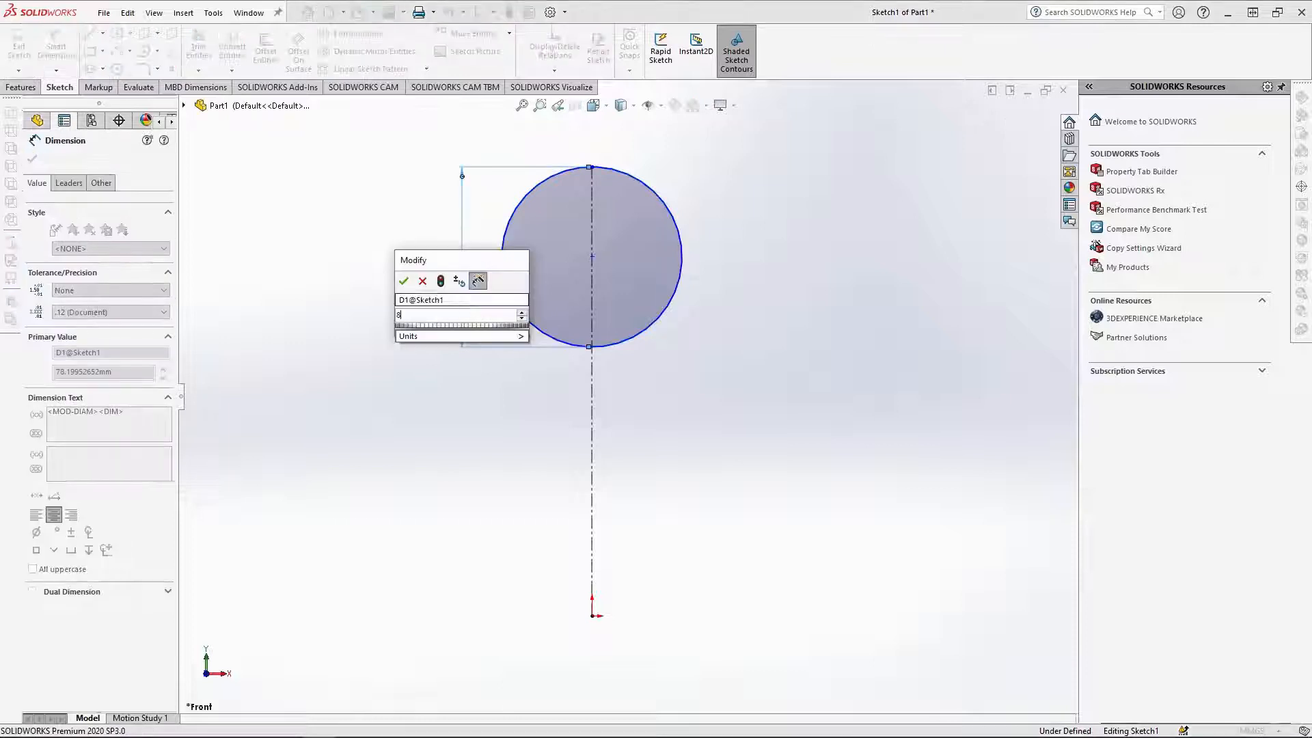
Dimension the vertical centreline's length at 195 mm
left_click(591, 404)
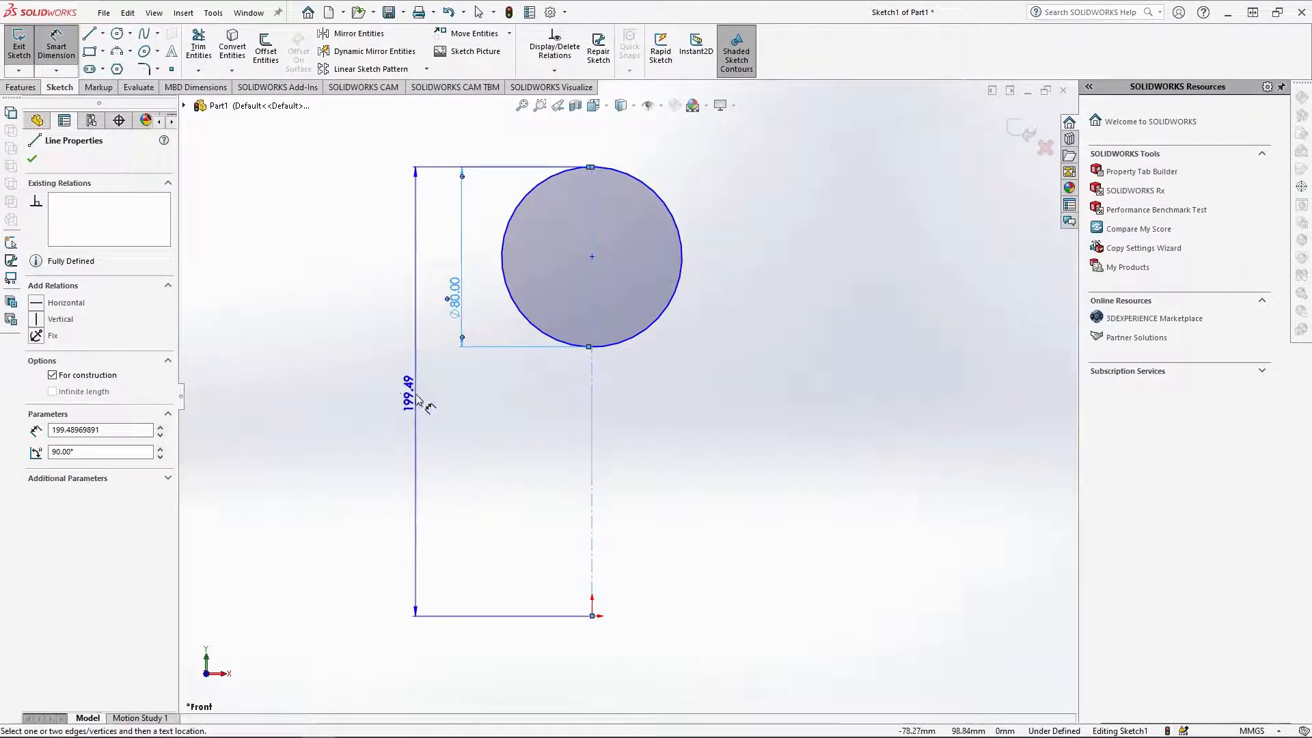
left_click(416, 394)
type("195")
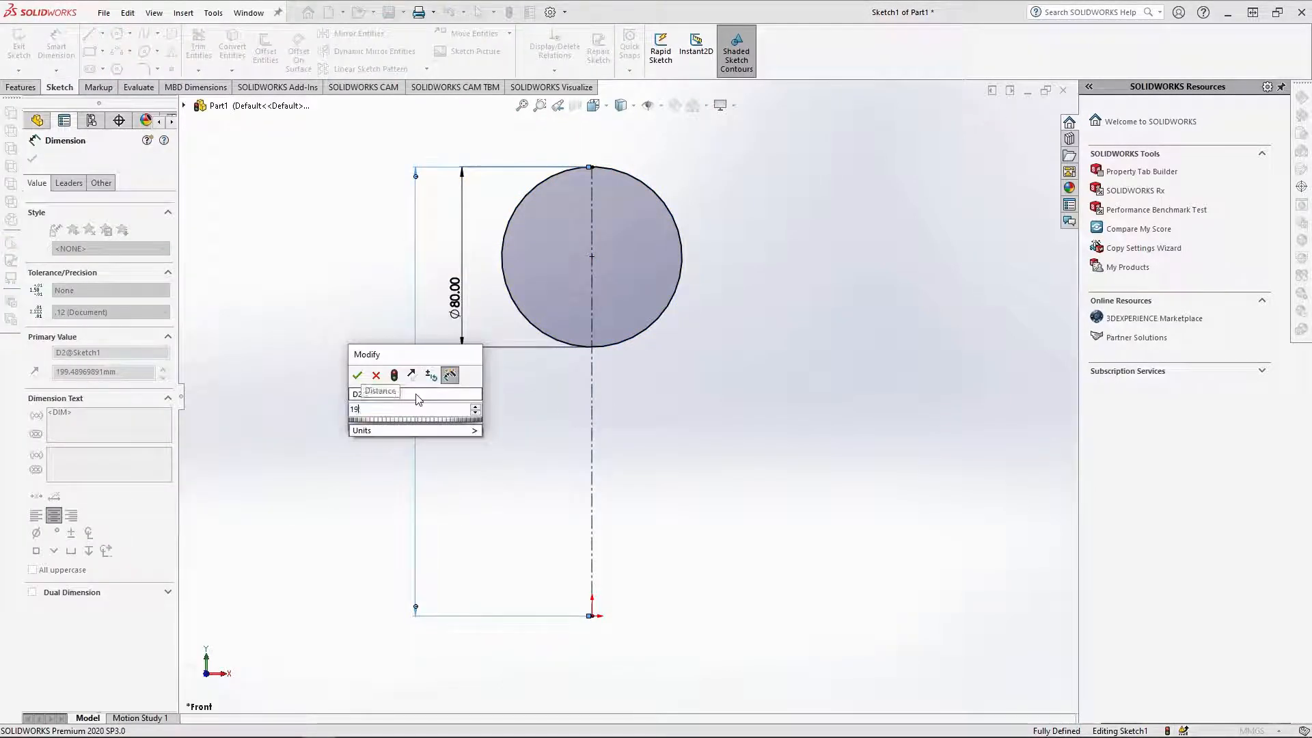
key("Return")
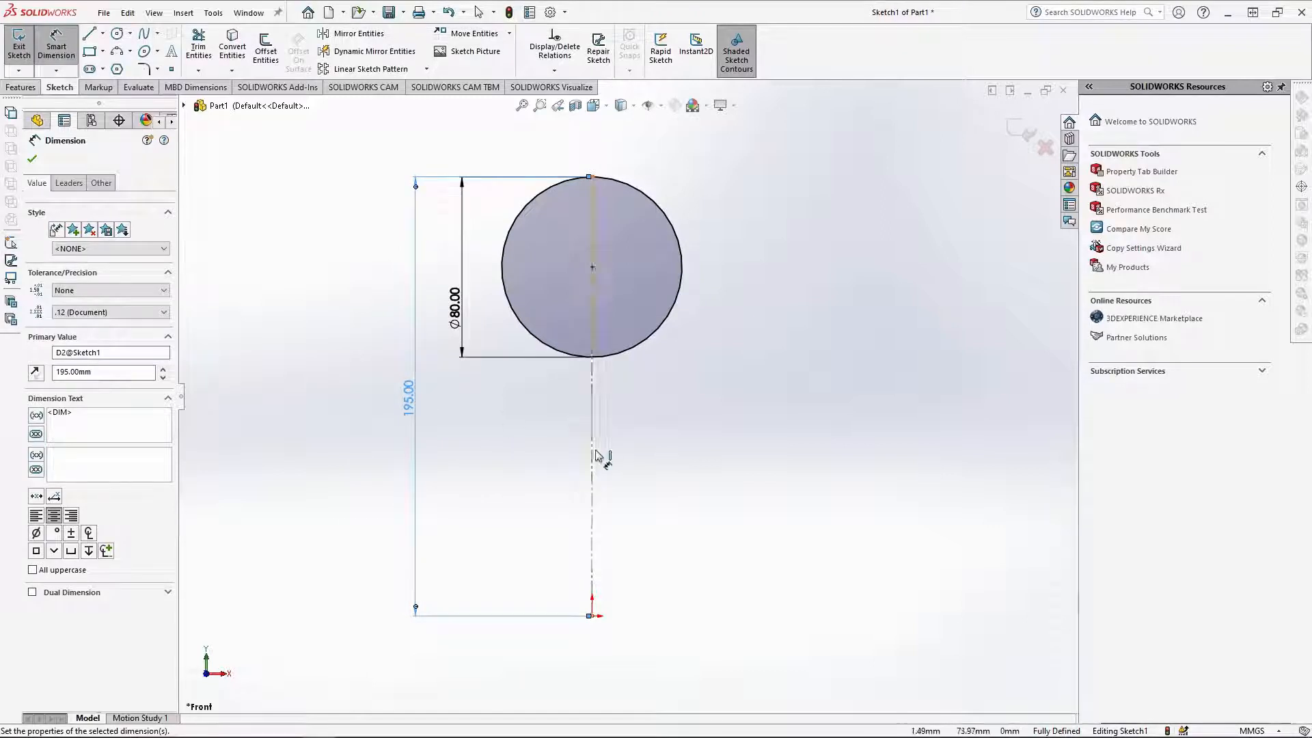
key("Escape")
Draw a 50 mm horizontal centreline from the origin, continued by an upward-slanting centreline about 101 mm long
left_click(102, 32)
left_click(112, 66)
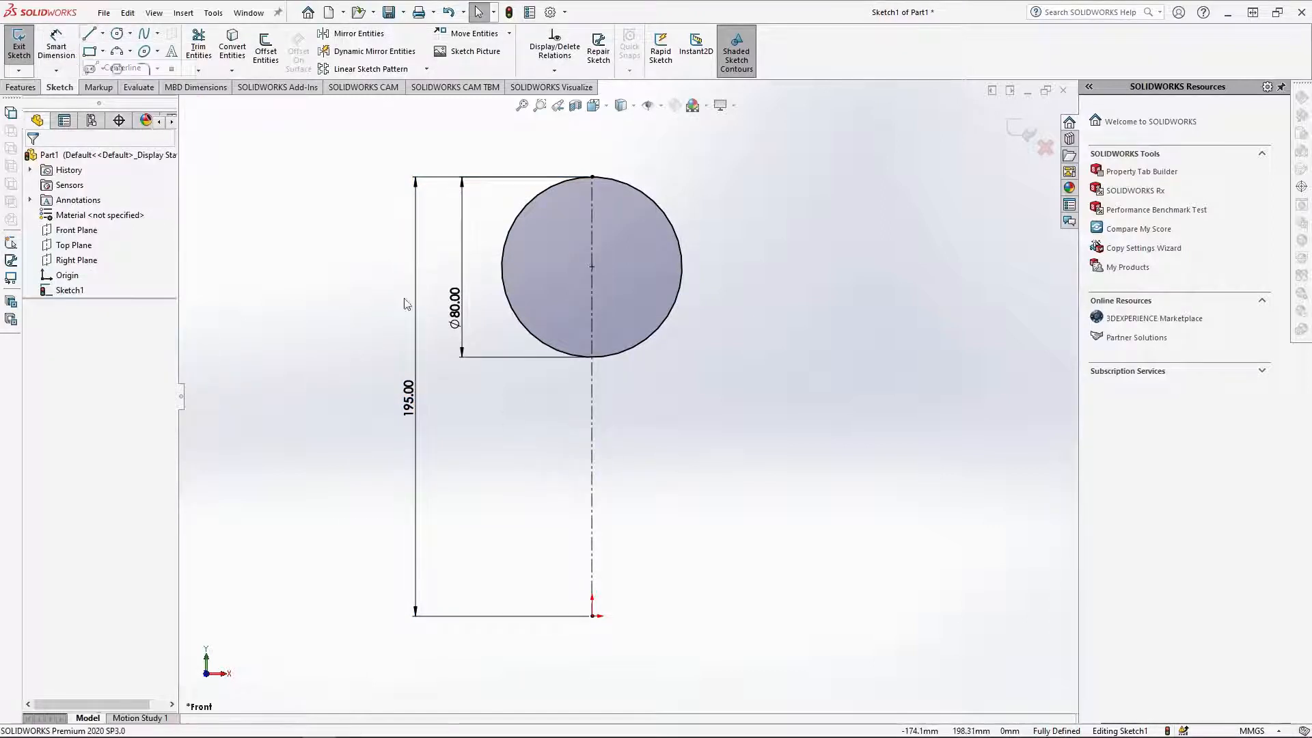
left_click(592, 615)
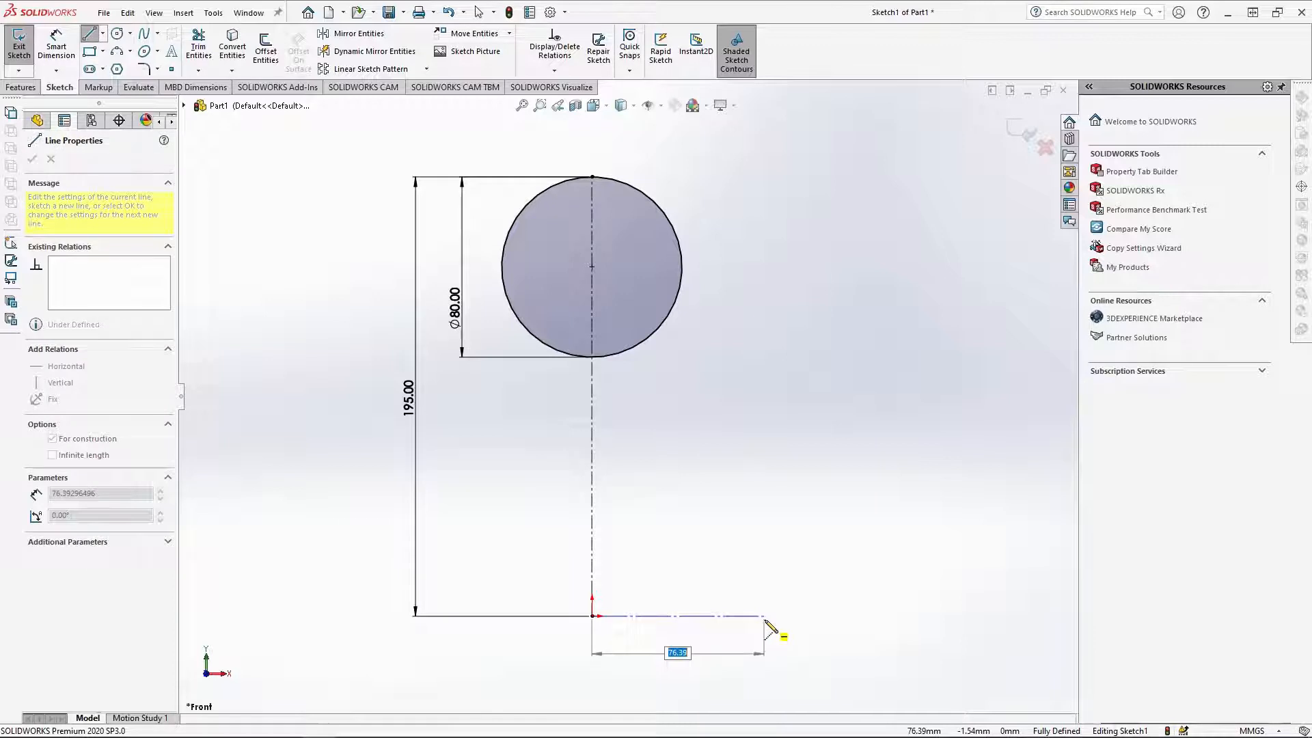
type("50")
key("Return")
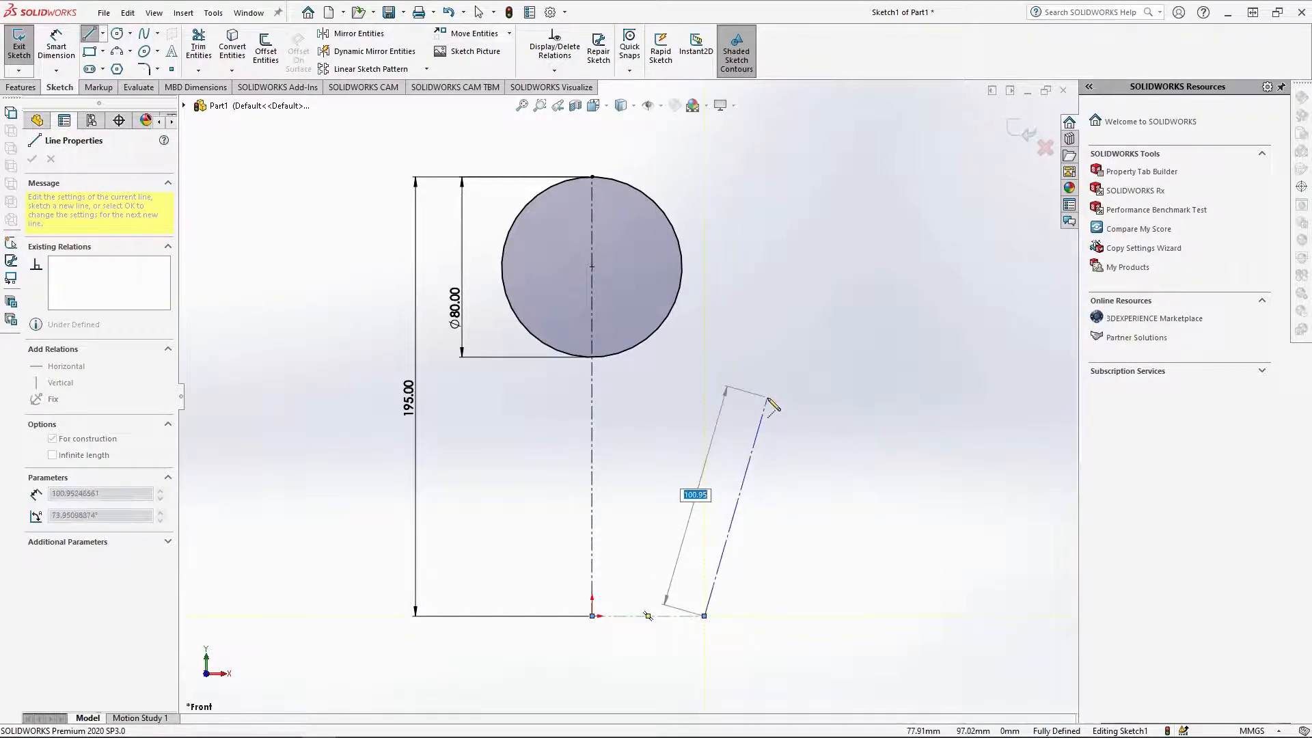
left_click(768, 398)
key("Escape")
key("Escape")
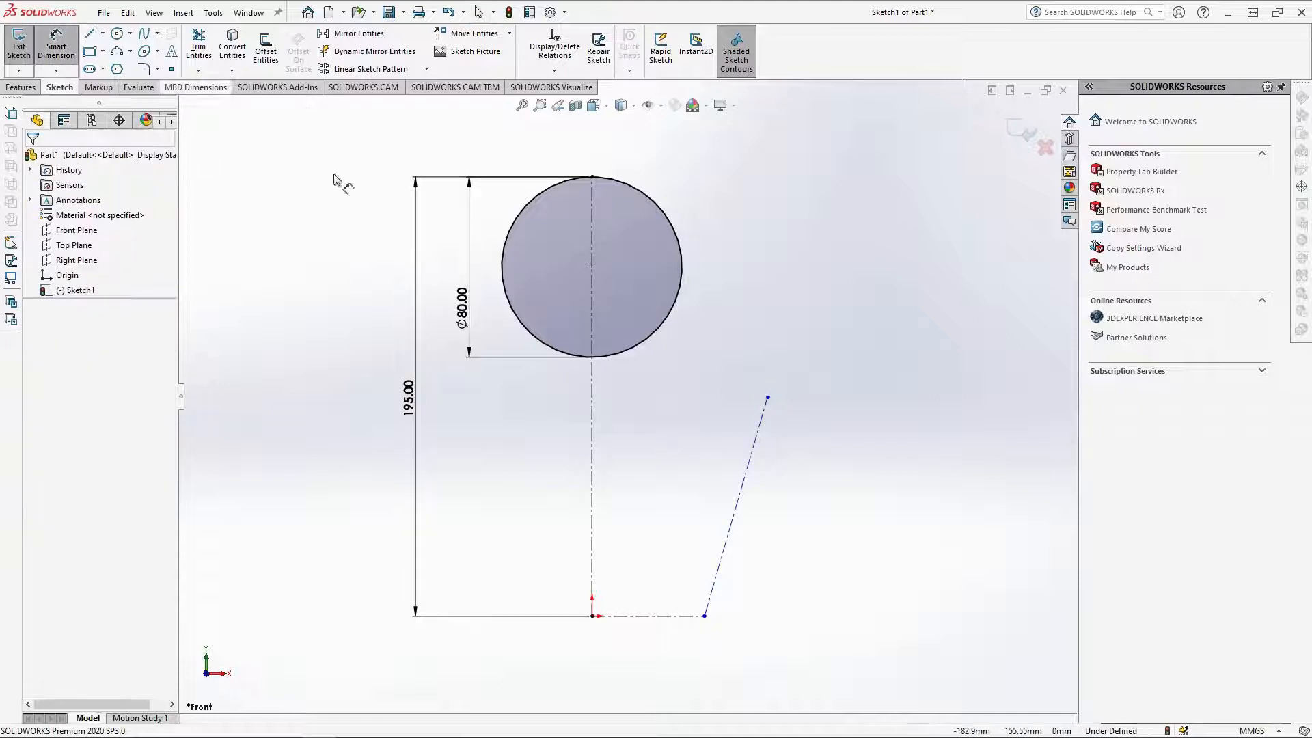
Dimension the angle between the horizontal and slanted centrelines at 100°
left_click(681, 616)
left_click(735, 510)
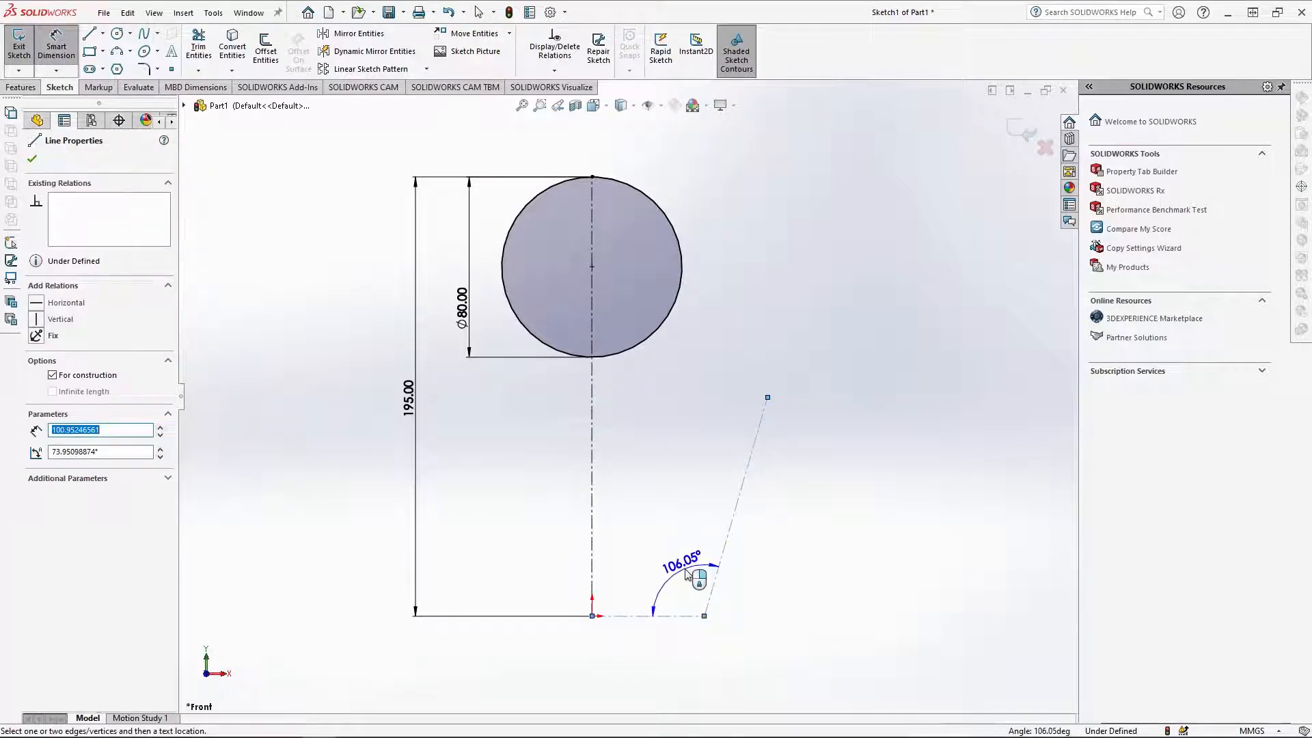
left_click(687, 573)
type("100")
key("Return")
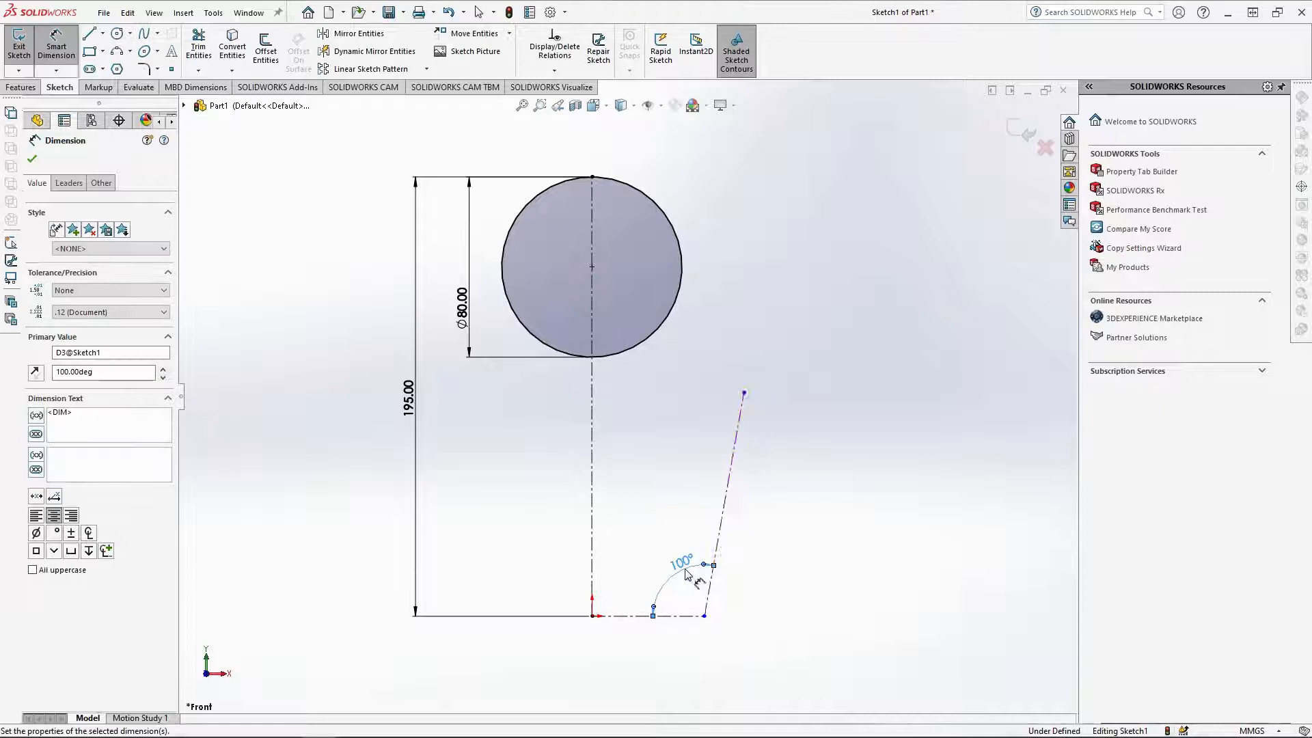
Dimension the vertical distance between the slanted centreline's endpoints at 80 mm
left_click(743, 393)
left_click(705, 616)
left_click(779, 533)
type("80")
key("Return")
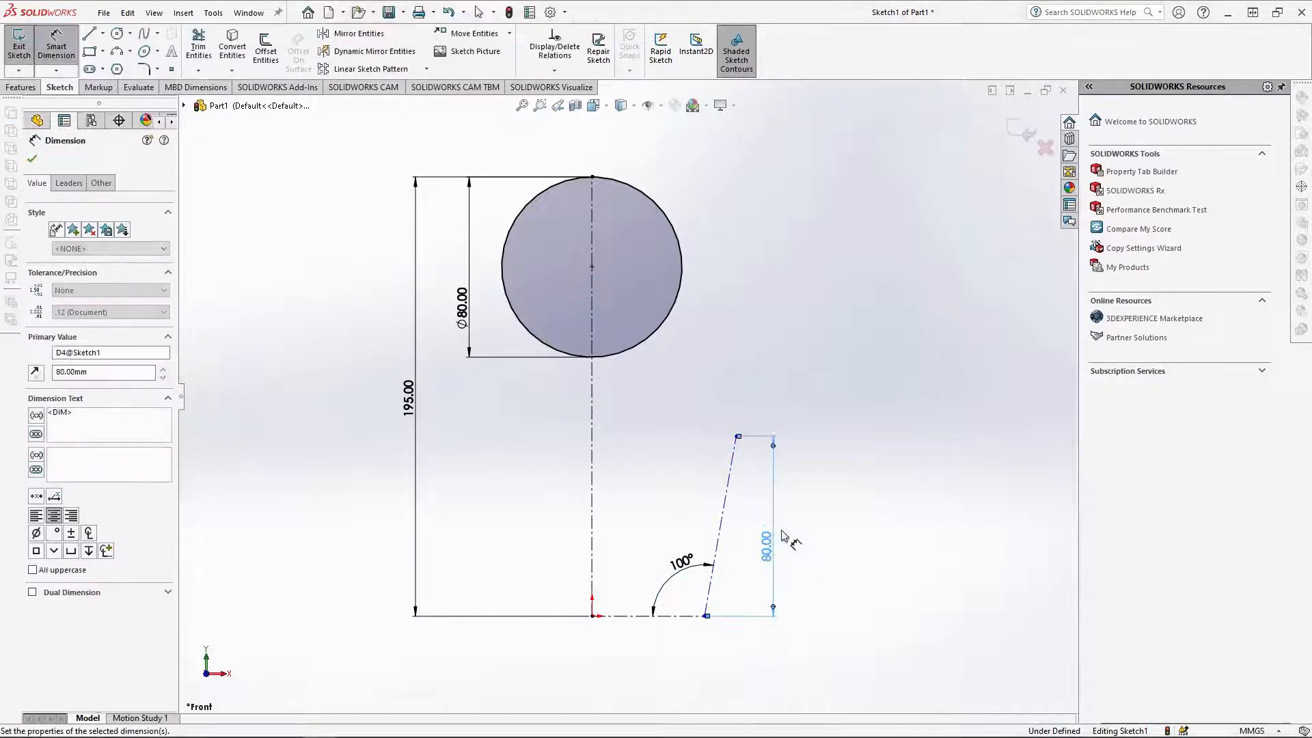
Apply a 5 mm sketch fillet to the corner between the horizontal and slanted centrelines
left_click(142, 69)
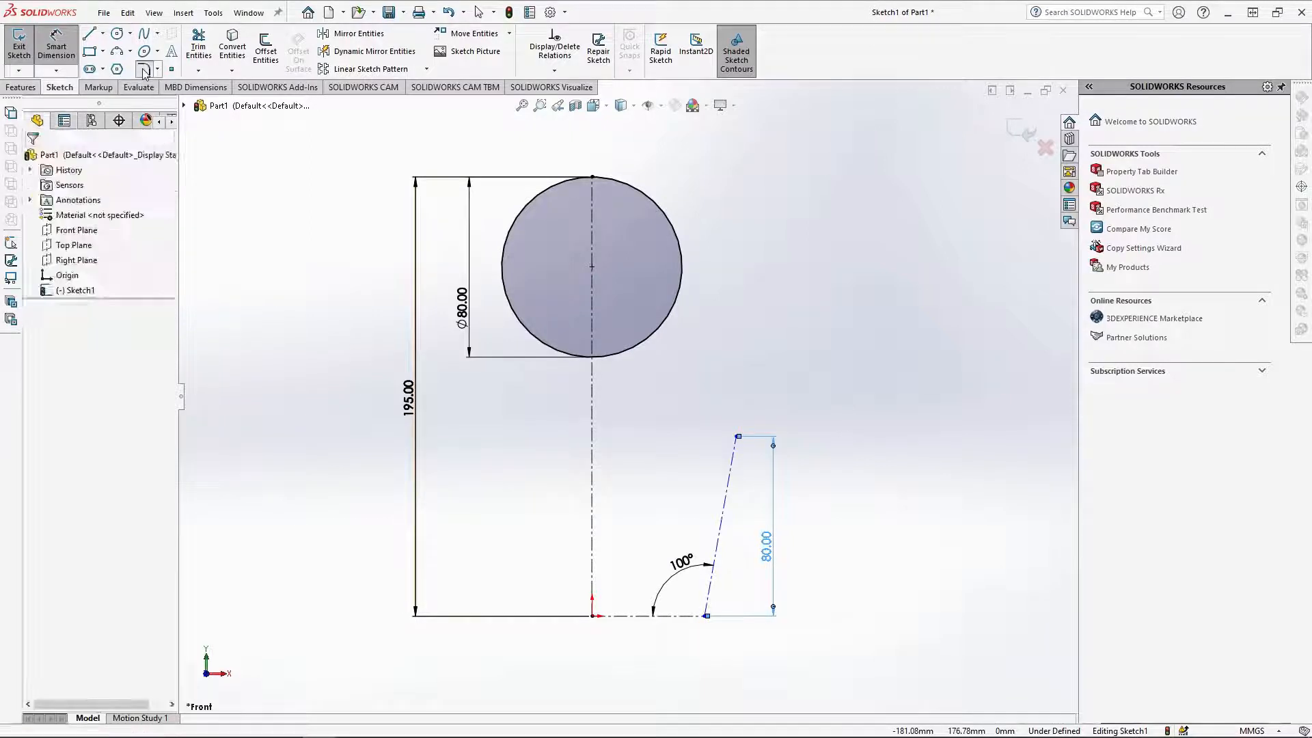
left_click(144, 69)
type("5.00mm")
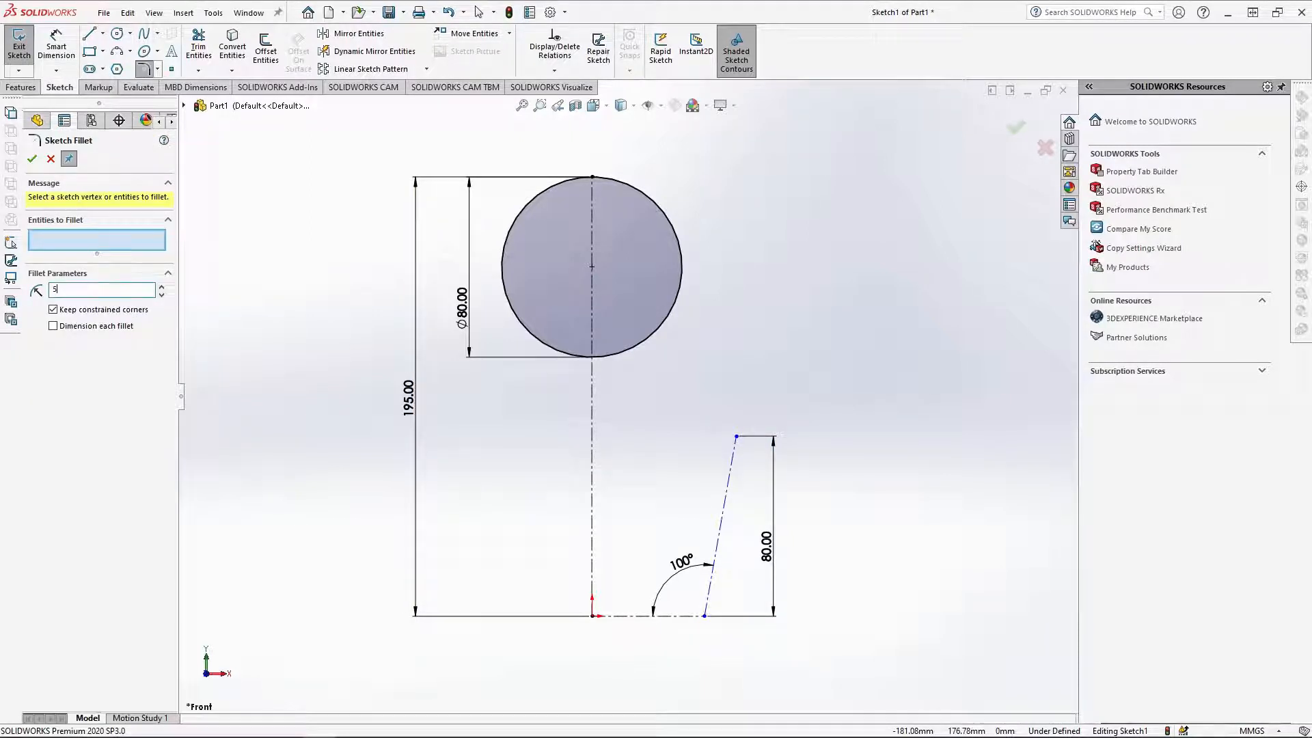
left_click(704, 615)
key("Escape")
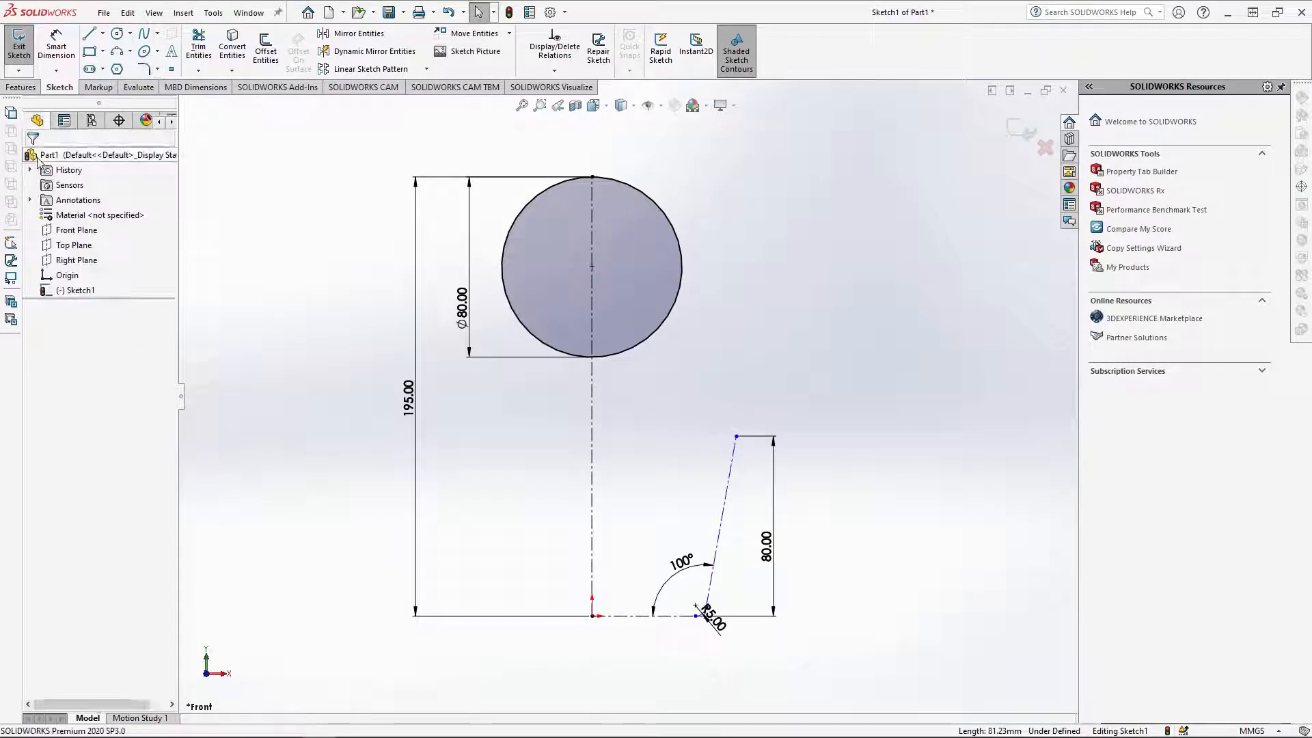
Draw connected lines from the slanted centreline's upper end: 5 mm inward, 9 mm down, across to the vertical centreline, and up to the circle's top
left_click(89, 35)
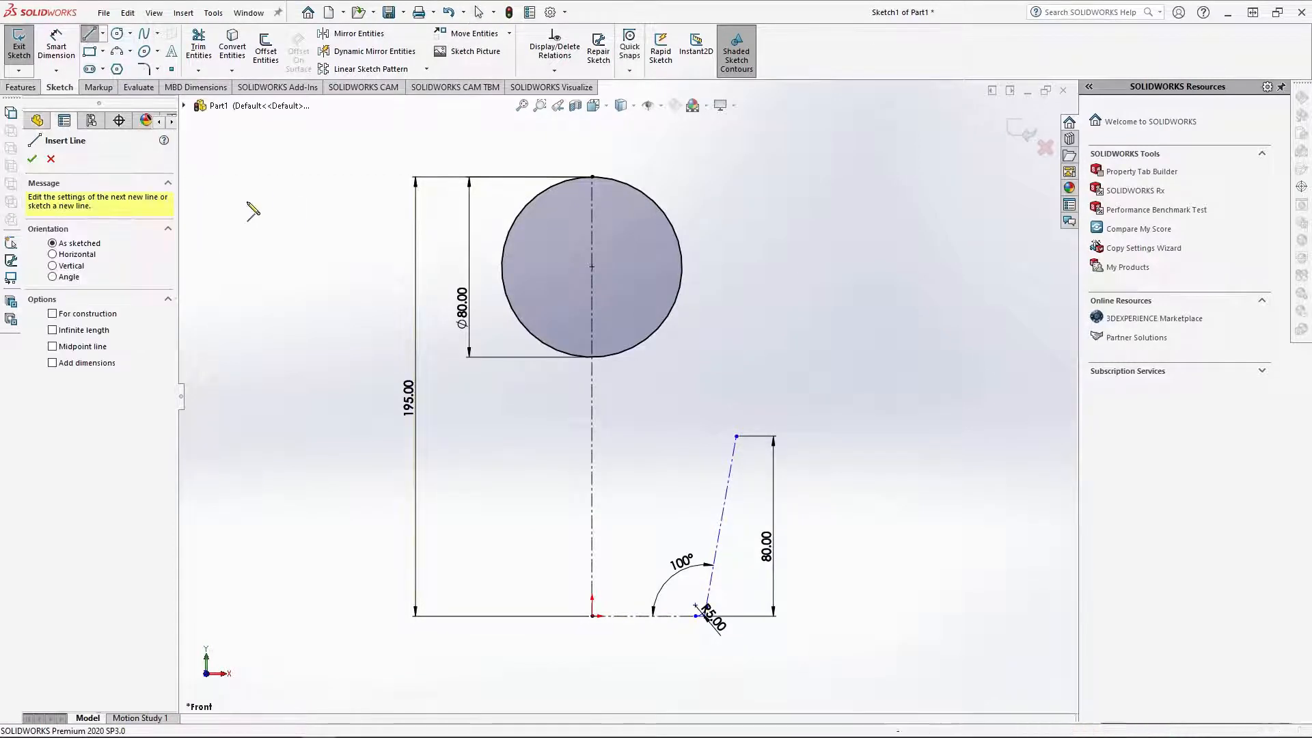
left_click(736, 436)
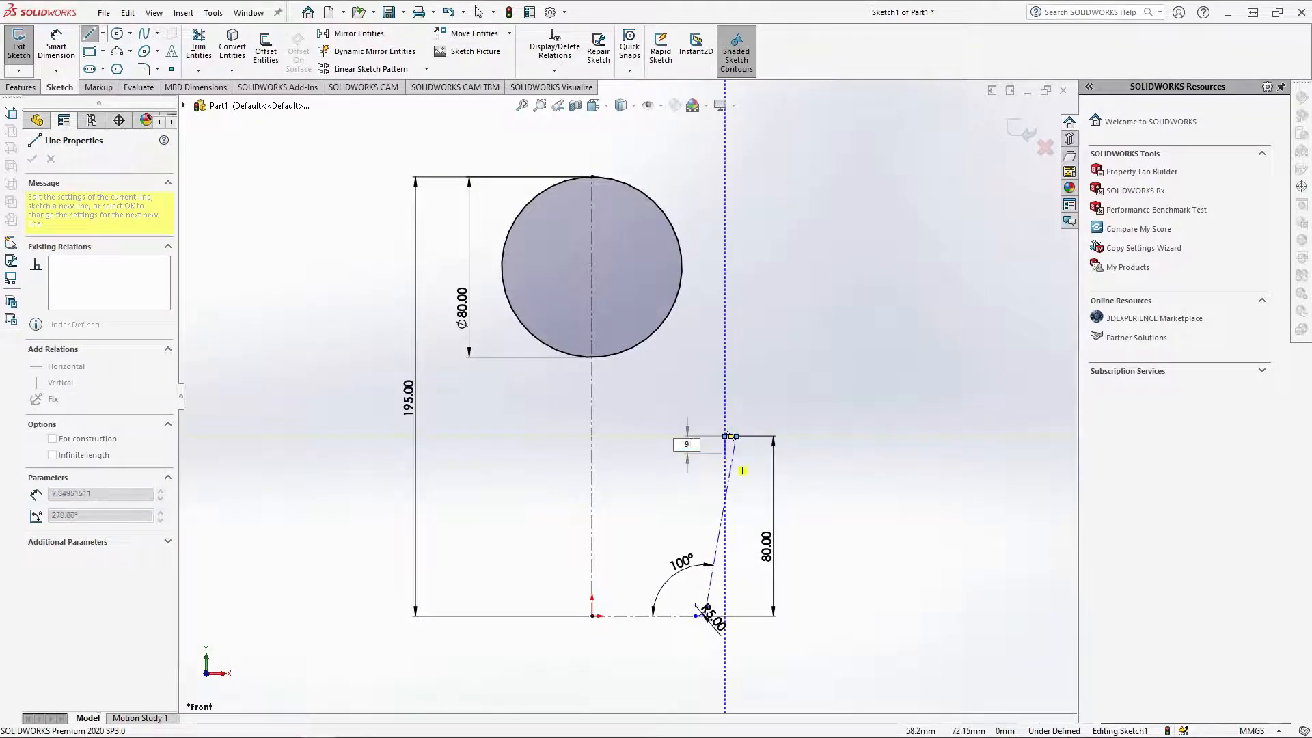
left_click(725, 456)
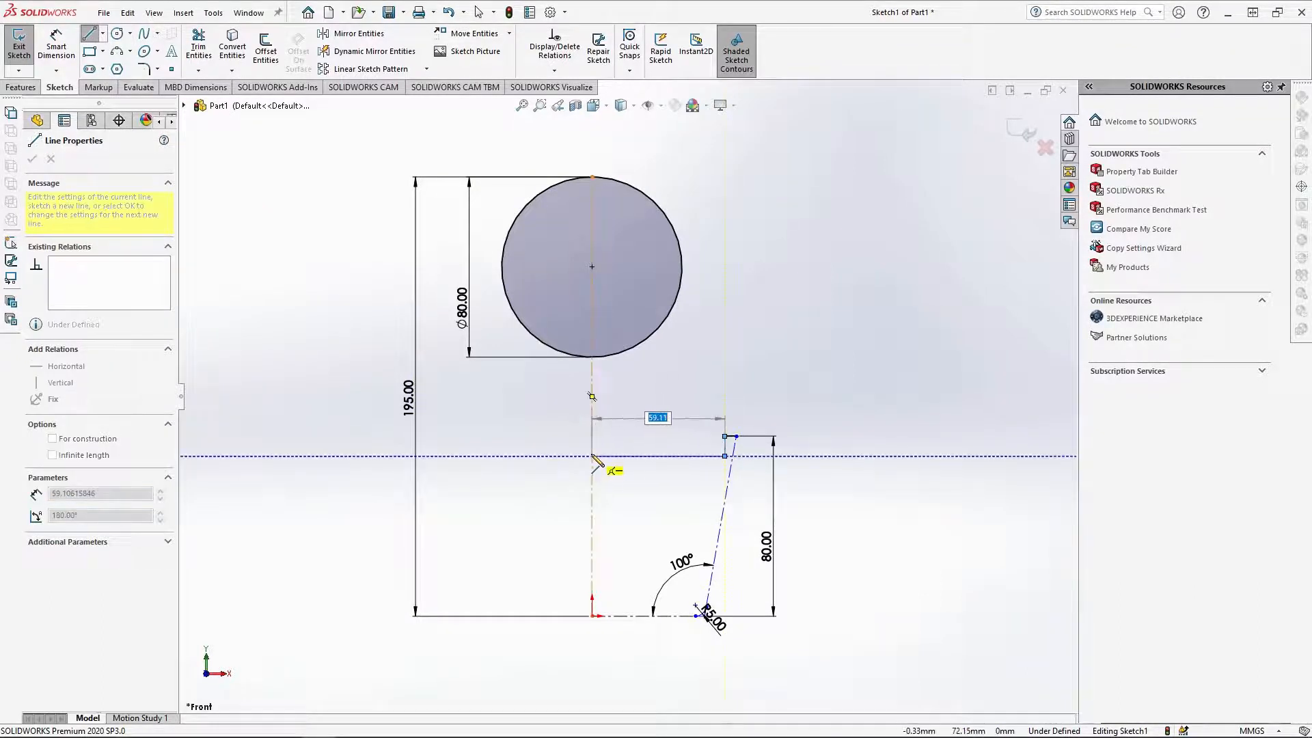
left_click(592, 456)
left_click(592, 179)
key("Escape")
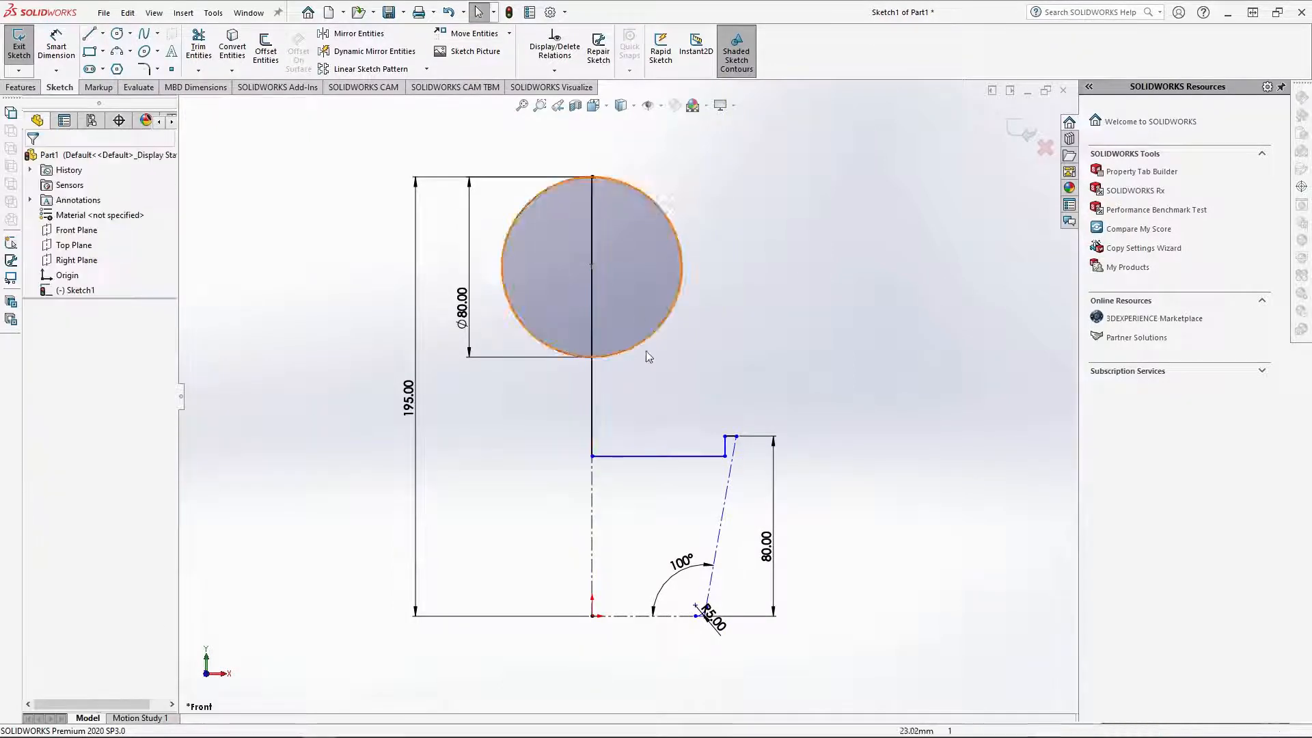
Trim away the left half of the circle
left_click(198, 47)
left_click_drag(541, 398, 556, 326)
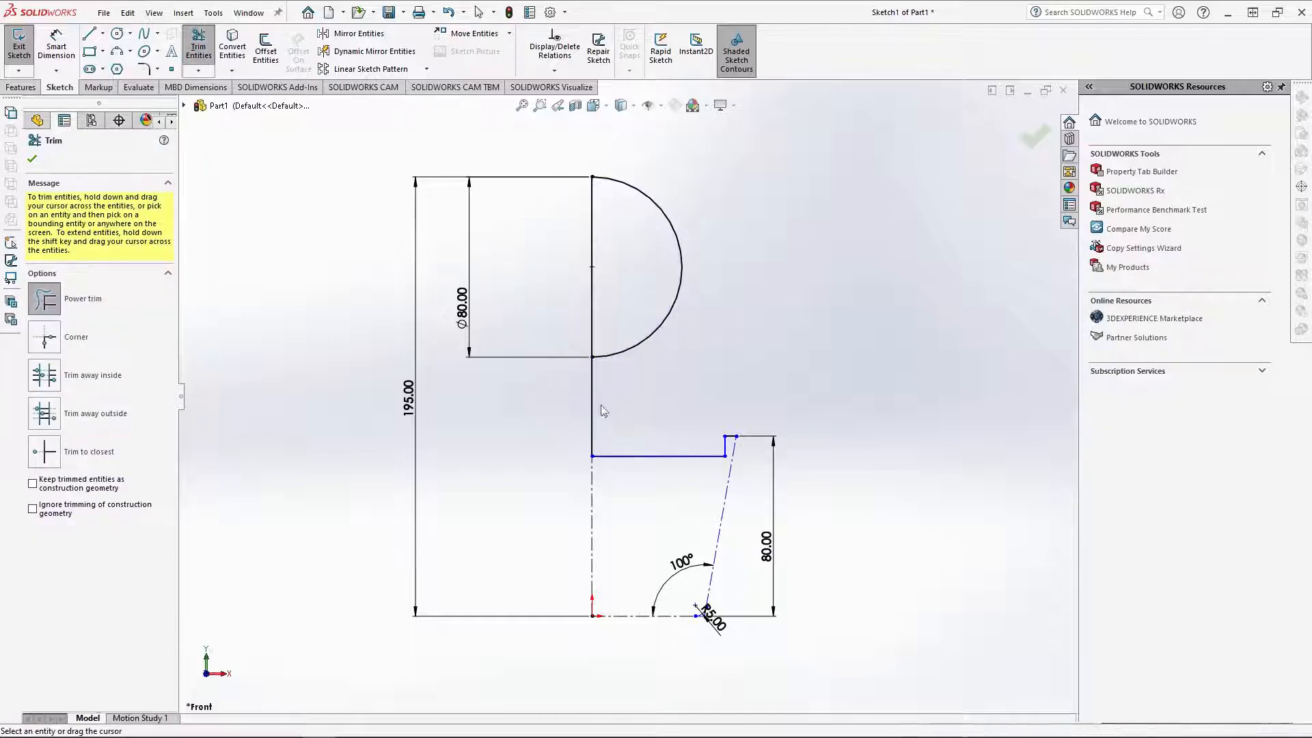
key("Escape")
Draw a two-point spline from the semicircle's rightmost point to the upper end of the slanted centreline
left_click(142, 34)
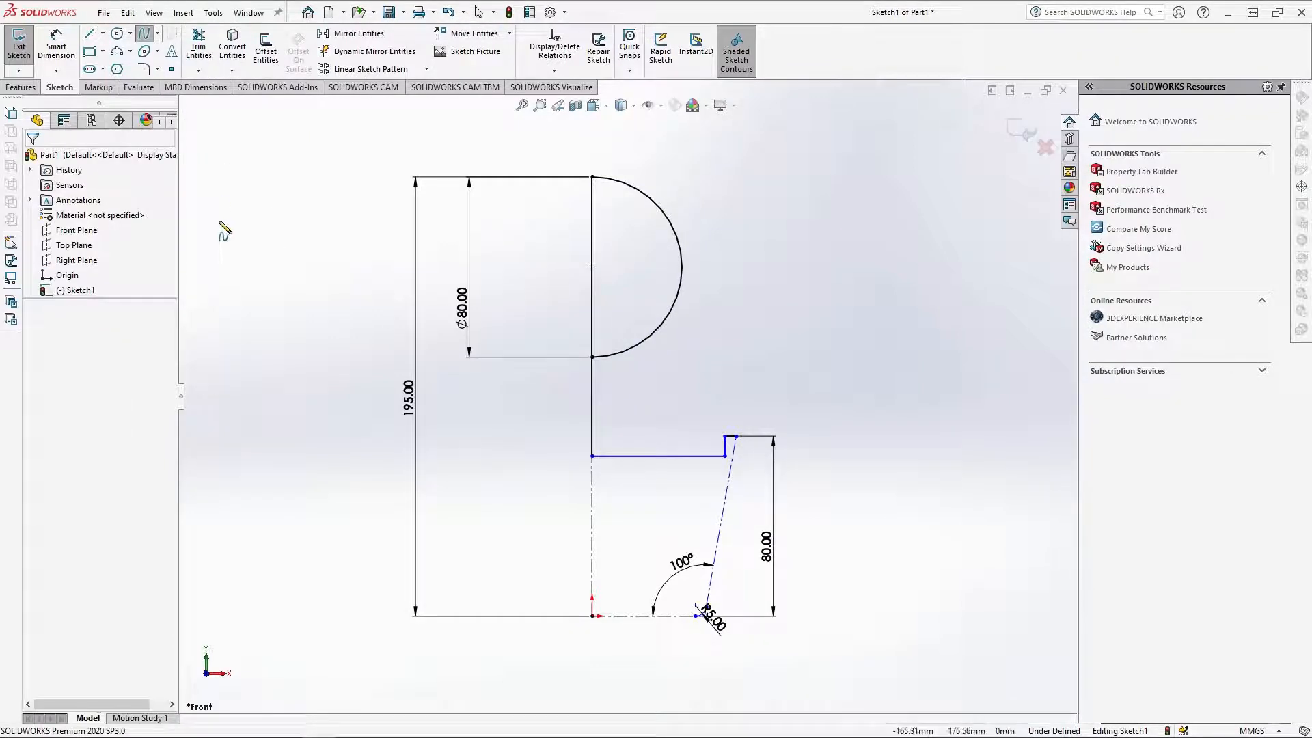
left_click(681, 266)
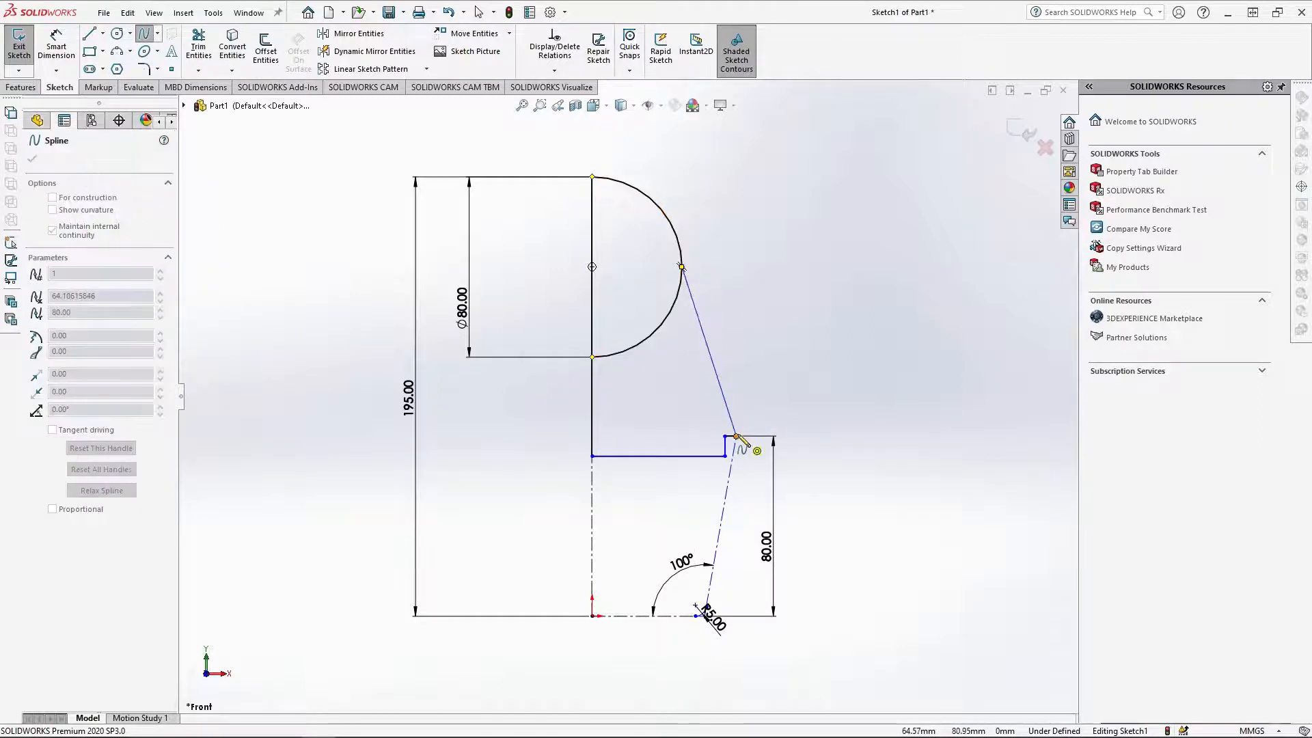
double_click(736, 435)
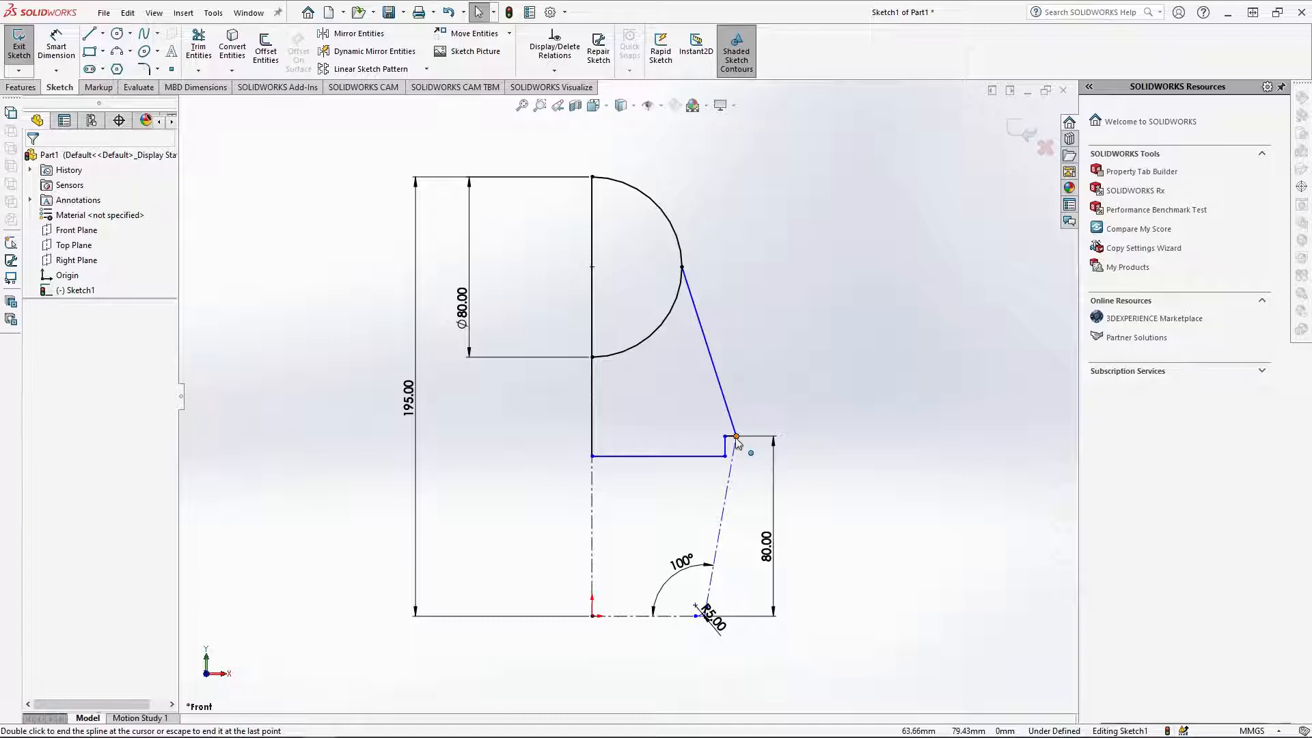
Bend the spline with its lower tangent handle and set that end's tangent angle to -102°
left_click(736, 438)
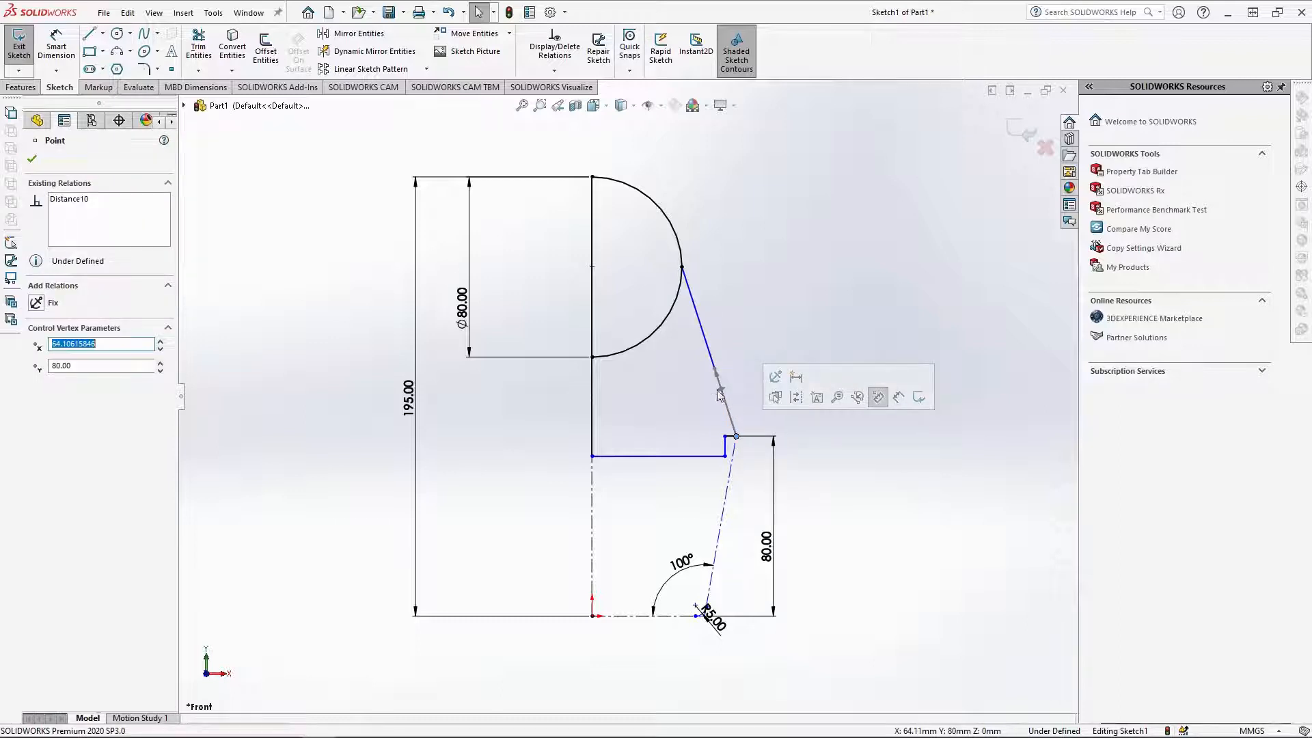
left_click_drag(715, 372, 740, 399)
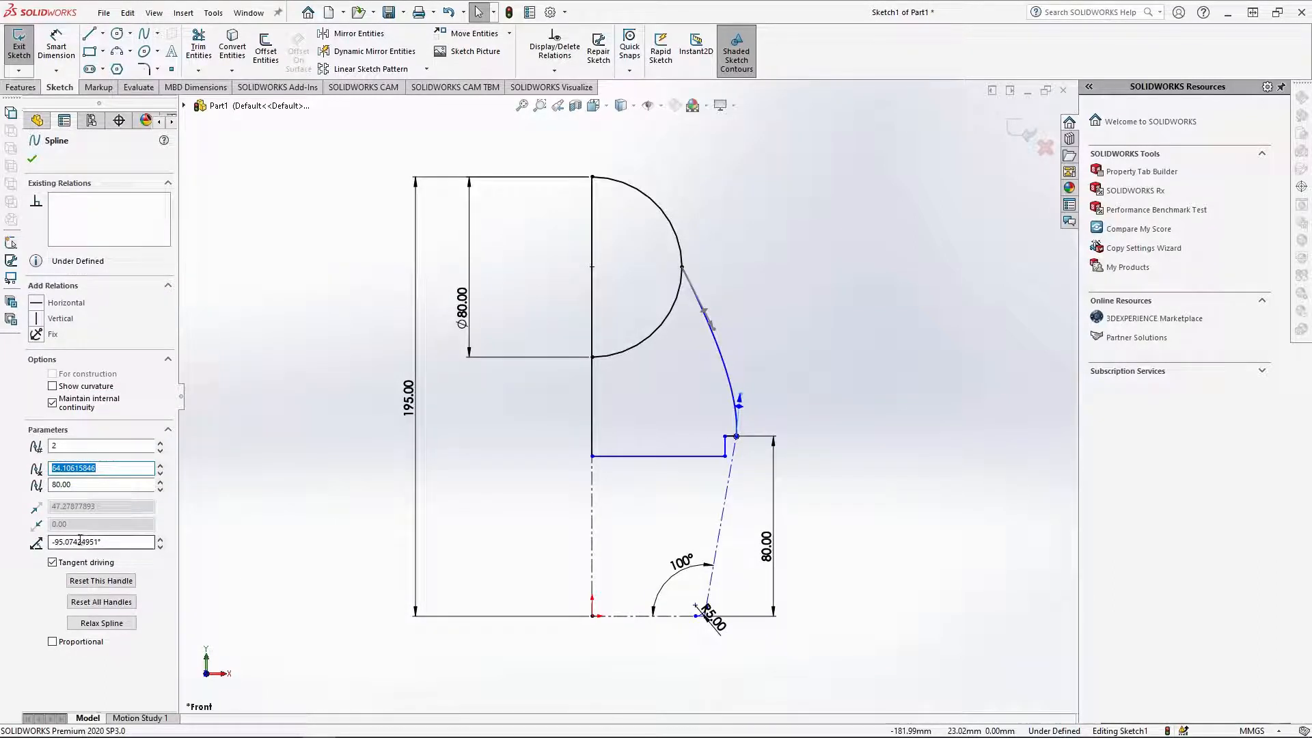
left_click_drag(120, 543, 57, 543)
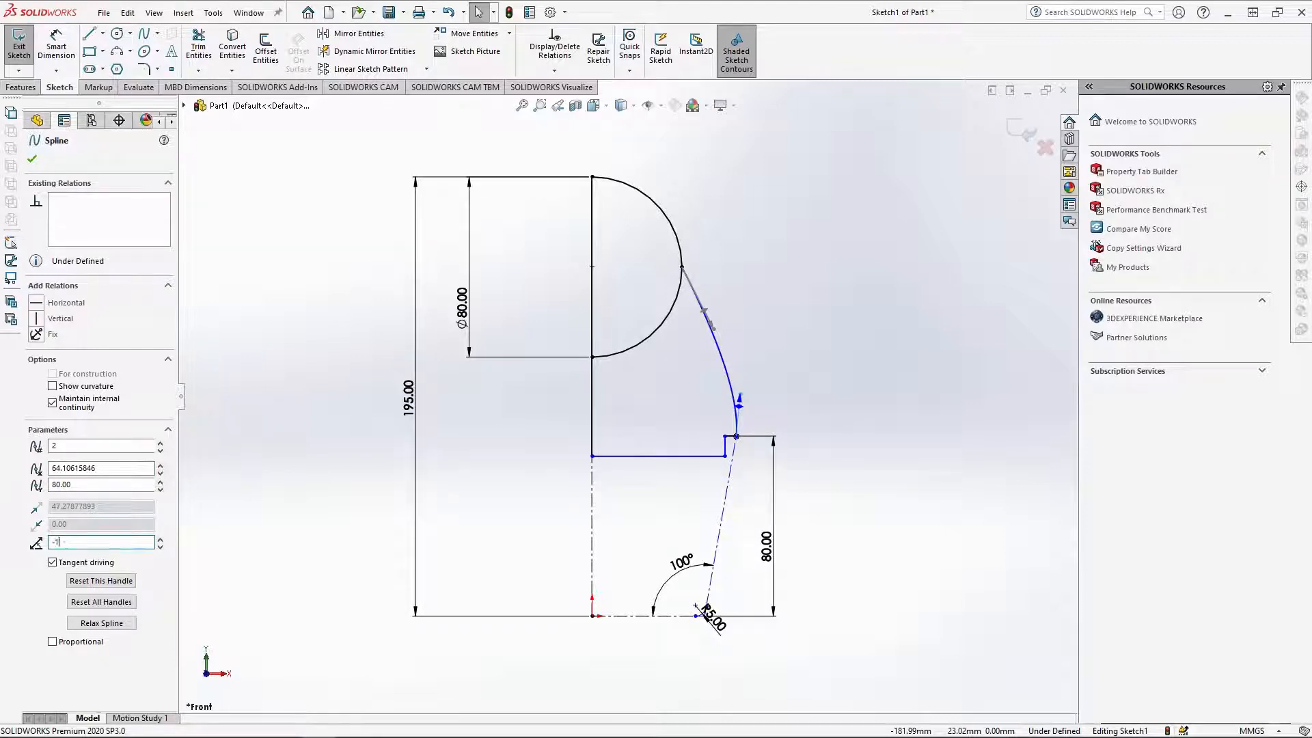
key("Return")
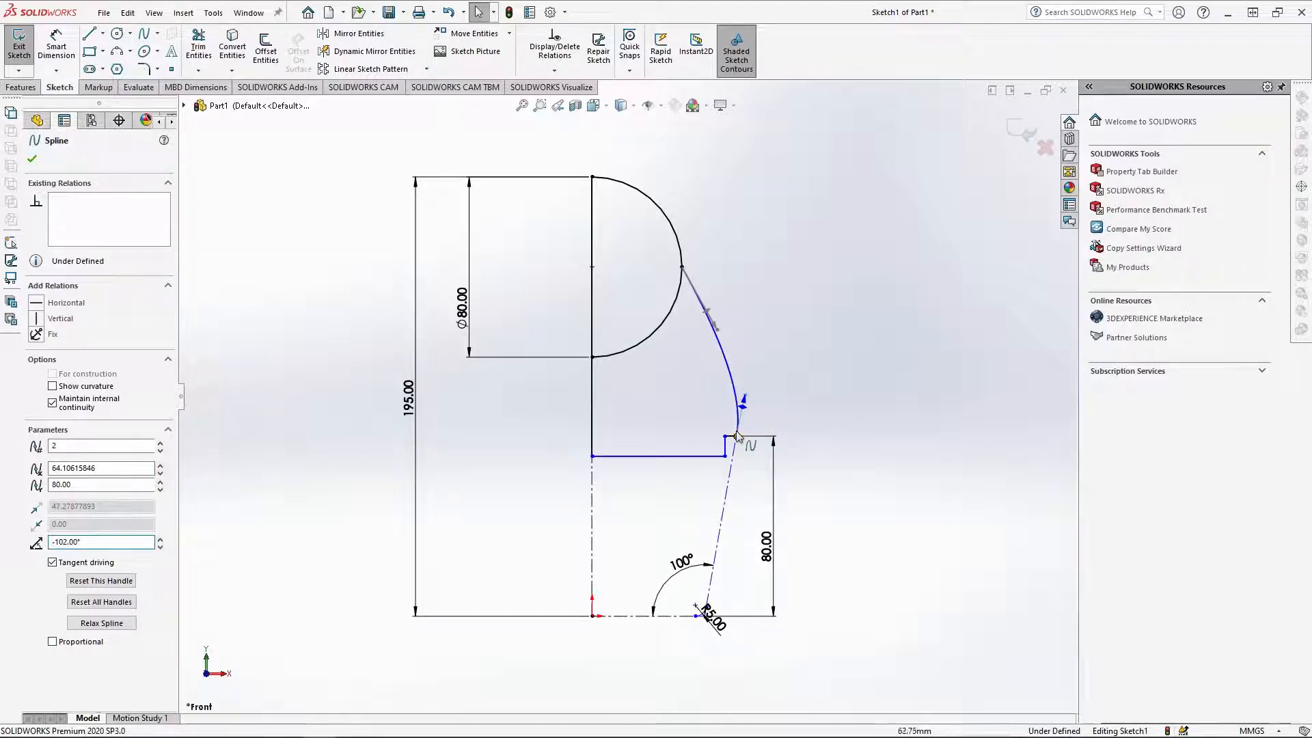
Adjust the spline's upper tangent handle and set its tangent angle to -90°
left_click_drag(714, 327, 682, 335)
left_click_drag(116, 543, 82, 547)
type("90")
key("Return")
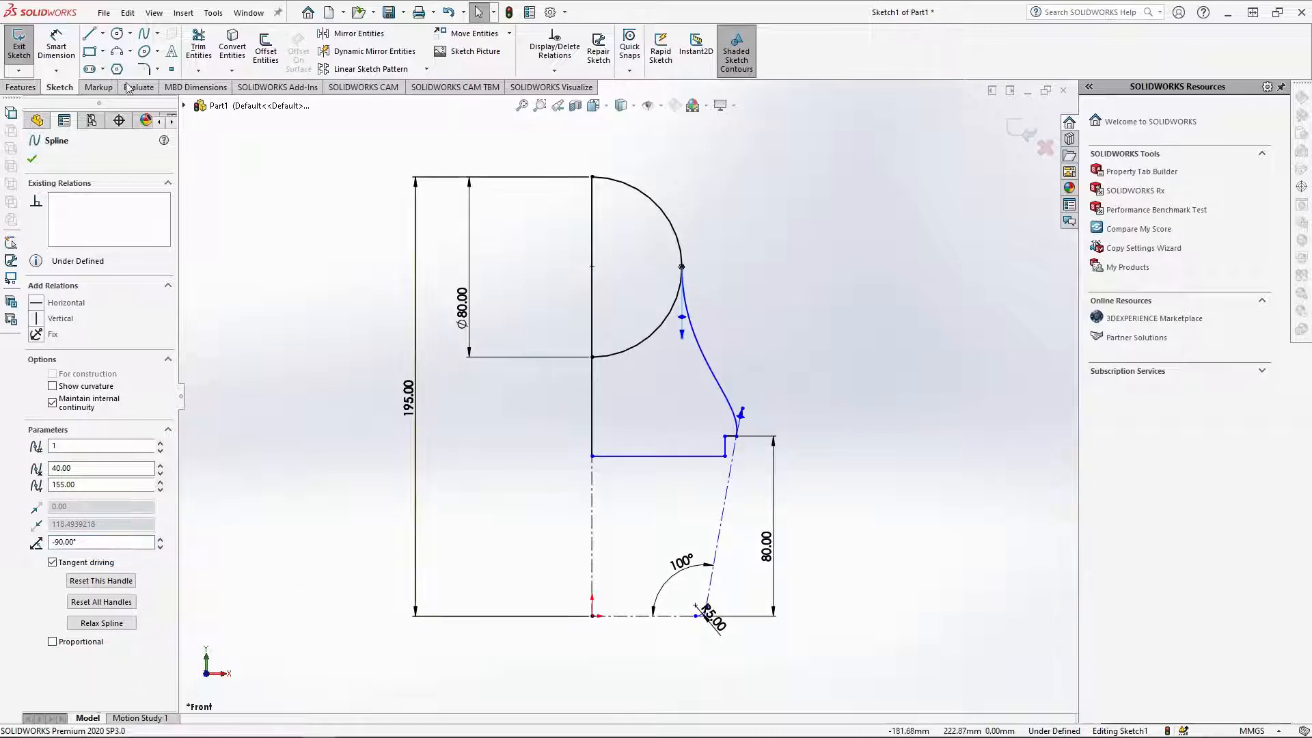
Trim the lower quarter arc of the semicircle lying inside the profile
left_click(198, 47)
left_click_drag(641, 382, 626, 328)
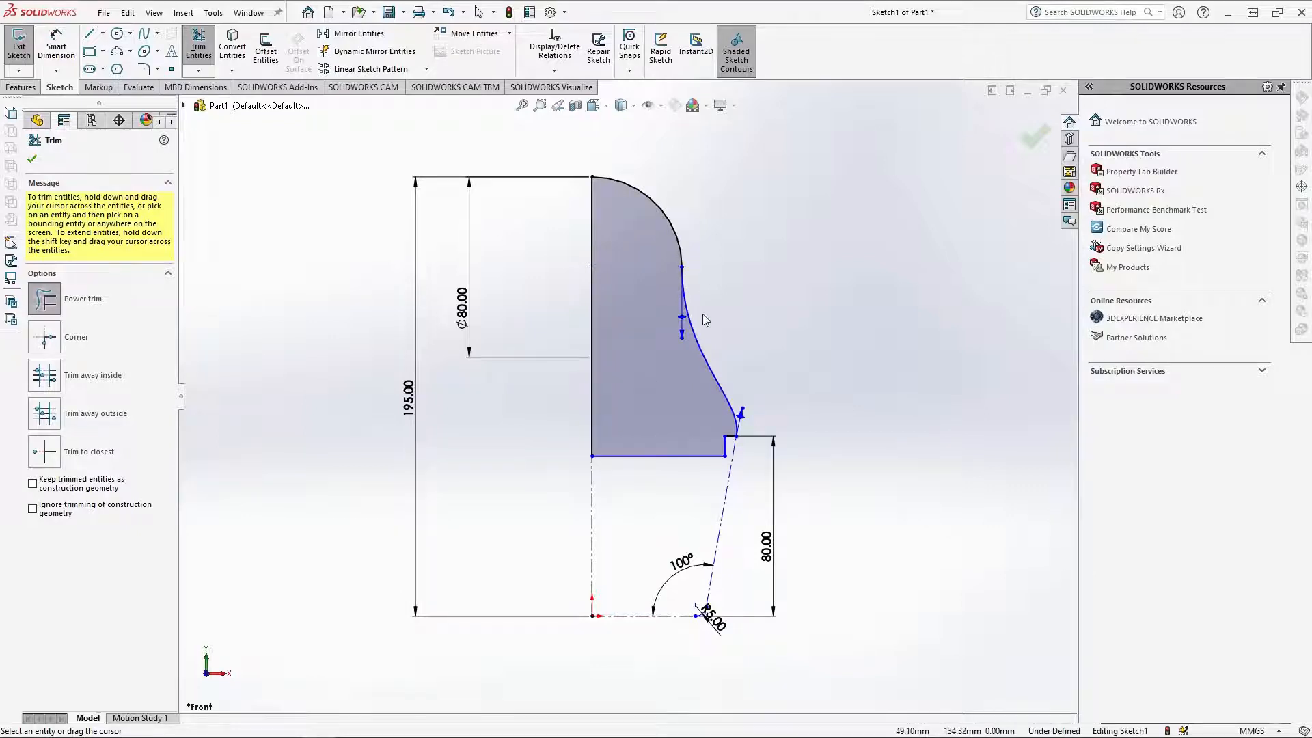
left_click(30, 156)
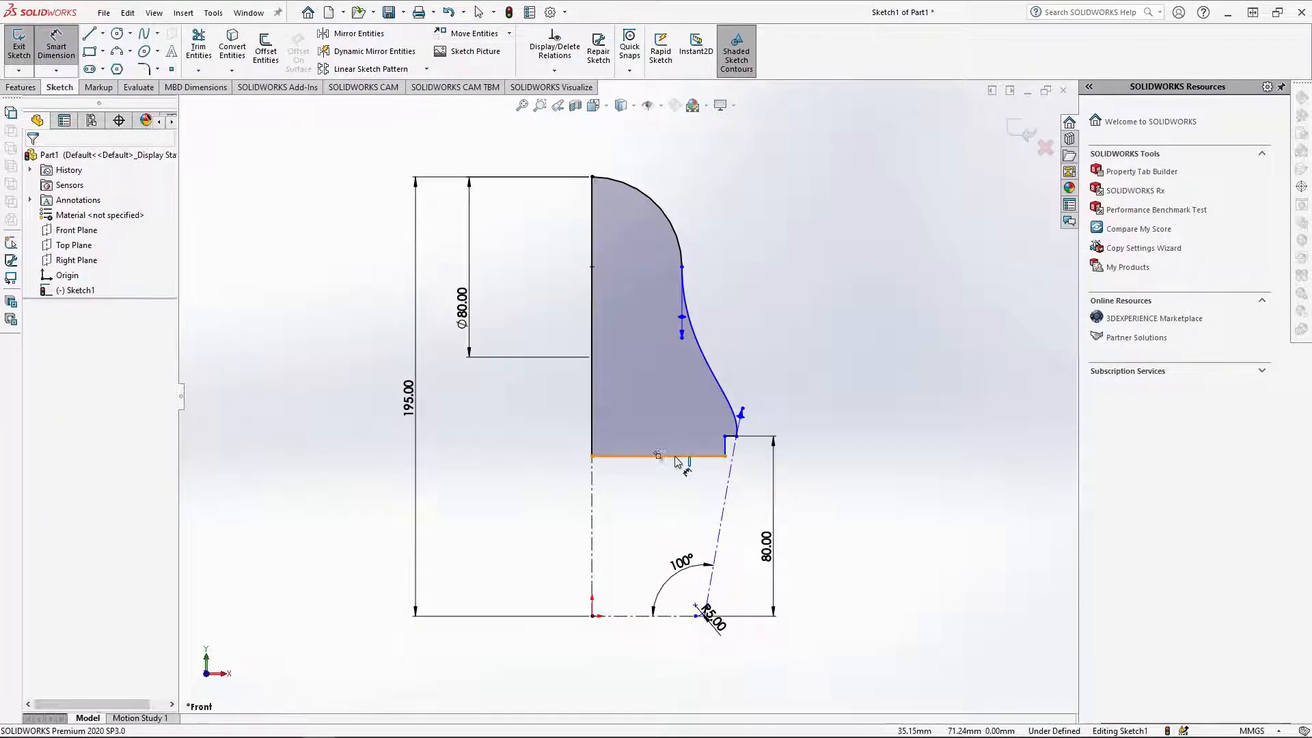
Dimension the small step beneath the spline at 9 mm high and 5 mm wide
left_click(725, 449)
left_click(673, 448)
key("Return")
left_click(730, 436)
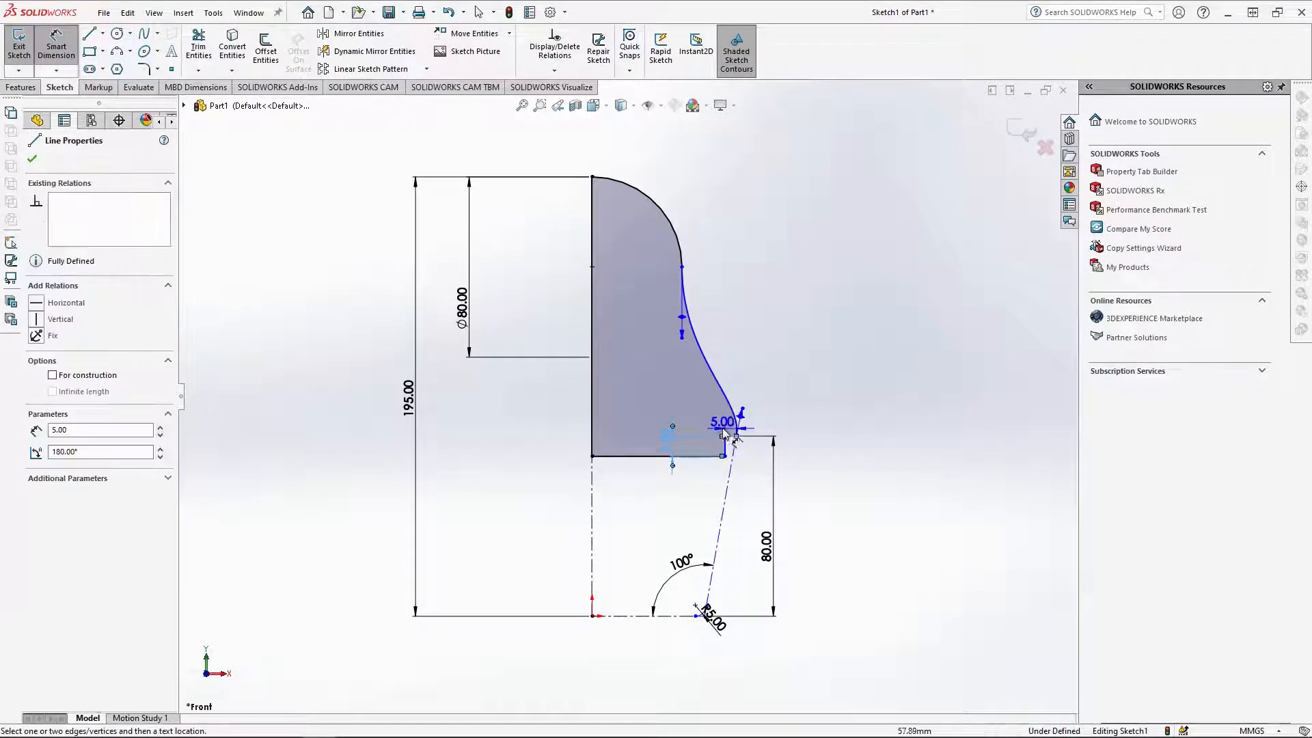
left_click(717, 425)
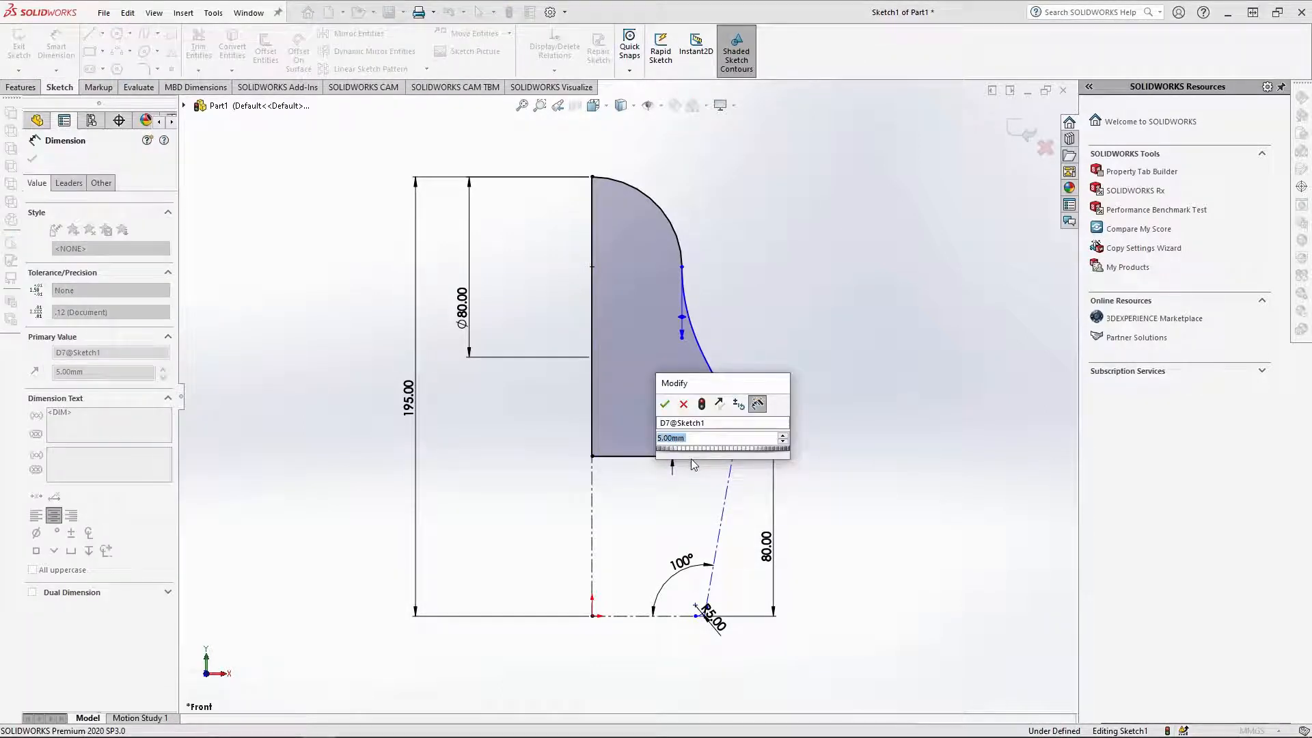
left_click(664, 404)
left_click(664, 410)
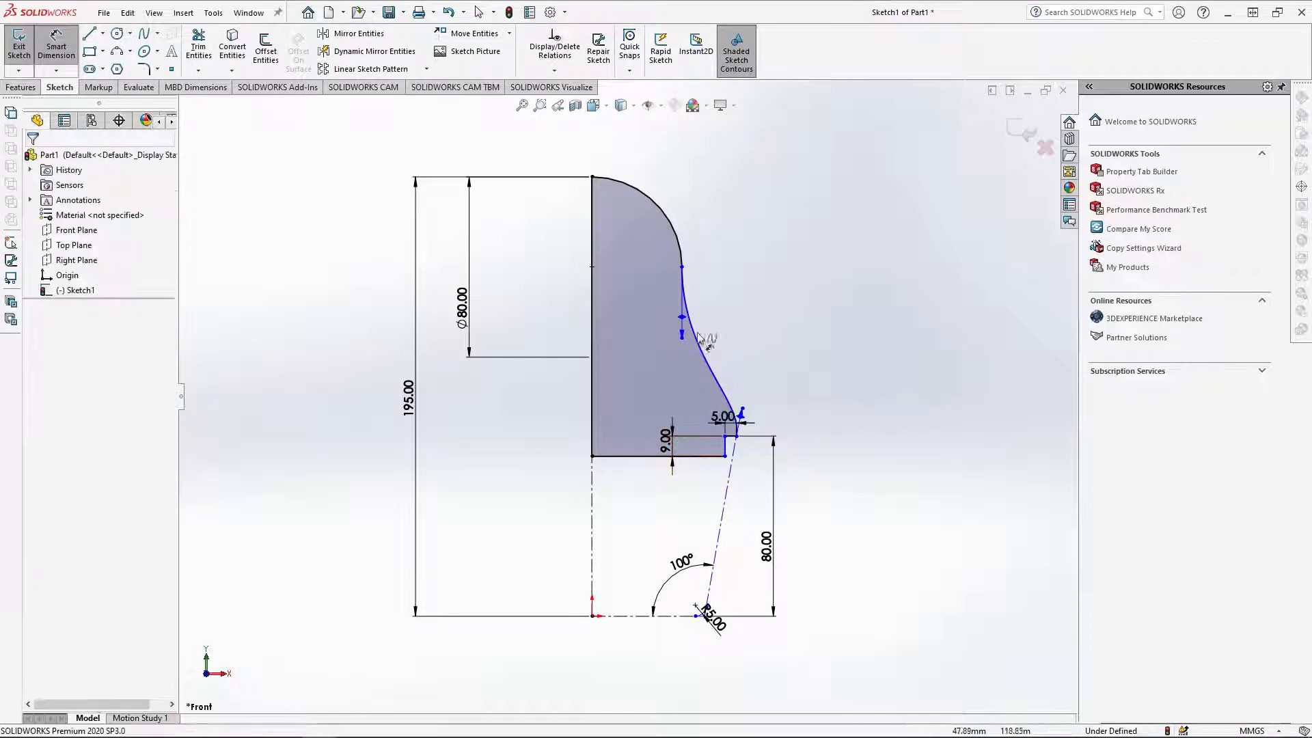
Dimension the vertical distance from the spline's upper end to the step's inner corner at 75 mm
left_click(681, 267)
left_click(725, 436)
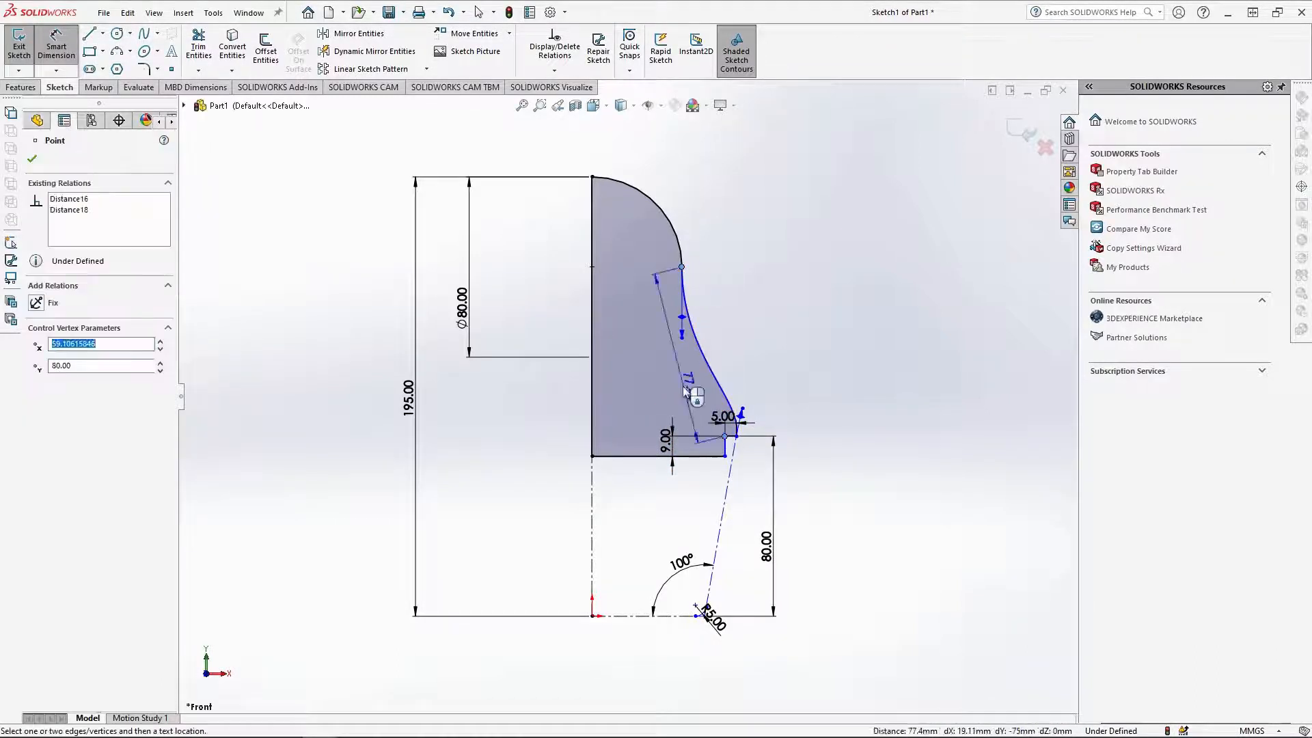
left_click(626, 363)
key("Return")
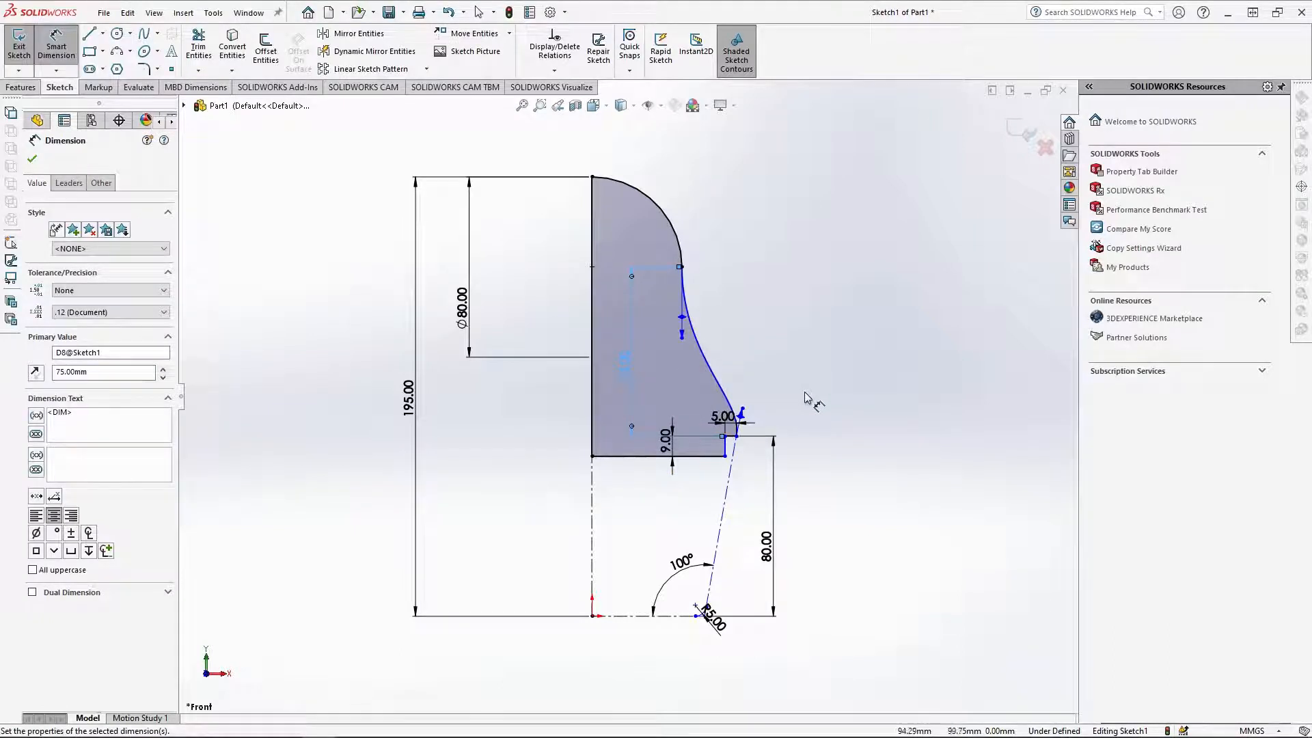
Dimension the horizontal distance from the vertical centre edge to the step's outer vertical edge, keeping its current value
left_click(723, 442)
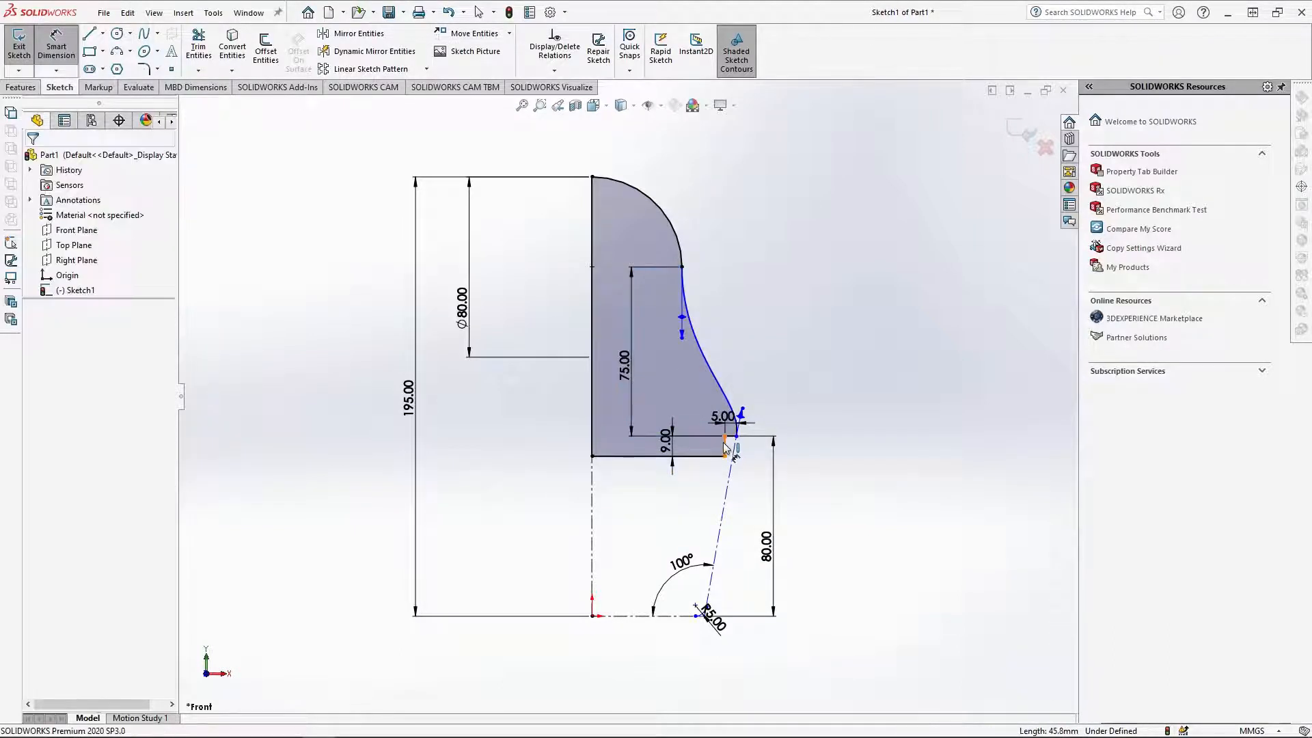
left_click(726, 448)
left_click(592, 444)
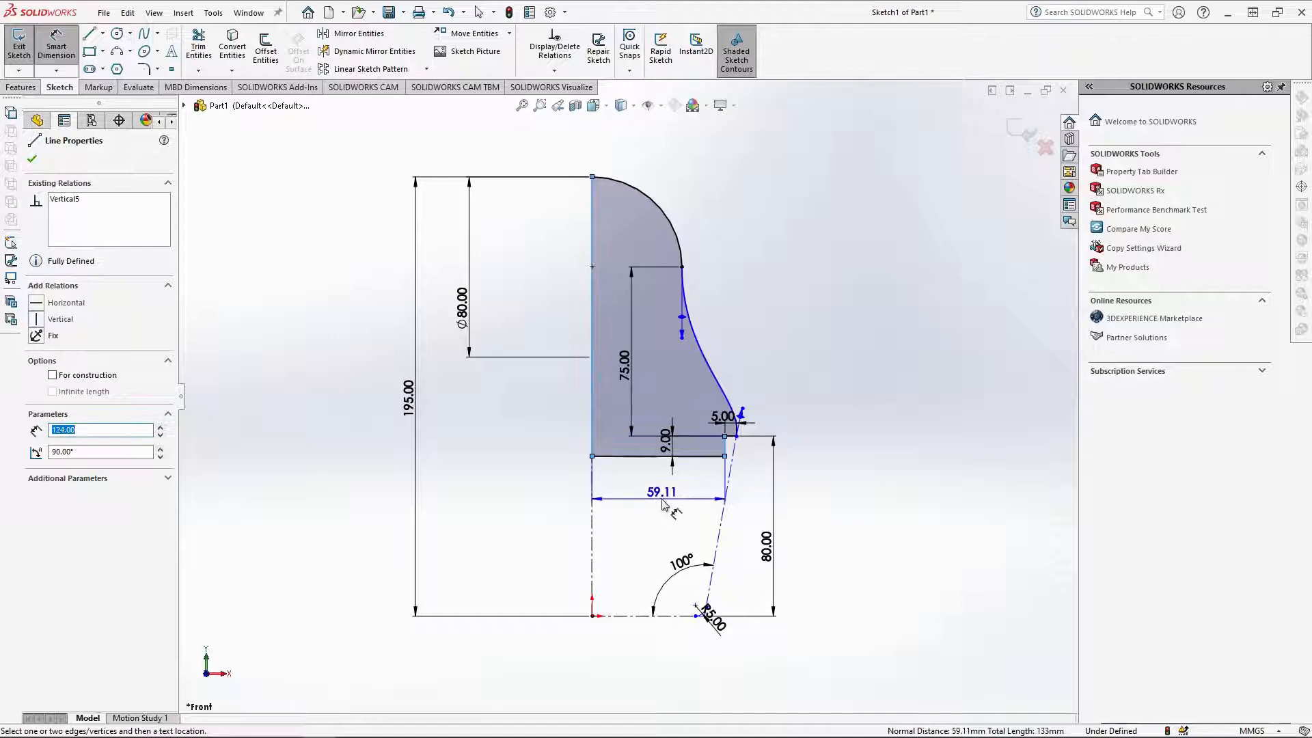
left_click(625, 496)
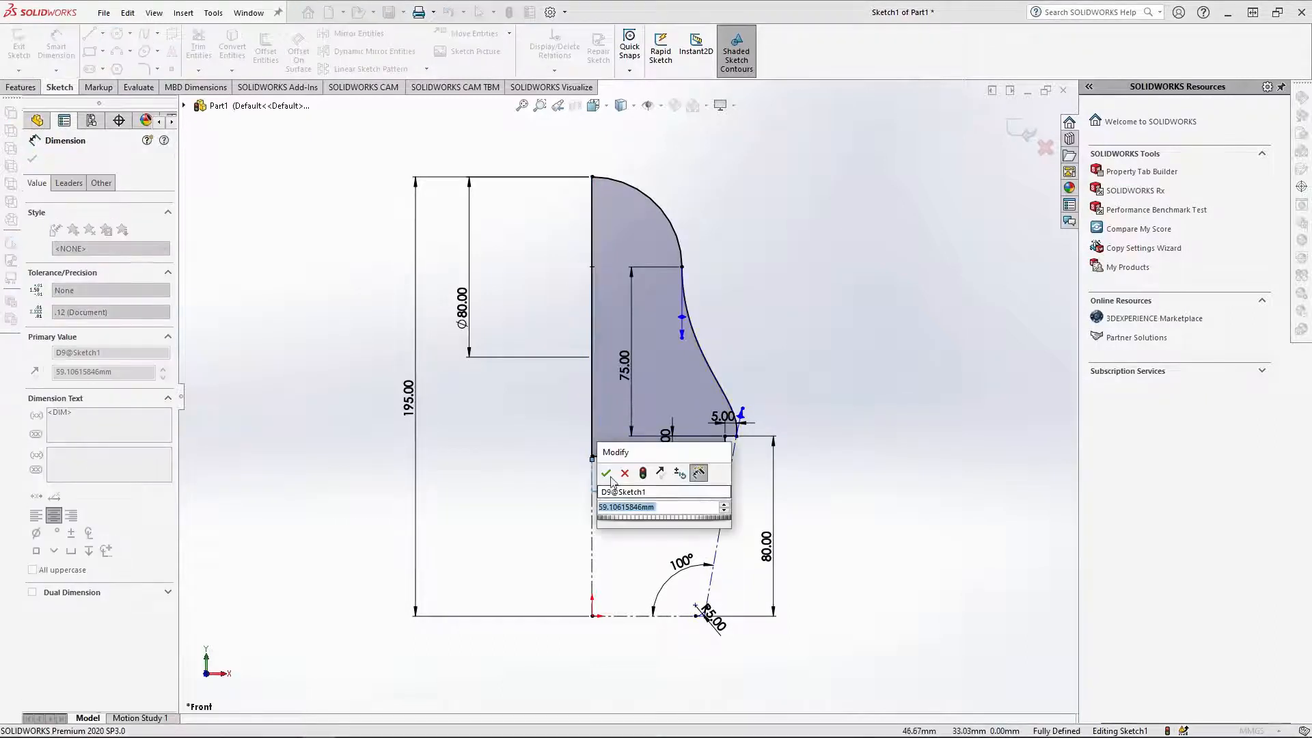
left_click(607, 472)
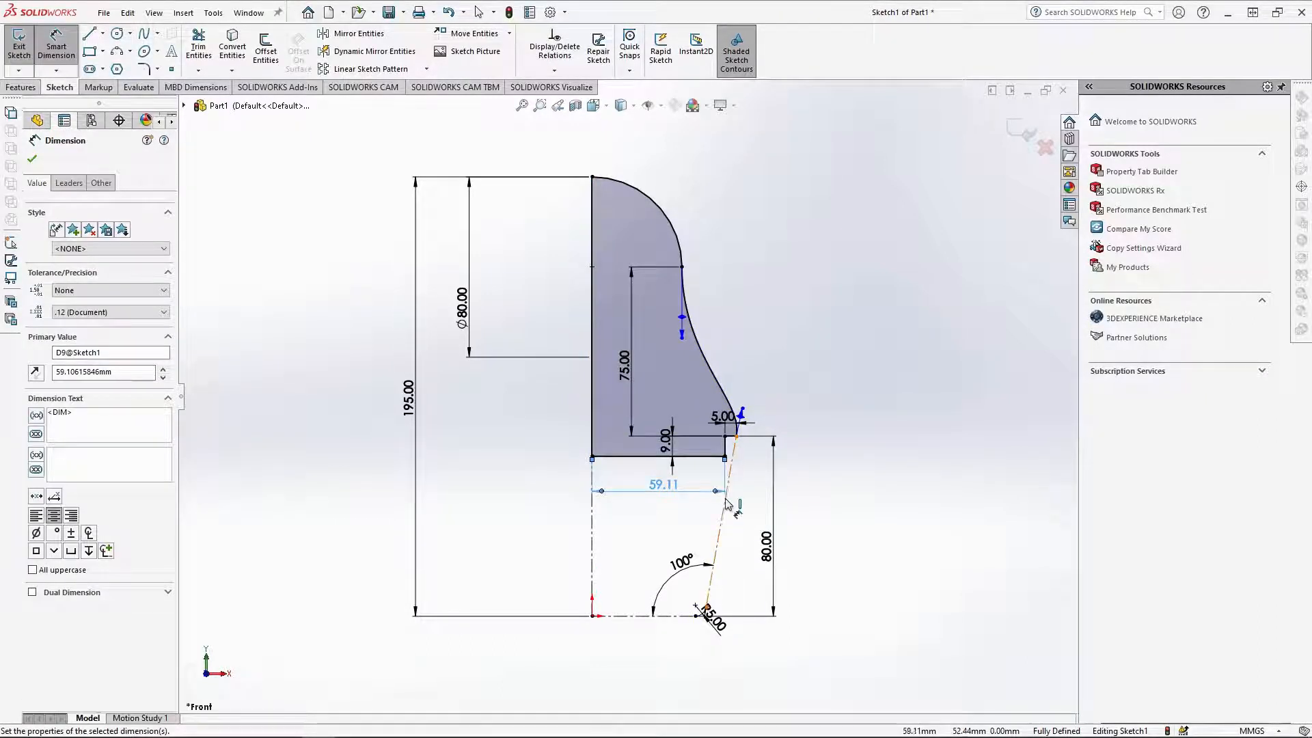
Revolve the closed profile 360° about its vertical centre edge to create the doll's upper body
left_click(21, 88)
left_click(65, 47)
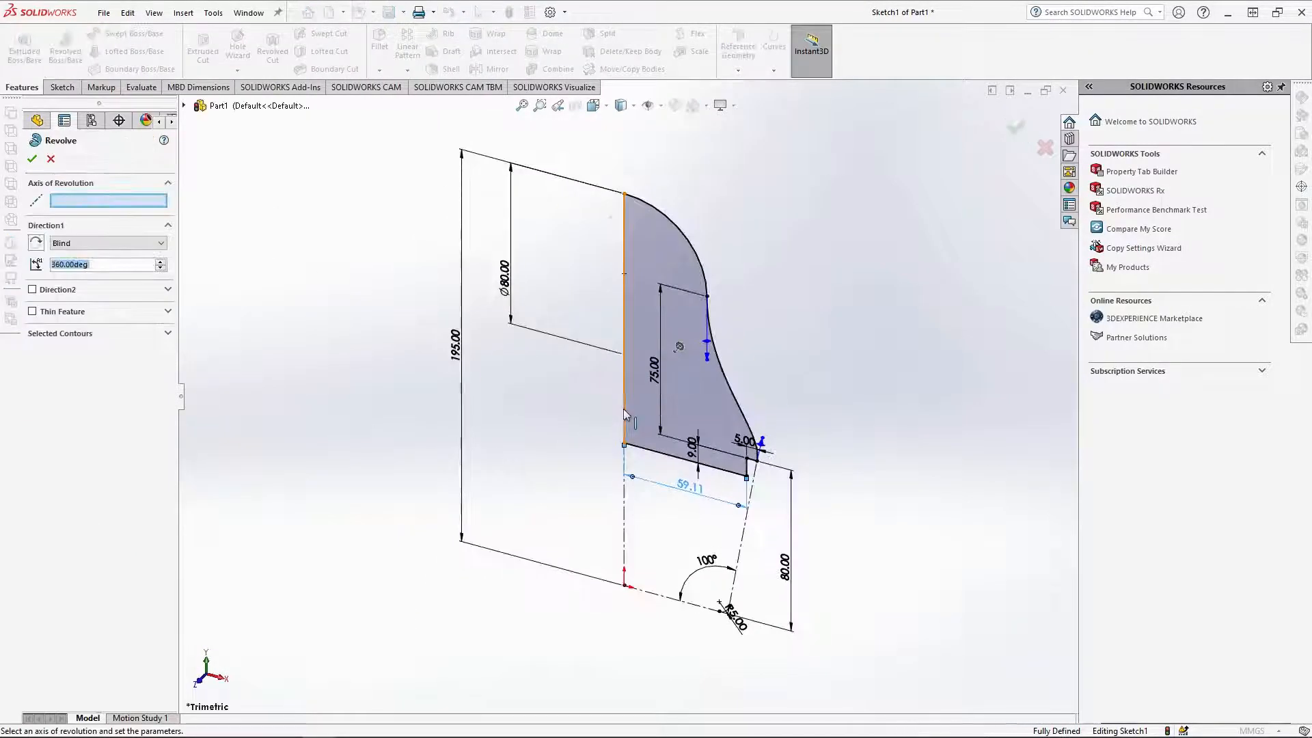
left_click(623, 411)
left_click(31, 158)
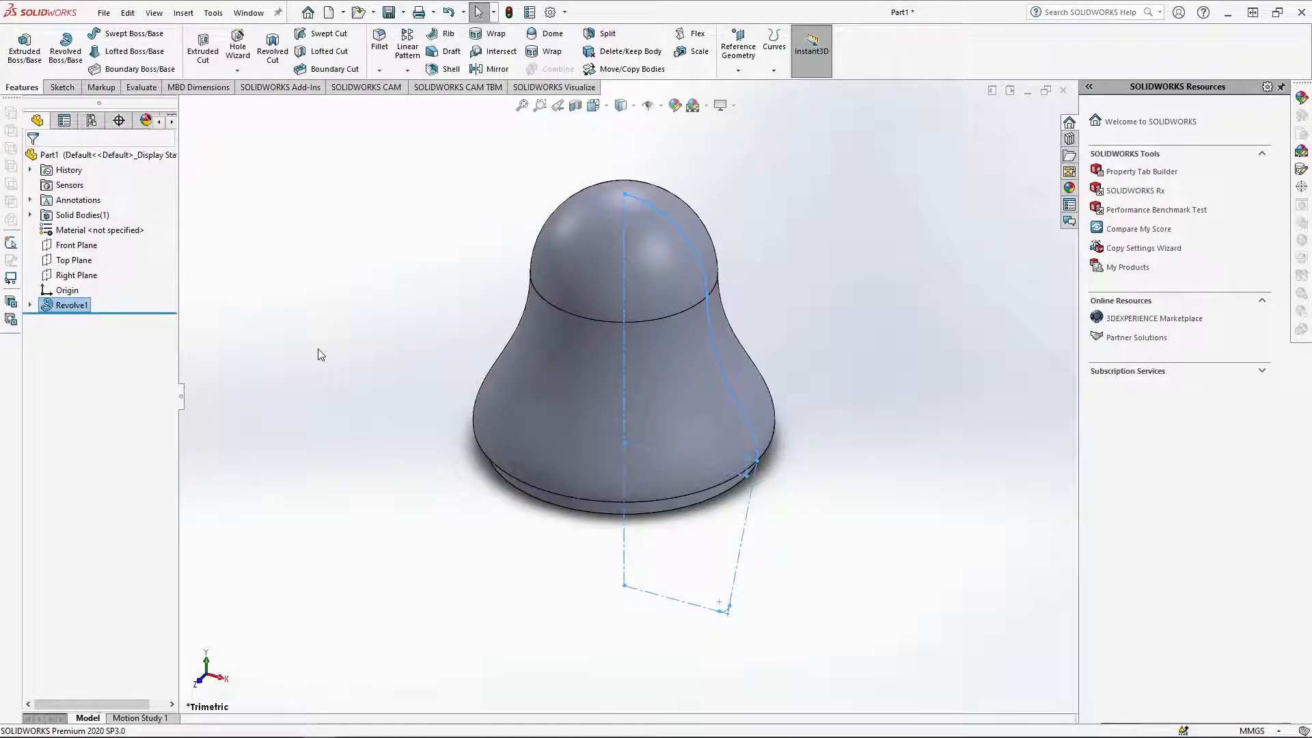
left_click(321, 354)
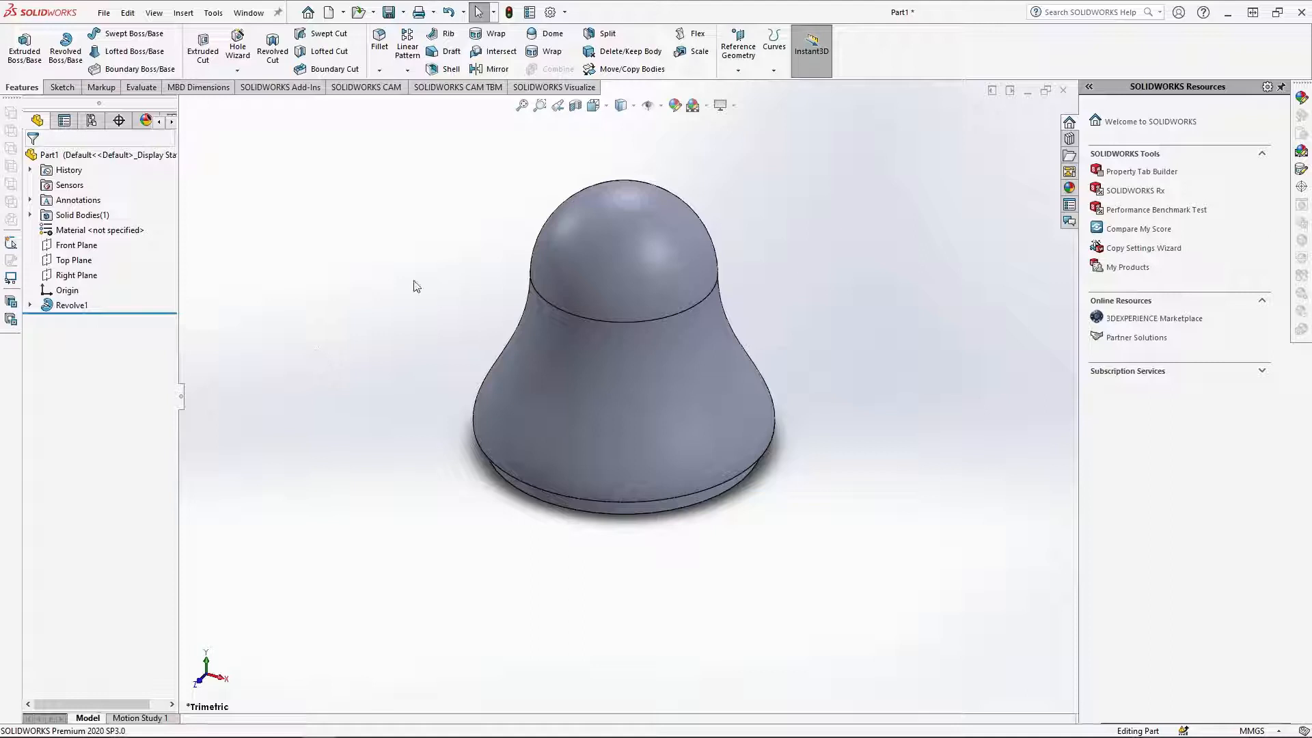
Start a new sketch on the Front Plane
left_click(593, 105)
left_click(612, 162)
left_click(76, 245)
left_click(103, 228)
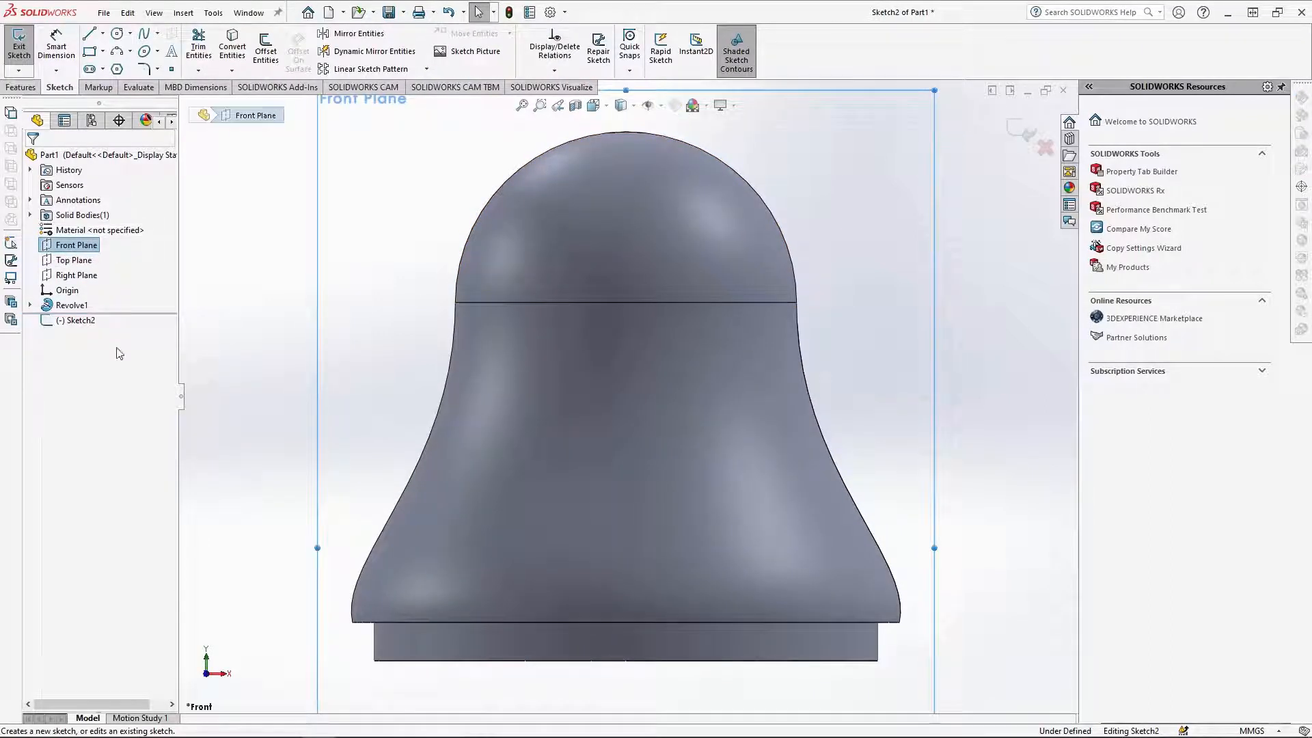
Make the first revolve's sketch visible so its construction geometry can be referenced
left_click(29, 305)
left_click(77, 320)
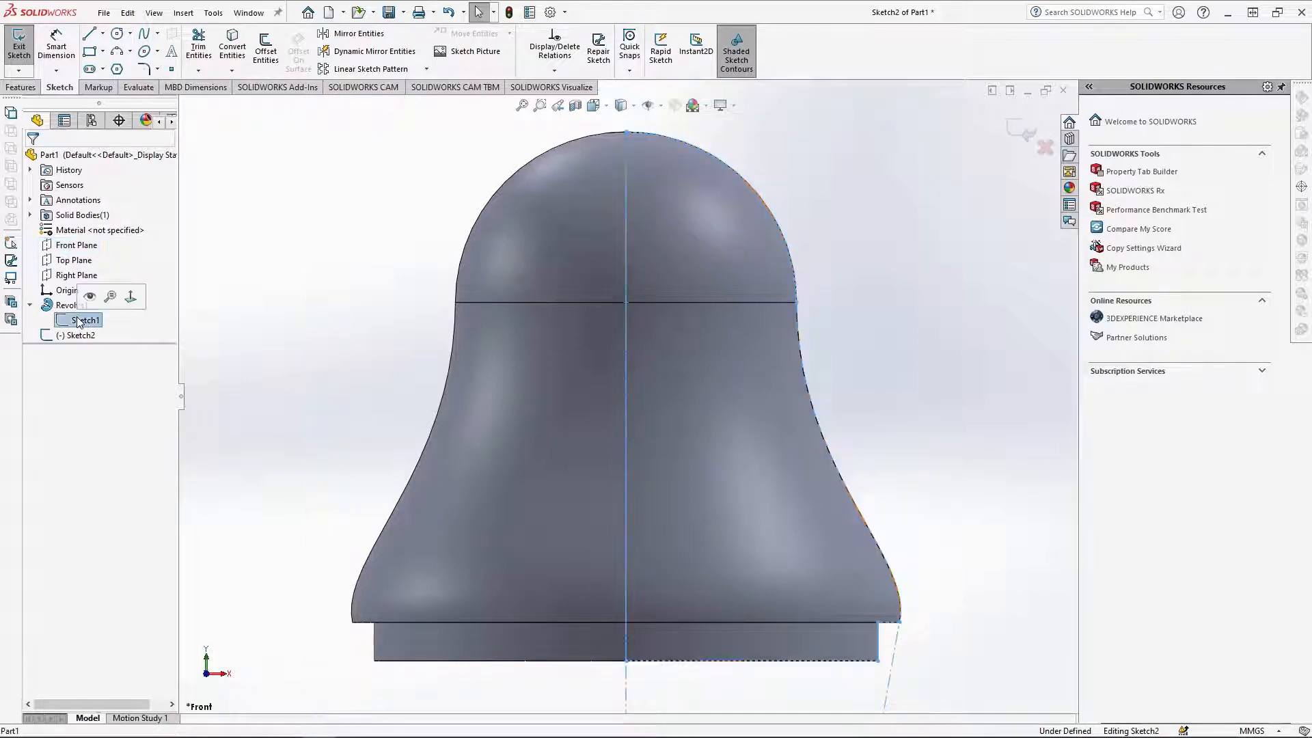
left_click(89, 298)
Convert the lower horizontal line, corner arc, slanted side and the step's edges of the first sketch into the new sketch
scroll(690, 437, "up", 5)
scroll(608, 448, "down", 4)
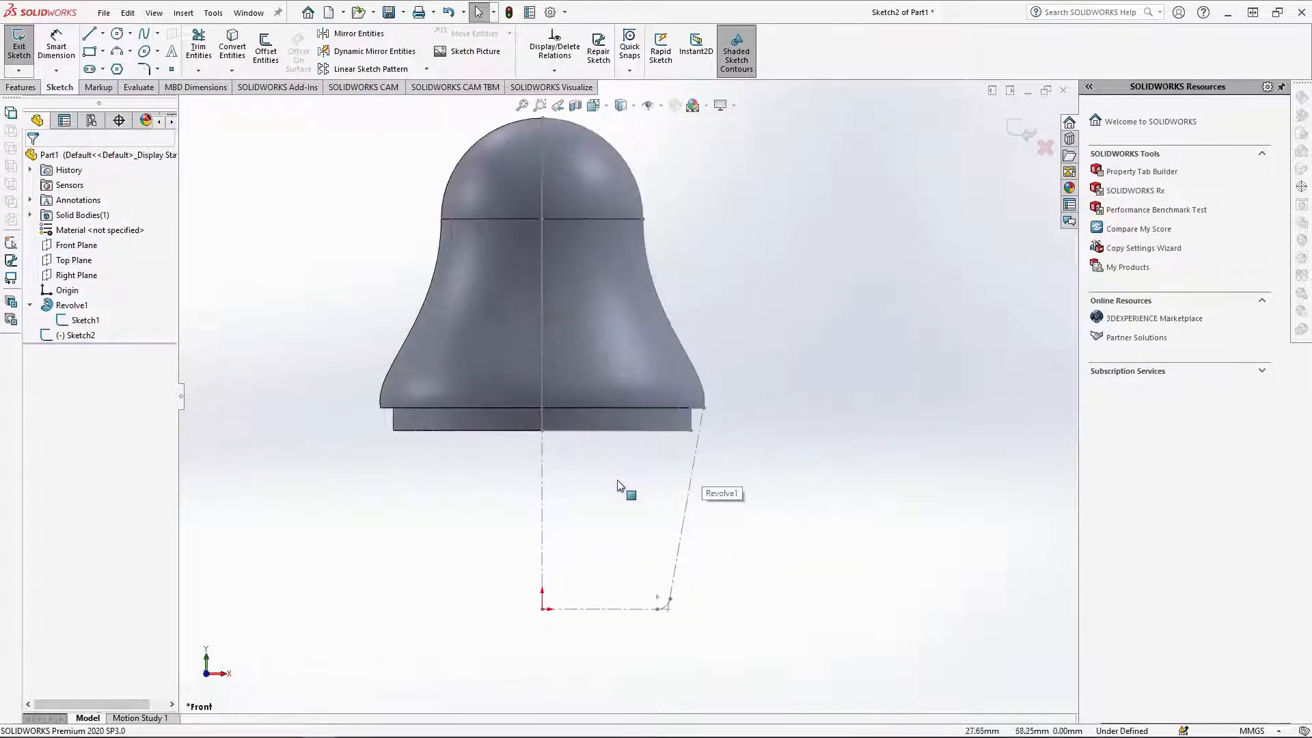
left_click(632, 619)
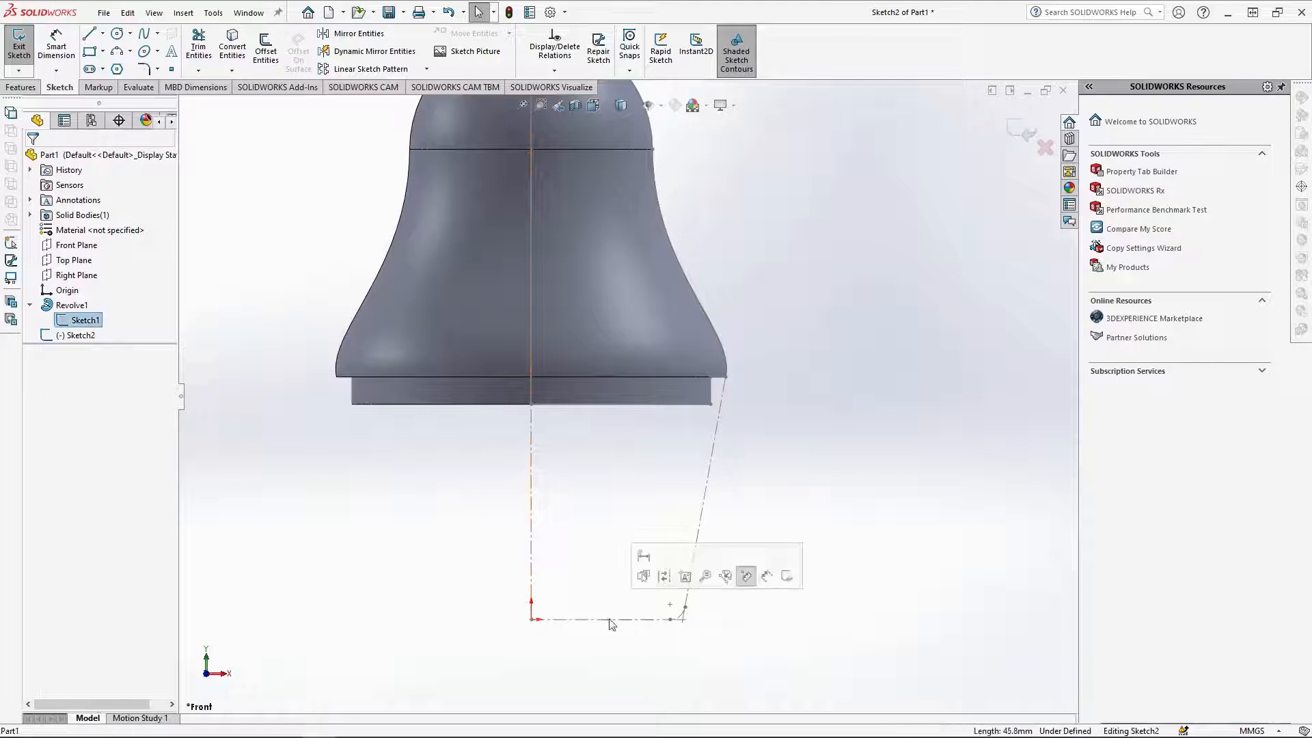
left_click(680, 615, "ctrl")
left_click(691, 576, "ctrl")
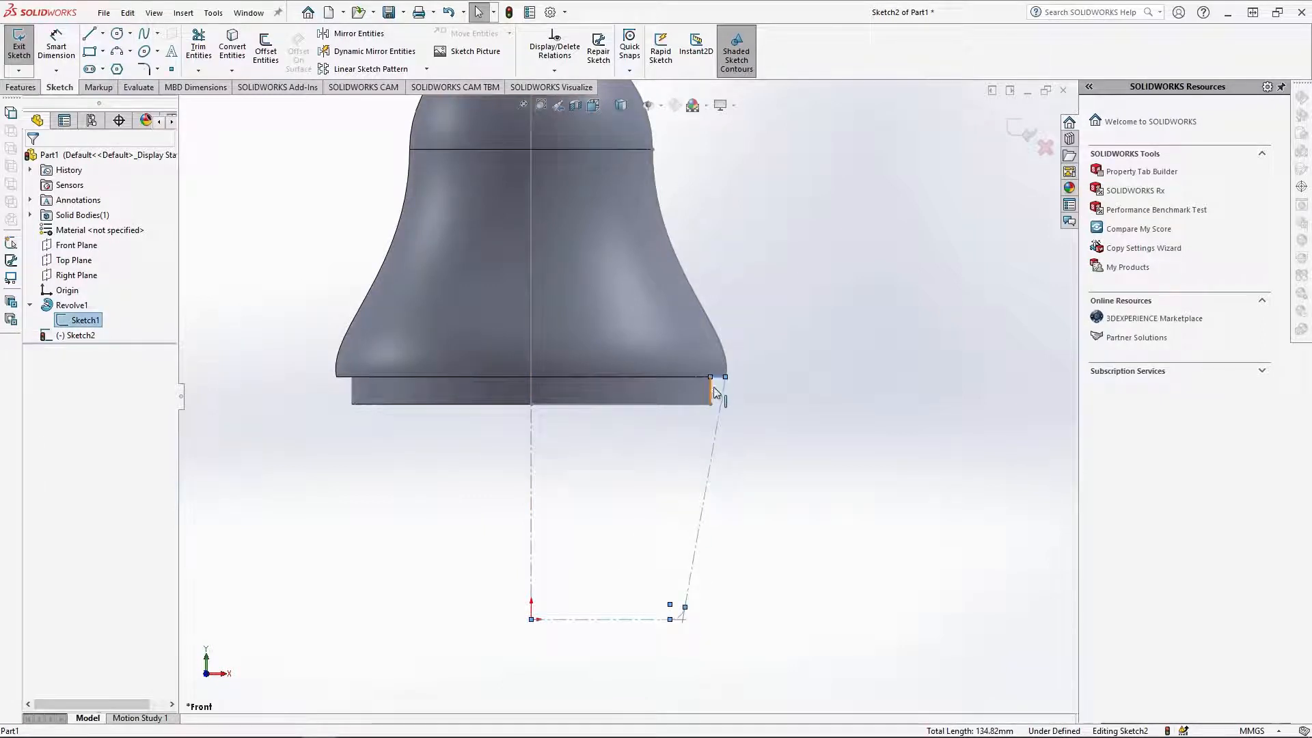
left_click(687, 405, "ctrl")
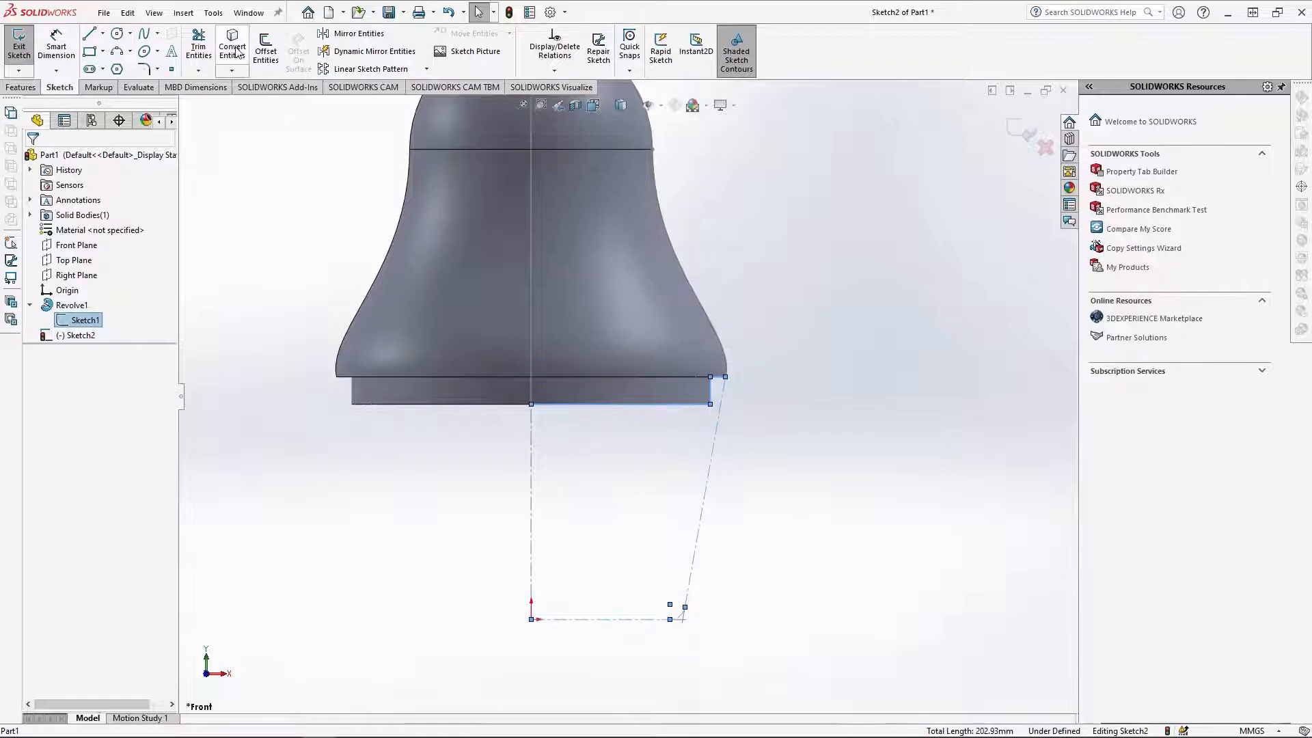
left_click(237, 65)
Close the lower profile with a vertical line from the inner end of the upper body's base edge to the origin
left_click(89, 33)
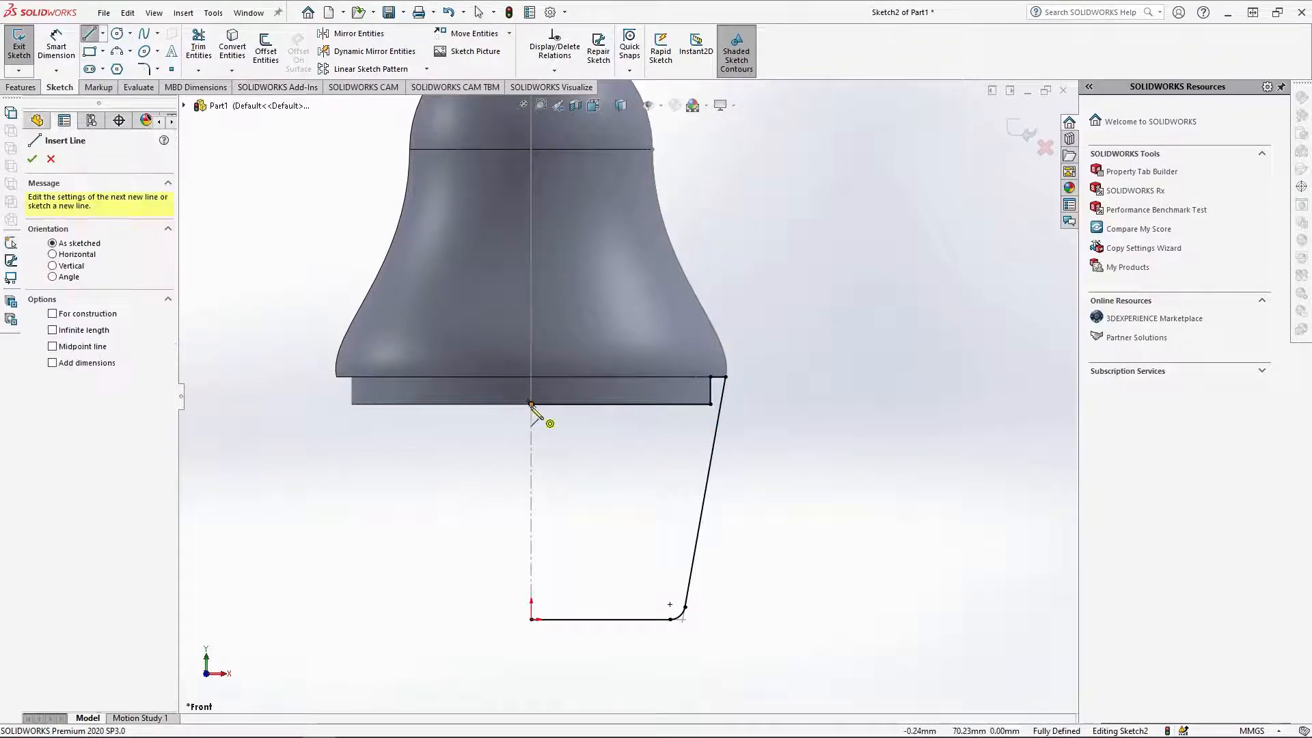
left_click(531, 404)
left_click(532, 619)
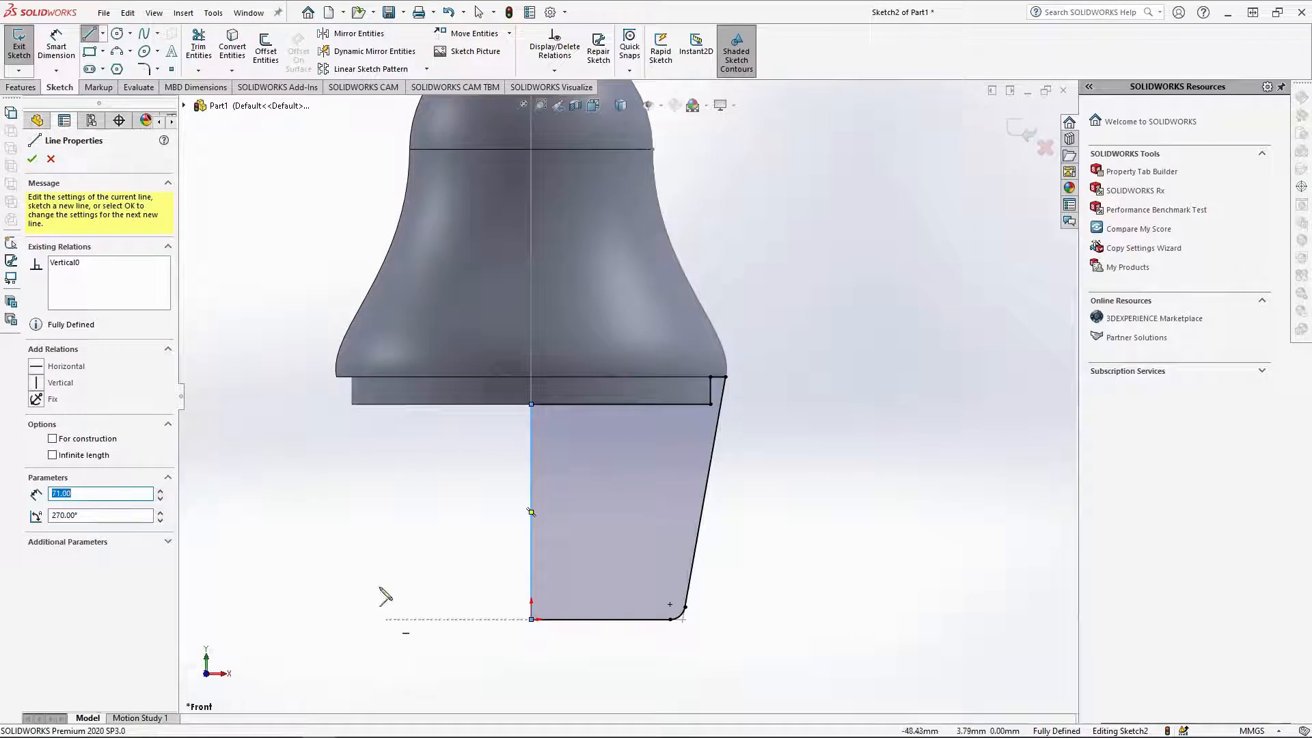
key("Escape")
Revolve the lower profile 360° about its vertical centre line as a separate body, with Merge result turned off
left_click(21, 87)
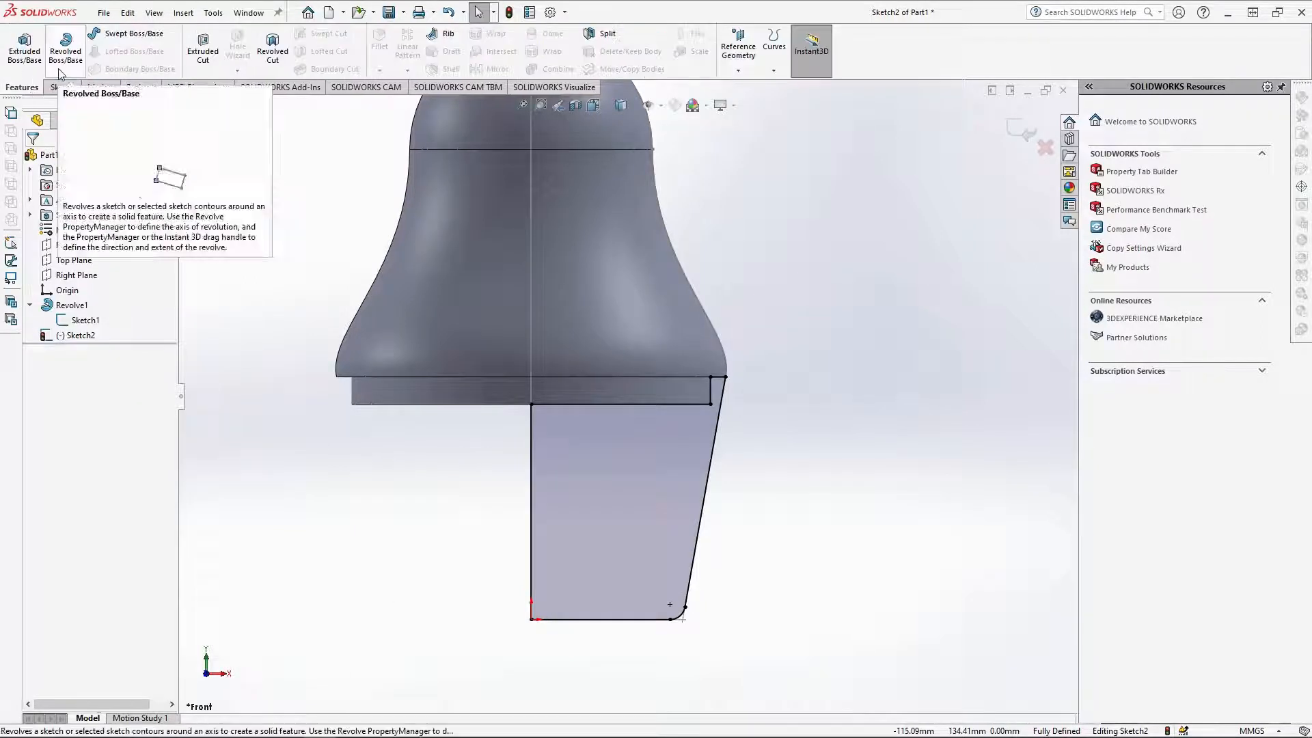
left_click(65, 48)
left_click(531, 461)
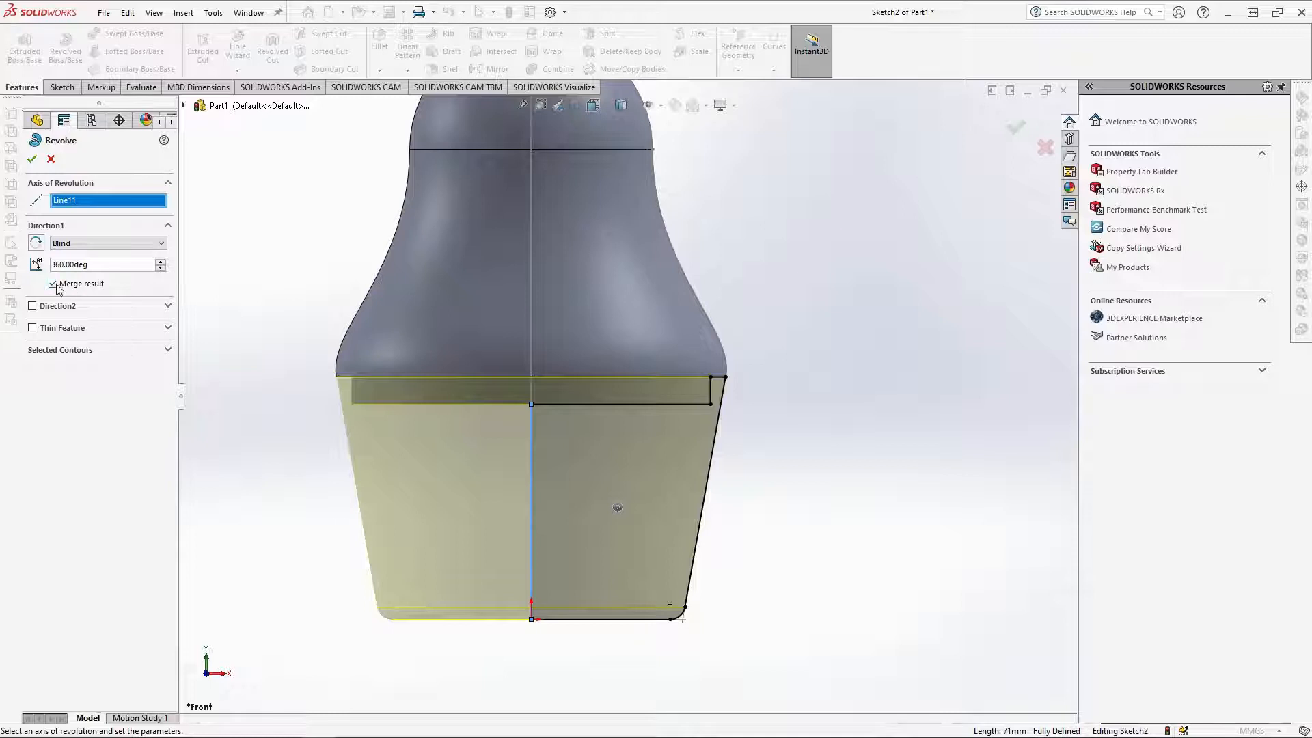
left_click(32, 159)
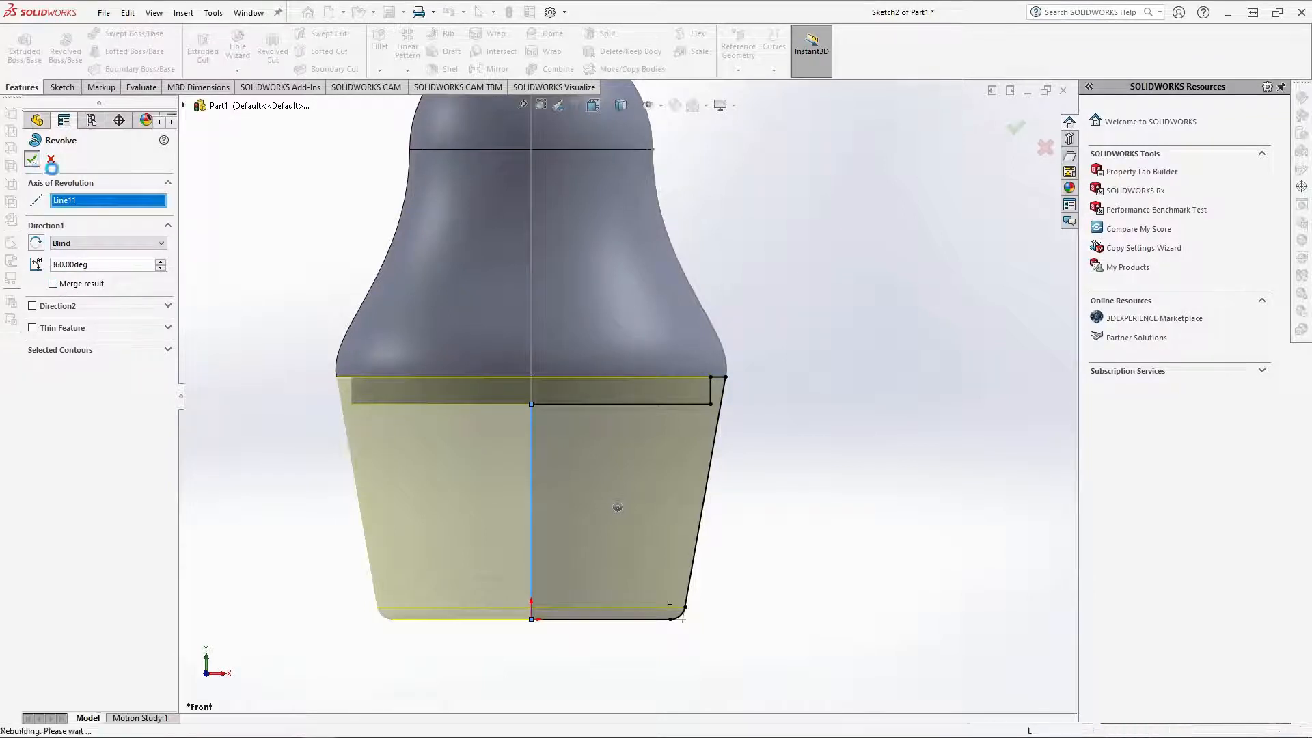
left_click(272, 392)
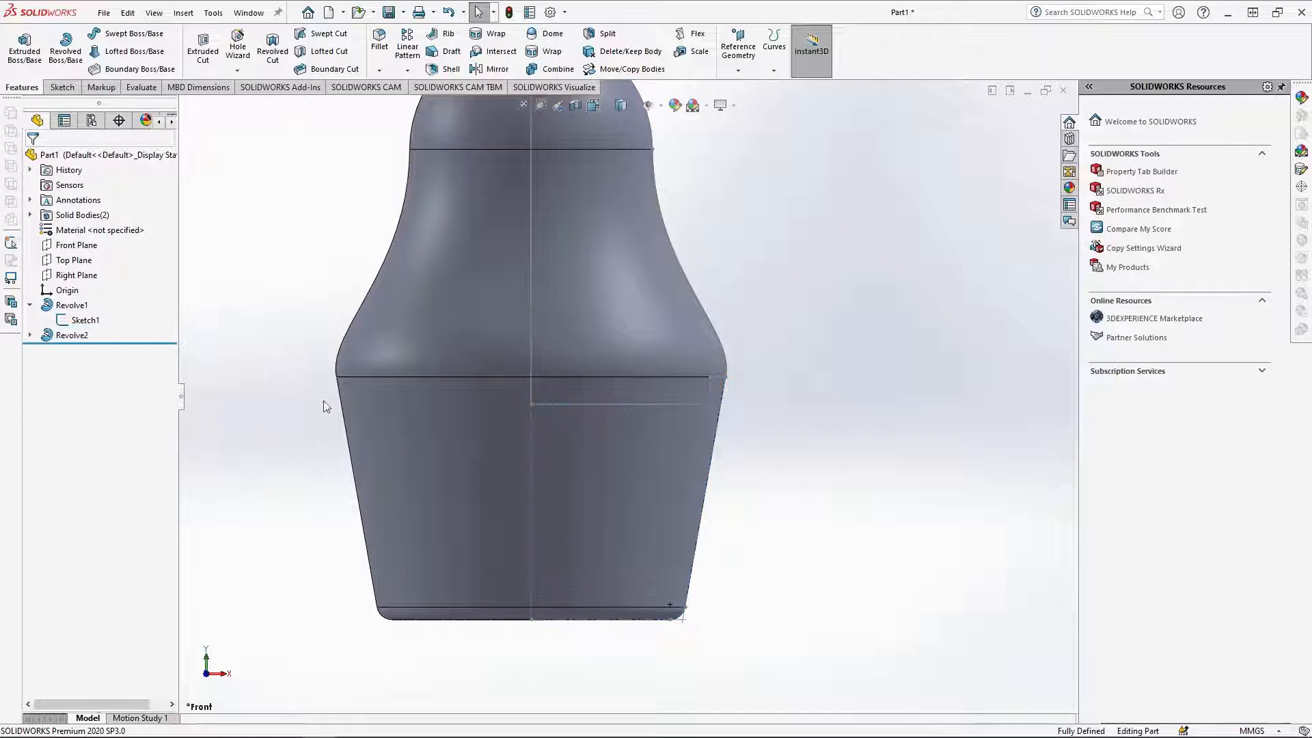
Hide the first revolve's sketch and save the part as "Doll 1" in the "Video 16 - Sugar Skull Nesting Doll" folder
key("f")
left_click(76, 322)
left_click(72, 304)
key("ctrl+s")
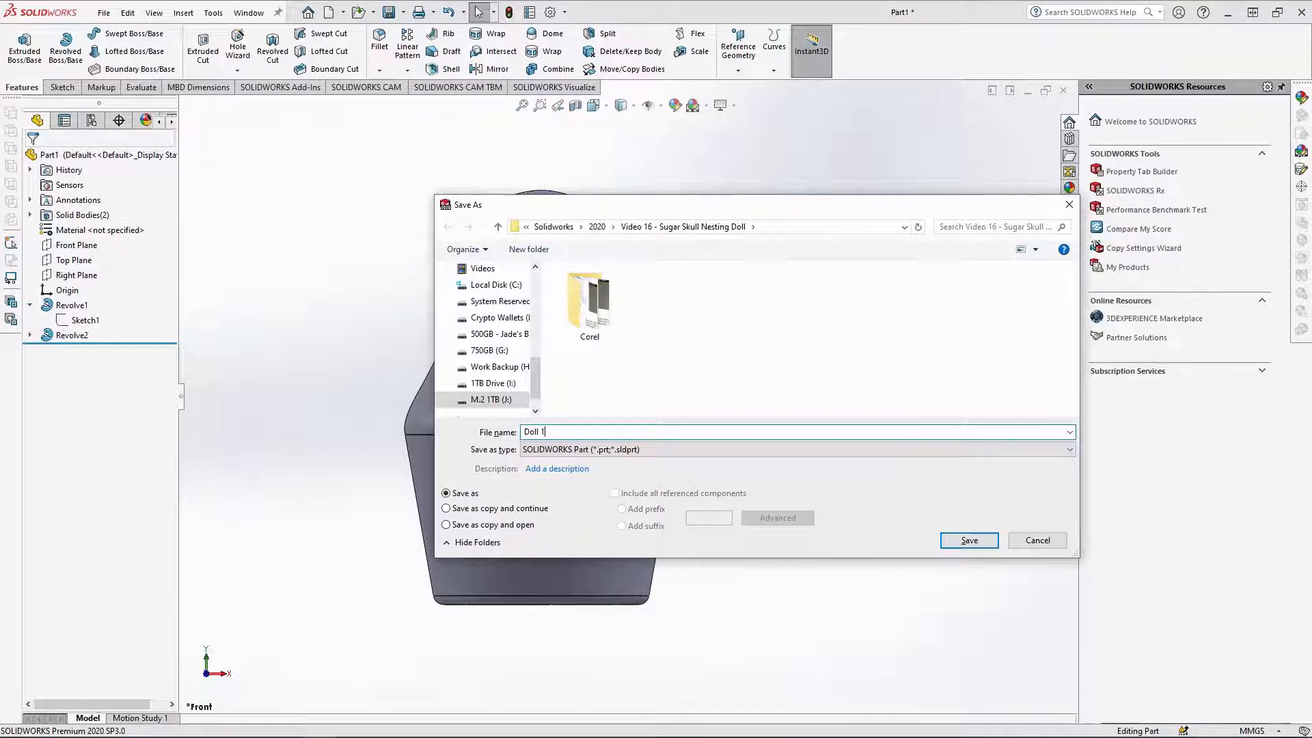
key("Return")
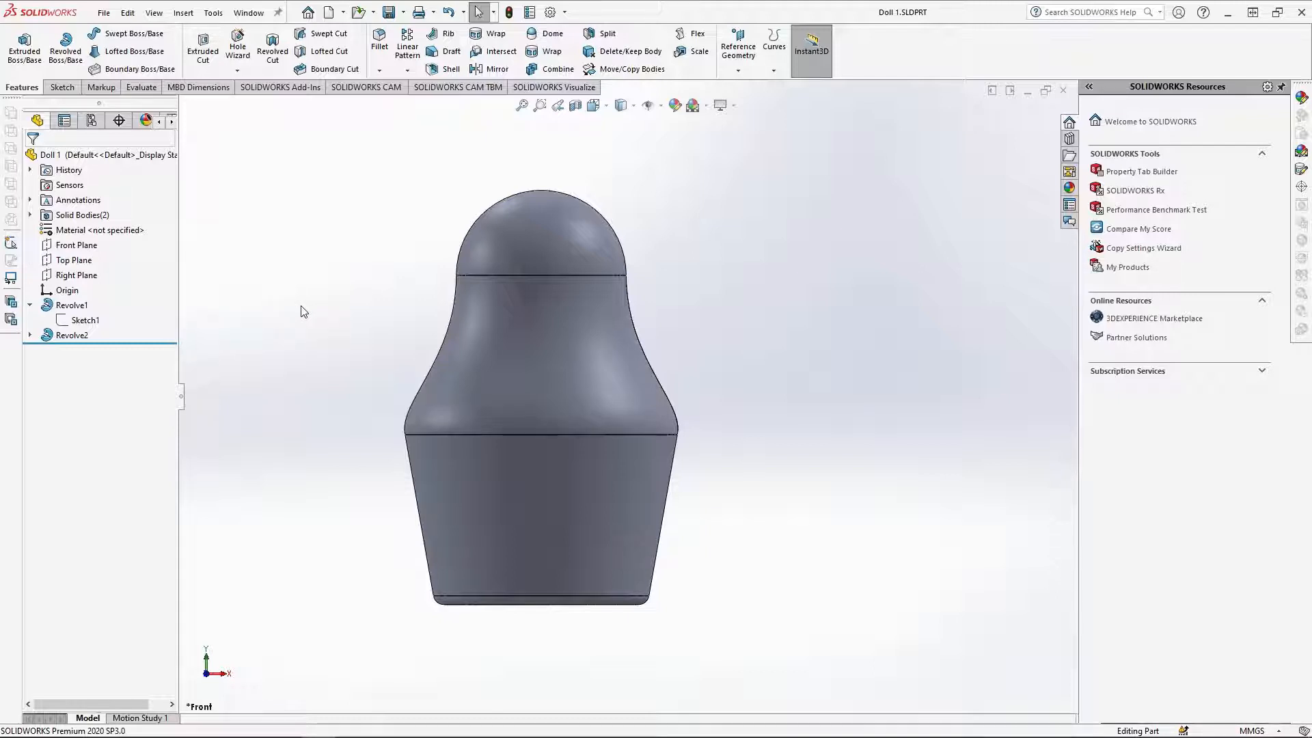
Scale both the upper and lower bodies uniformly about the origin by a factor of 0.8
left_click(693, 51)
left_click(573, 291)
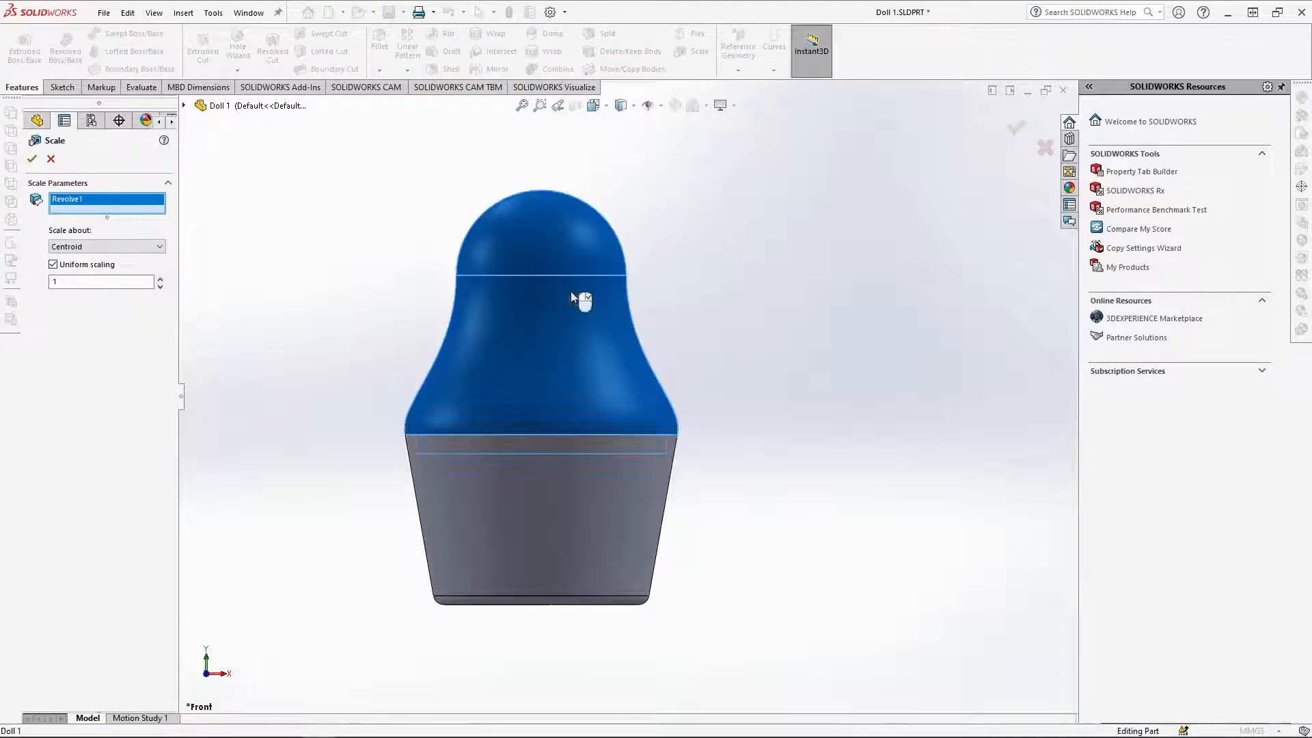
left_click(451, 494)
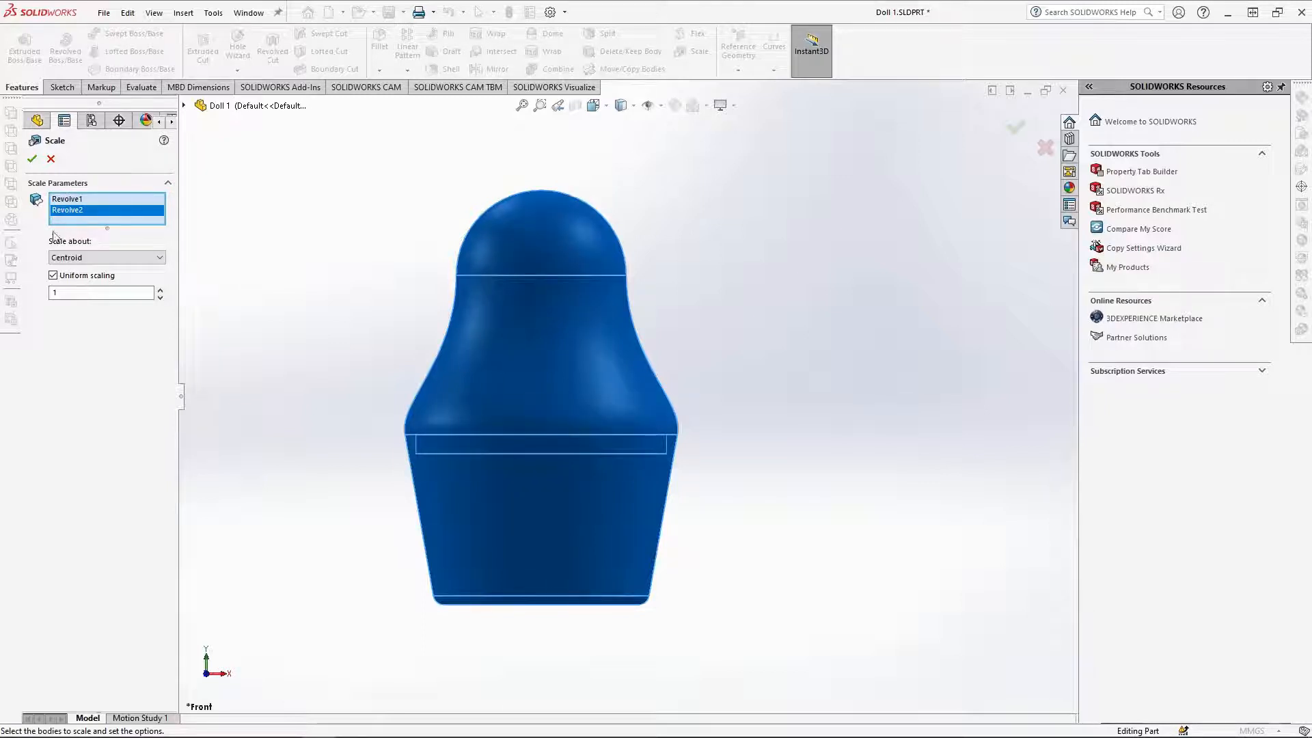
left_click(83, 257)
left_click(74, 279)
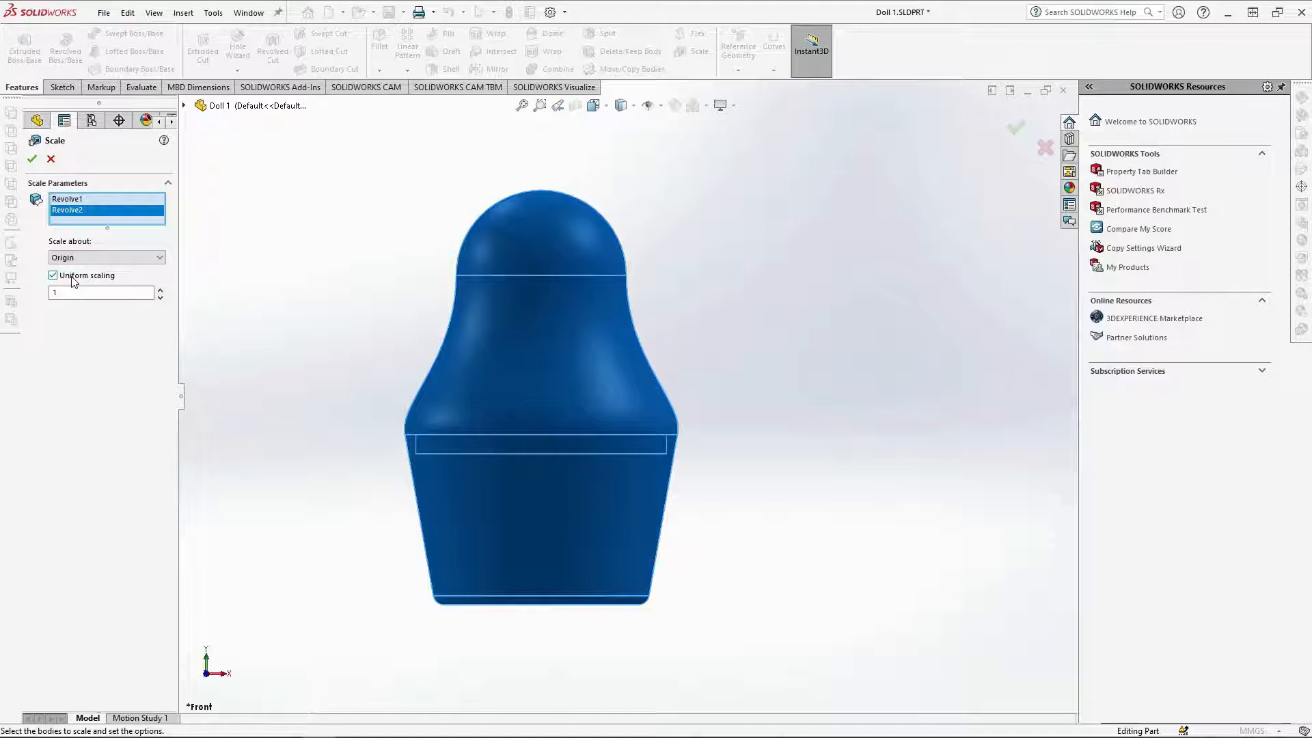
left_click(82, 293)
type("0.8")
left_click(87, 369)
left_click(31, 159)
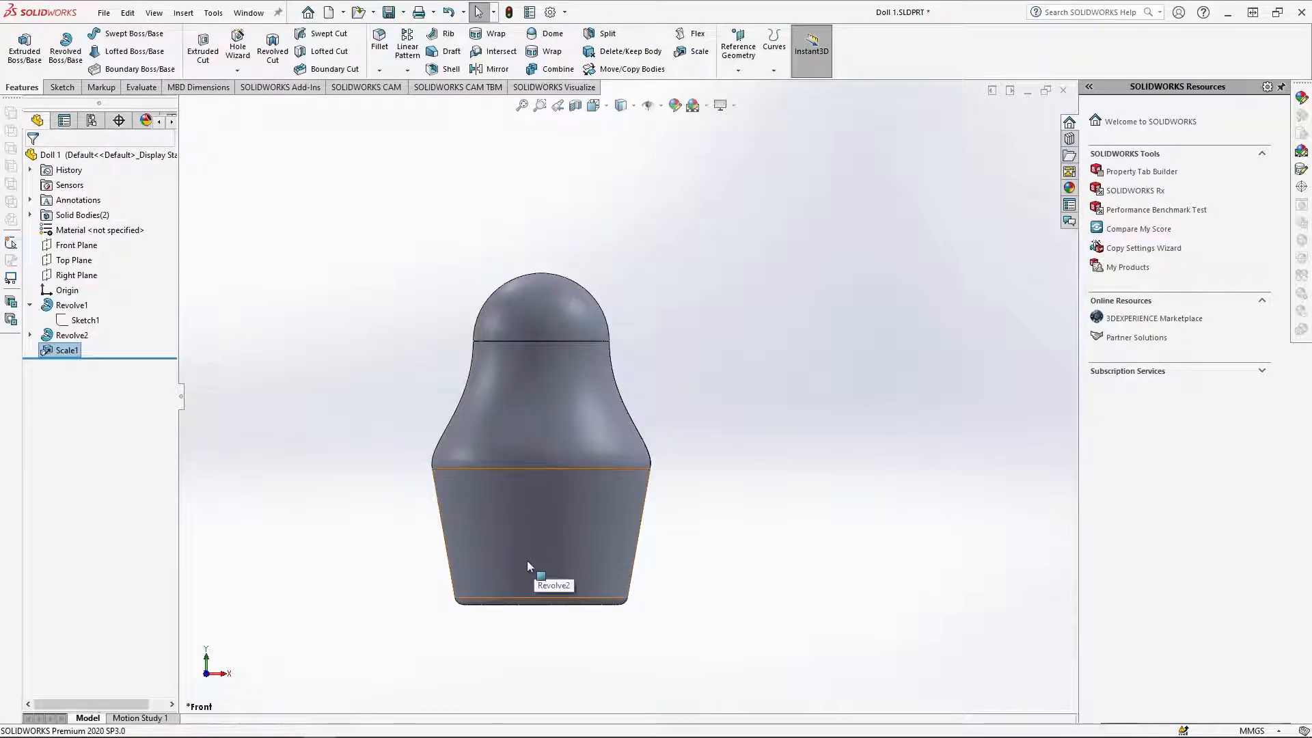
Cut the doll with a front section view to examine the joint between the upper and lower bodies
left_click(576, 106)
left_click(31, 160)
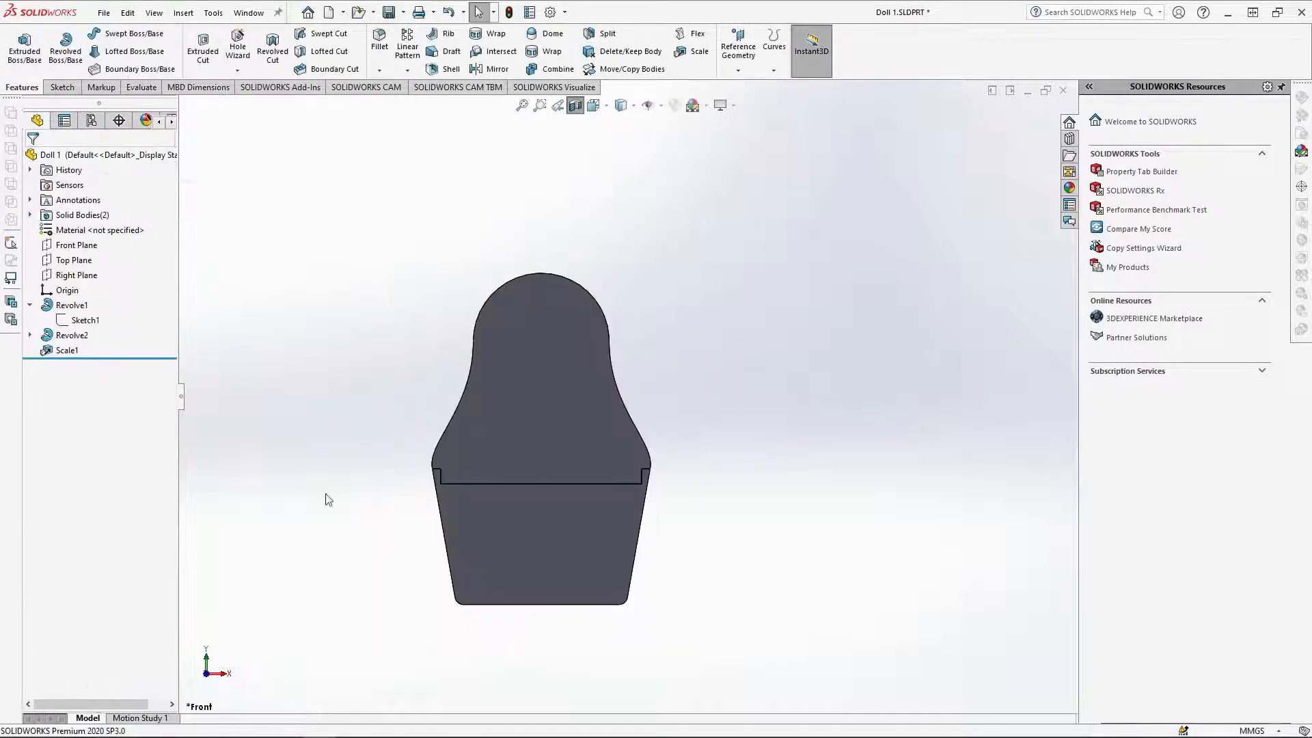
scroll(536, 546, "down", 3)
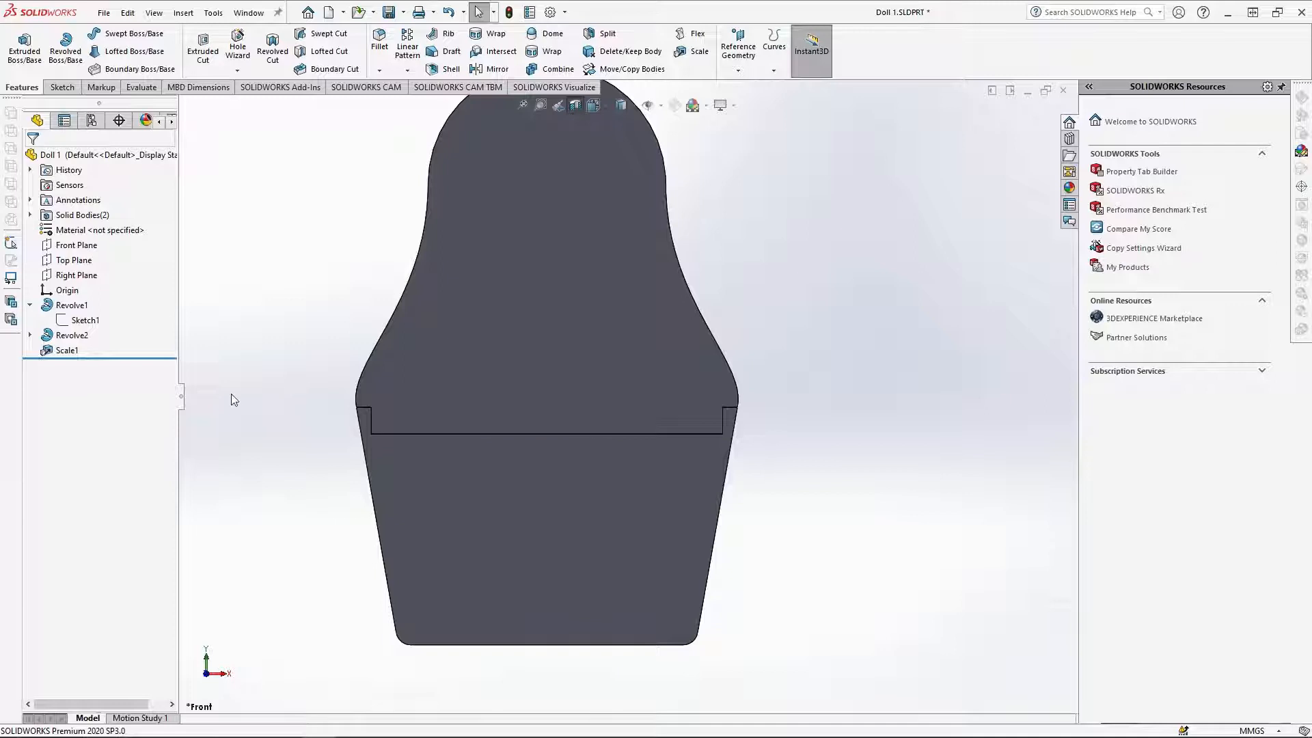
Open the first revolve's sketch for editing and delete the R59.11 dimension from the axis to the step
left_click(78, 320)
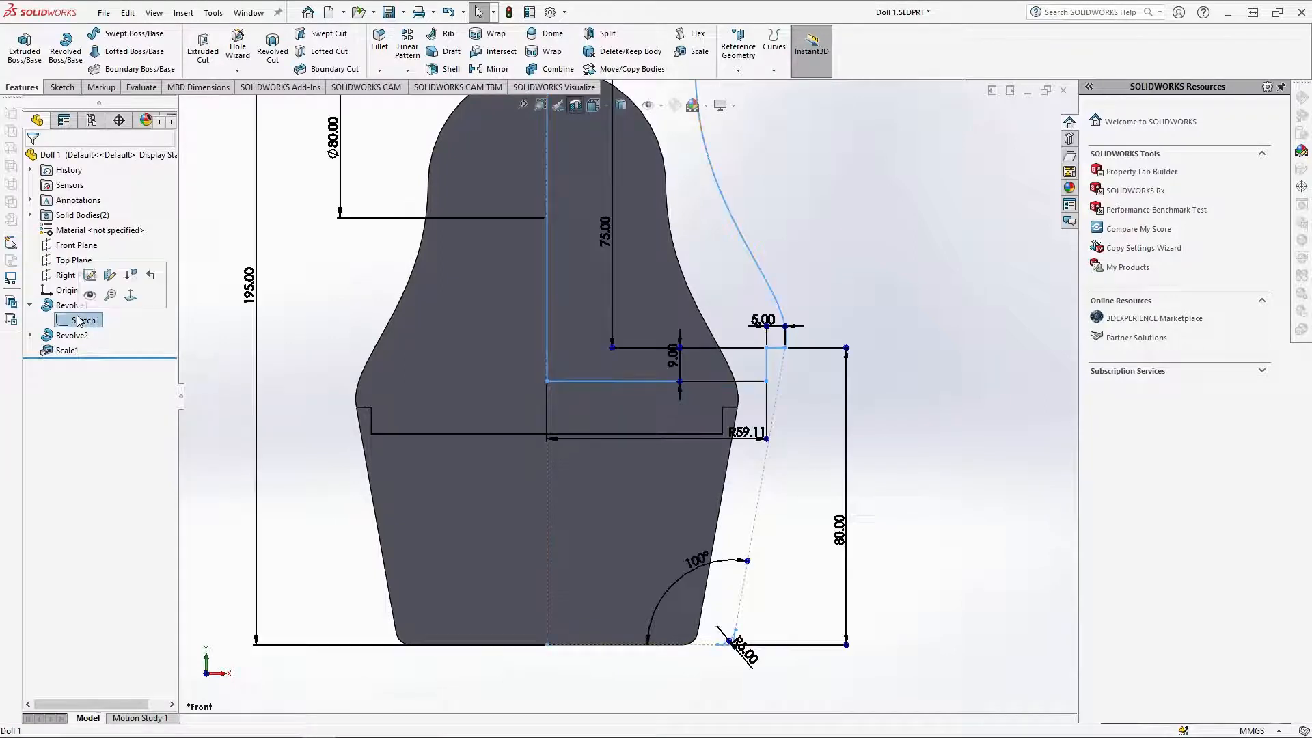
left_click(90, 274)
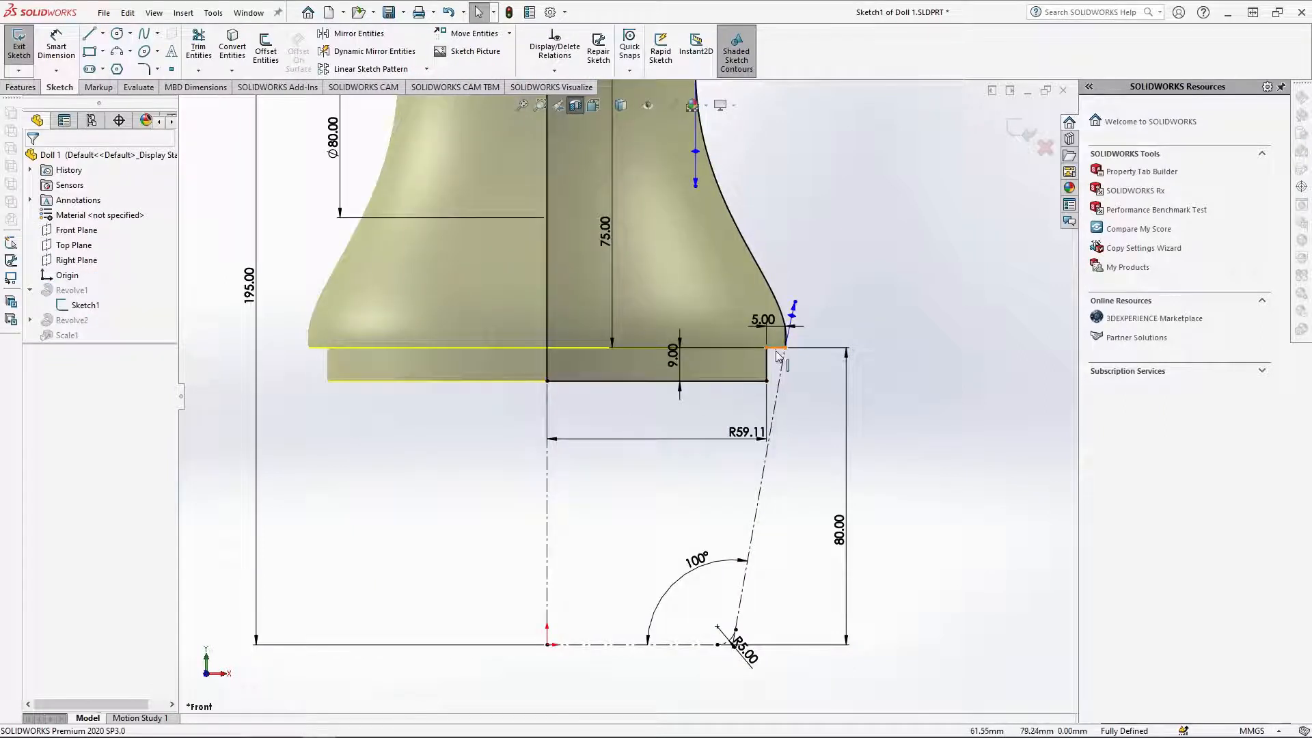
left_click(776, 348)
left_click(739, 376)
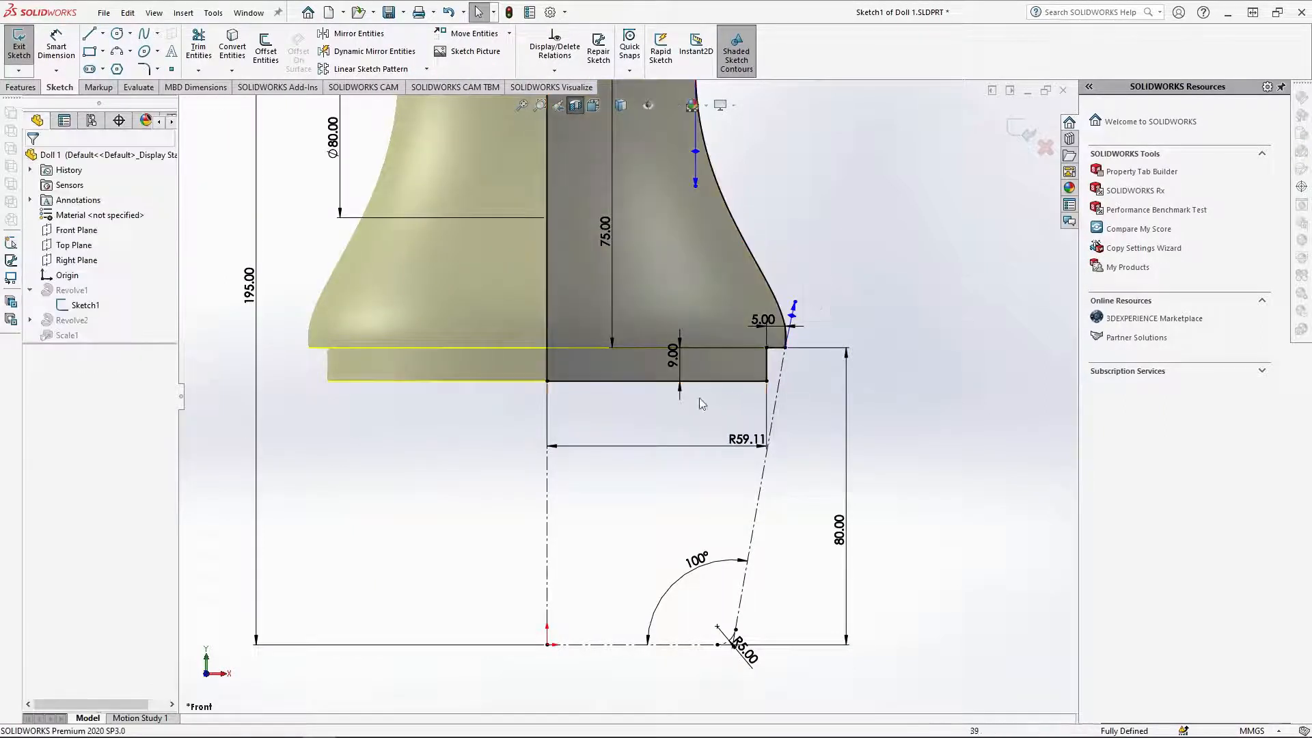
Set the horizontal width of the step beneath the spline to 6 mm
left_click(762, 321)
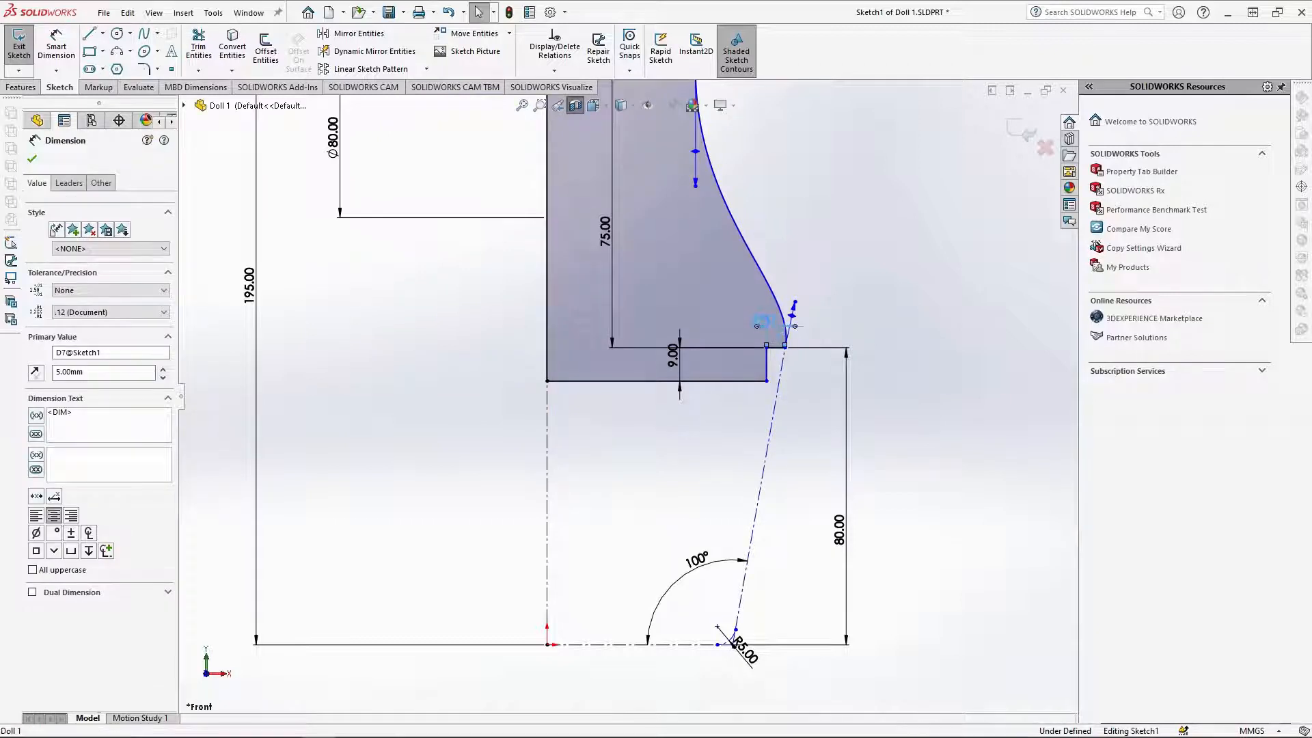
double_click(762, 321)
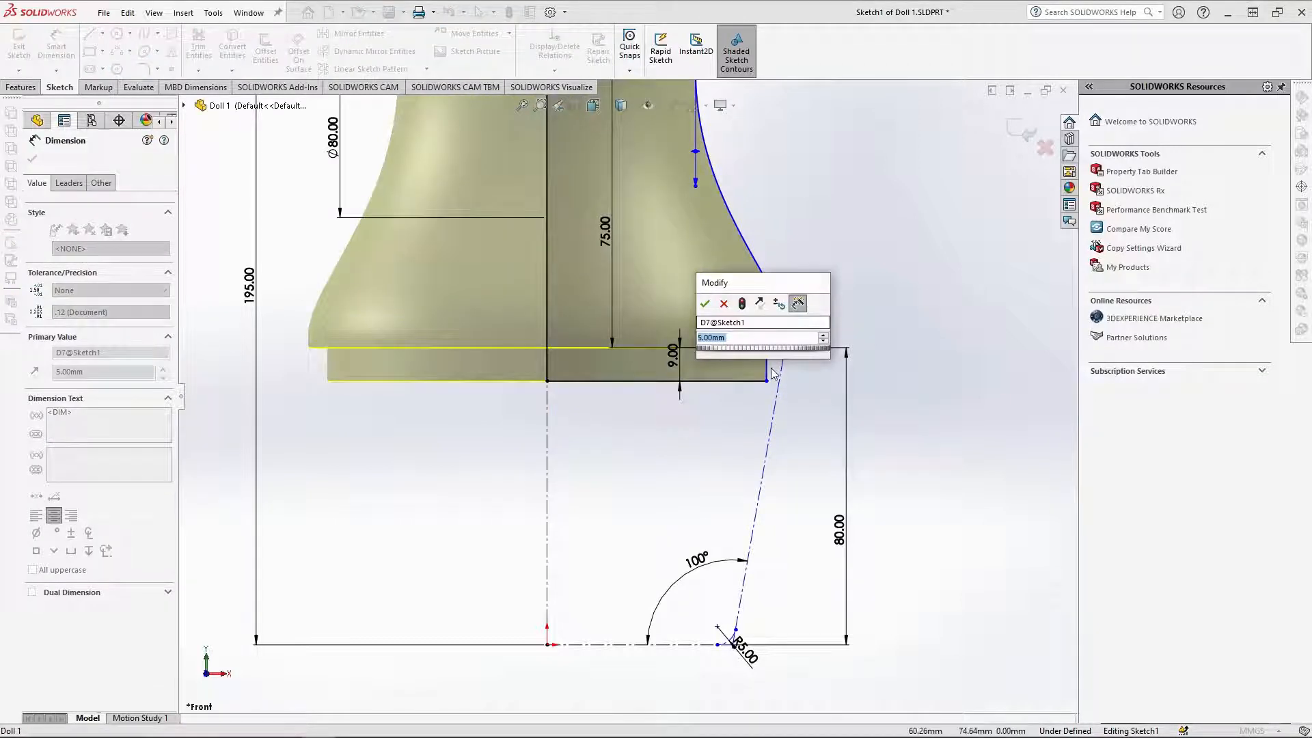
type("6")
key("Return")
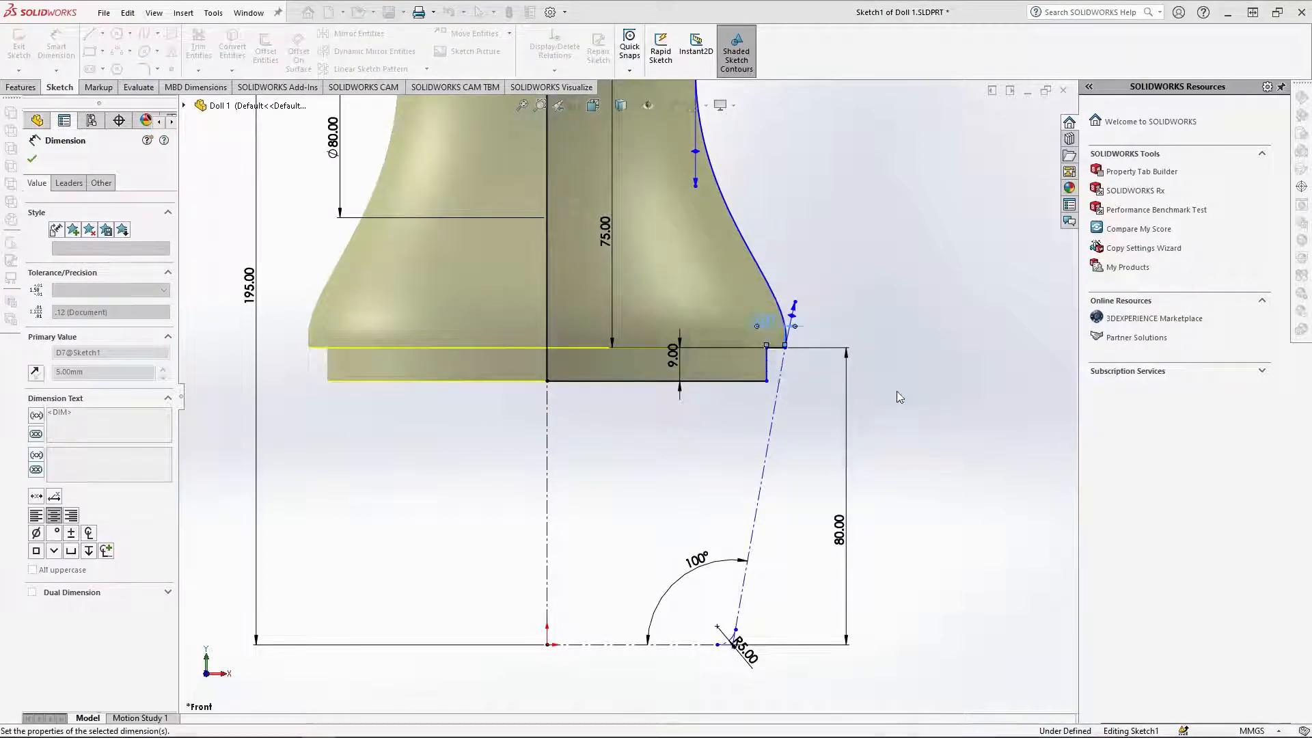
key("Escape")
Dimension the length of the upper profile's bottom edge, keeping its current value
left_click(725, 380)
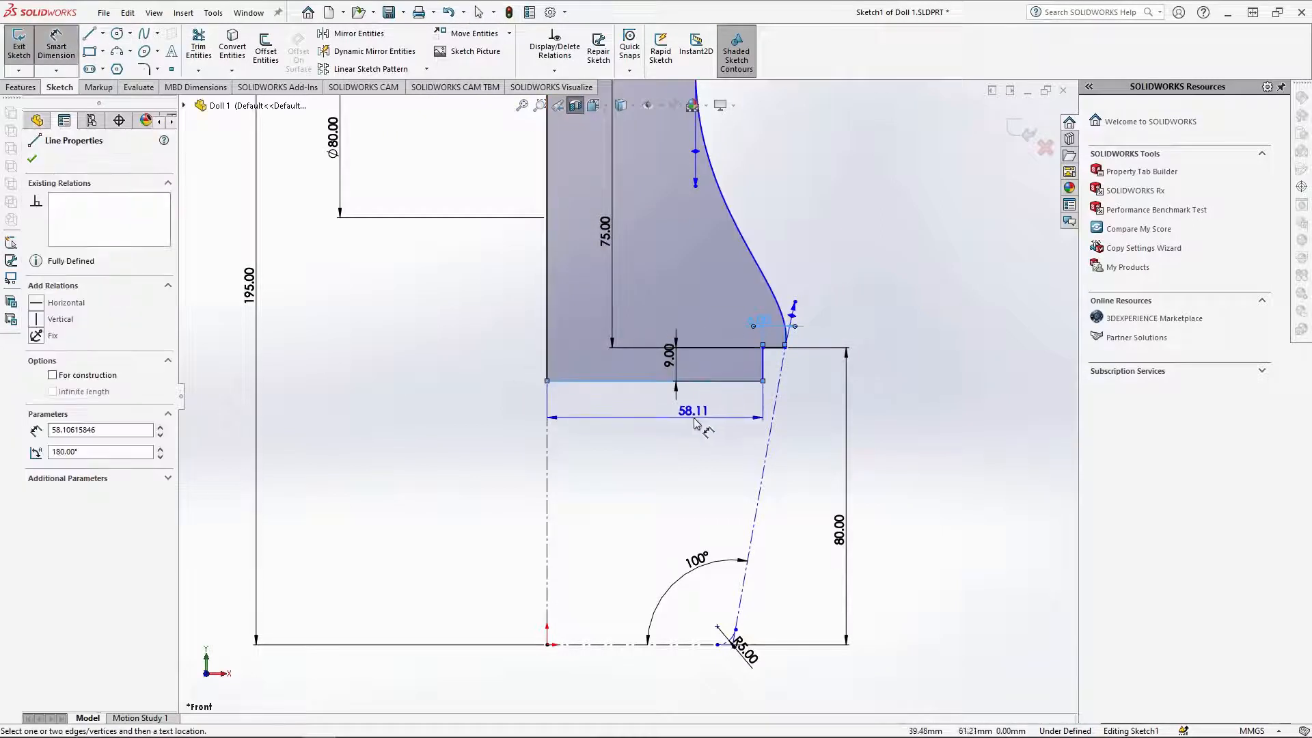
left_click(690, 410)
left_click(632, 389)
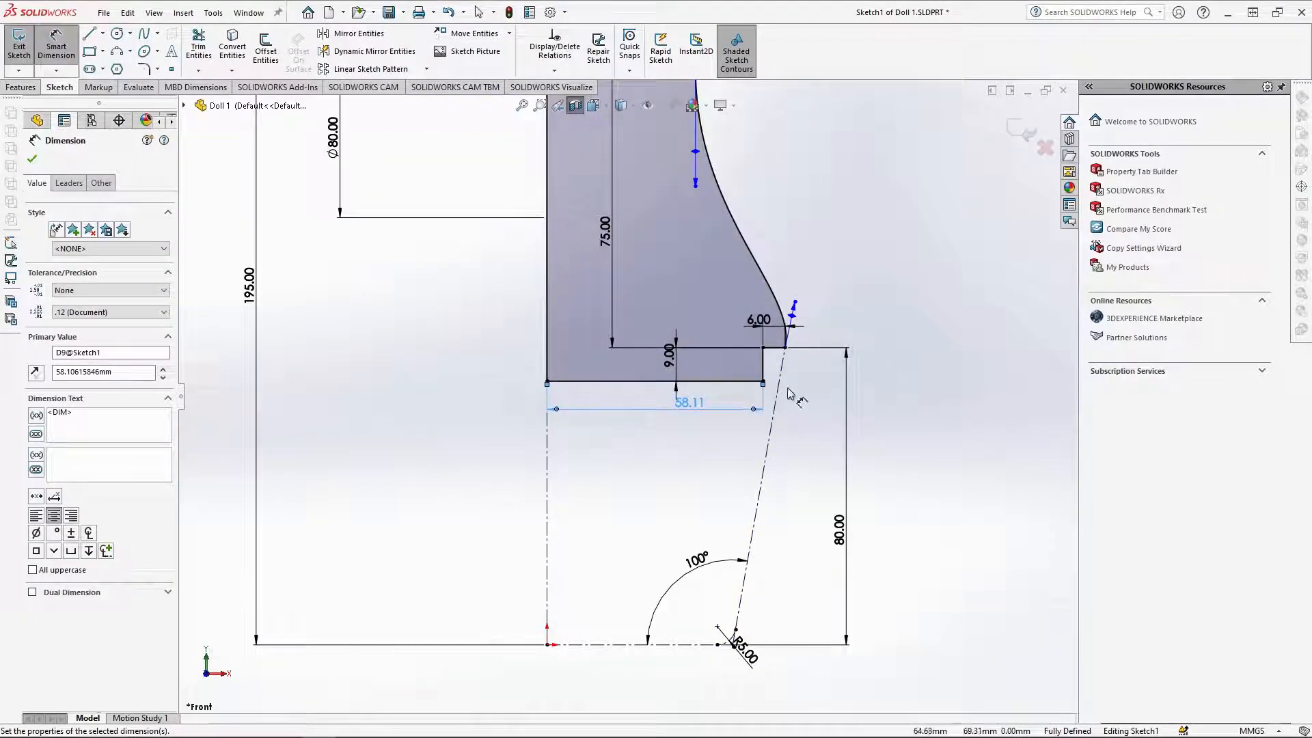
Exit the upper profile's sketch to rebuild the doll and turn off the section view
left_click(1020, 131)
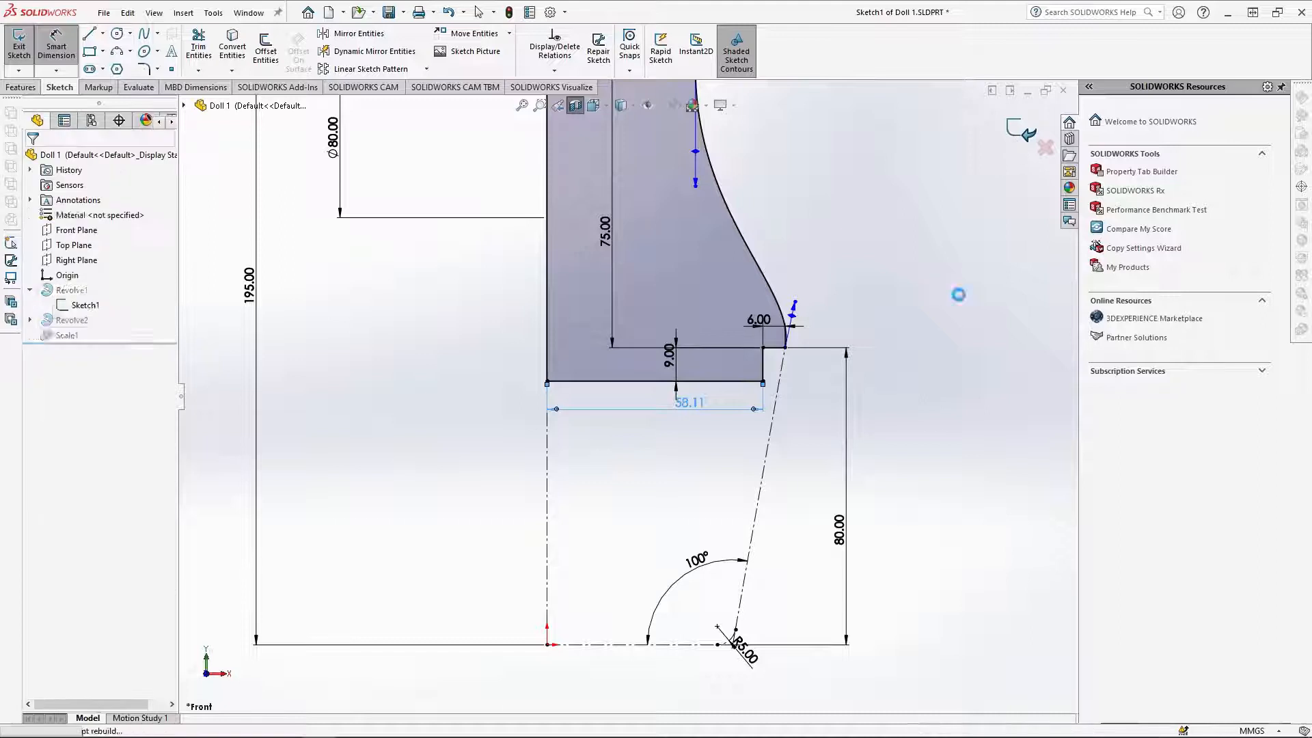
scroll(337, 435, "up", 1)
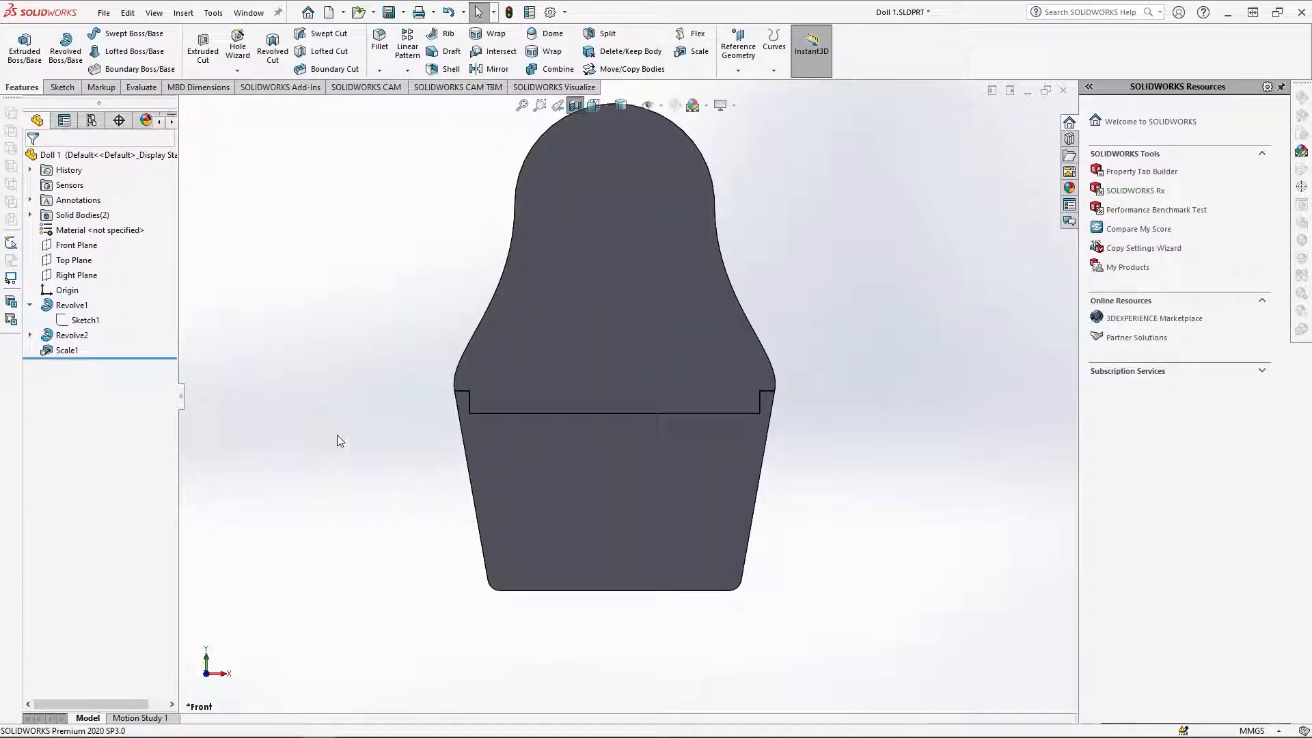
left_click(574, 106)
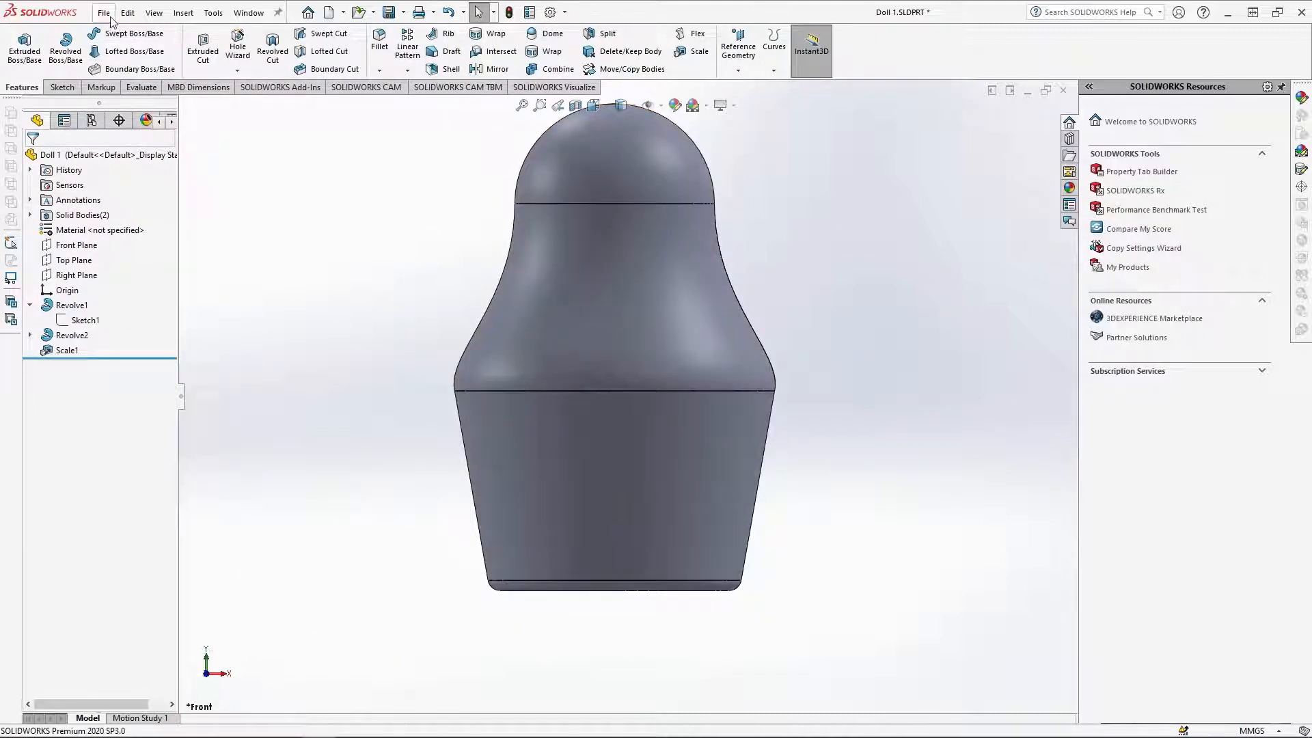
Save the part under the new name Doll 2 in the nesting doll folder
left_click(106, 13)
left_click(133, 175)
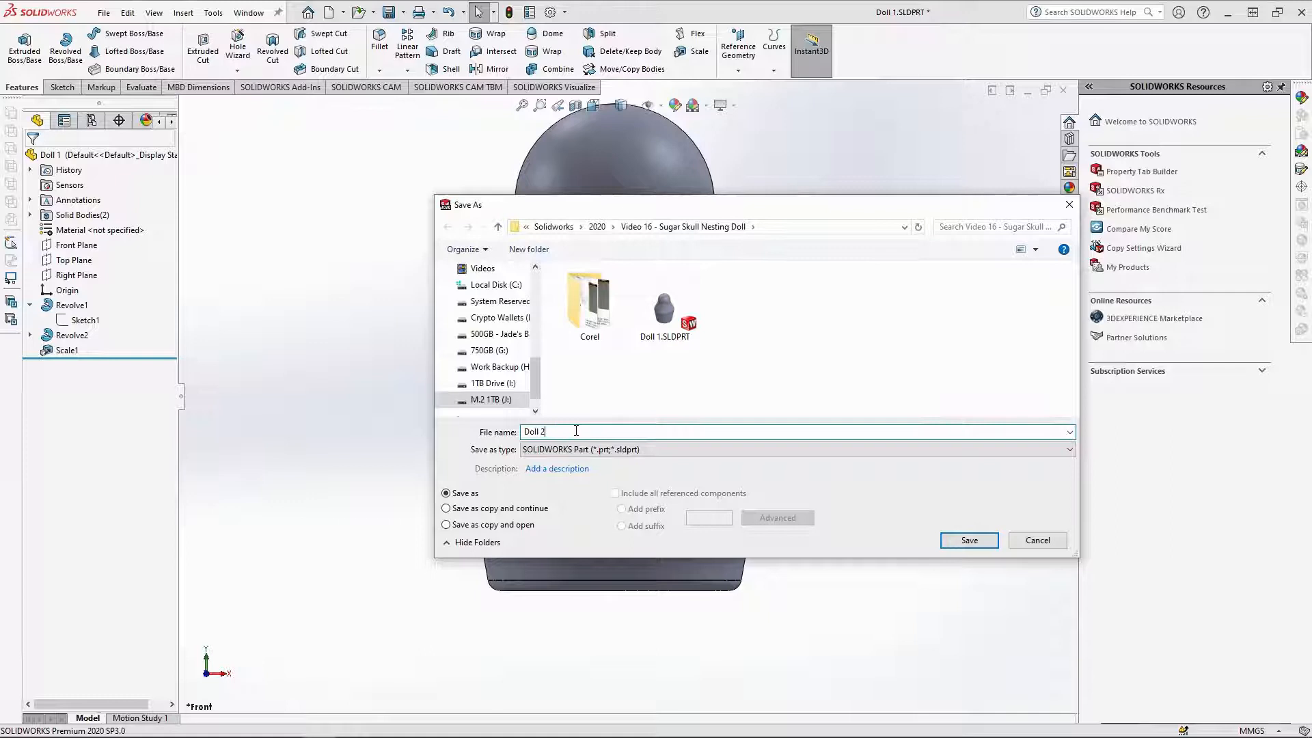
key("Return")
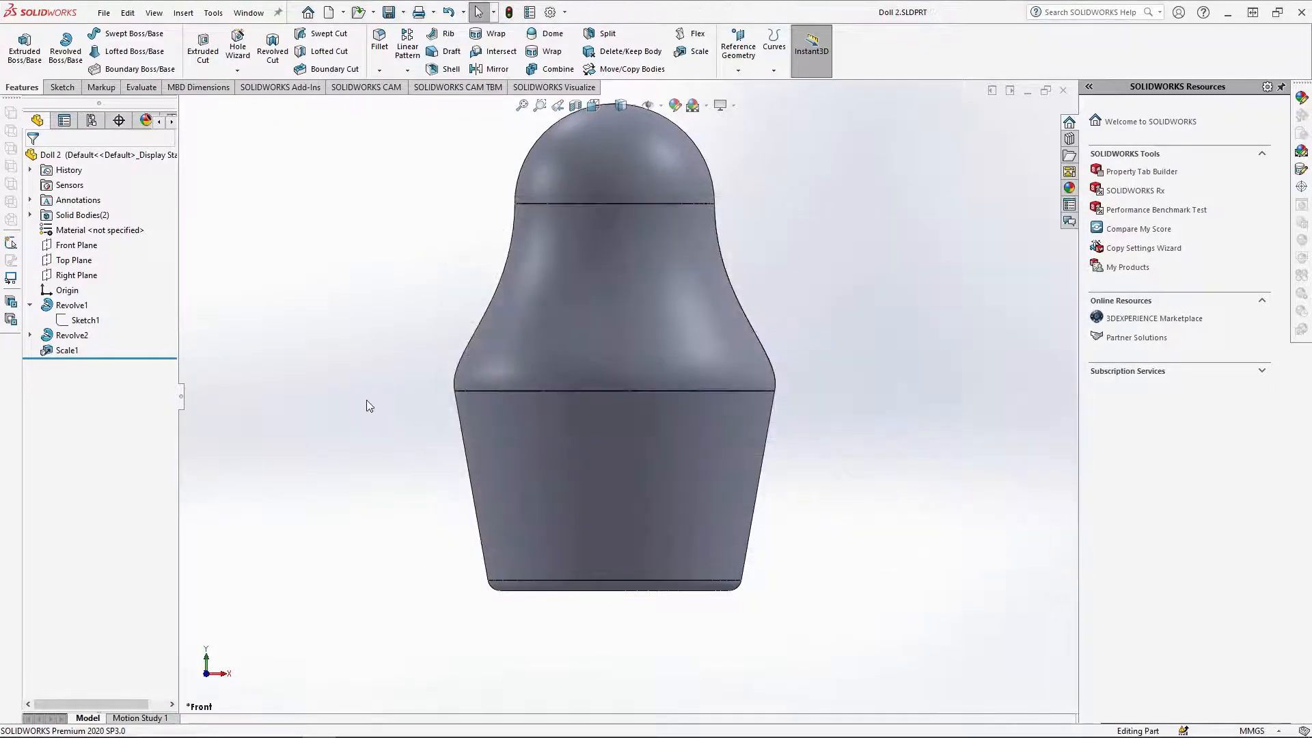
Edit the existing Scale feature to a uniform factor of 0.55 about the origin
right_click(53, 352)
left_click(76, 314)
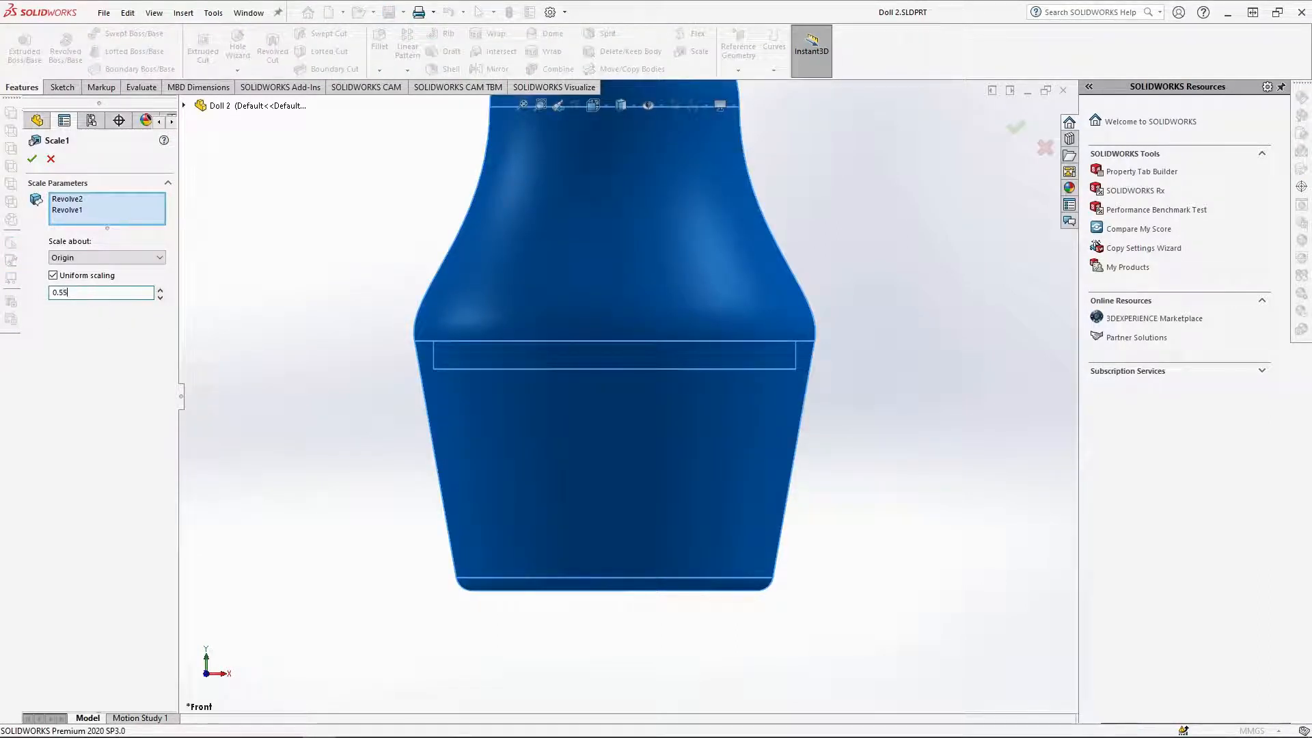
key("Return")
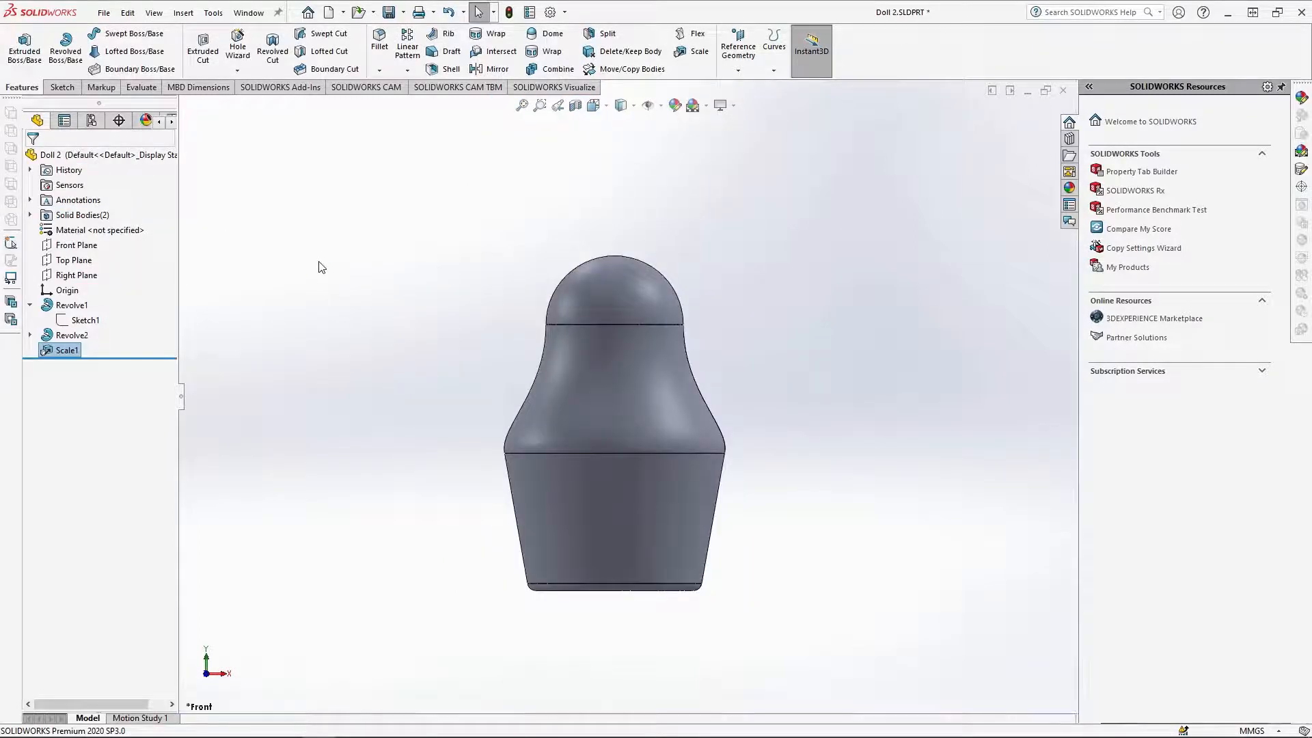
scroll(718, 484, "down", 3)
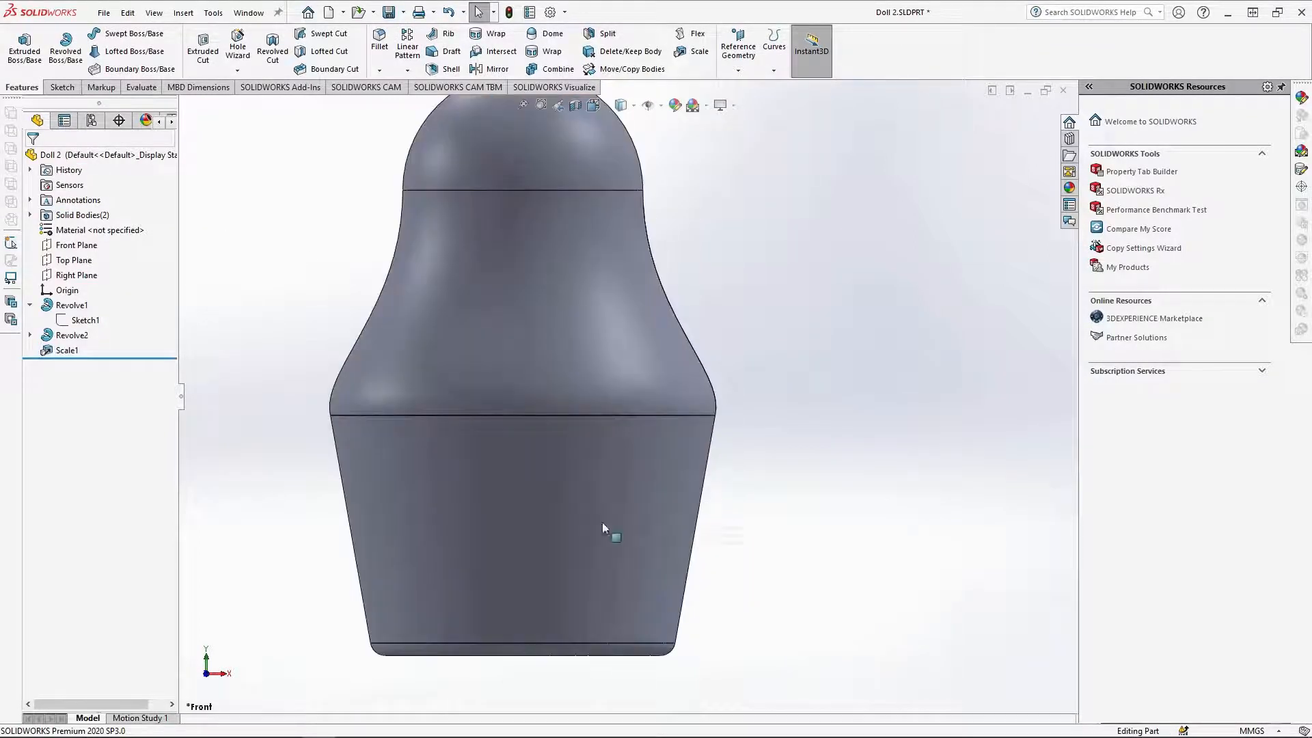
Open the first revolve's sketch for editing and delete the length dimension under the upper profile's bottom edge
right_click(92, 319)
left_click(103, 277)
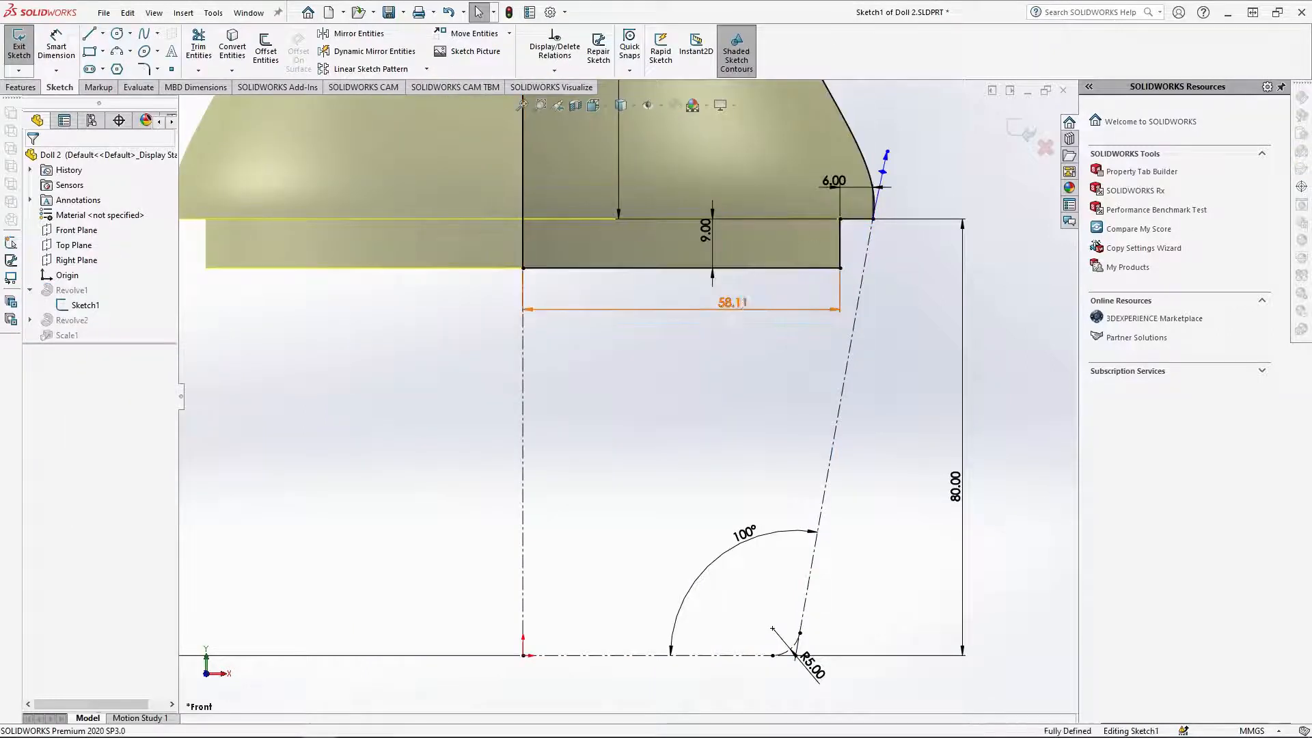
left_click(732, 302)
key("Delete")
Set the horizontal width of Doll 2's step beneath the spline to 8 mm and exit the sketch
double_click(833, 181)
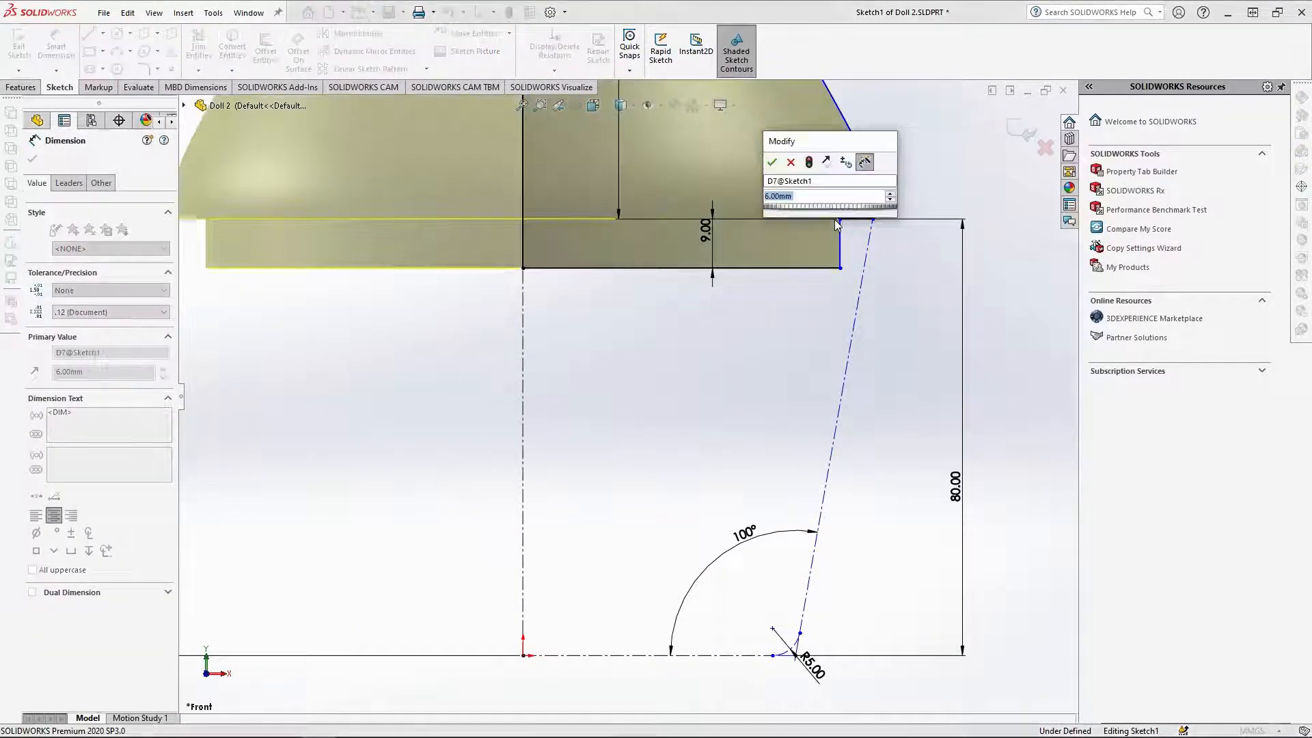
type("8")
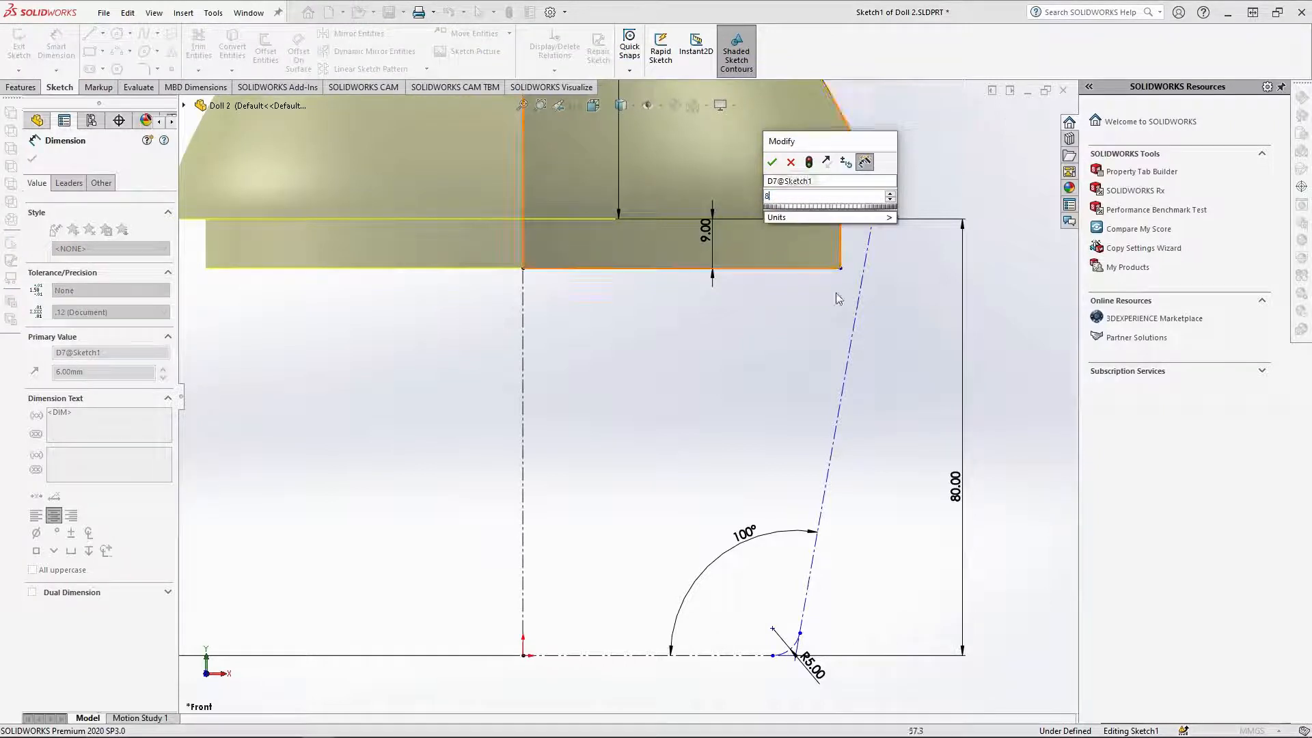
key("Return")
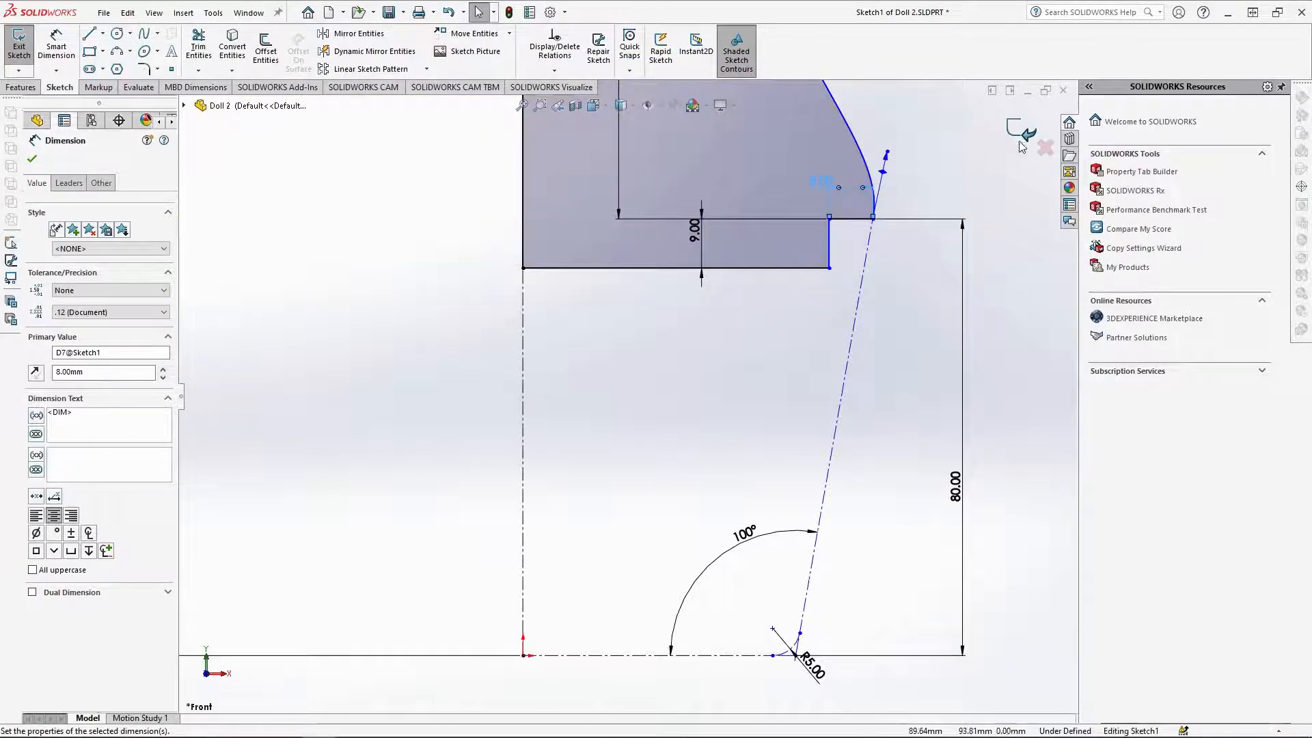
left_click(1019, 143)
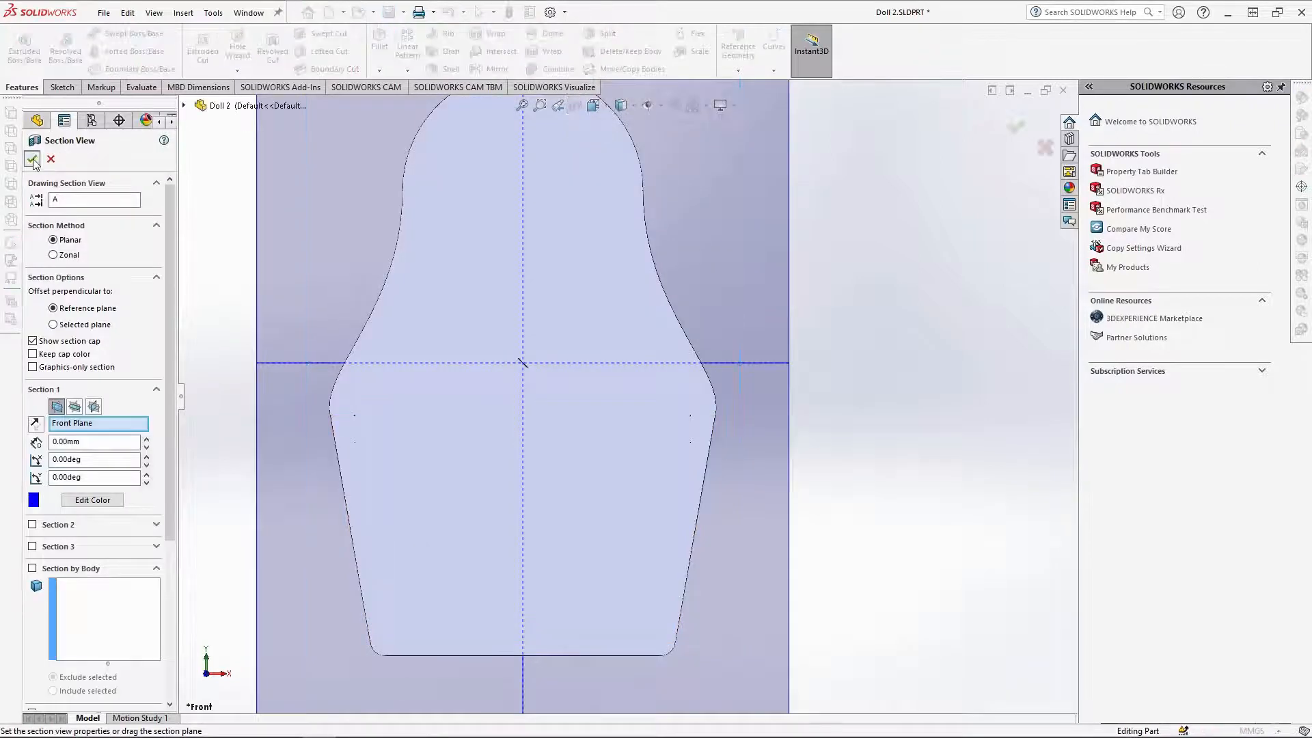
Examine the joint between Doll 2's two bodies in a Front Plane section view, then restore the uncut view
left_click(32, 160)
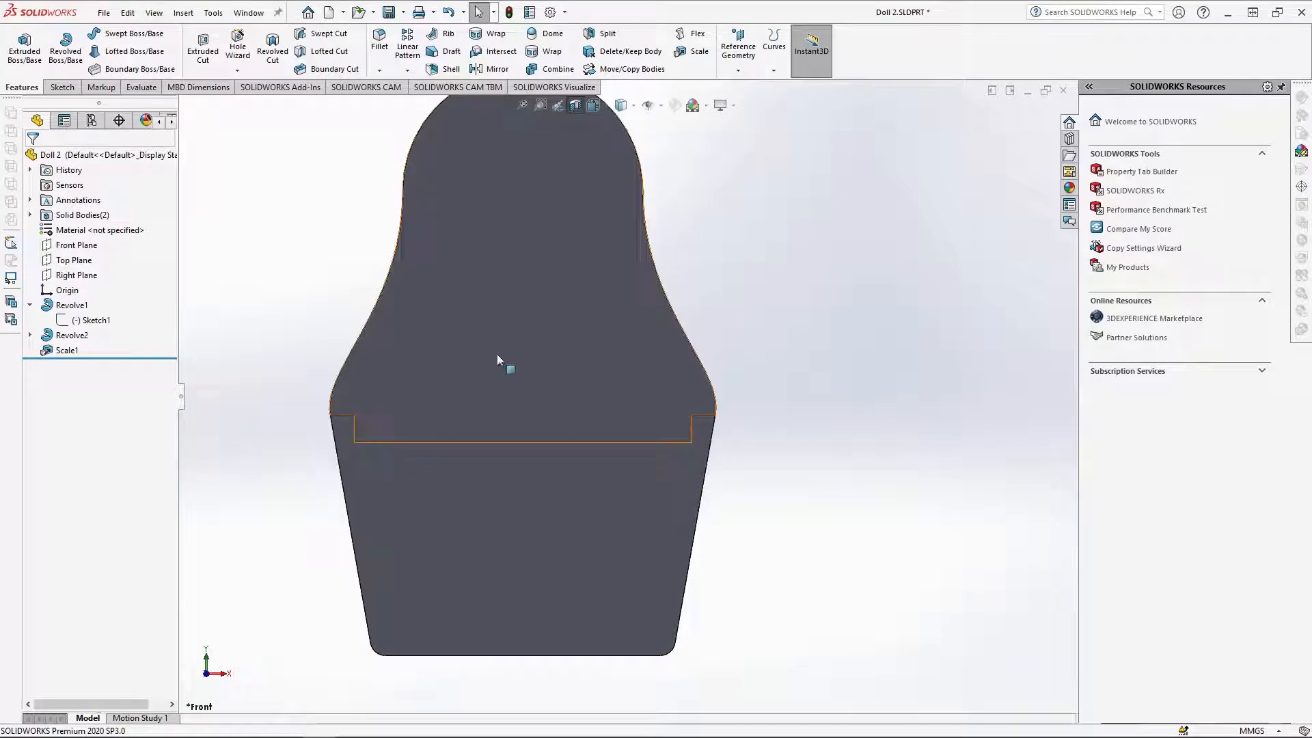
left_click(576, 106)
scroll(537, 342, "up", 3)
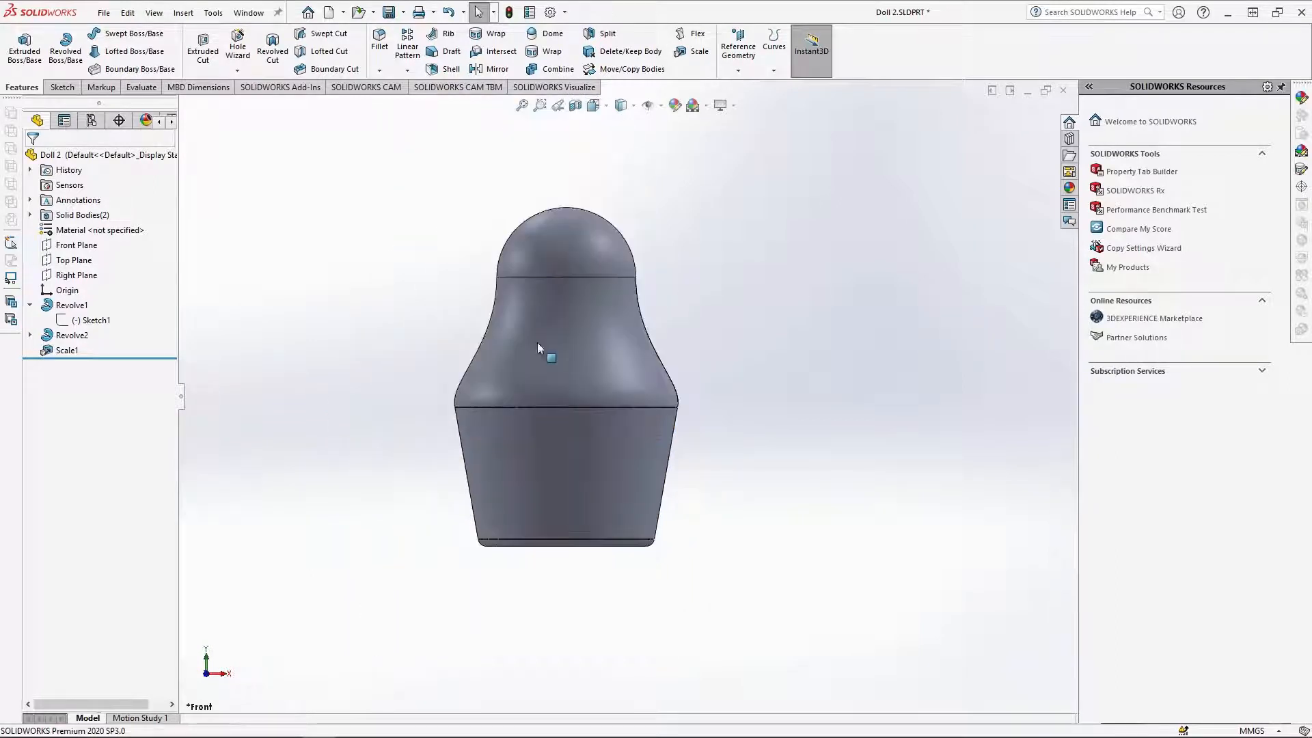
Save the part under the new name Doll 3
scroll(456, 289, "down", 1)
left_click(104, 13)
left_click(130, 183)
type("3")
key("Return")
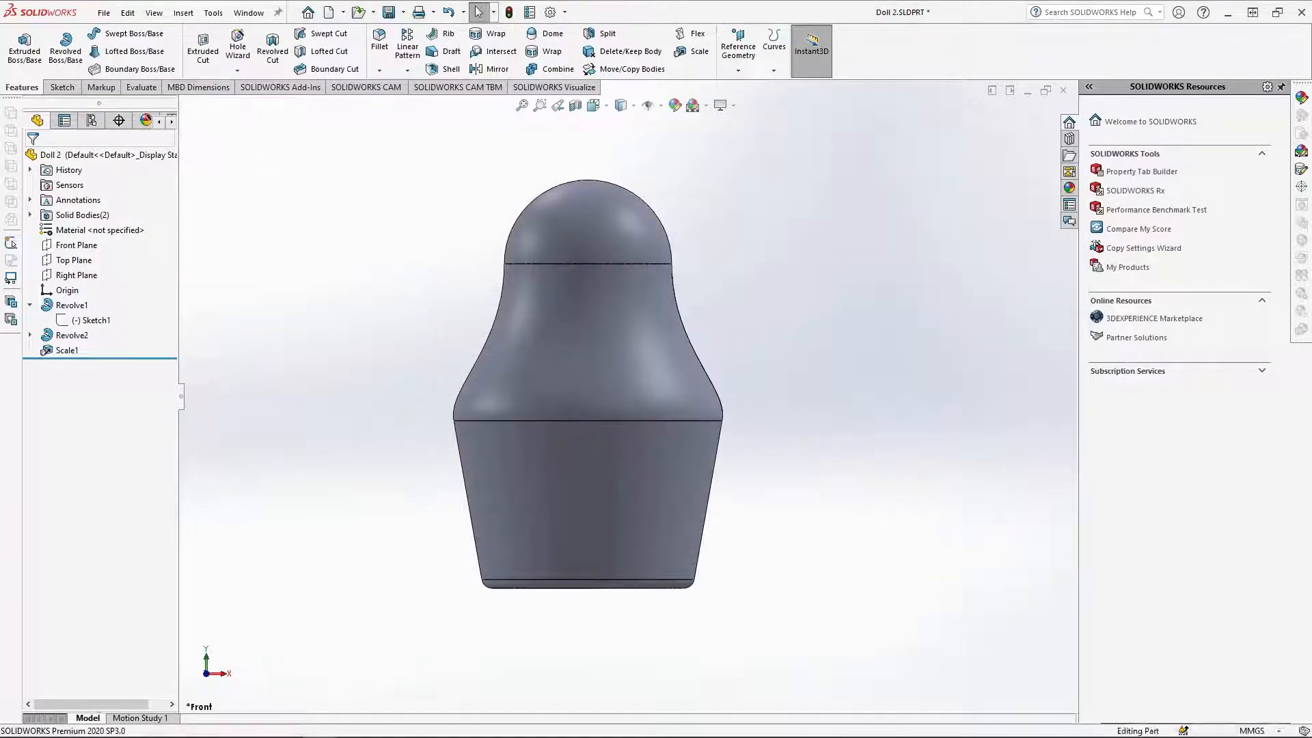
Edit the existing Scale feature to a uniform factor of 0.35 about the origin
right_click(43, 354)
left_click(50, 320)
left_click(100, 292)
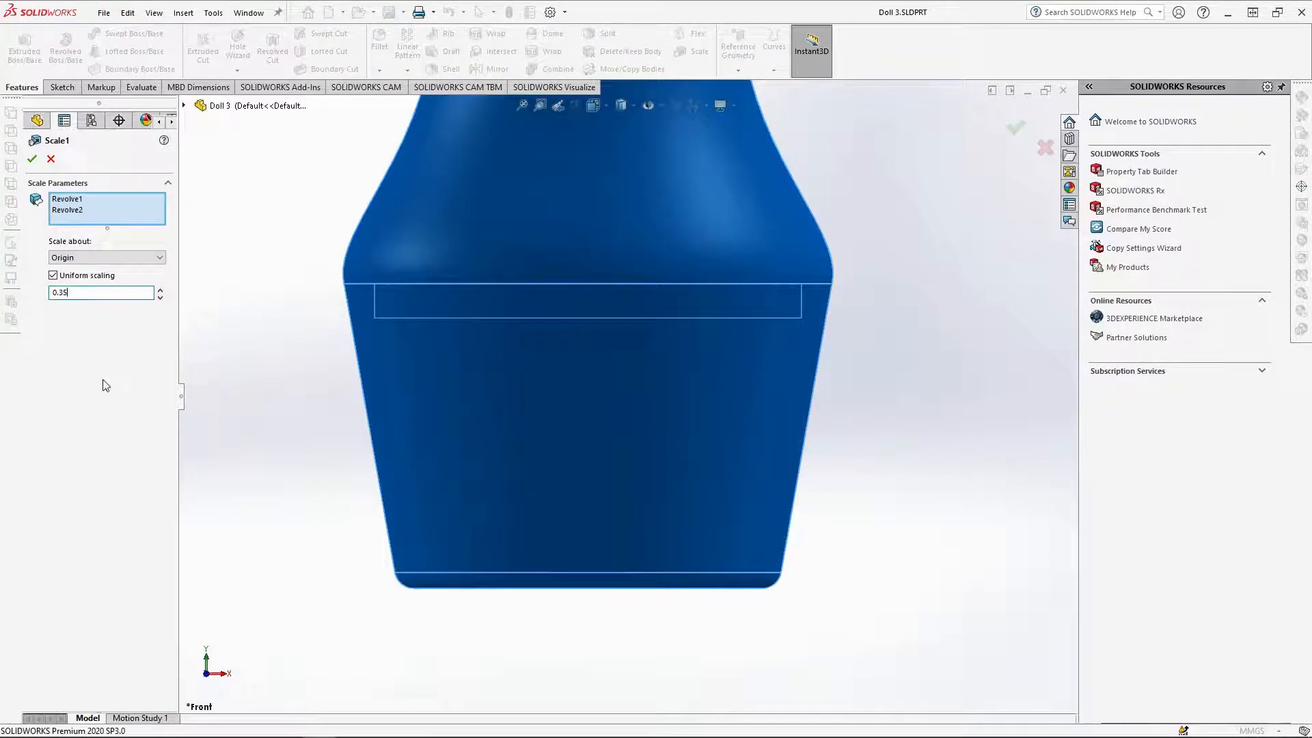
left_click(33, 159)
scroll(592, 523, "down", 3)
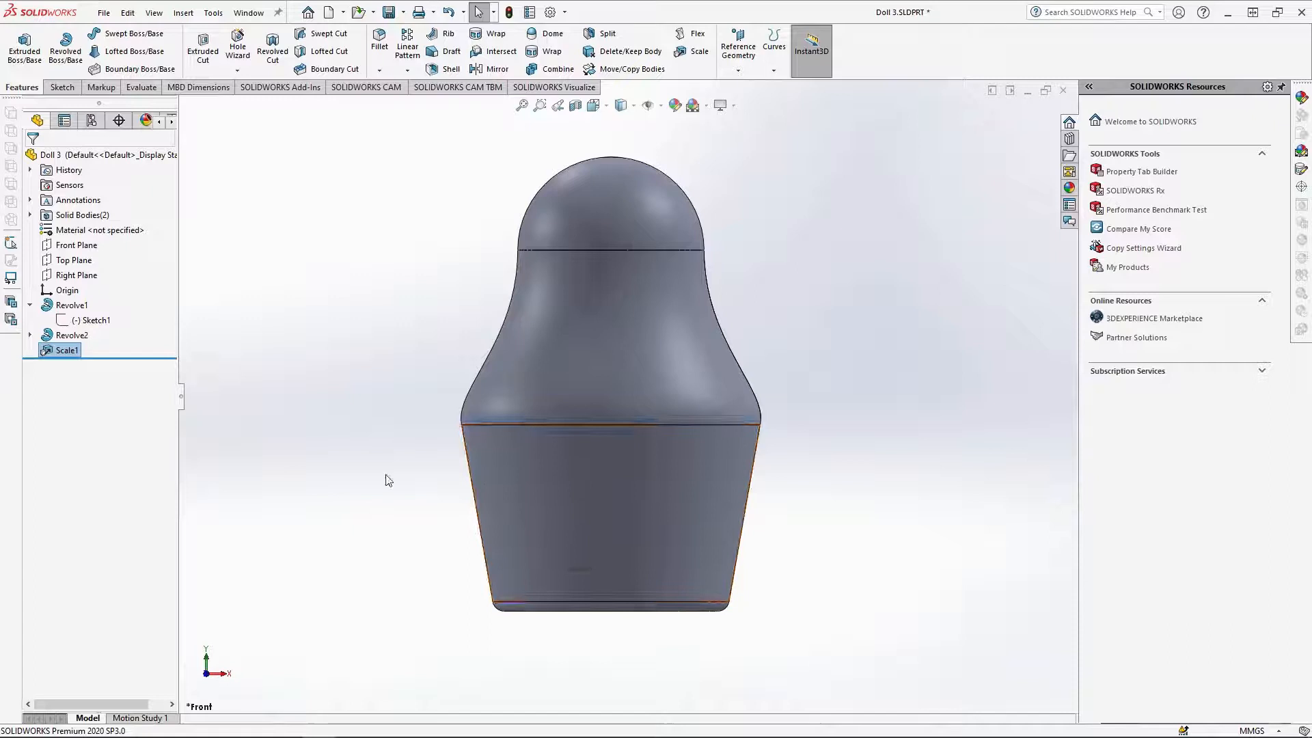
Edit the first revolve's sketch in Doll 3 and set the step's horizontal width to 11 mm
right_click(79, 321)
left_click(84, 291)
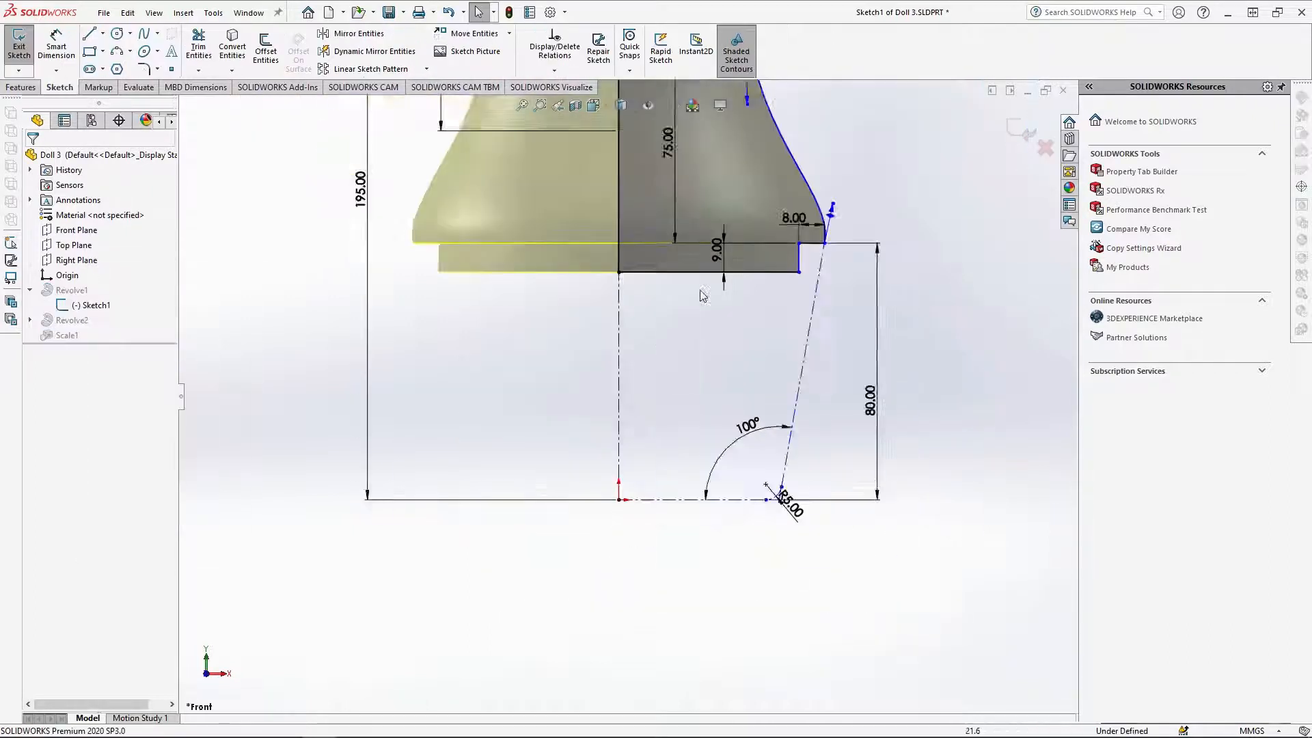
double_click(816, 235)
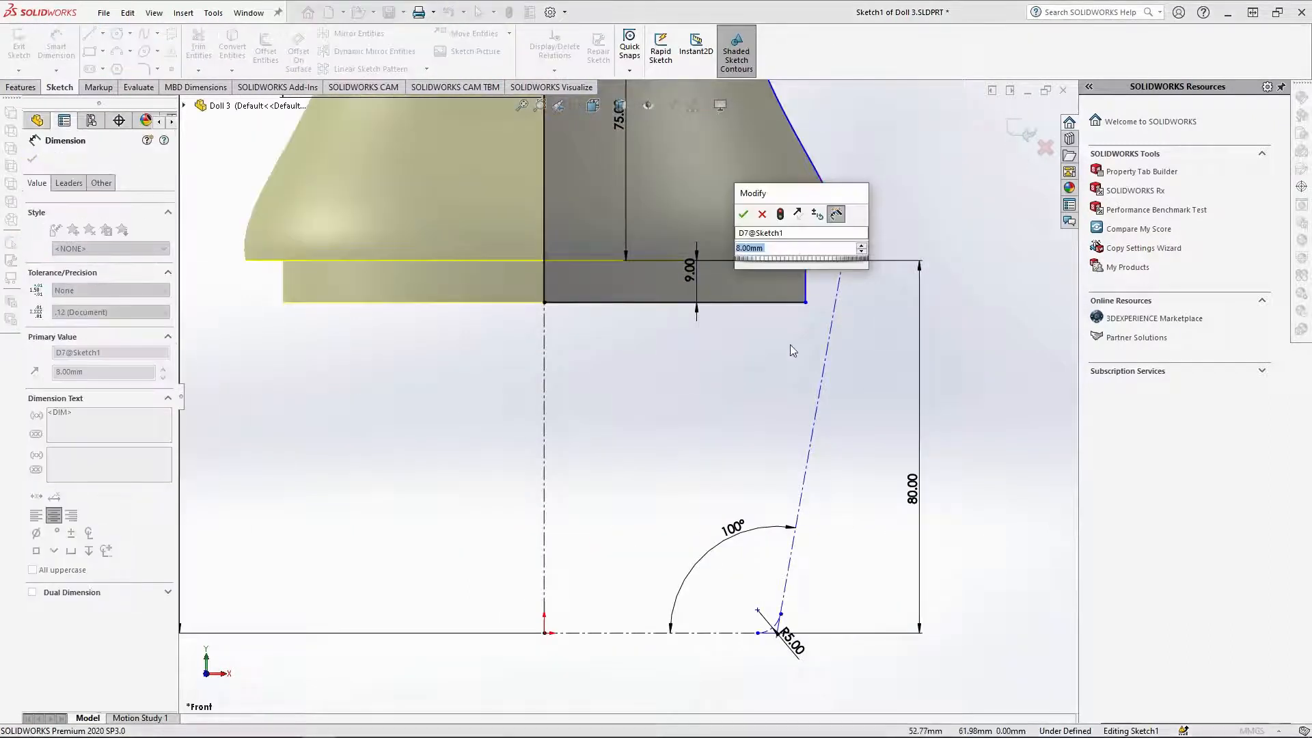
type("11")
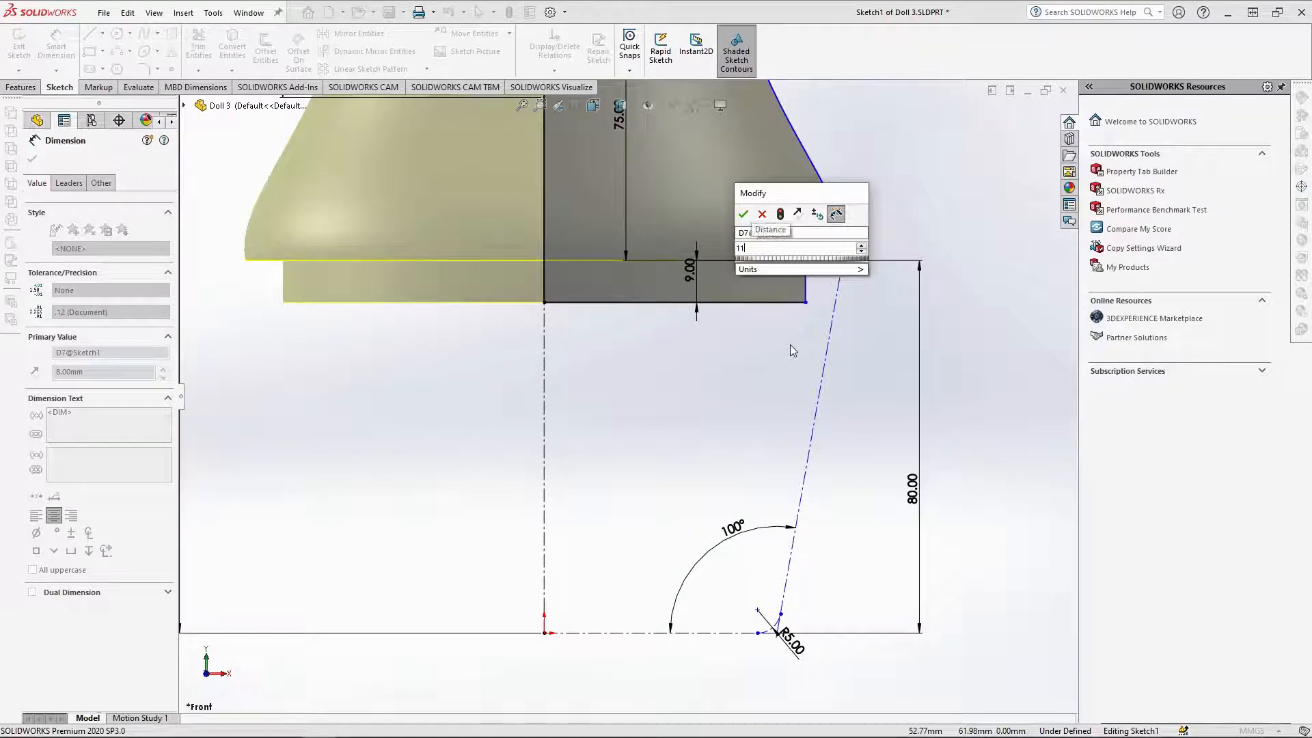
key("Return")
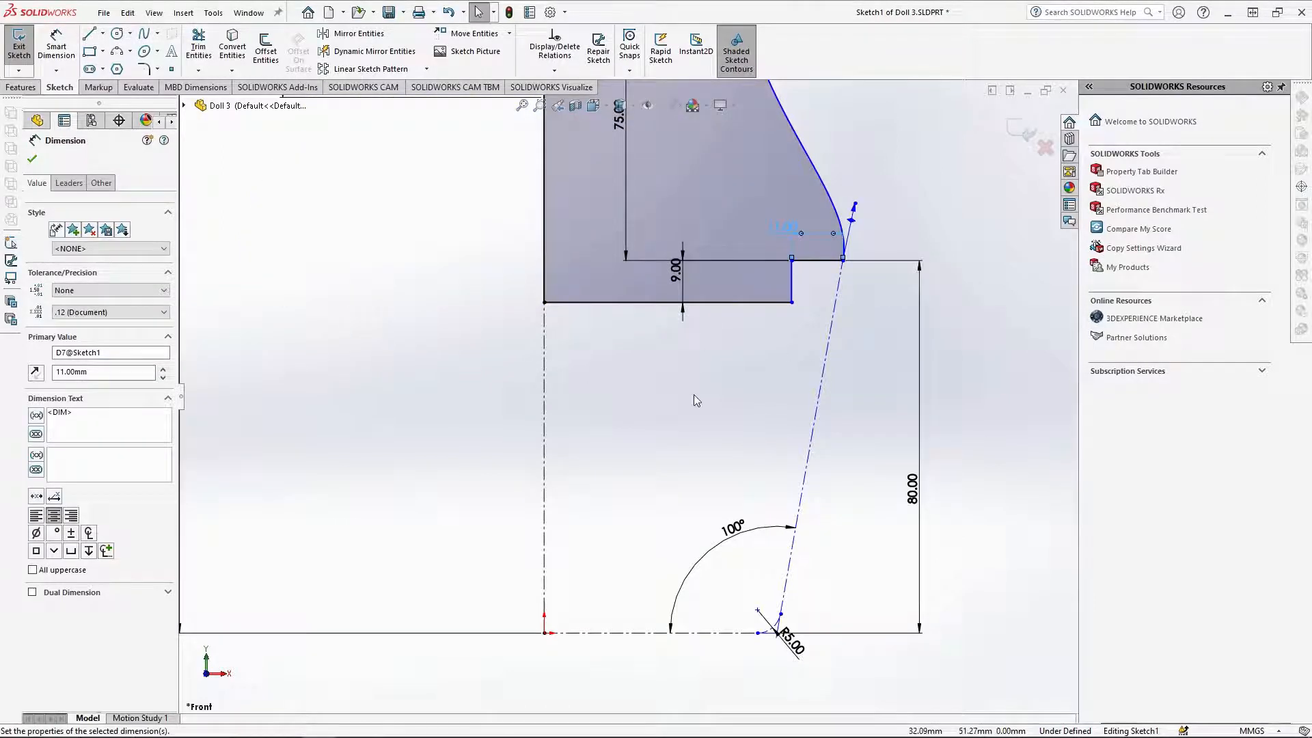
Dimension the length of the upper profile's bottom edge at its current value and exit the sketch
left_click(56, 44)
left_click(740, 302)
left_click(685, 351)
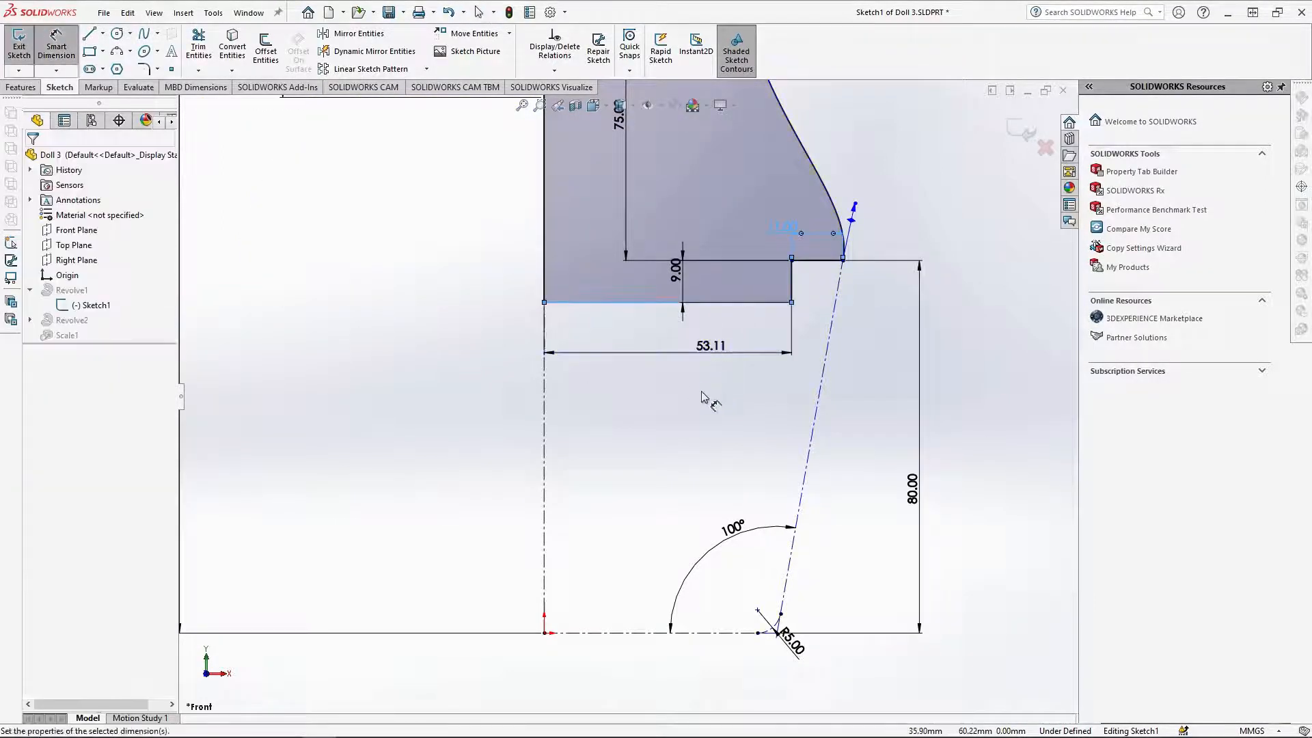
key("Return")
left_click(1020, 130)
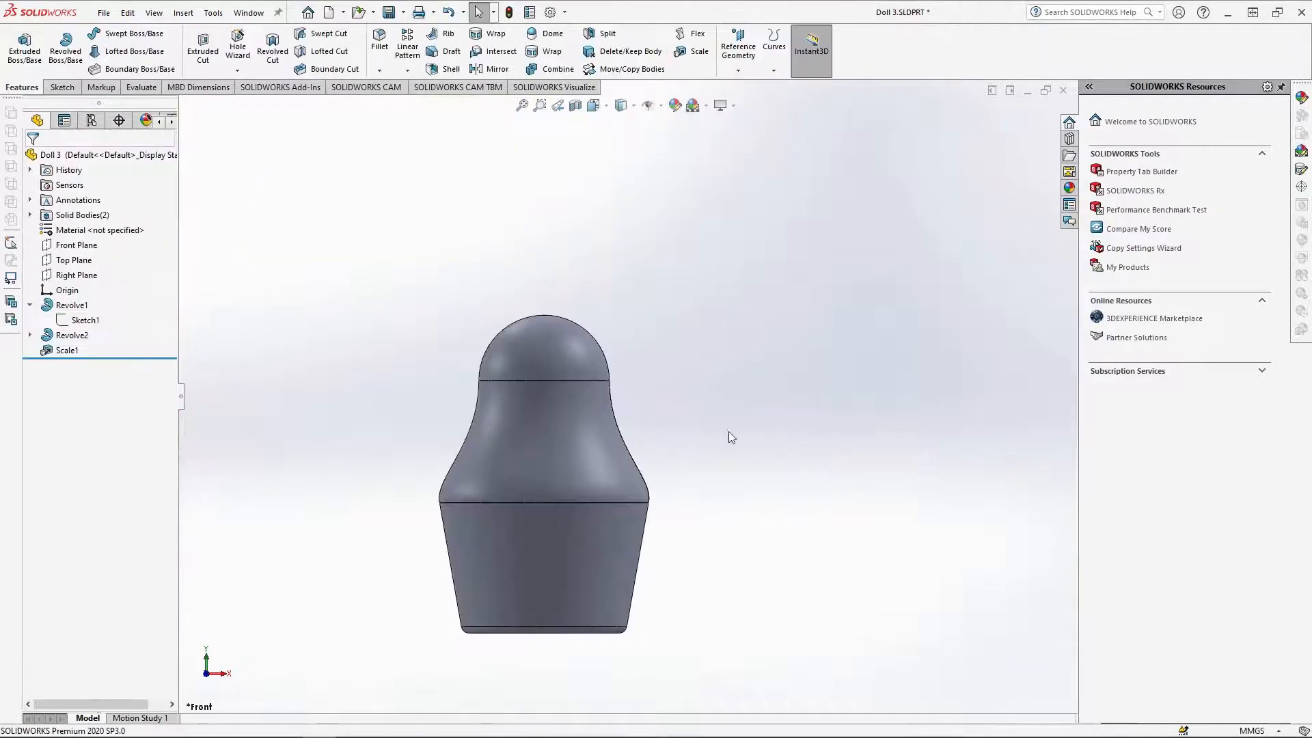
Save the part under the new name Doll 4
scroll(408, 643, "down", 1)
left_click(104, 13)
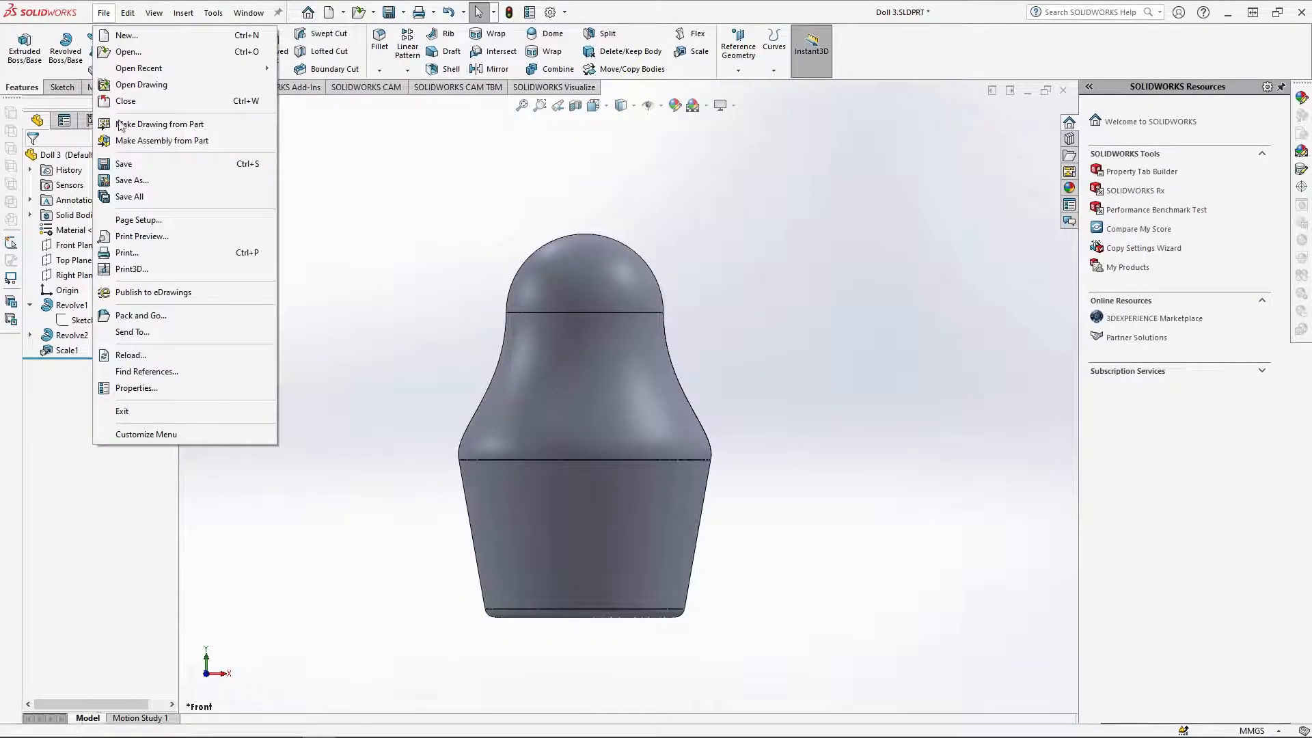
left_click(143, 183)
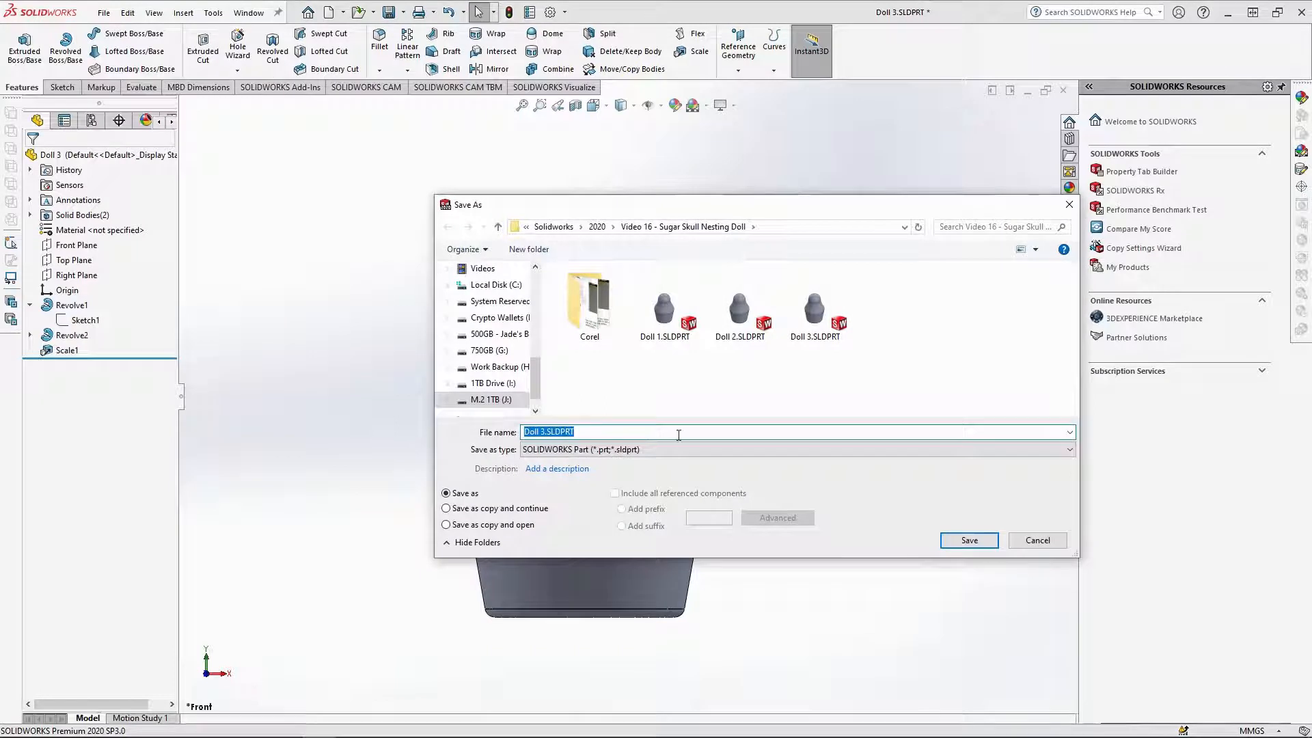
type("4")
key("Return")
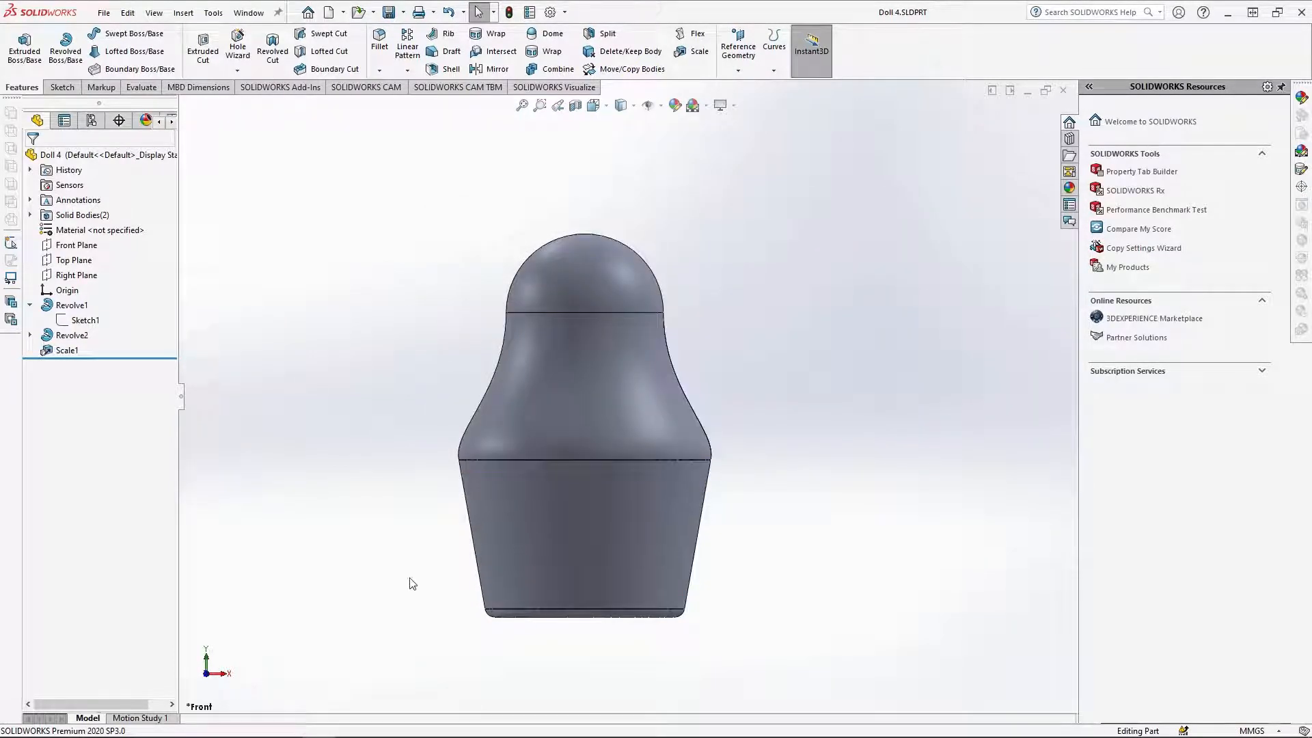
Edit the existing Scale feature to a uniform factor of 0.17 about the origin
scroll(409, 583, "down", 1)
right_click(60, 356)
right_click(58, 352)
left_click(70, 312)
left_click(107, 292)
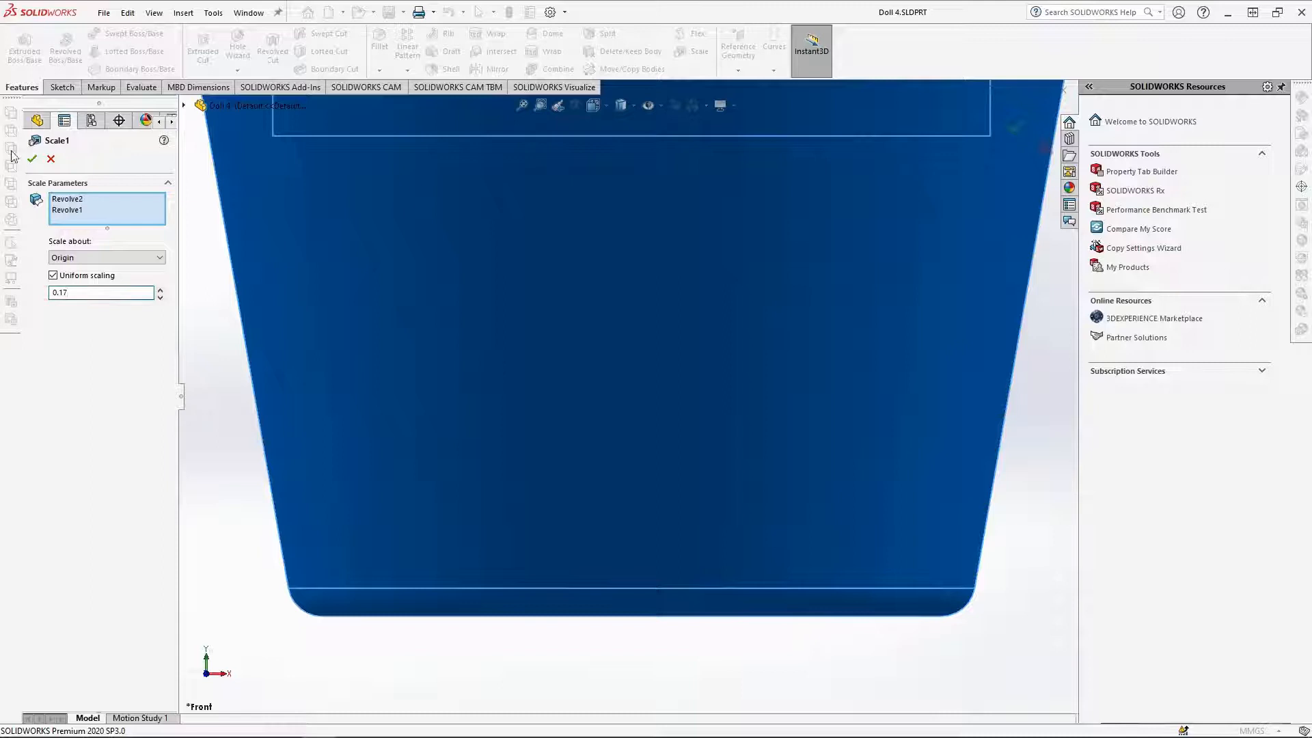
left_click(32, 160)
scroll(469, 556, "down", 3)
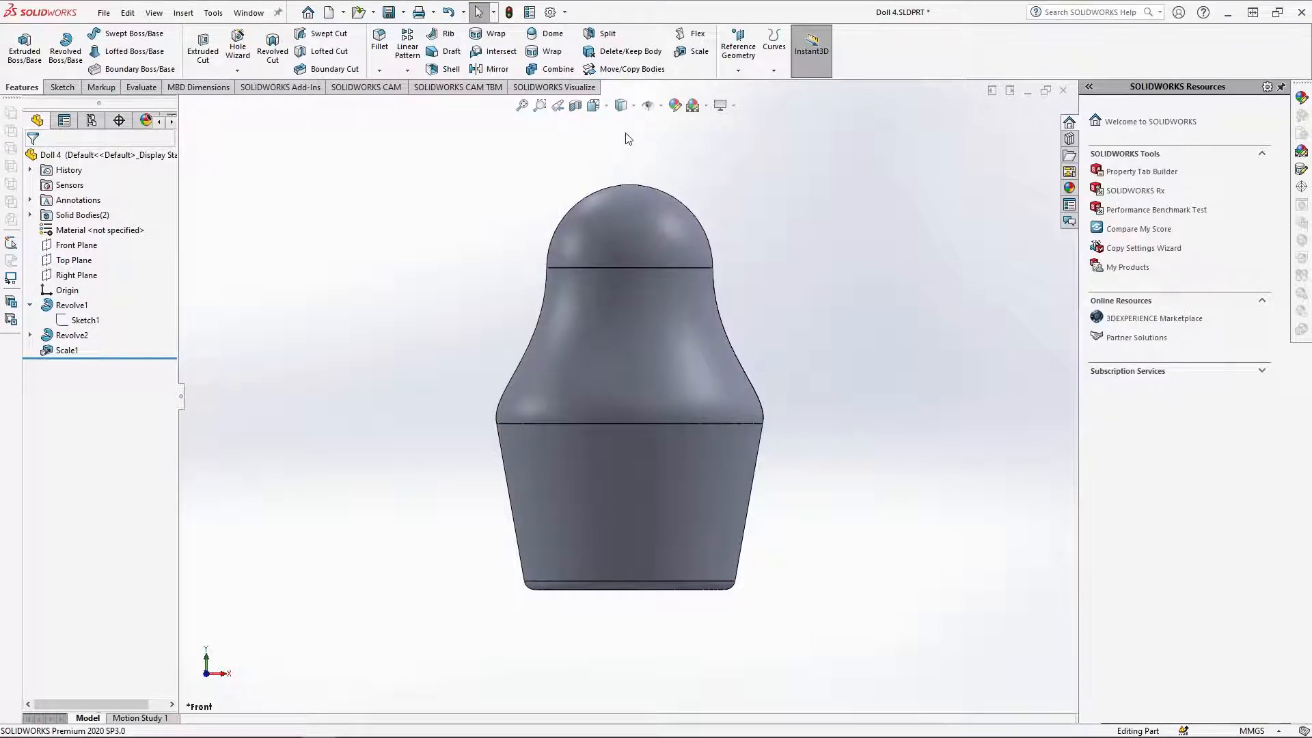
Combine Doll 4's upper and lower bodies into one solid body using the Add operation
left_click(558, 69)
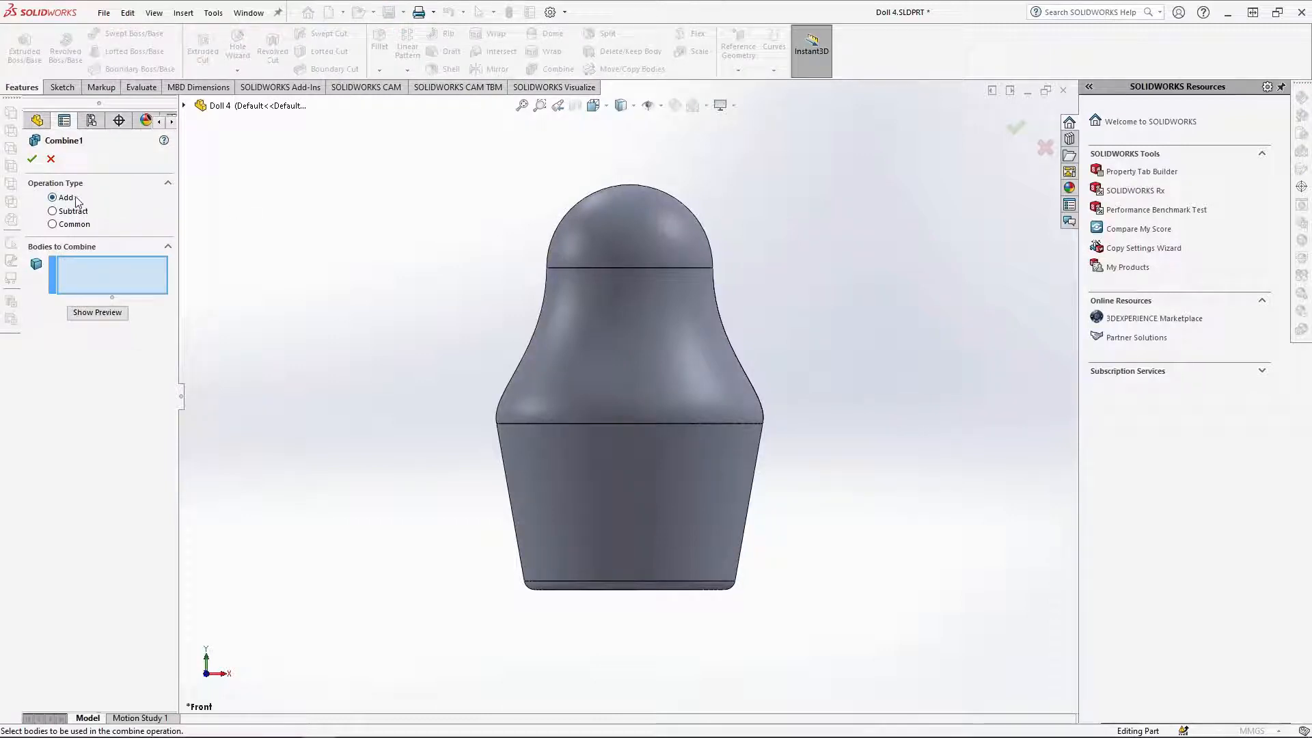
left_click(577, 336)
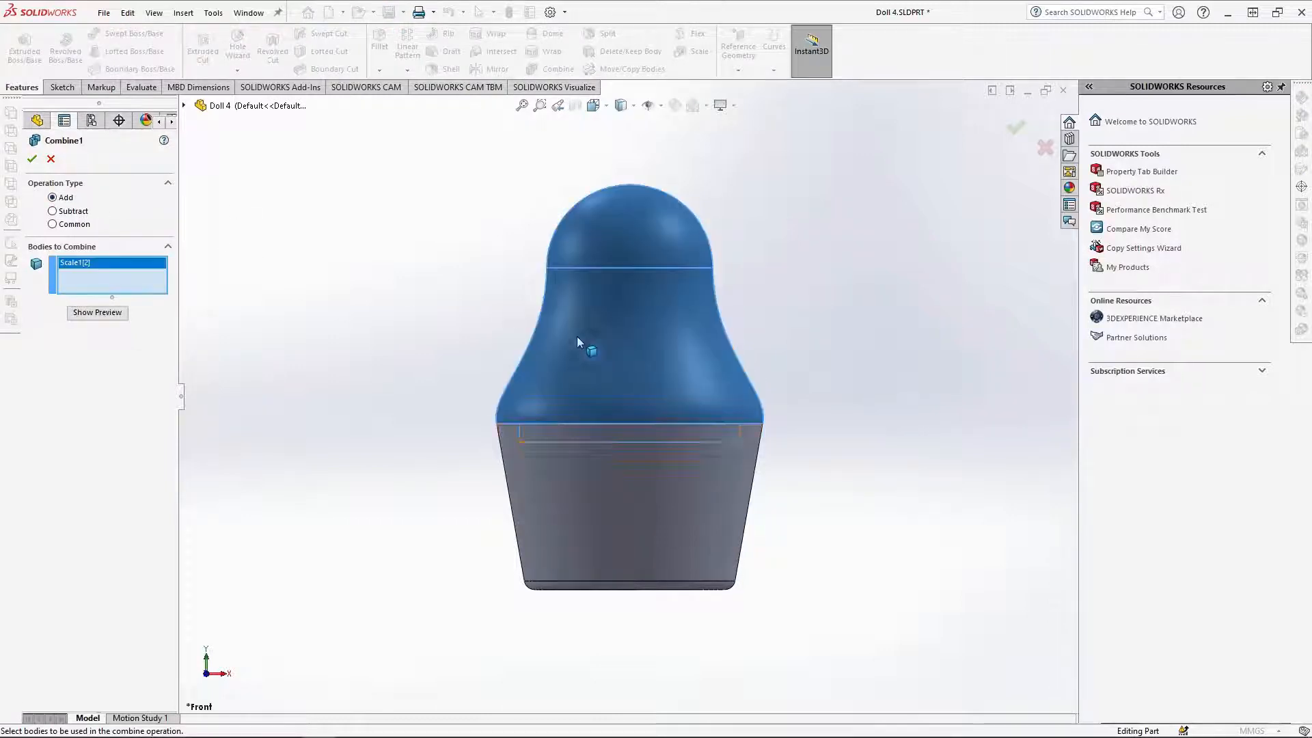
left_click(602, 485)
left_click(34, 159)
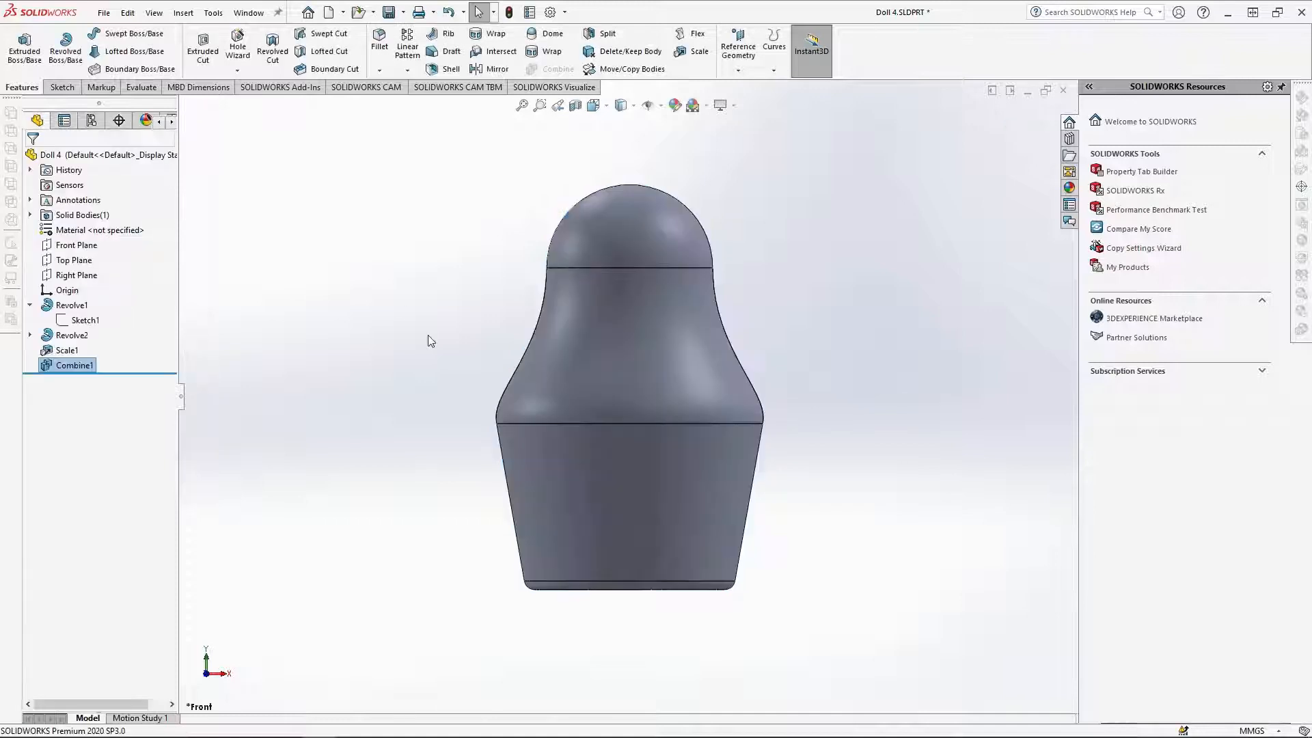
Cut the combined doll with a Front Plane section view to examine its interior
left_click(575, 106)
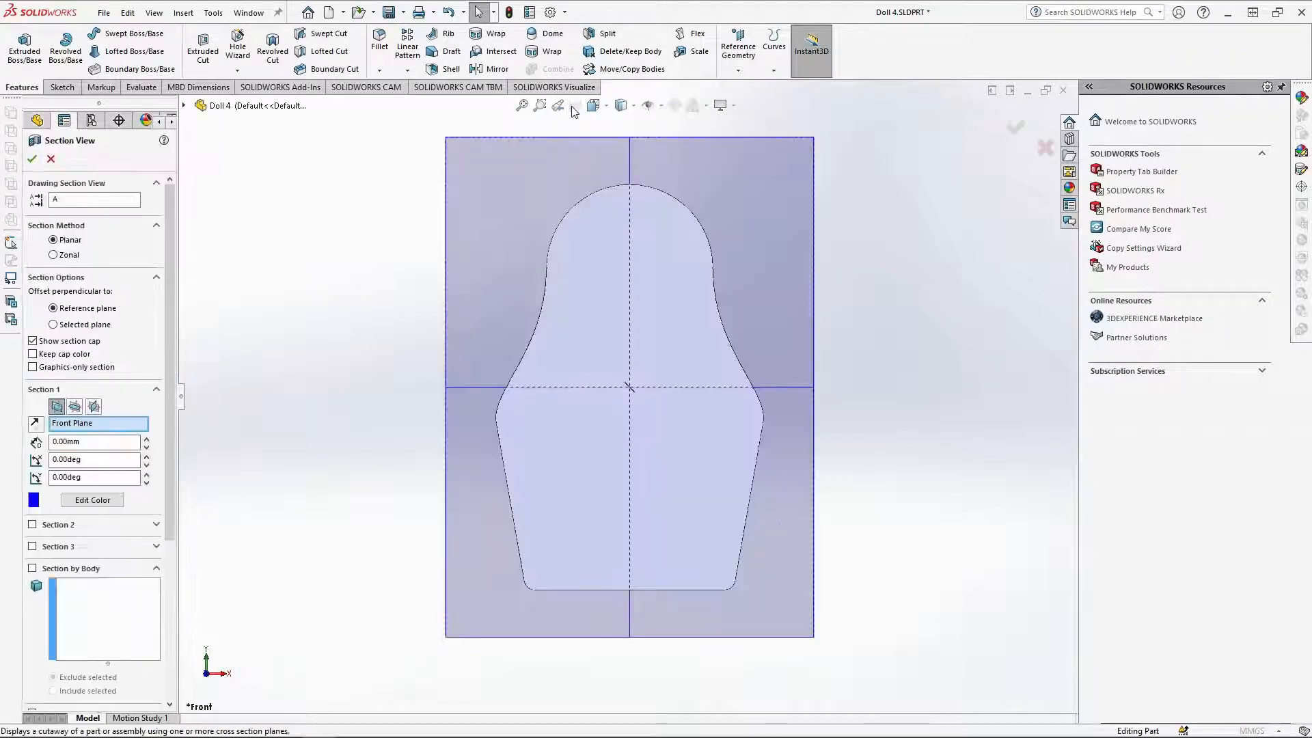
left_click(34, 159)
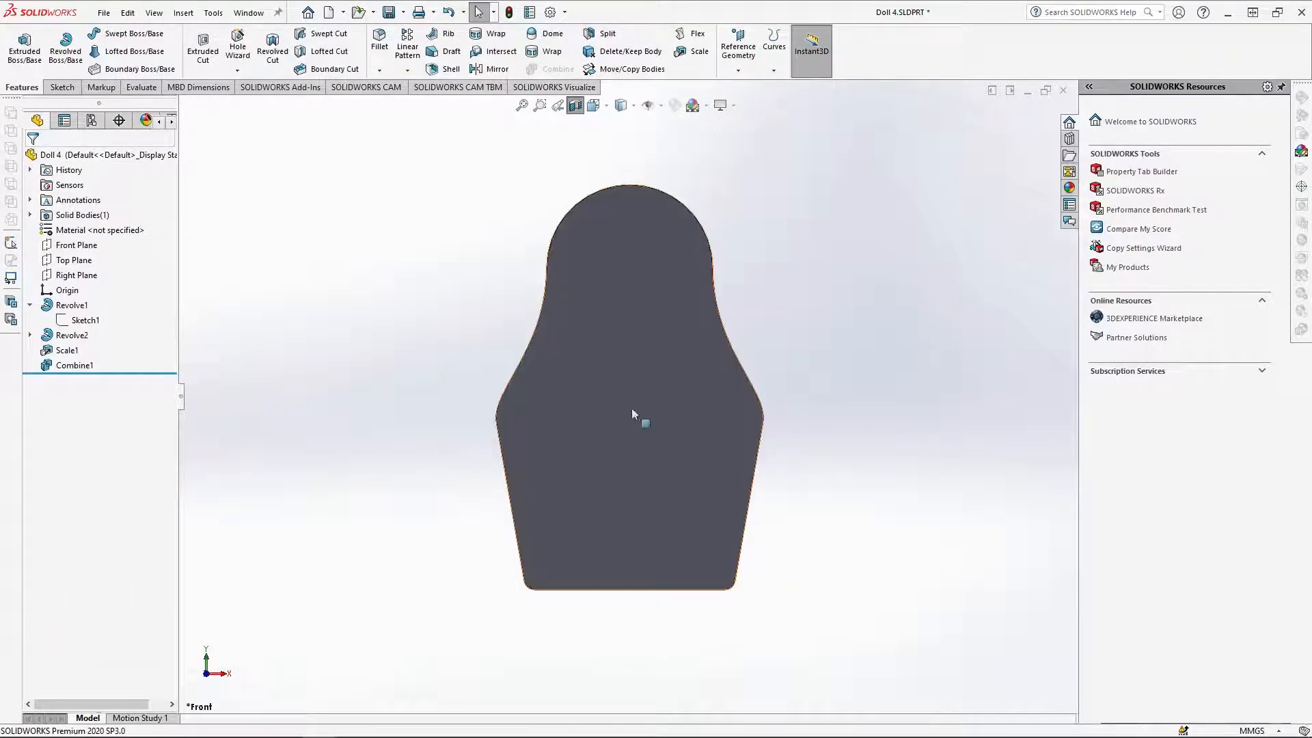
Save the combined solid doll under the new name Doll 5
left_click(104, 13)
left_click(130, 171)
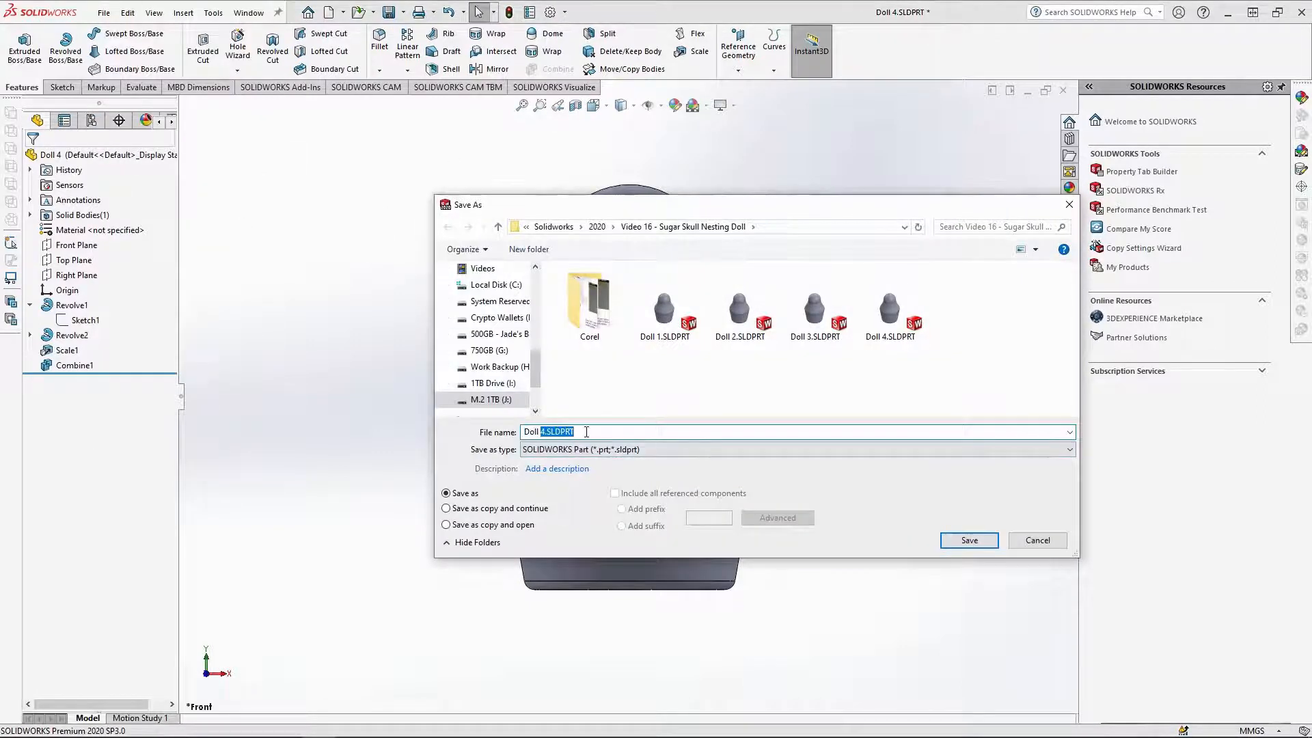
type("Doll 5")
key("Return")
Open the saved Doll 1 part and bring its window to the front
left_click(104, 13)
left_click(128, 52)
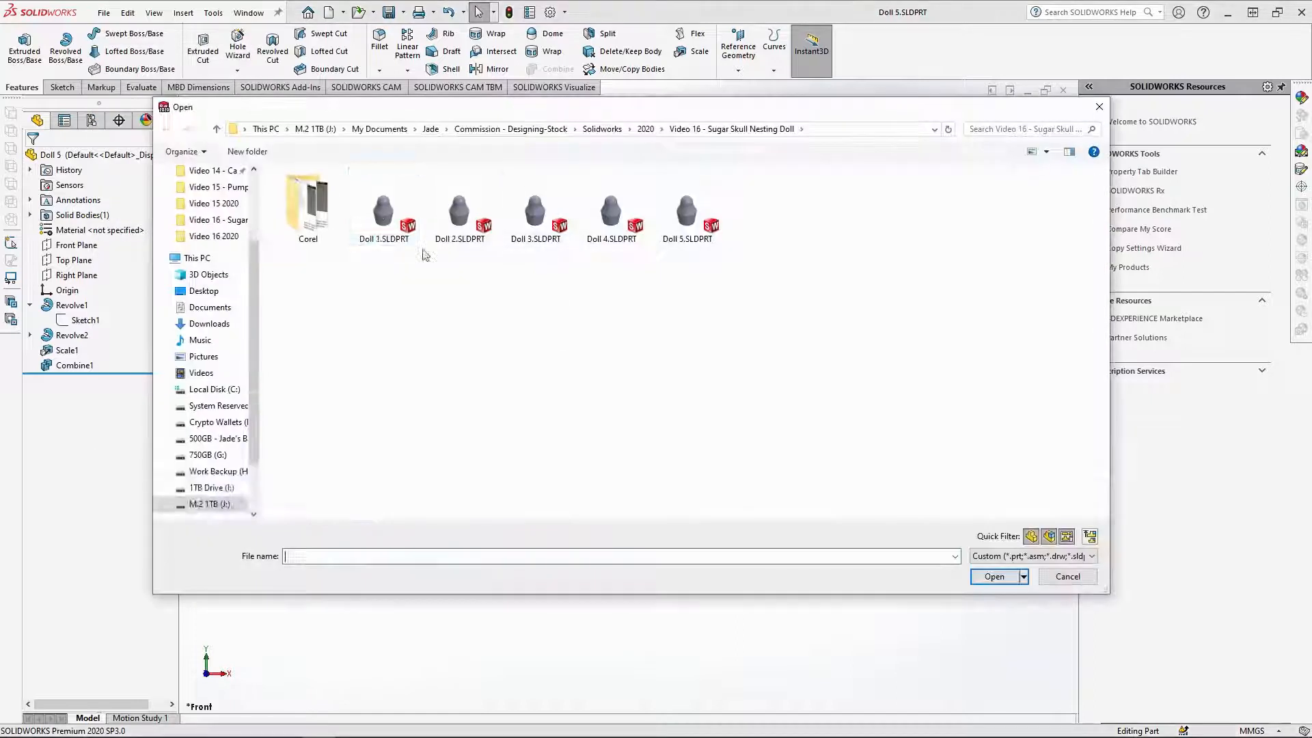
double_click(380, 205)
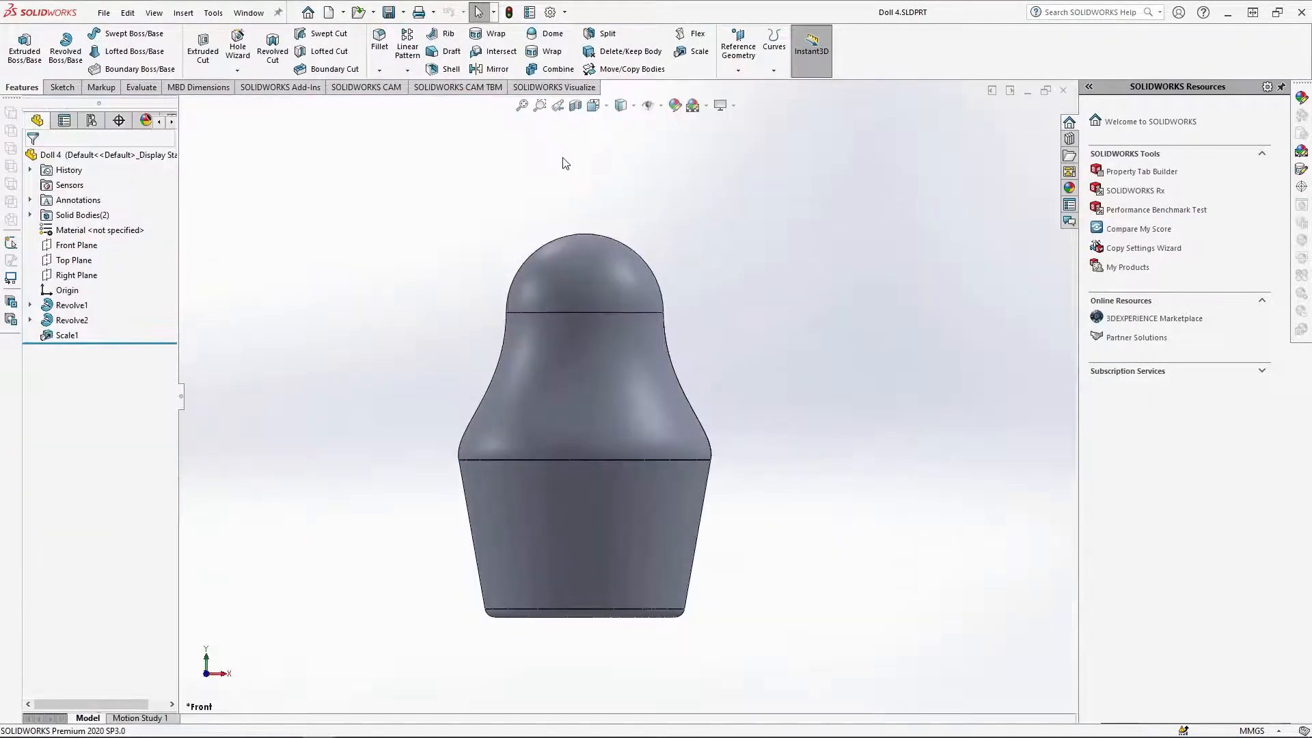
left_click(249, 12)
left_click(273, 174)
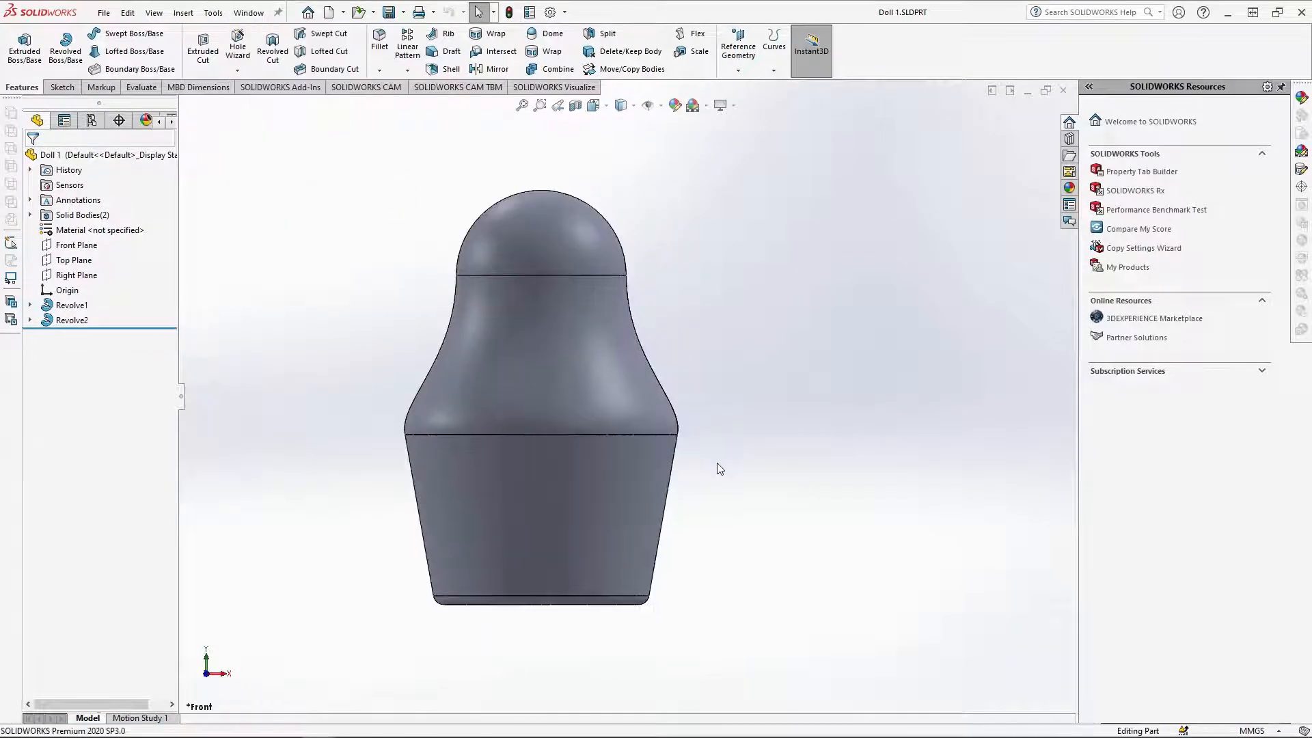
Hide Doll 1's lower body to expose the underside of the upper body
scroll(305, 530, "down", 2)
right_click(616, 450)
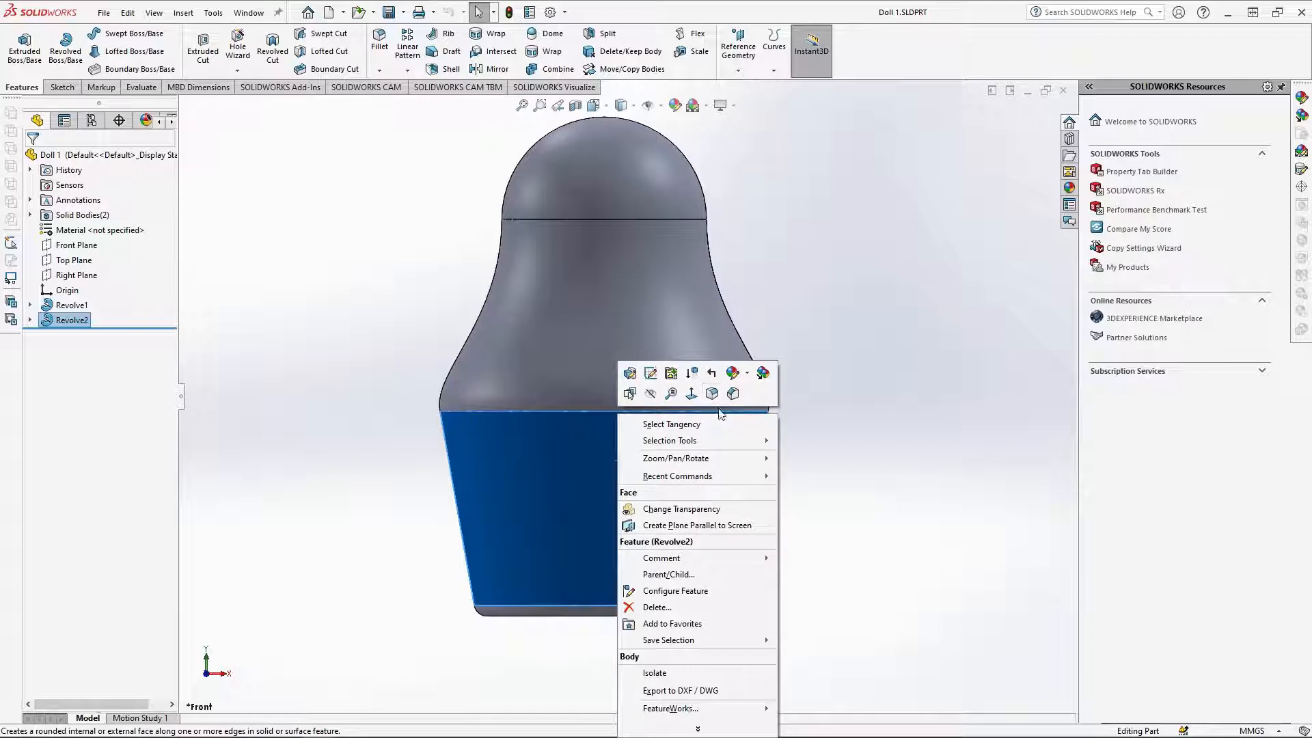
left_click(650, 394)
middle_click_drag(700, 539, 629, 427)
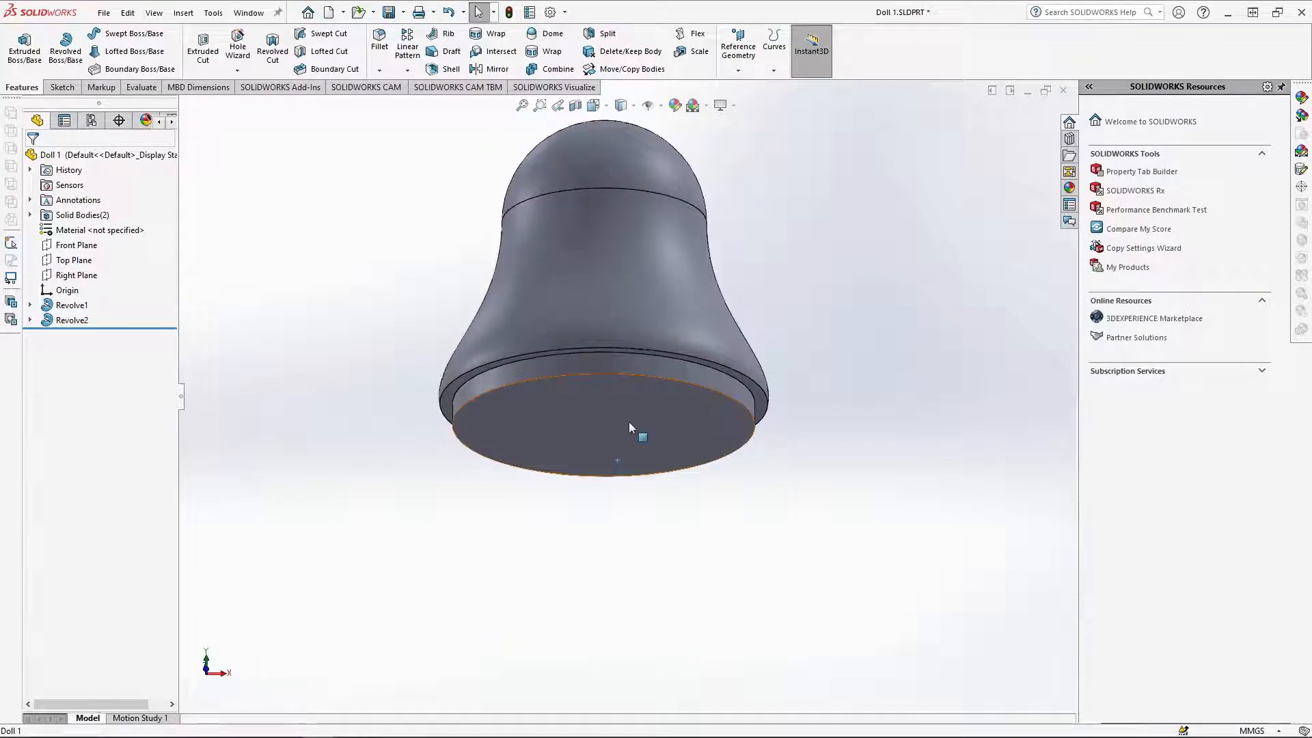
Shell the upper body to a 3 mm wall thickness, removing its flat bottom face
left_click(629, 423)
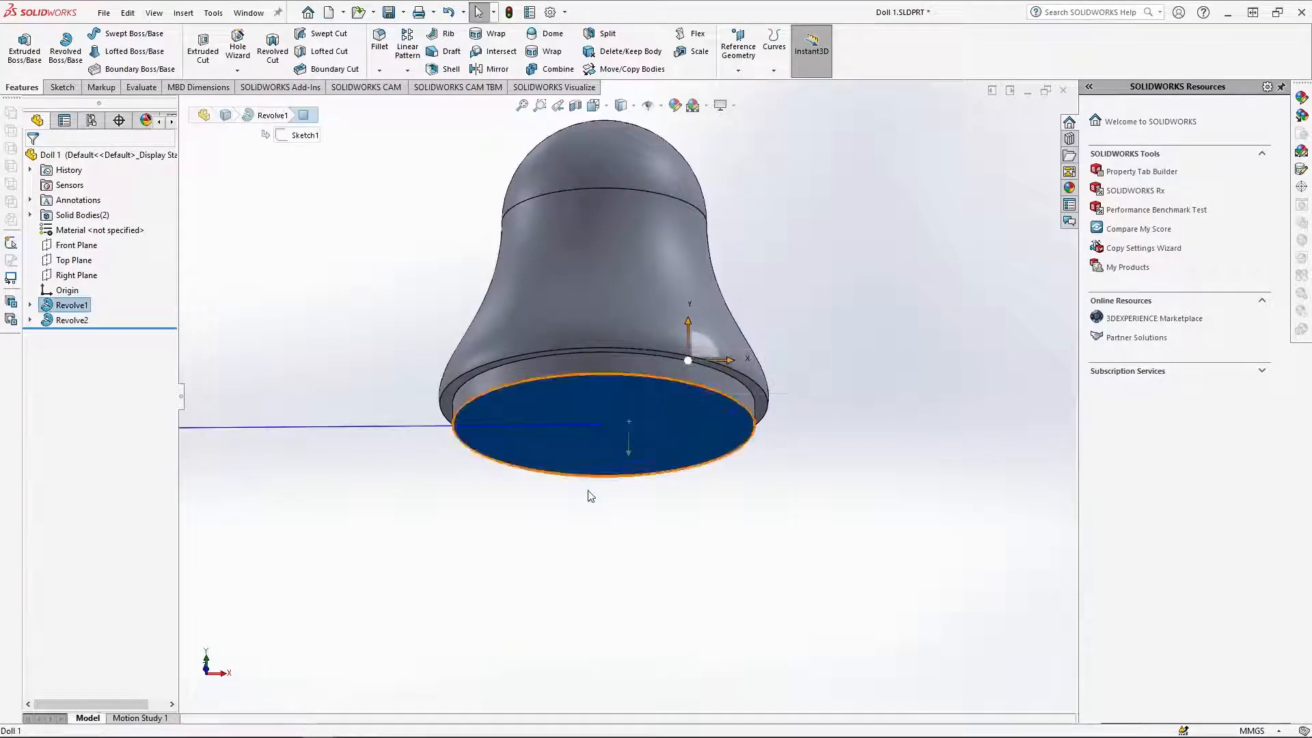
left_click(449, 69)
type("3")
left_click(32, 158)
left_click(32, 159)
middle_click_drag(362, 410, 568, 504)
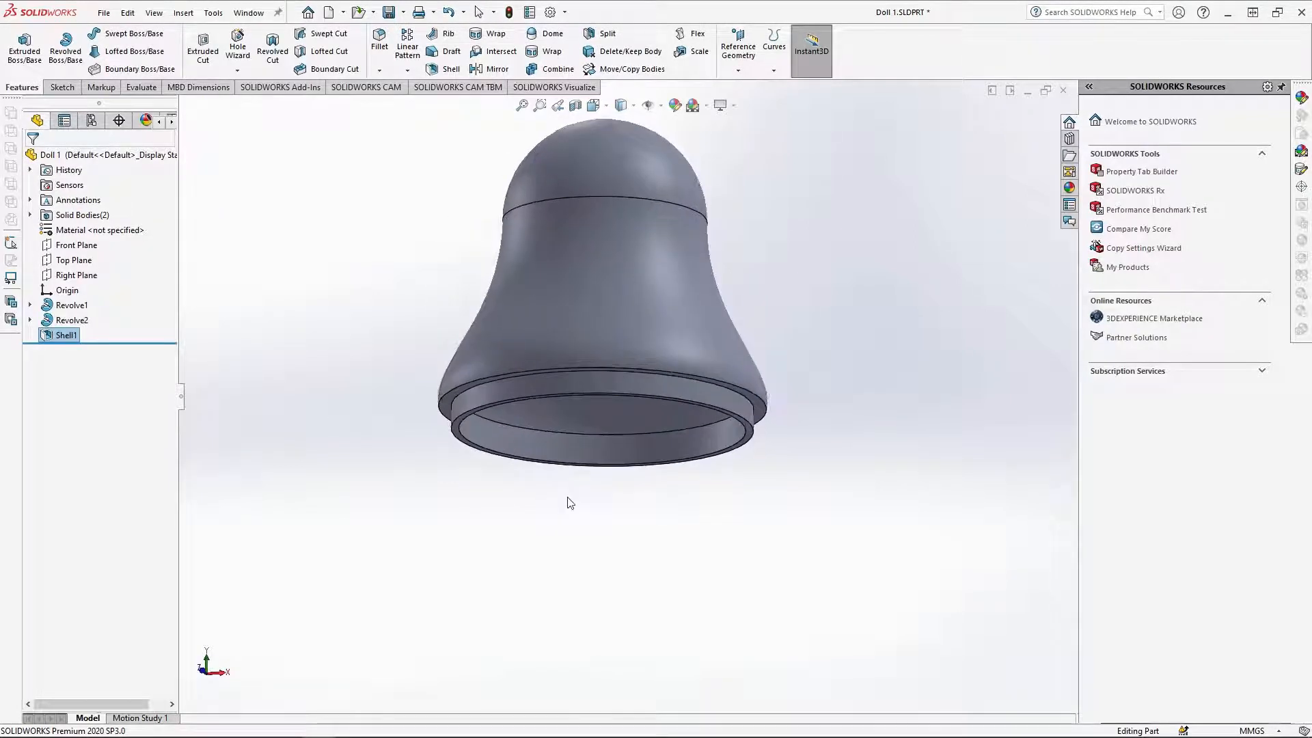
Show the hidden lower body and hide the shelled upper body
left_click(30, 215)
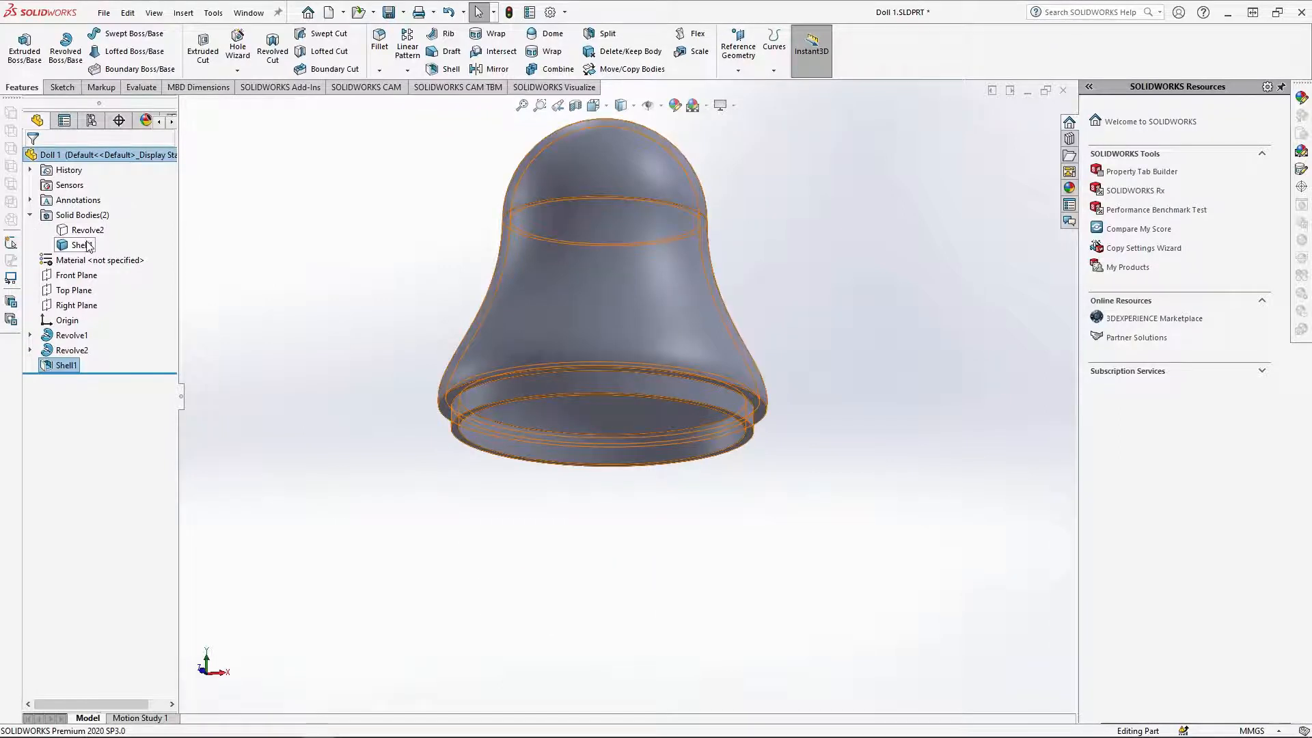
right_click(83, 232)
left_click(80, 236)
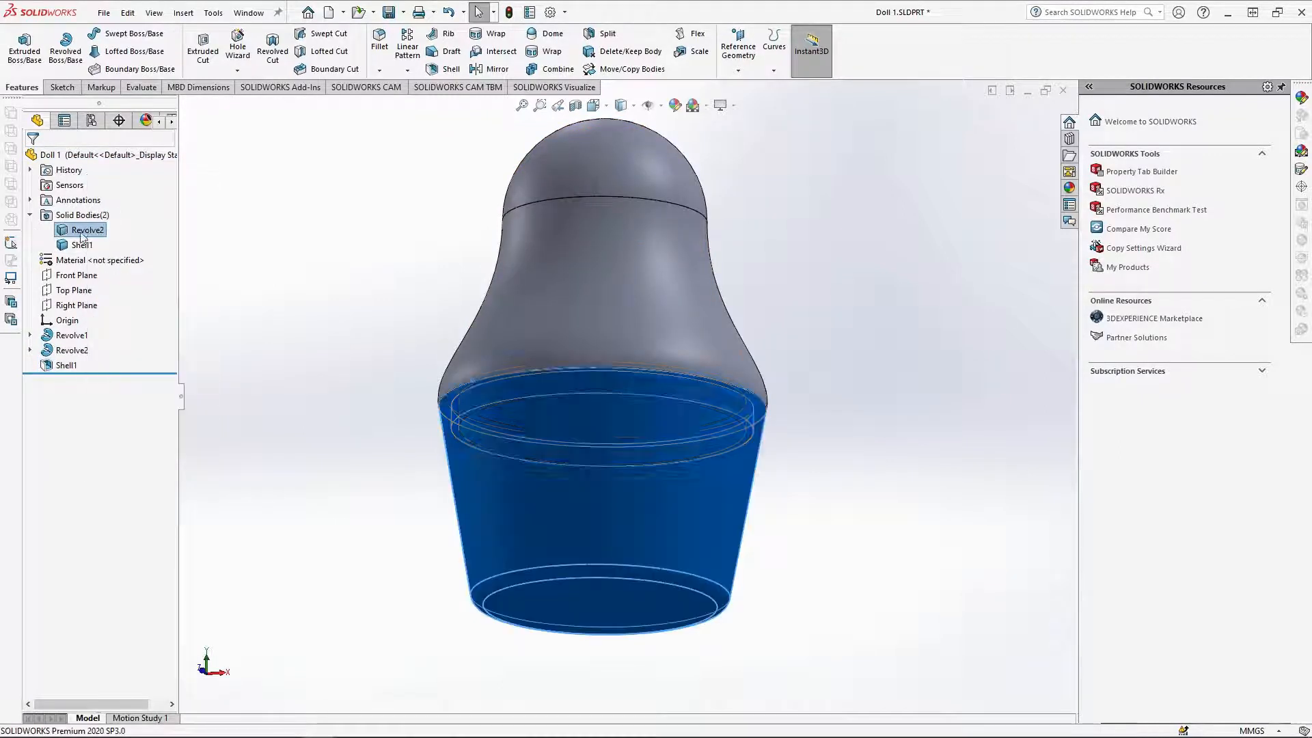
right_click(82, 245)
left_click(91, 212)
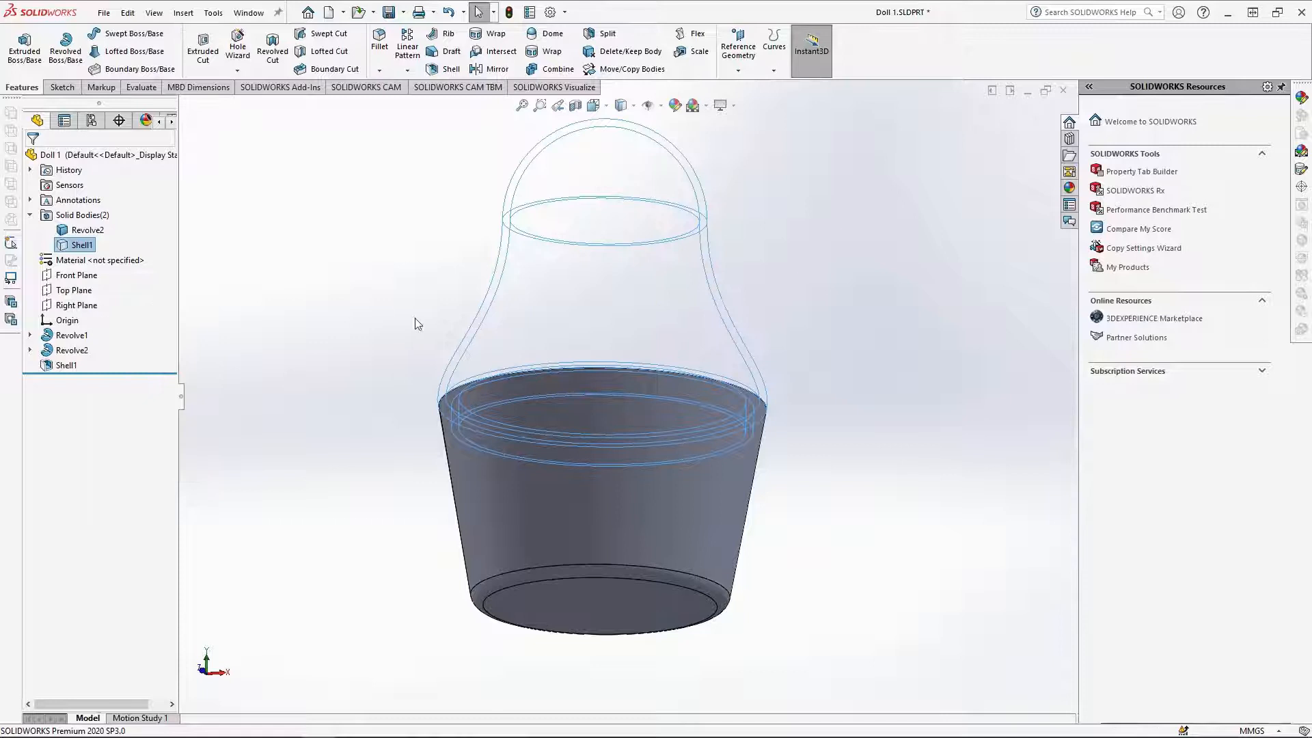
Shell the lower body to a 3 mm wall thickness, removing the recessed flat face inside its rim
middle_click_drag(415, 322, 569, 457)
left_click(571, 453)
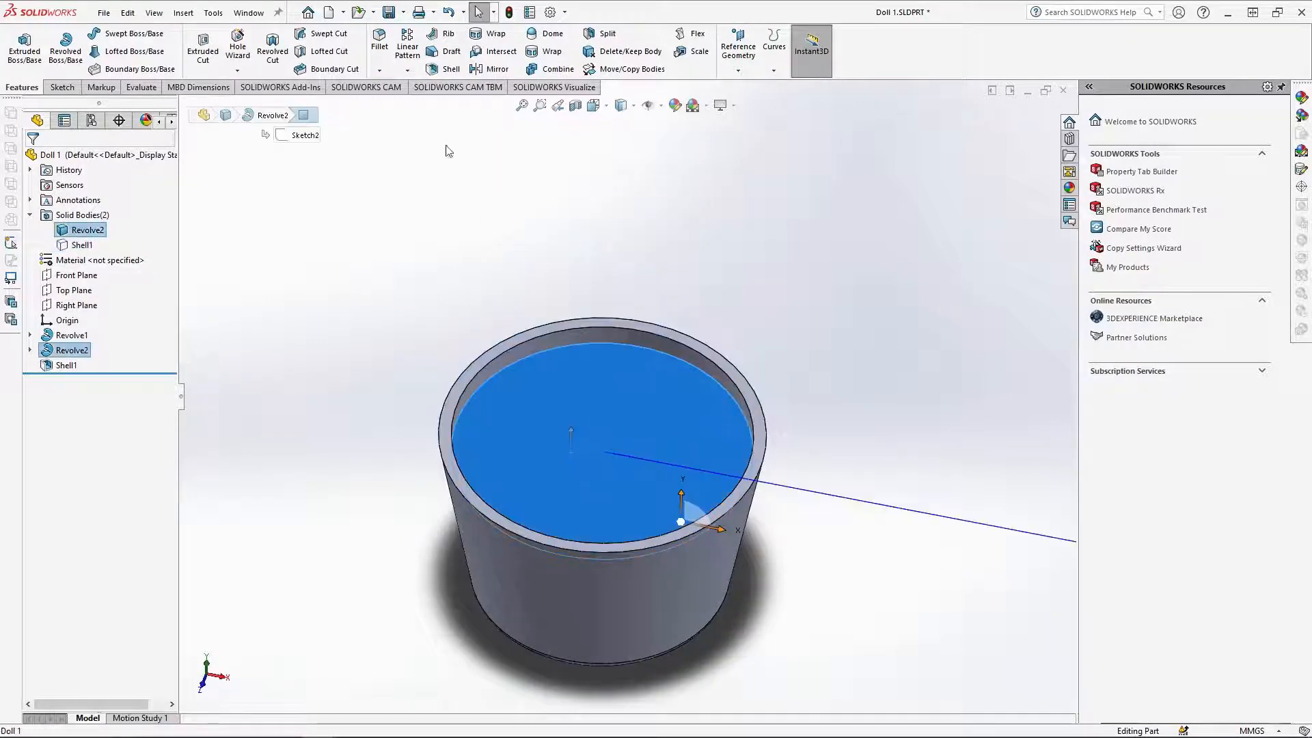
left_click(446, 69)
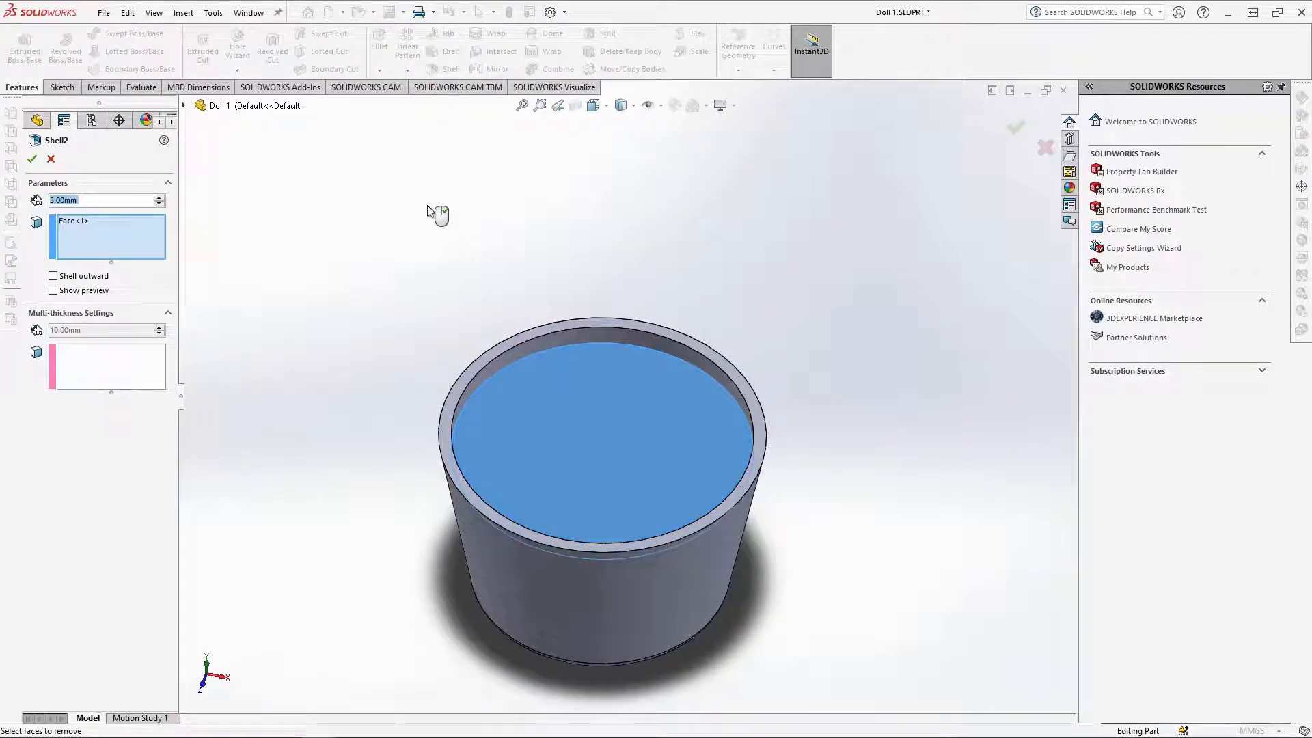
right_click(430, 211)
middle_click_drag(429, 211, 415, 500)
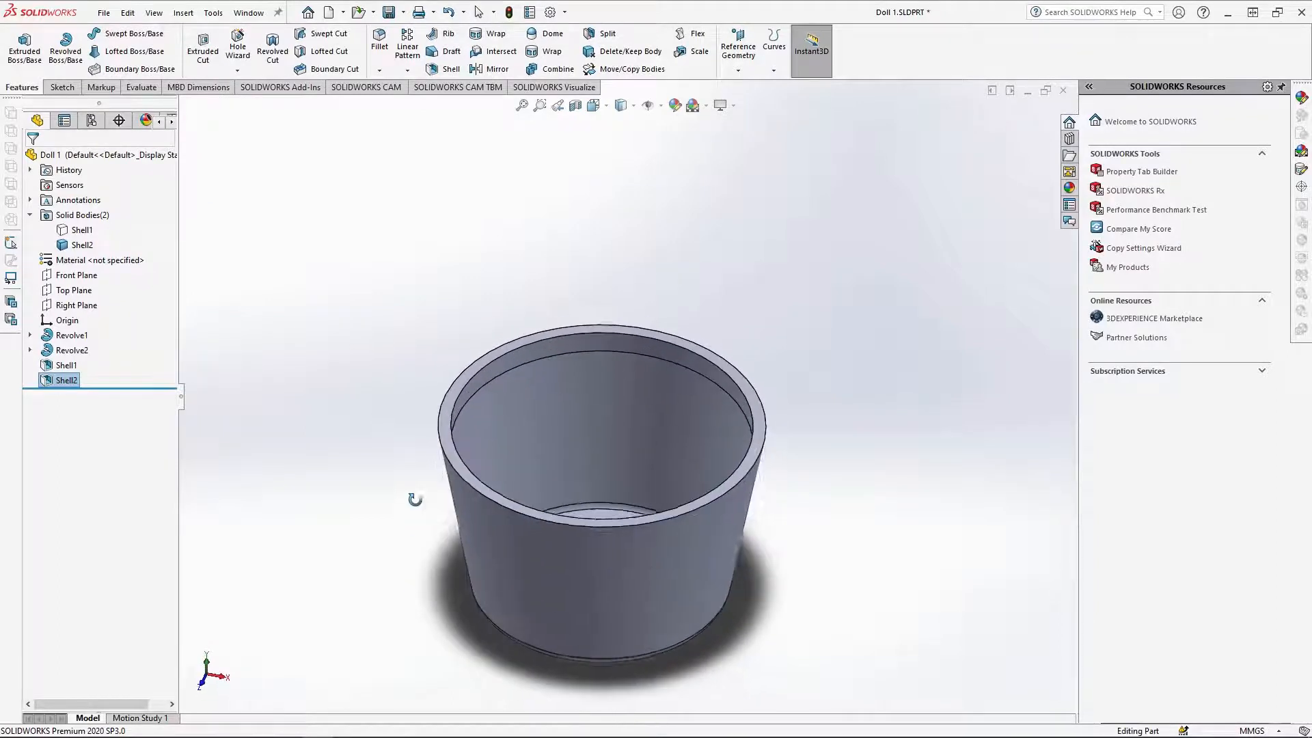
Show the shelled upper body again and set the model to the Front view
left_click(80, 229)
left_click(434, 362)
middle_click_drag(595, 448, 608, 312)
left_click(595, 105)
left_click(613, 162)
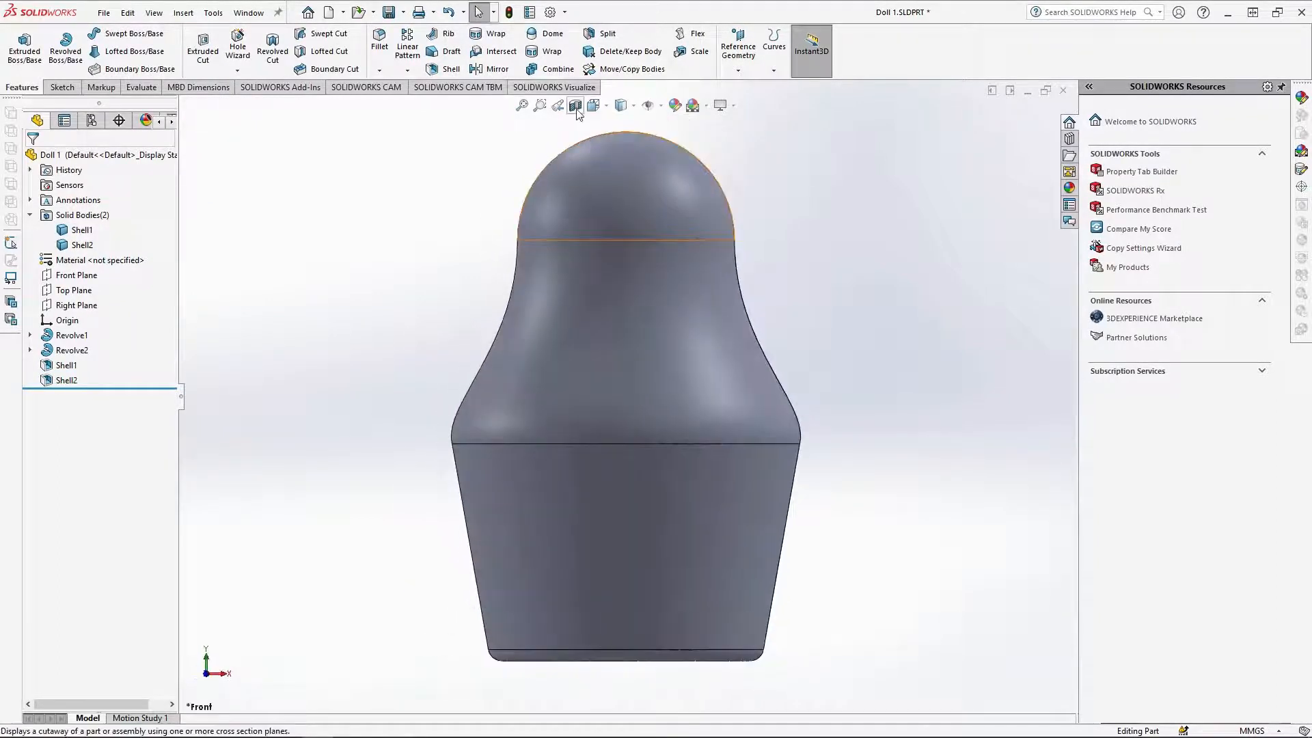
Examine the hollow interior and the joint with a section view from the front, and close the section view
left_click(575, 106)
left_click(32, 160)
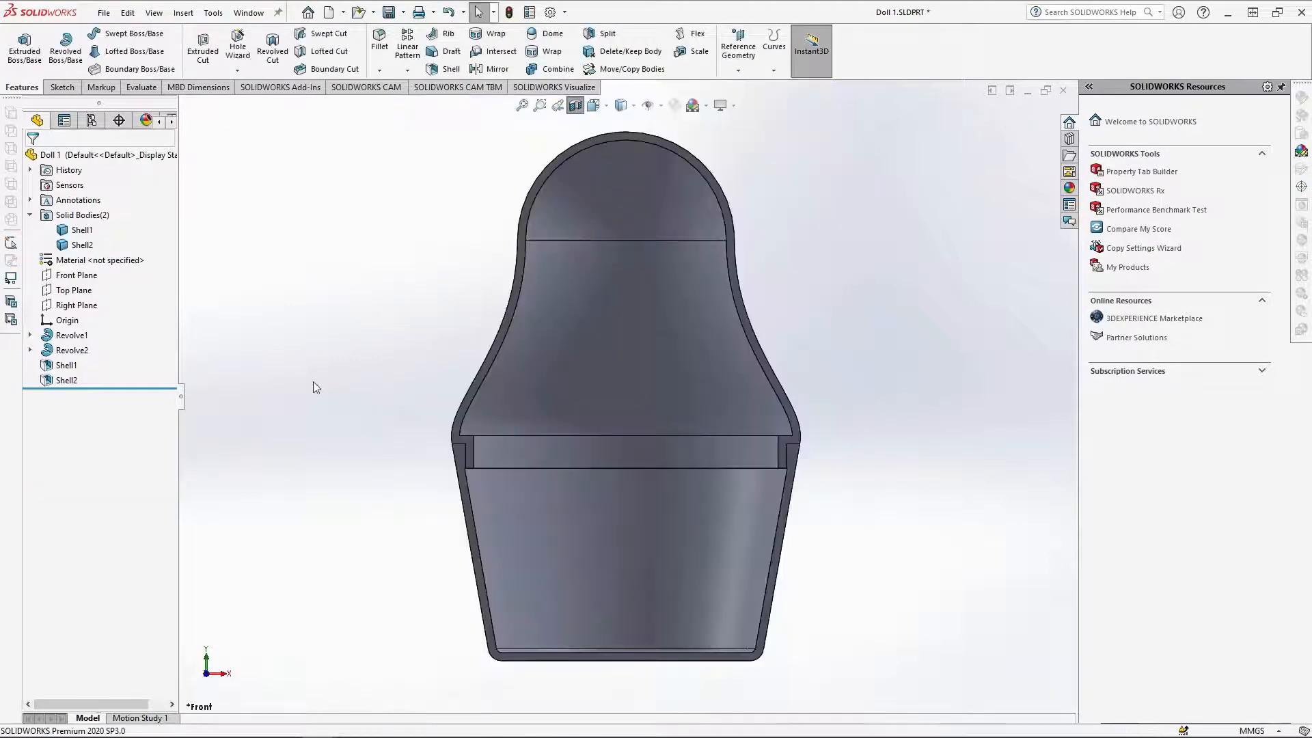
middle_click_drag(556, 316, 574, 420)
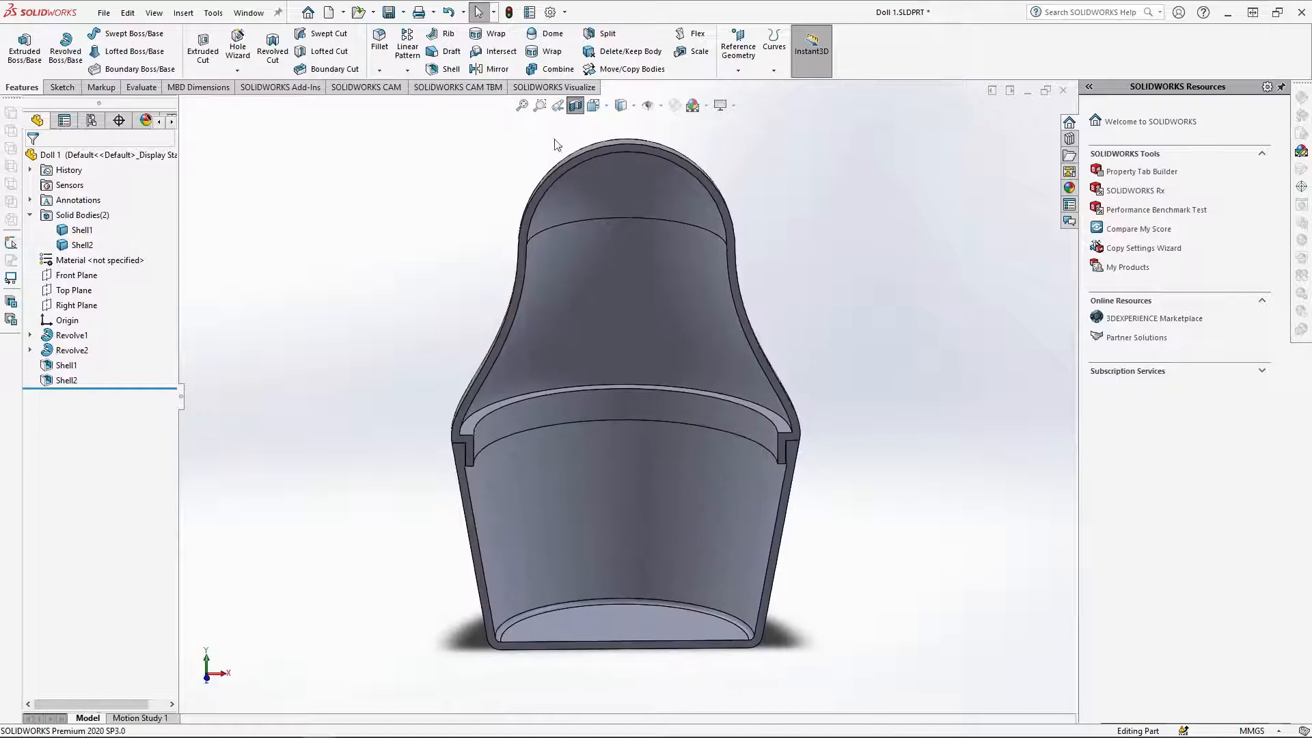
left_click(575, 105)
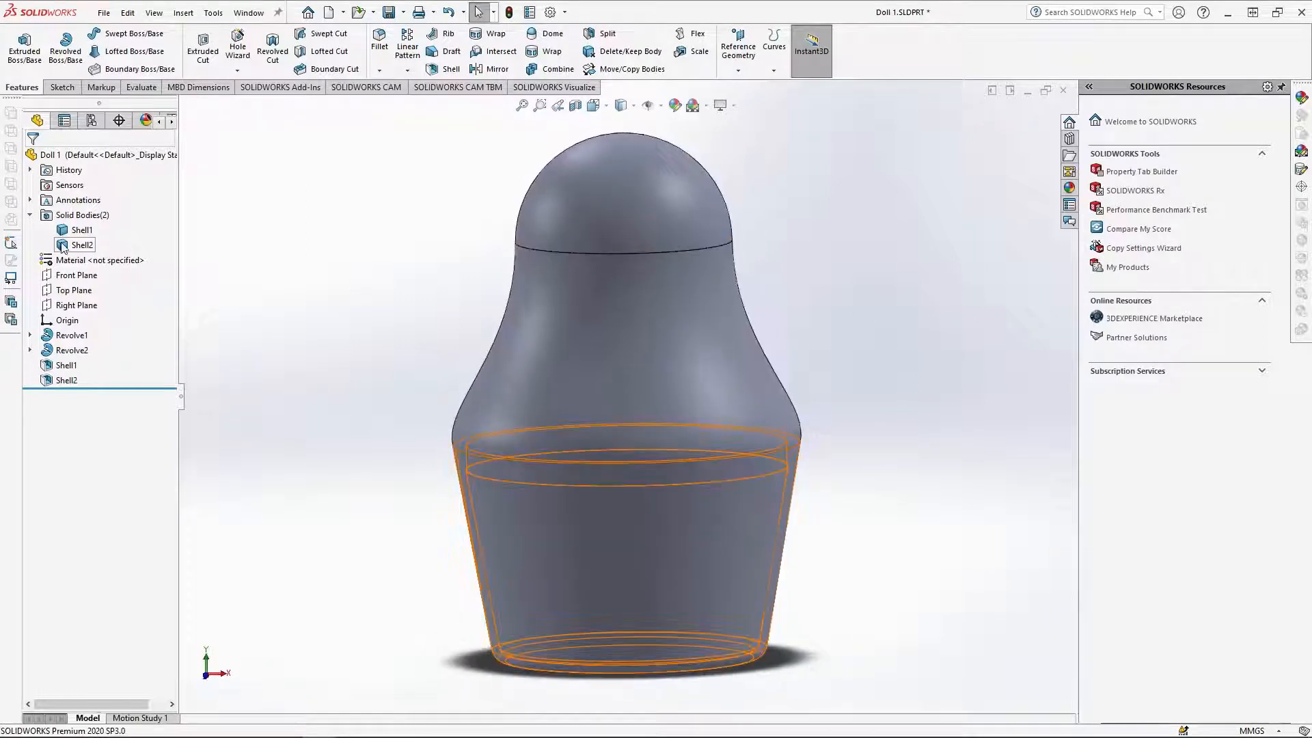
Apply the unfinished ash 2d wood appearance to both shelled bodies of the doll
left_click(83, 230)
left_click(82, 246, "ctrl")
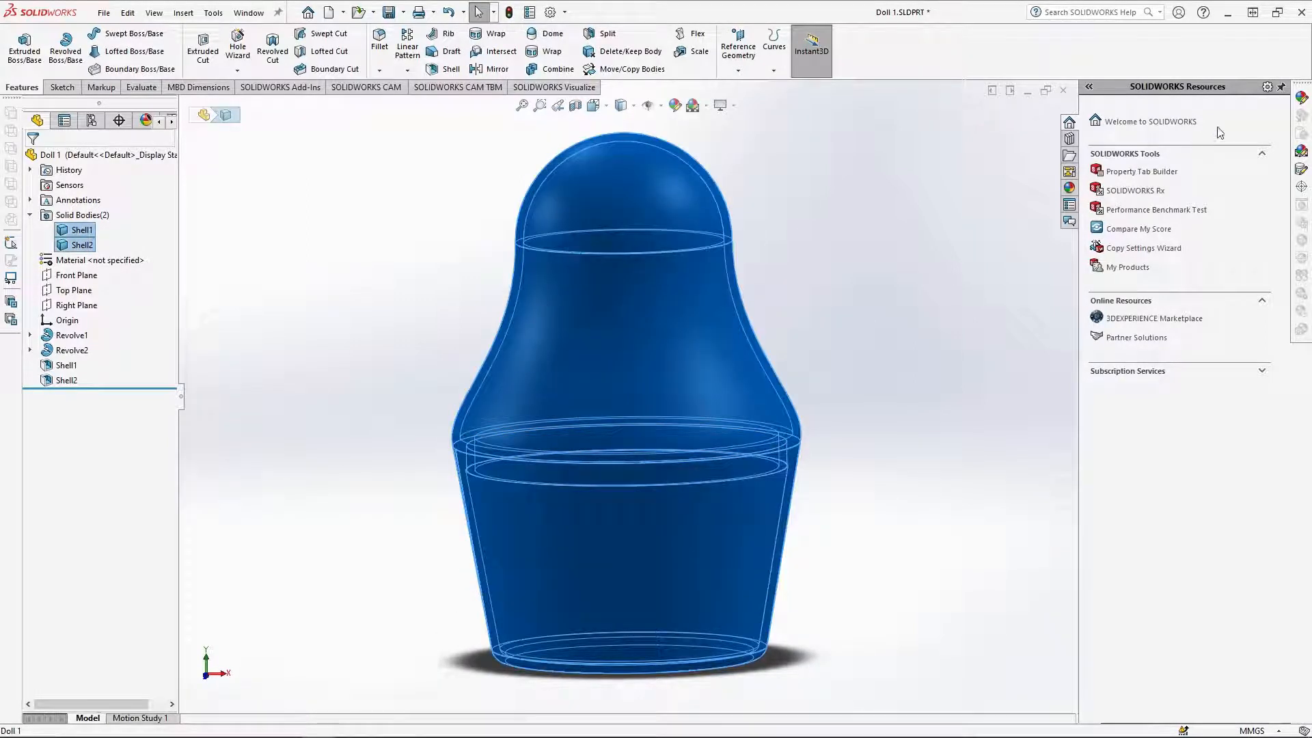
left_click(1091, 132)
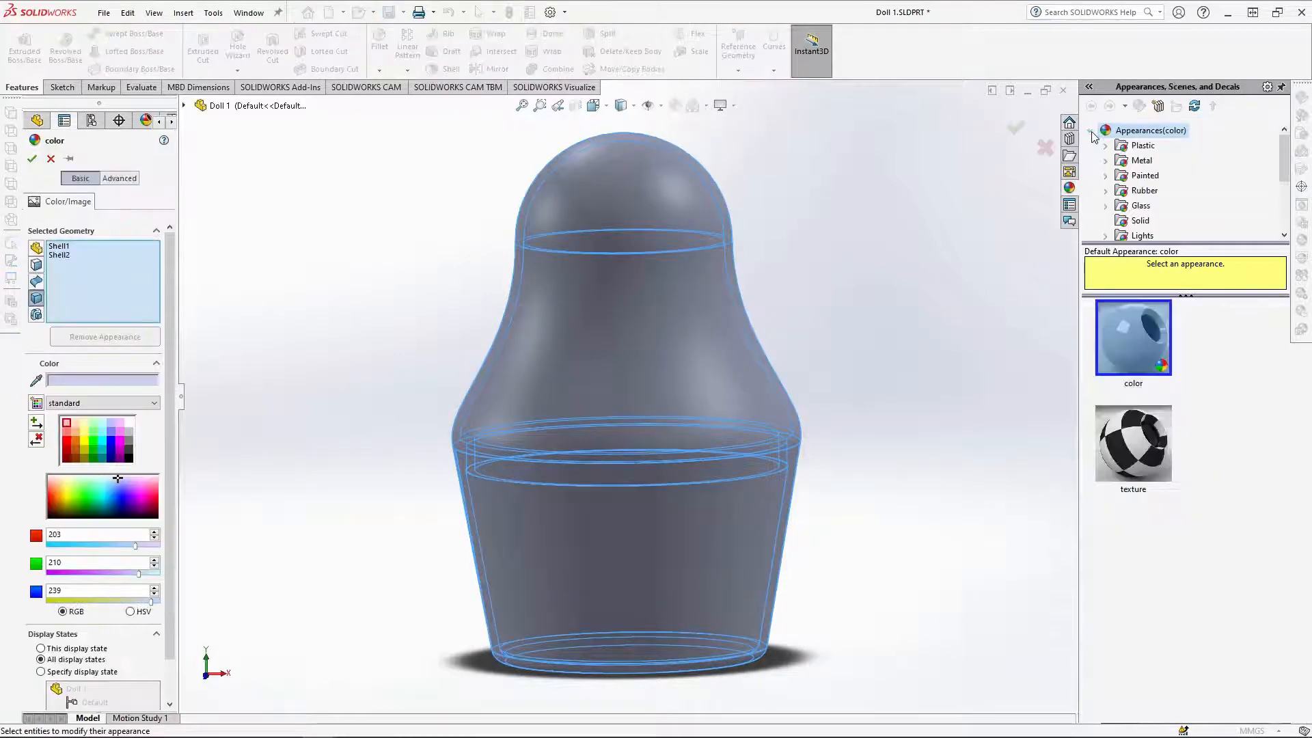
scroll(1107, 203, "down", 3)
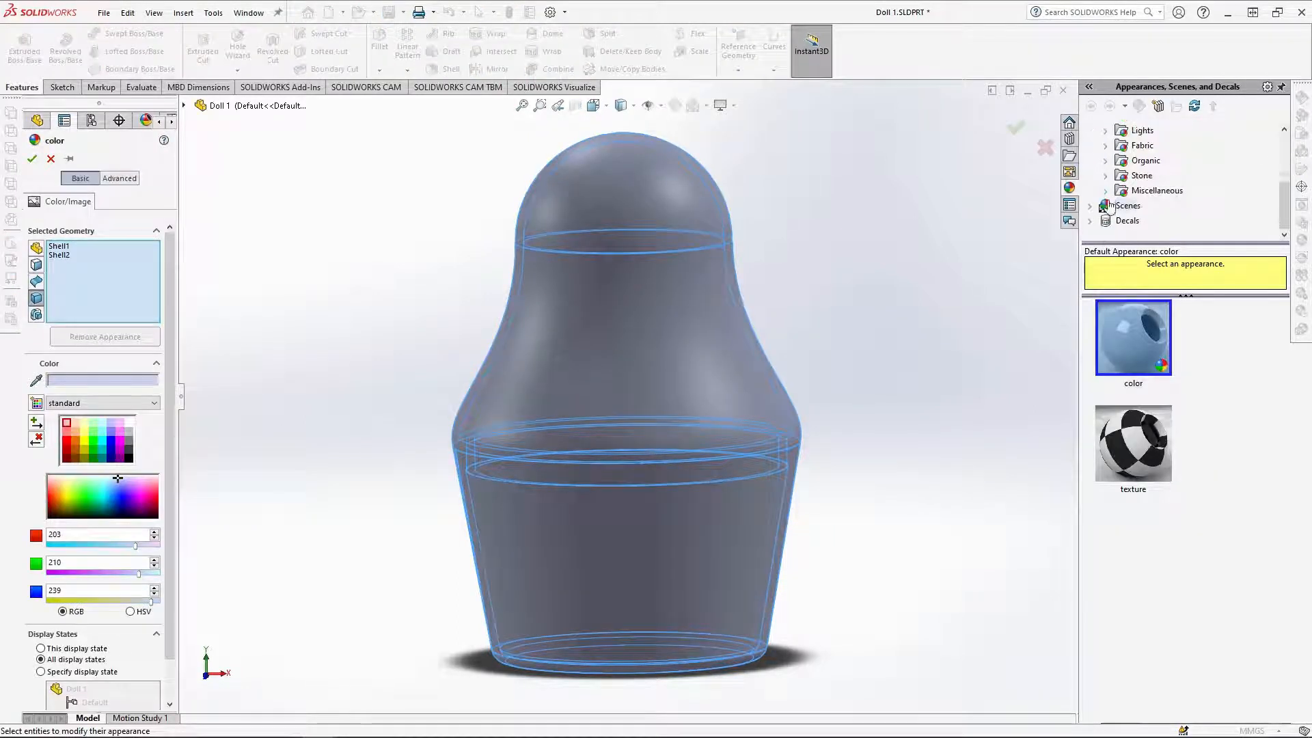
left_click(1106, 160)
left_click(1121, 176)
left_click(1161, 145)
left_click(1134, 539)
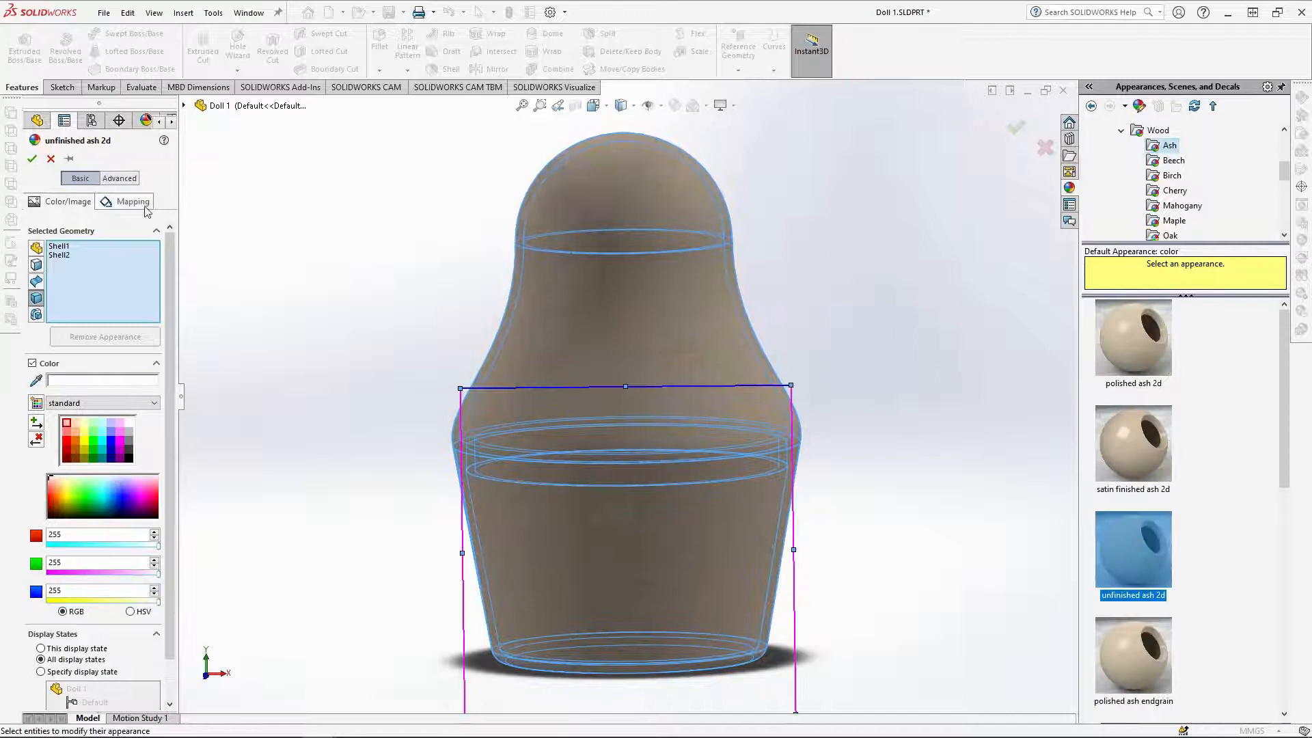
Set the ash appearance's mapping style to cylindrical and accept the appearance
left_click(133, 201)
left_click(115, 435)
middle_click_drag(677, 562, 677, 611)
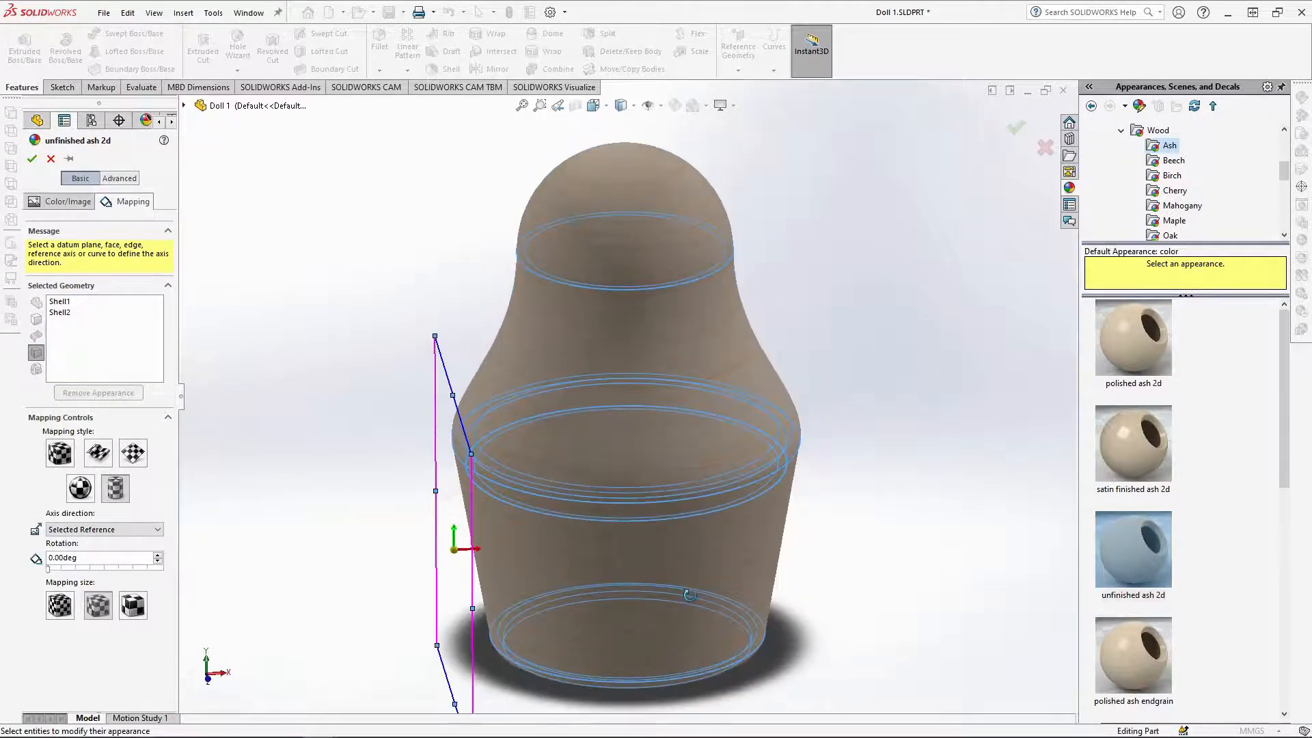
left_click(33, 160)
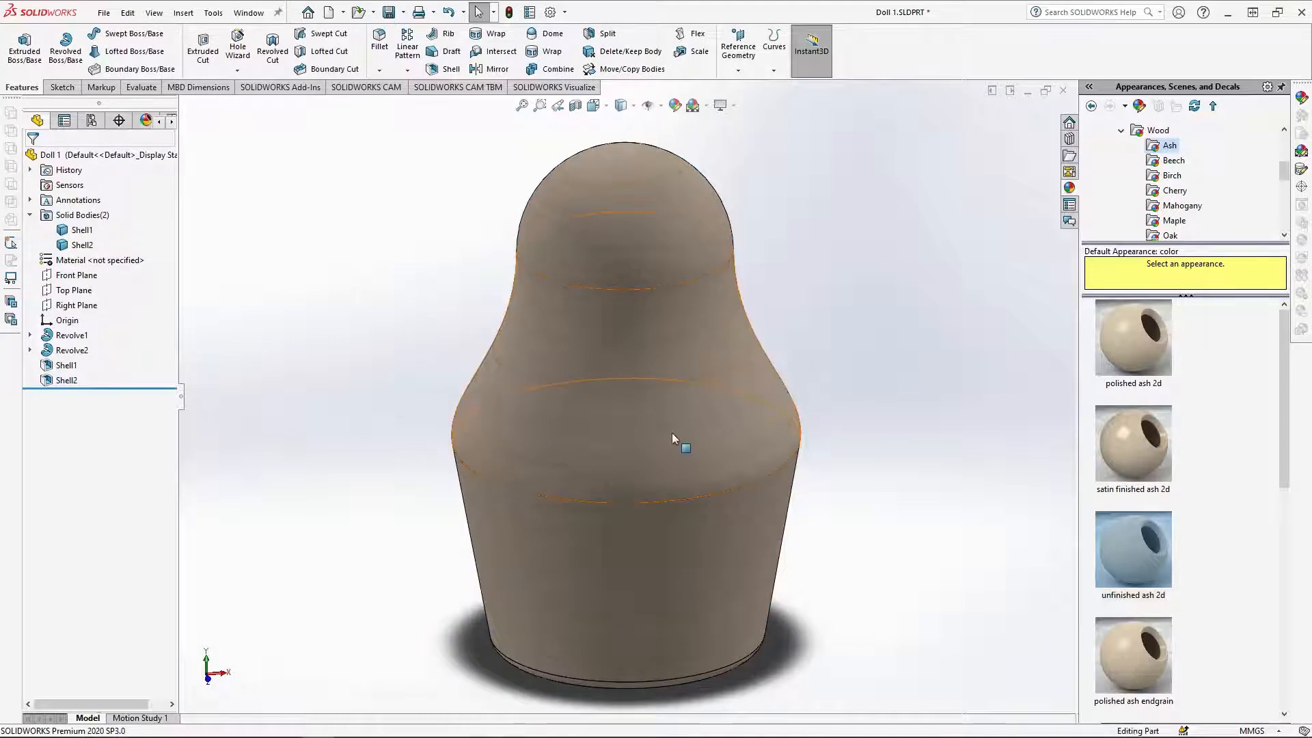
Apply the black car paint appearance to all outer faces of the doll, including the base
middle_click_drag(671, 433, 674, 389)
left_click(653, 162)
left_click(654, 339, "ctrl")
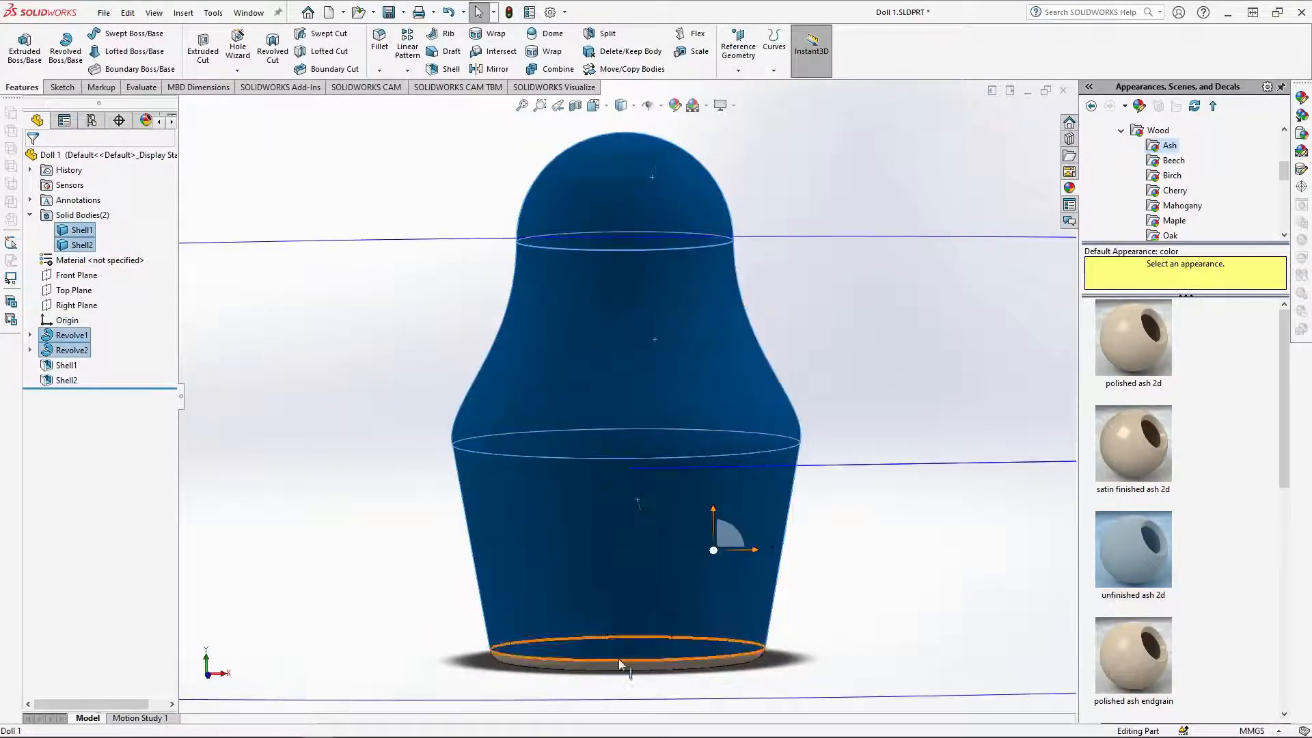
middle_click_drag(766, 568, 677, 486)
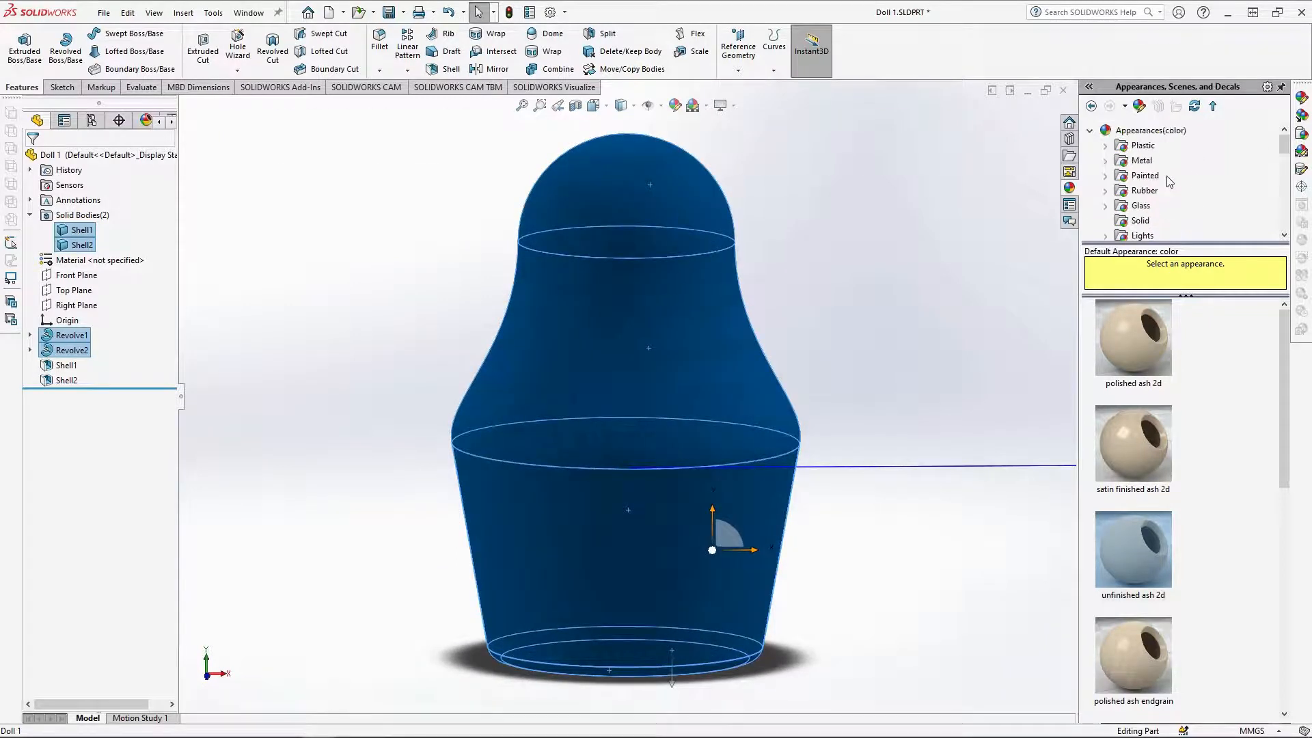
left_click(1105, 176)
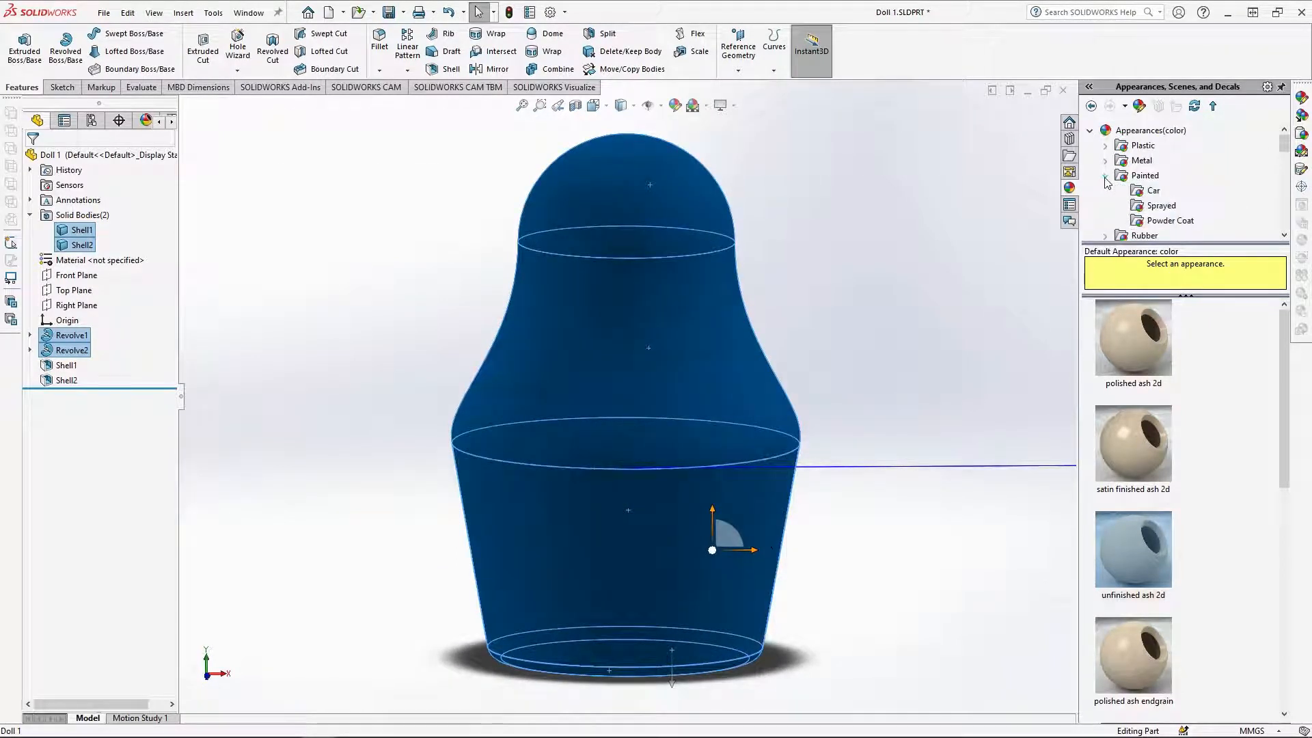
left_click(1155, 205)
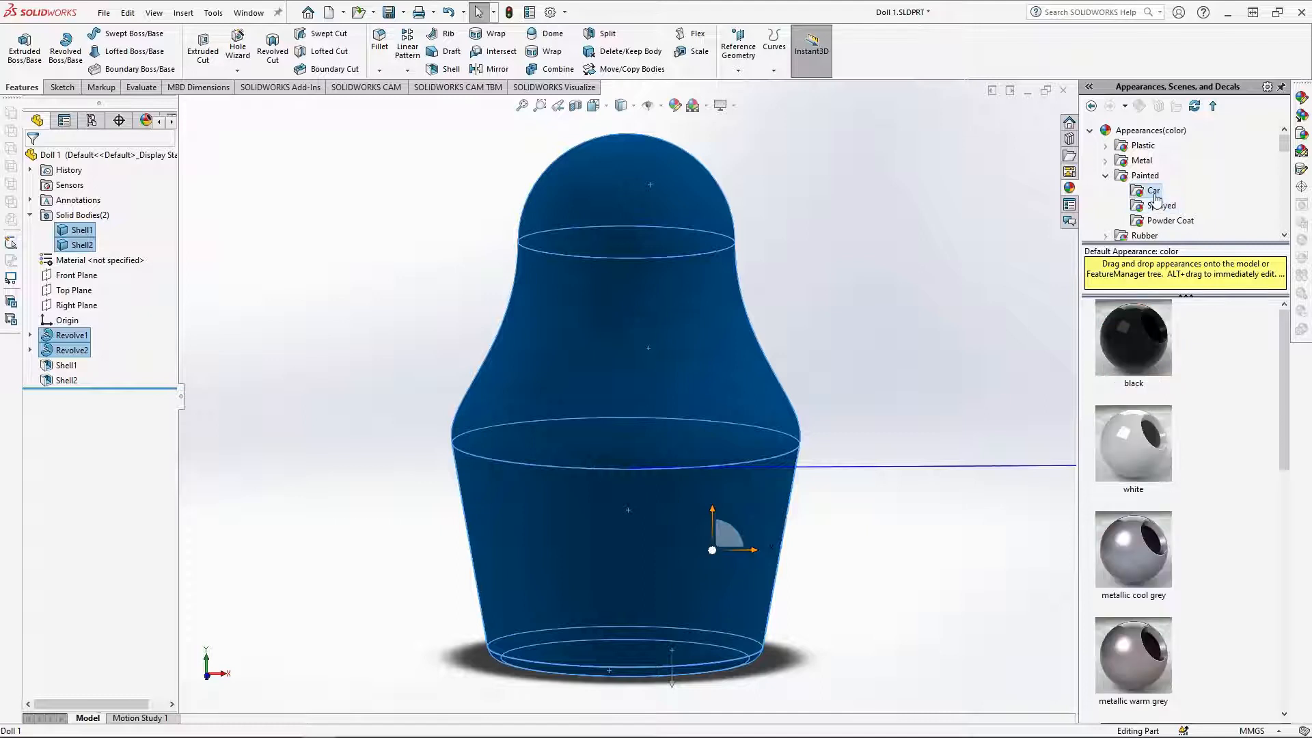
left_click(1138, 329)
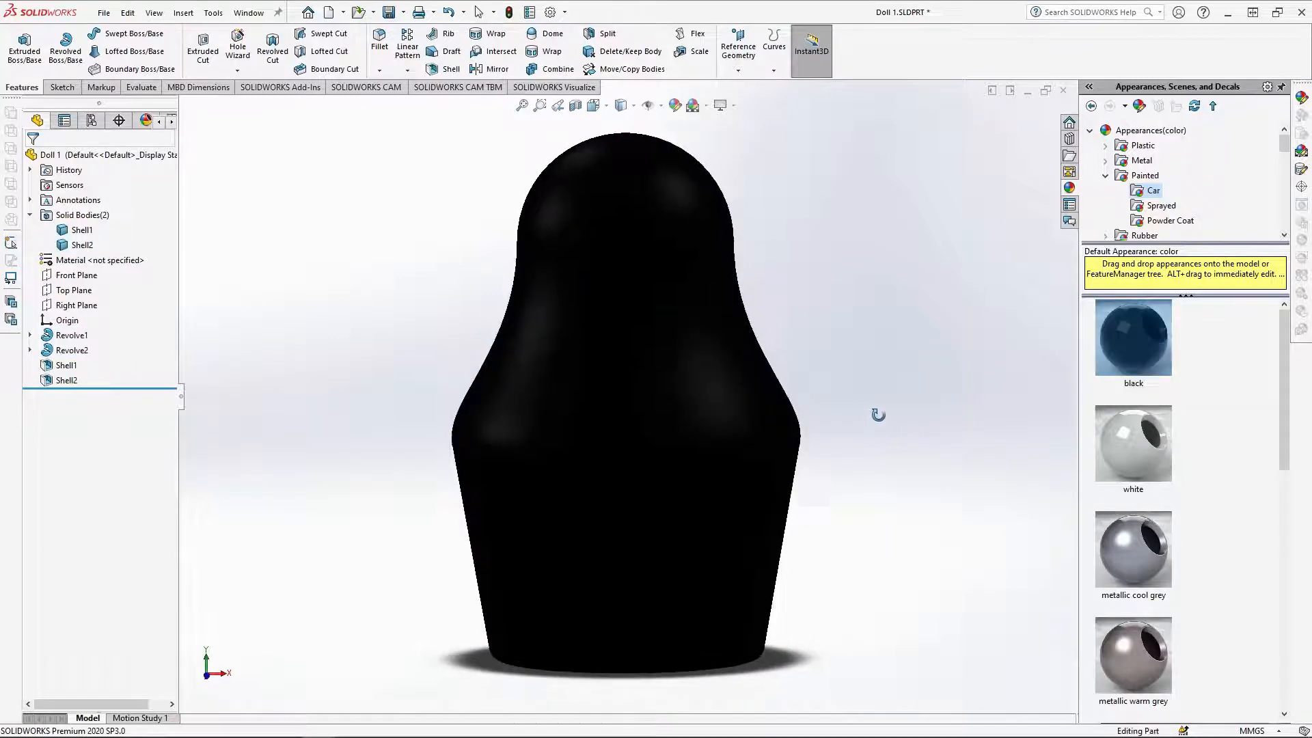
Start a decal on all outer faces of the doll and load the image Sugar Skull Decal.png
left_click(642, 233)
left_click(633, 352, "ctrl")
left_click(626, 530, "ctrl")
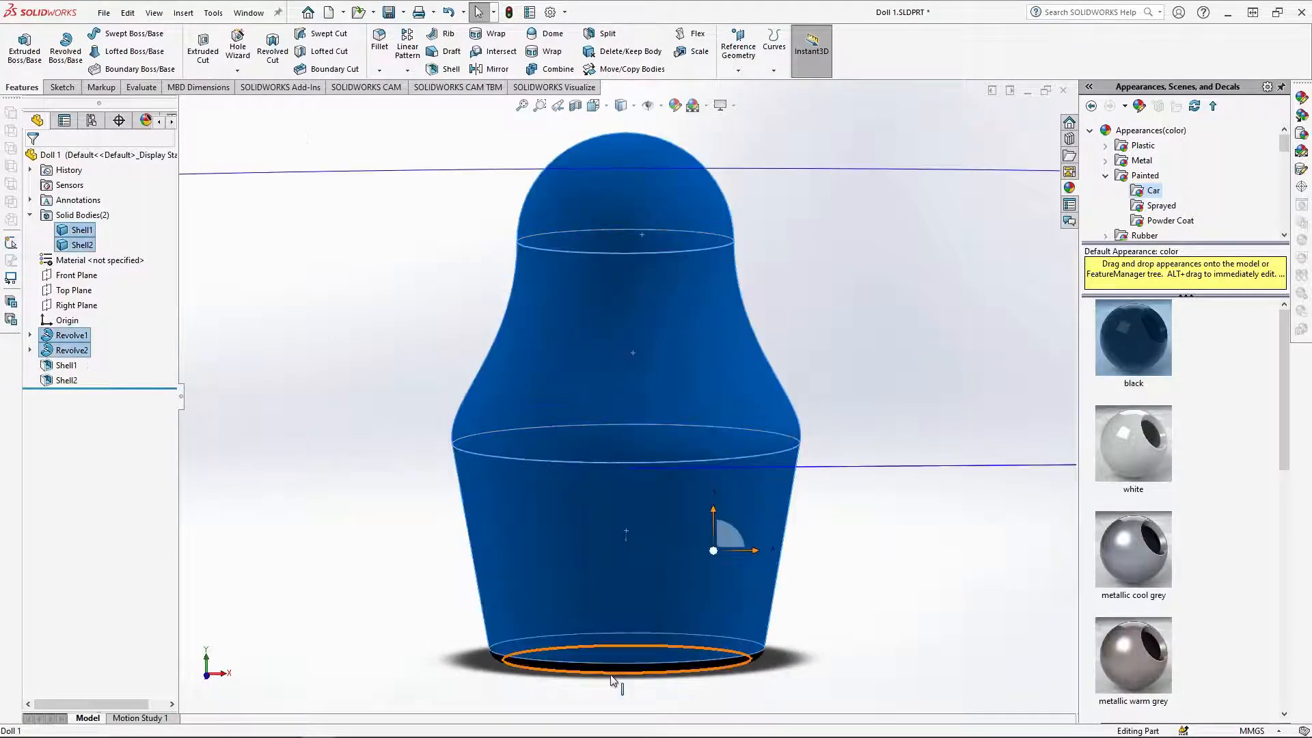
left_click(614, 674, "ctrl")
scroll(803, 593, "down", 1)
mouse_move(804, 593)
middle_mouse_down()
mouse_move(803, 540)
mouse_move(804, 593)
middle_mouse_up()
left_click(605, 107)
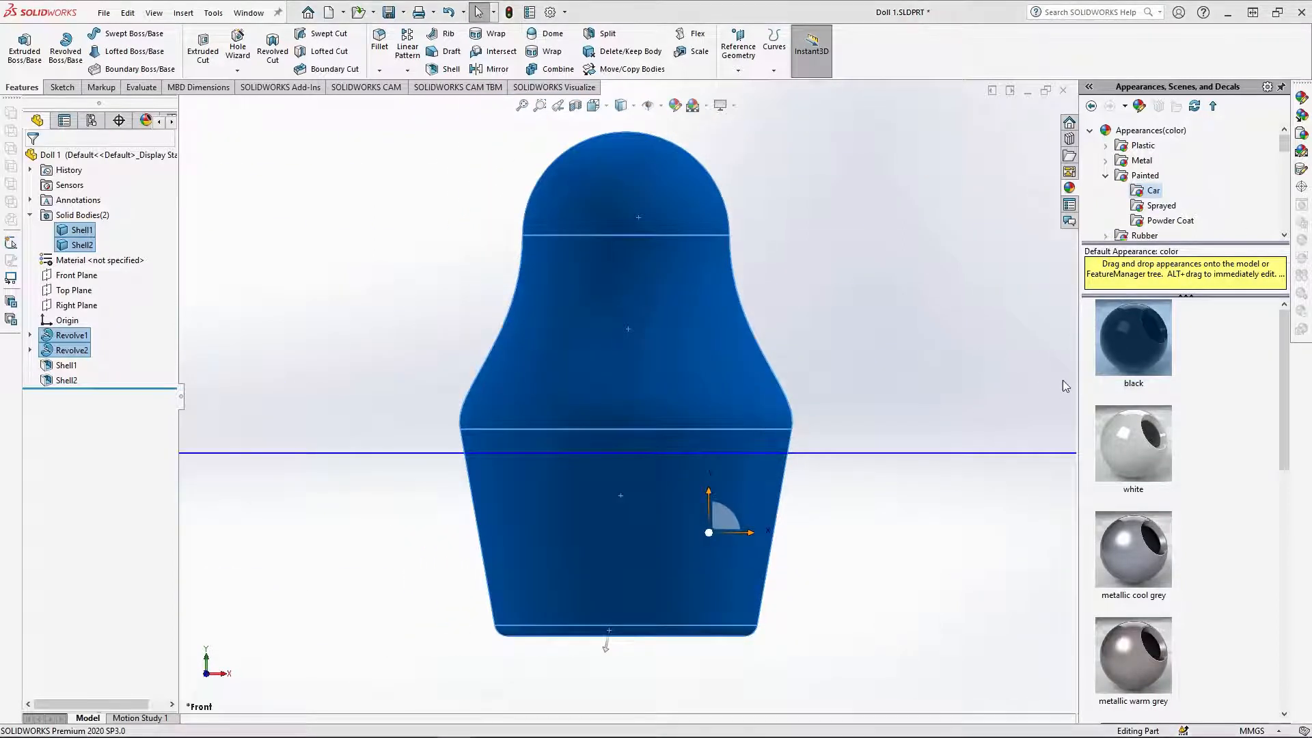
left_click(1304, 169)
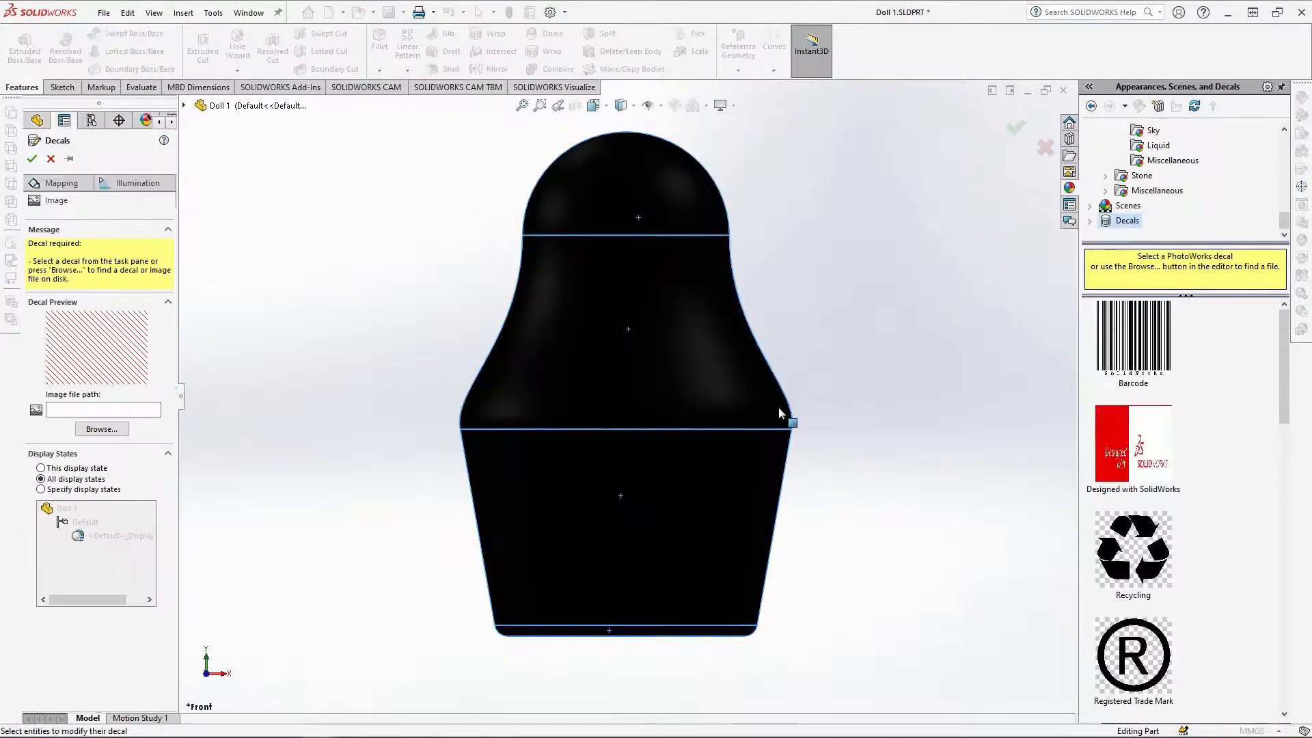
left_click(101, 428)
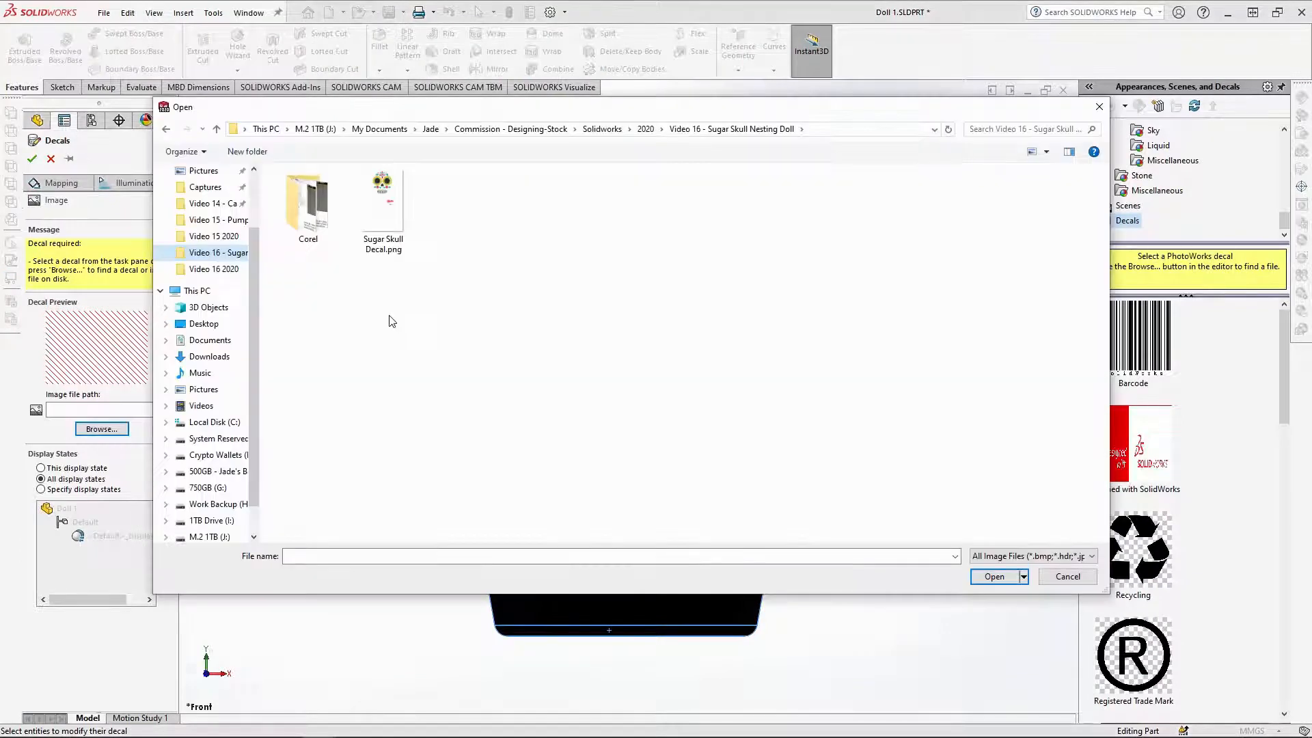
left_click(394, 217)
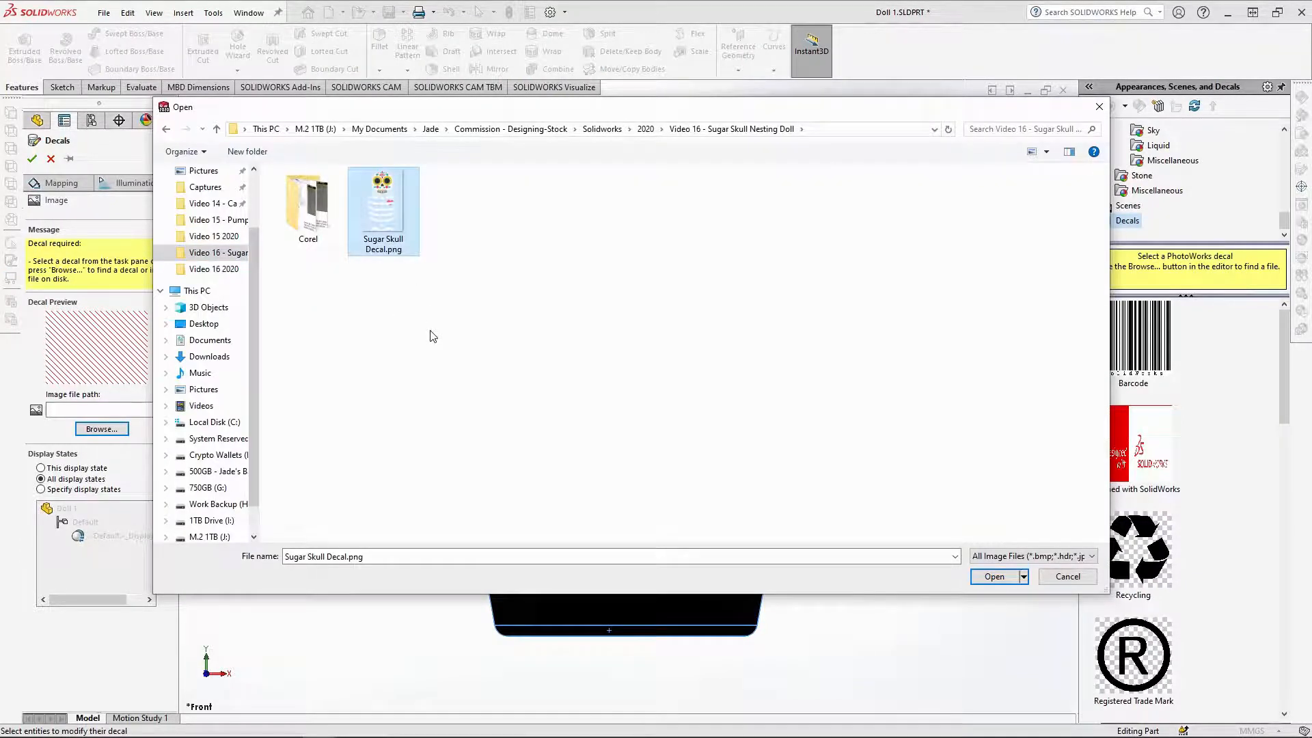
key("Return")
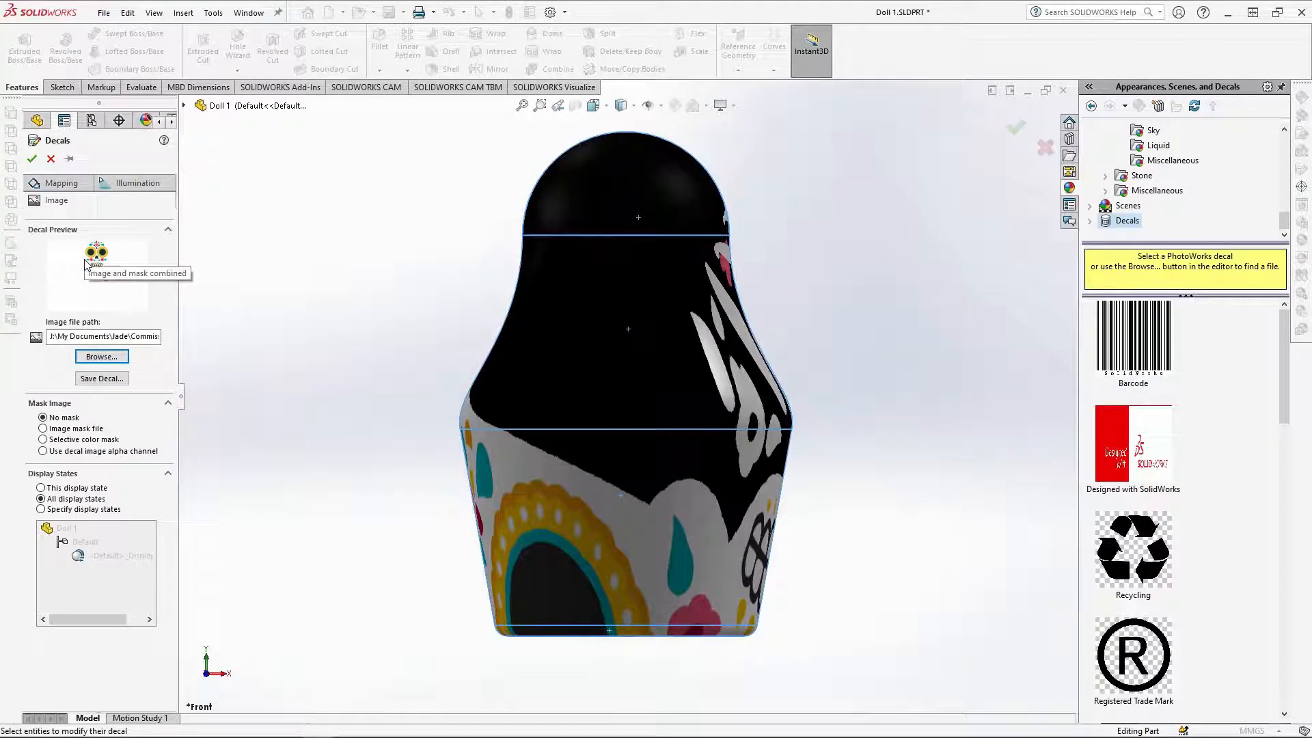
Mask the decal with its image alpha channel and map it by projection in the current view direction
left_click(43, 451)
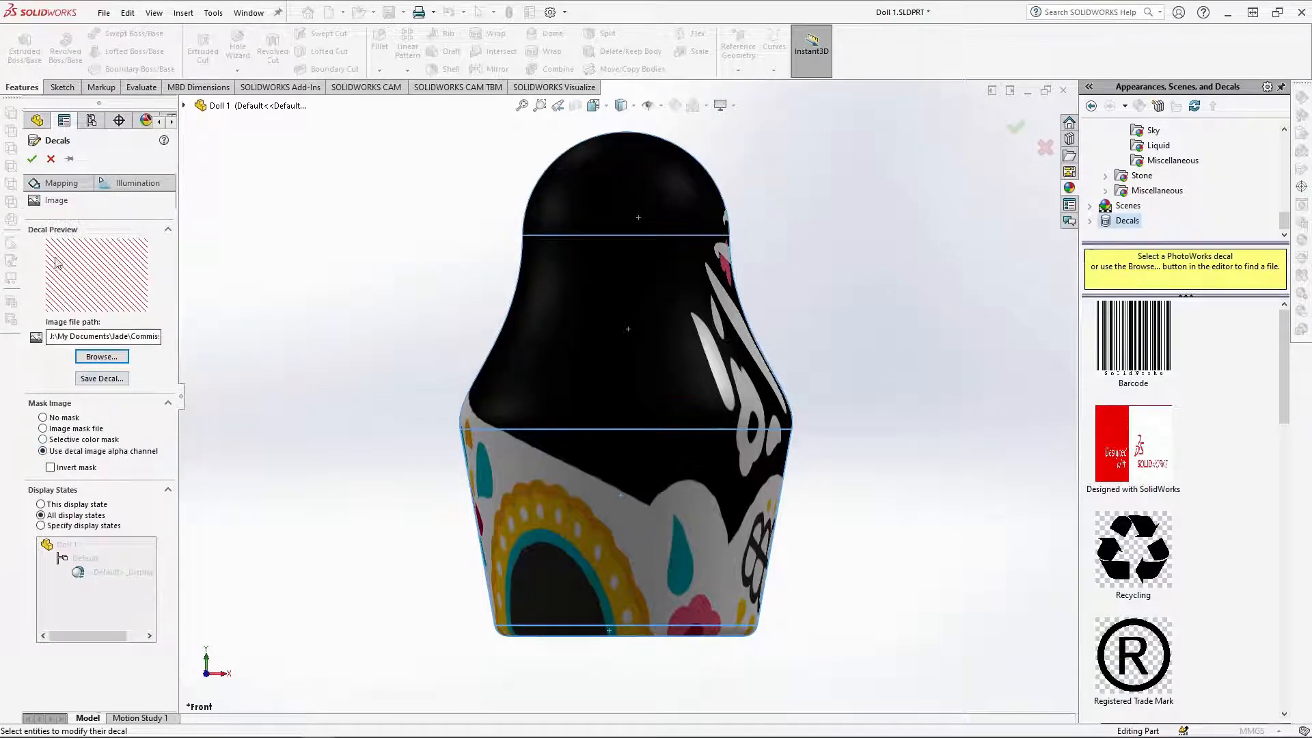
left_click(60, 183)
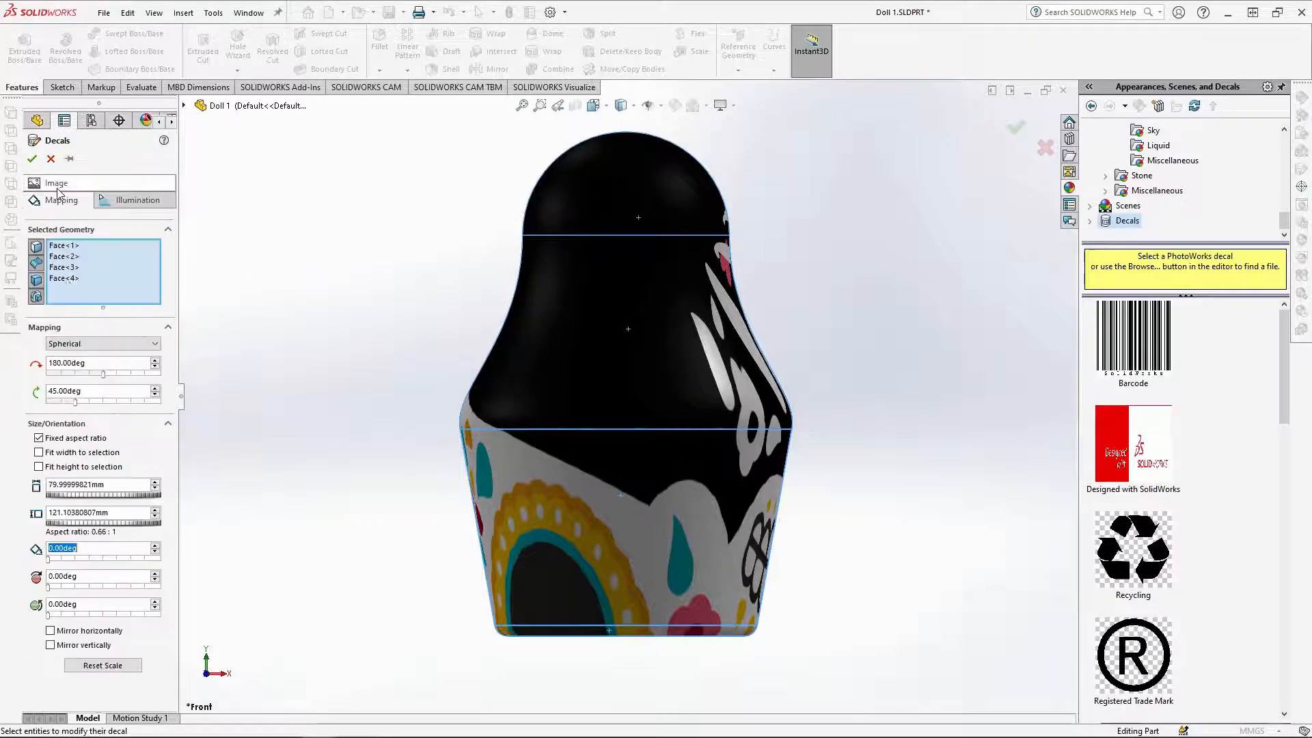
left_click(81, 344)
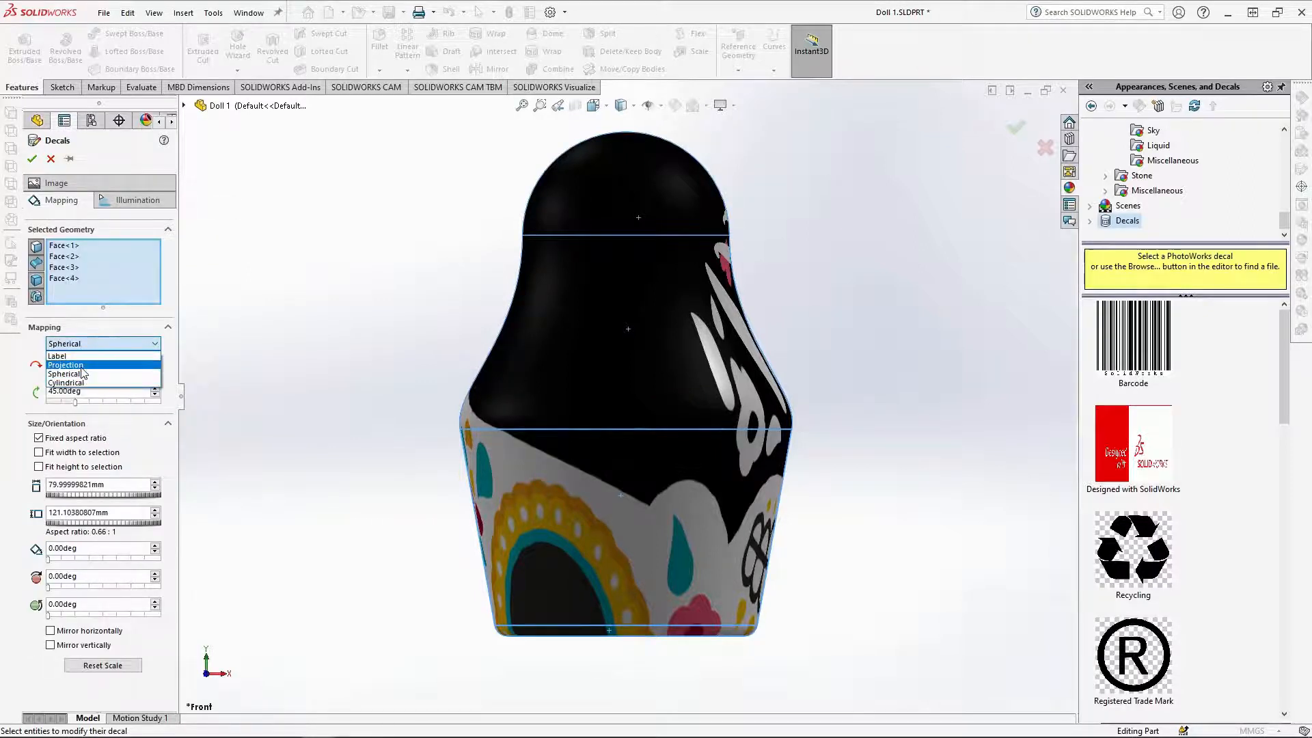
left_click(82, 370)
left_click(83, 366)
left_click(80, 404)
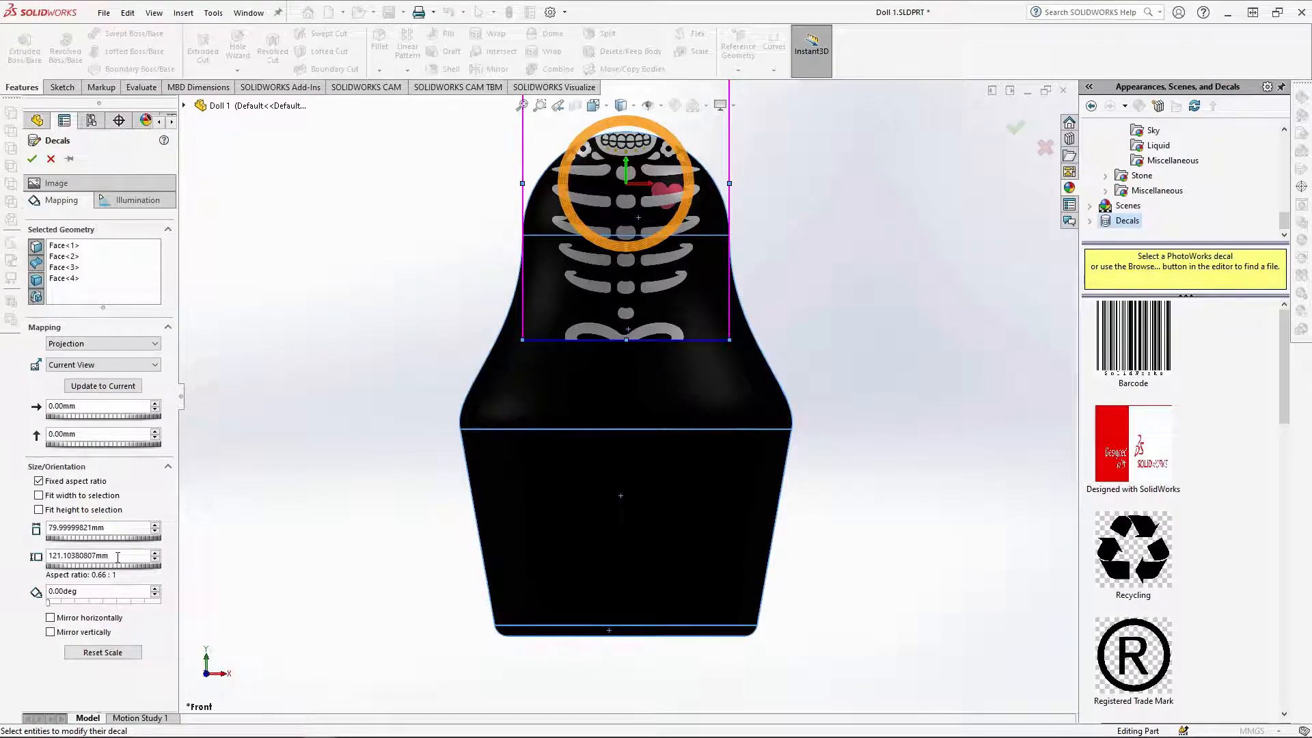
Set the decal height to 195 mm, shift it down about 77 mm to cover the doll's front, and accept it
type("195")
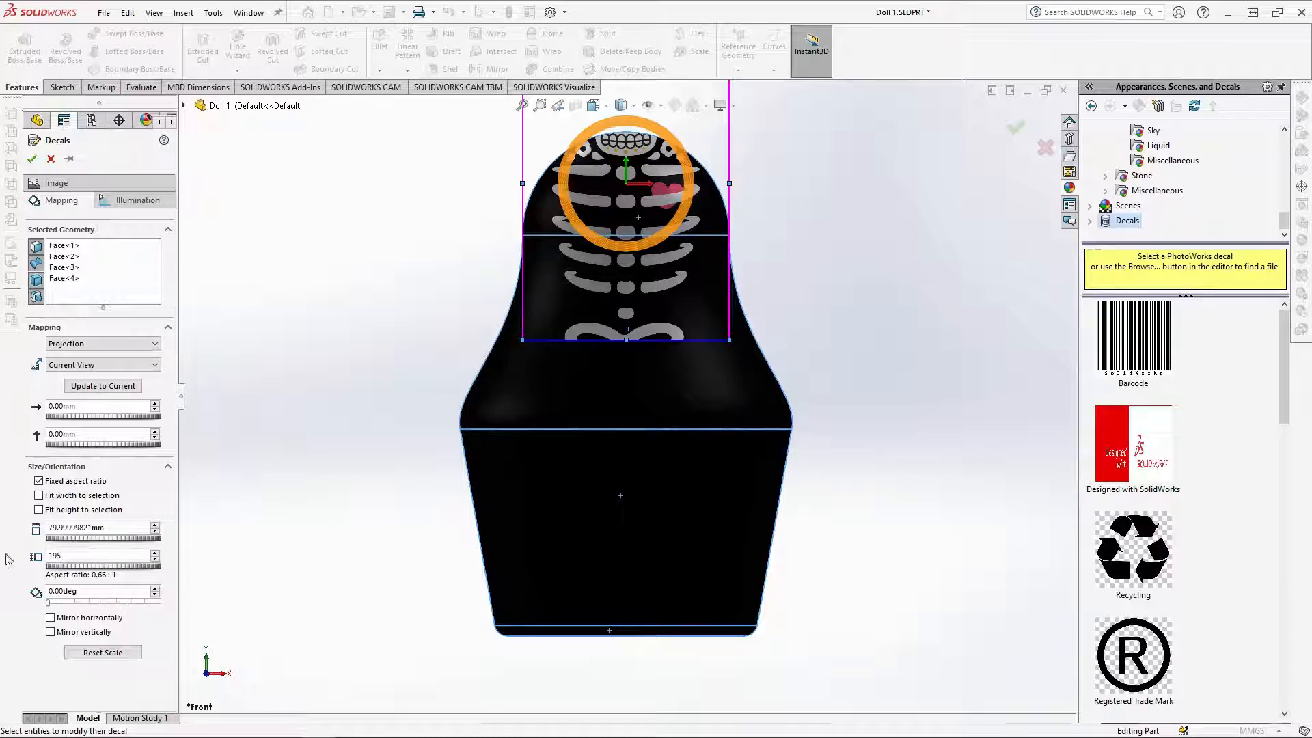
key("Return")
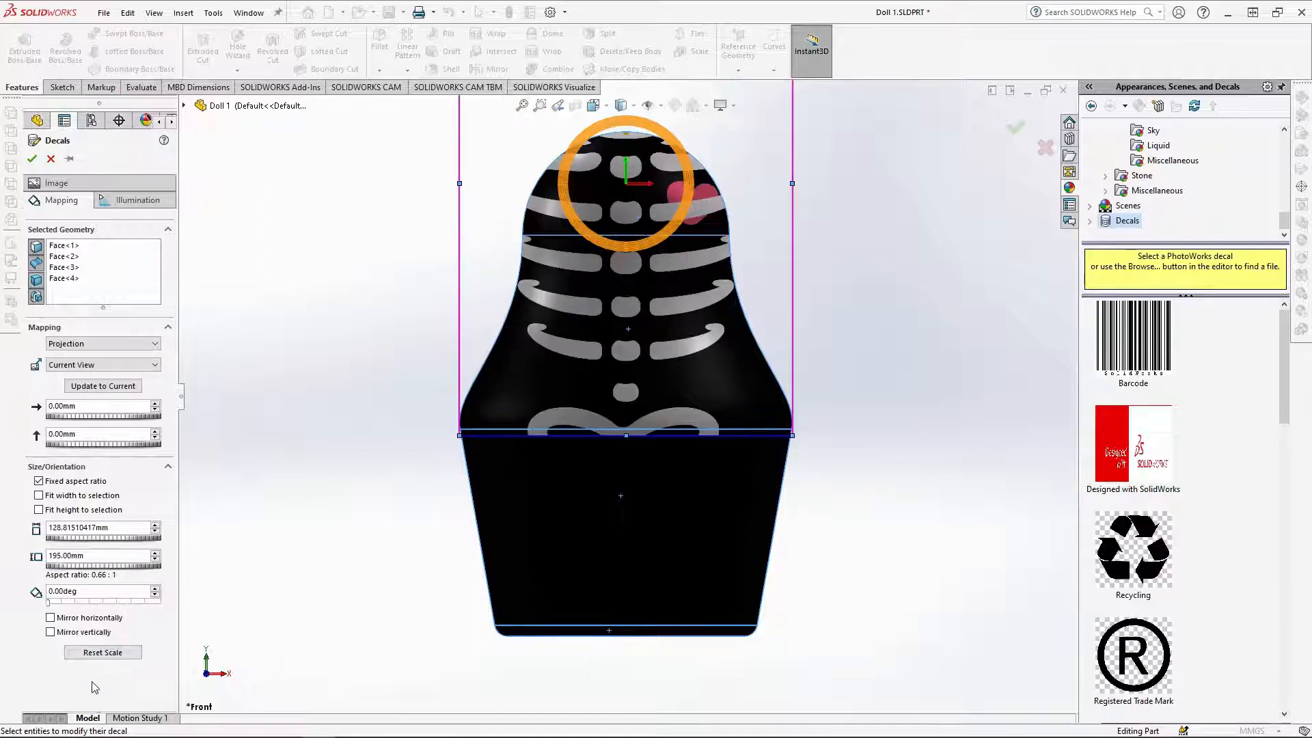
left_click_drag(671, 306, 629, 501)
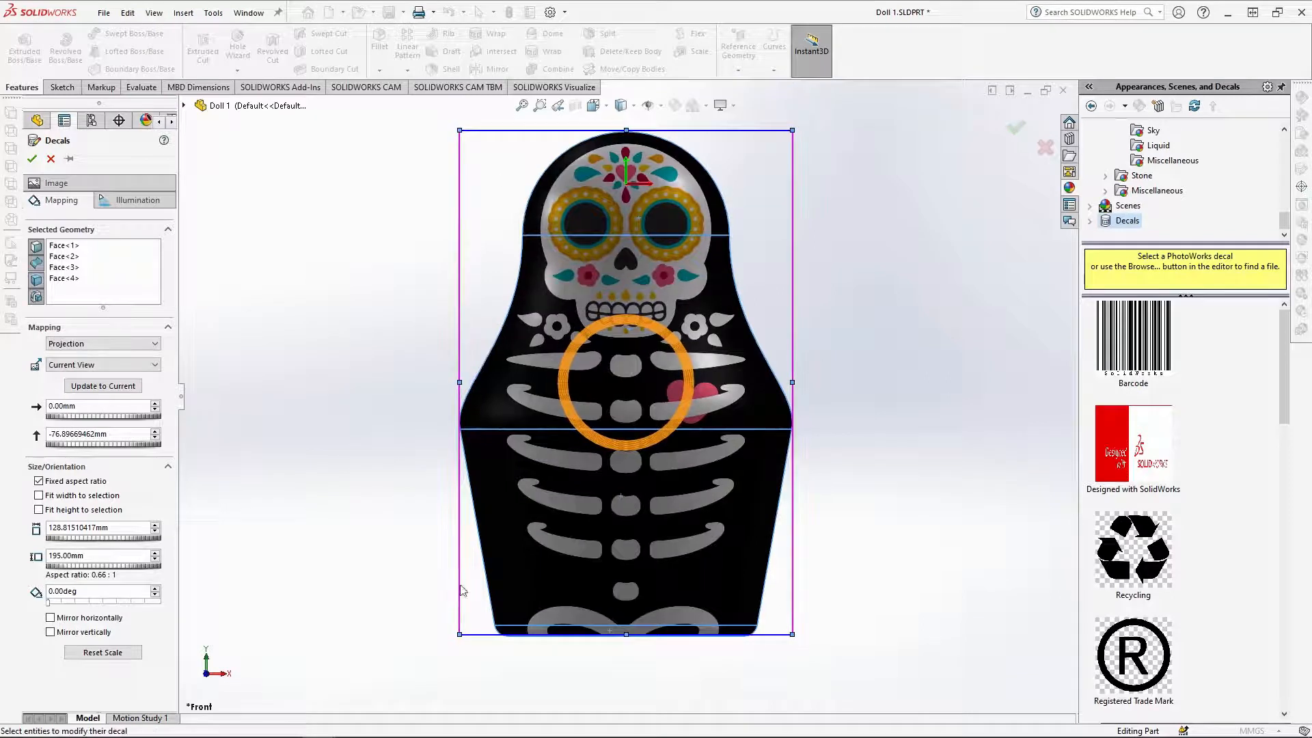
middle_click_drag(458, 533, 481, 560)
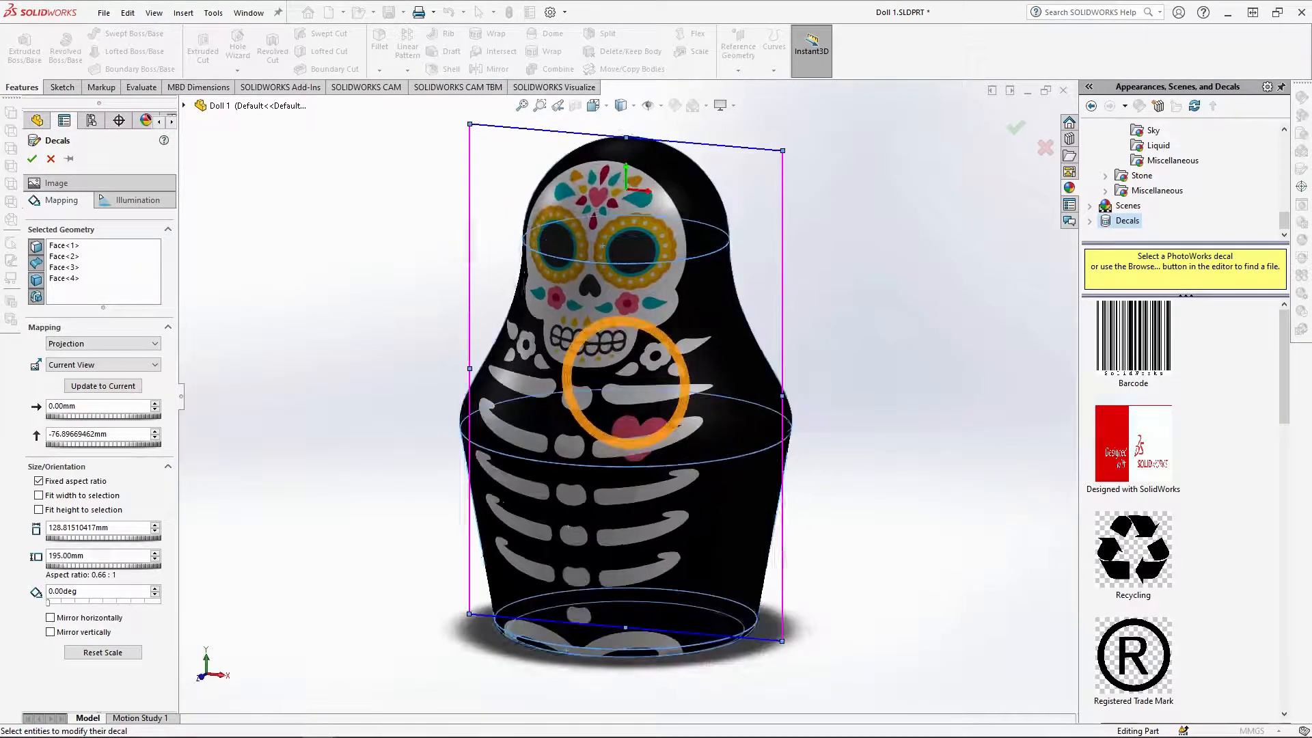
left_click(32, 159)
Save and close Doll 1 and switch to the open part Doll 2.SLDPRT
middle_click_drag(369, 404, 757, 527)
key("ctrl+s")
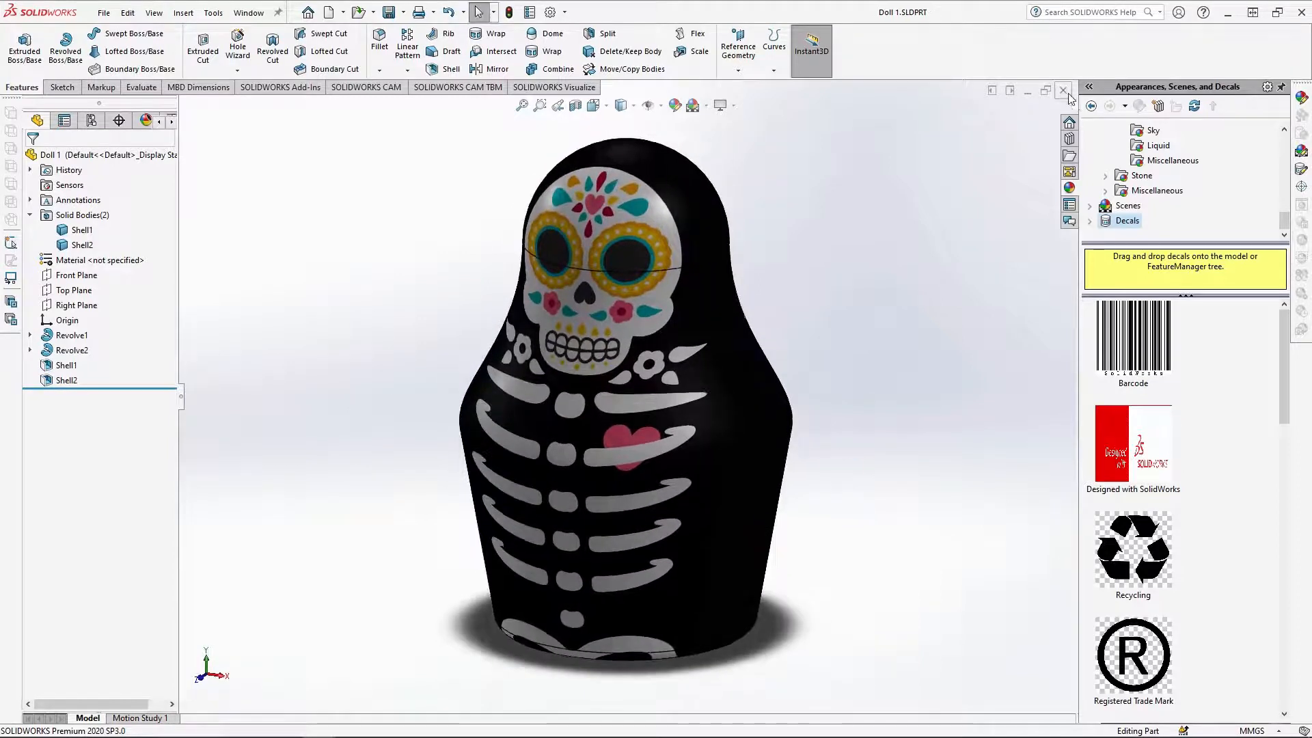
left_click(1064, 91)
left_click(248, 13)
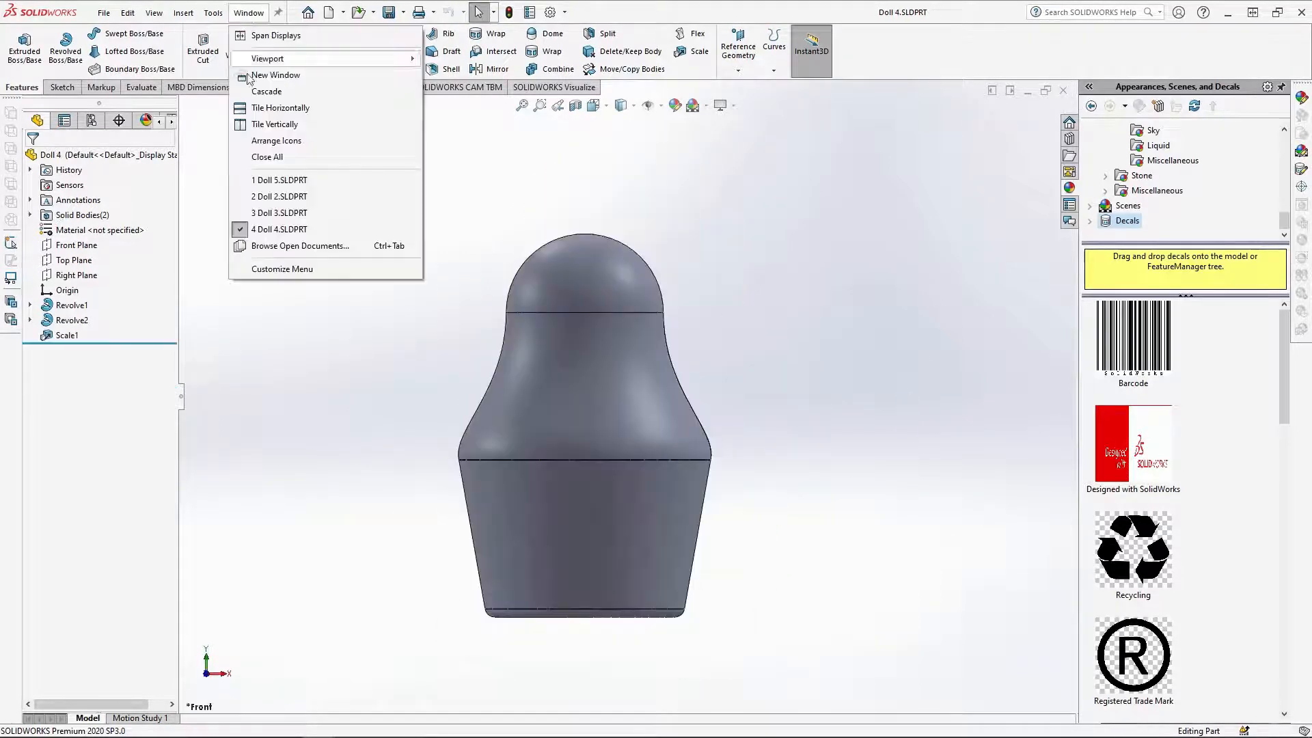
left_click(287, 196)
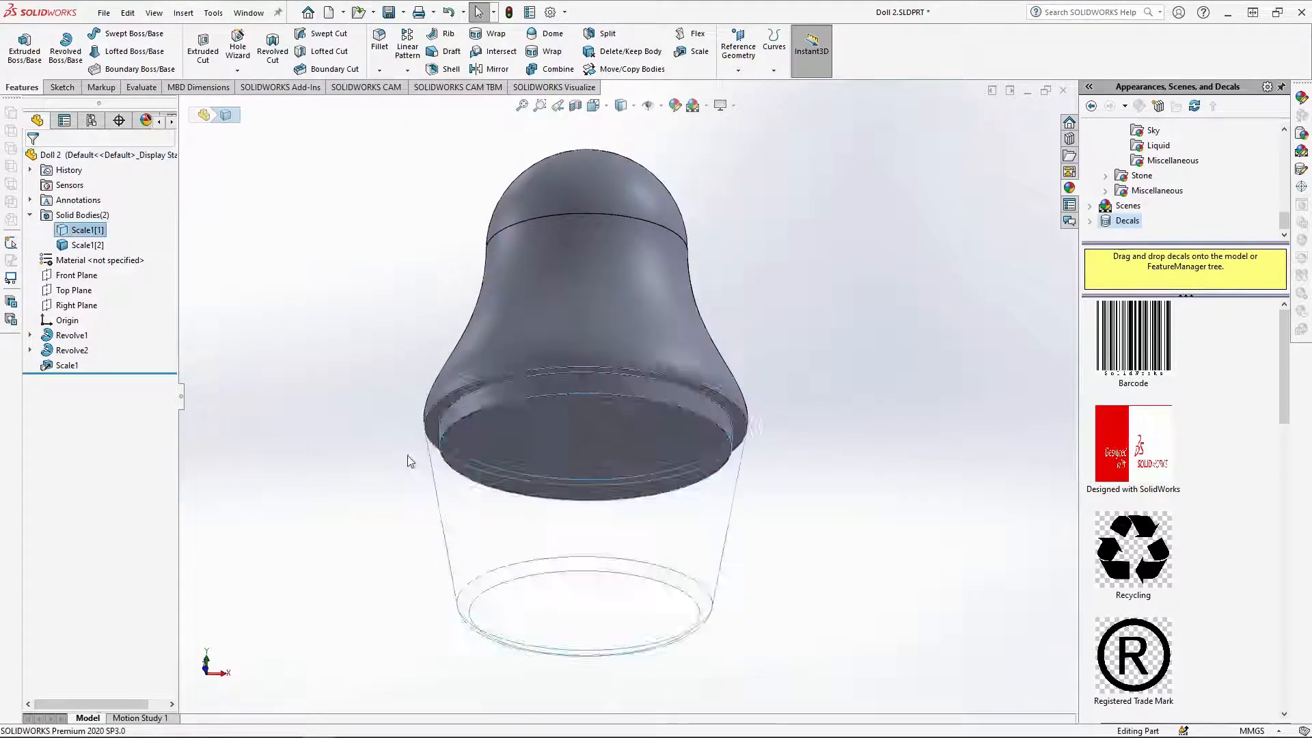
Shell both bodies of Doll 2 and apply the unfinished ash 2d wood appearance to them with an adjusted mapping style
right_click(81, 245)
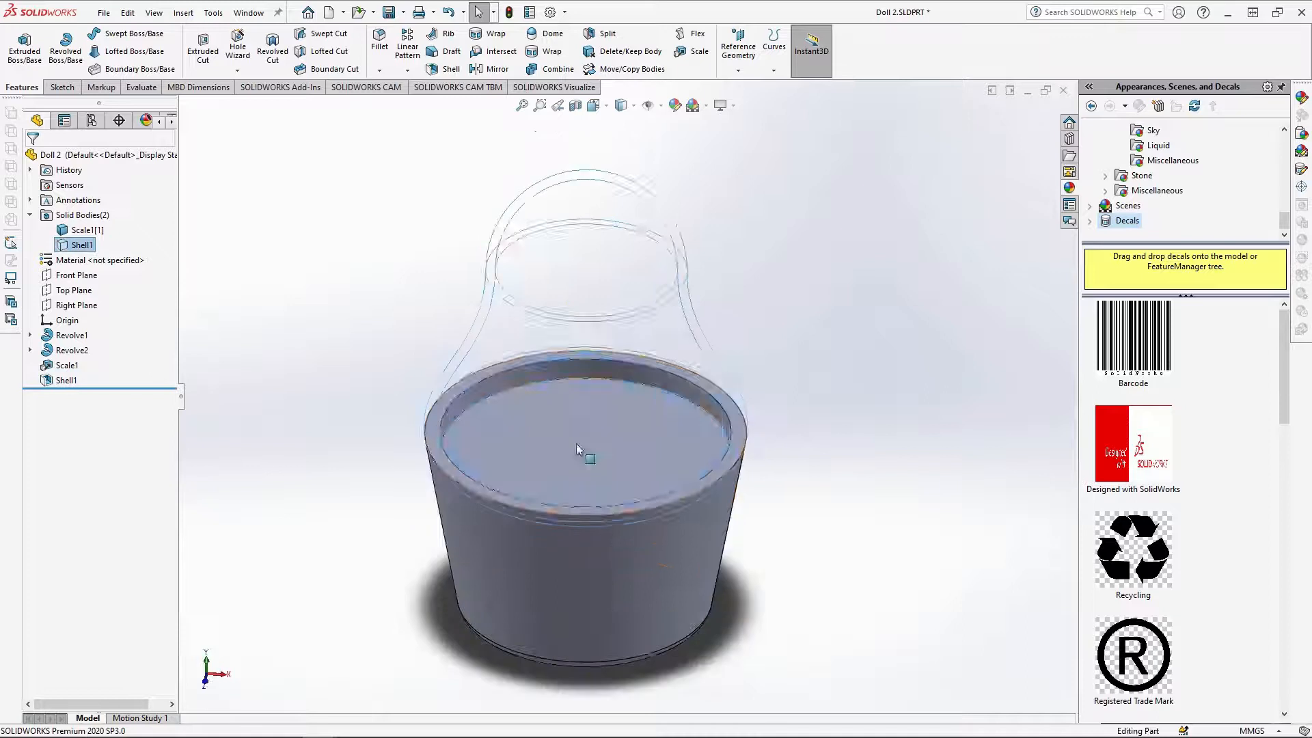
left_click(1301, 97)
scroll(1162, 185, "down", 4)
left_click(1166, 159)
left_click(1140, 542)
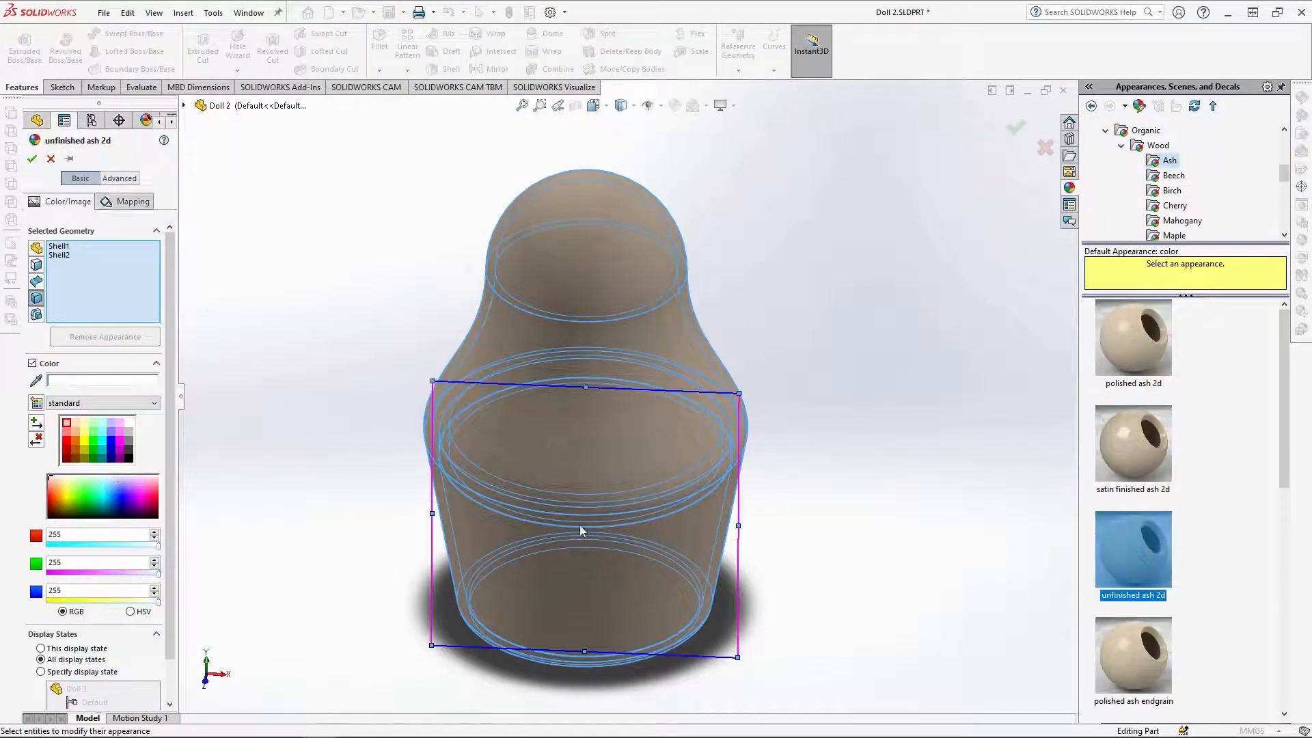
left_click(122, 201)
left_click(119, 436)
left_click(31, 159)
Apply the white car paint appearance to all outer faces of Doll 2, including the base, recoloured to red RGB 207, 0, 46
left_click(572, 265)
left_click(576, 412, "ctrl")
left_click(615, 458, "ctrl")
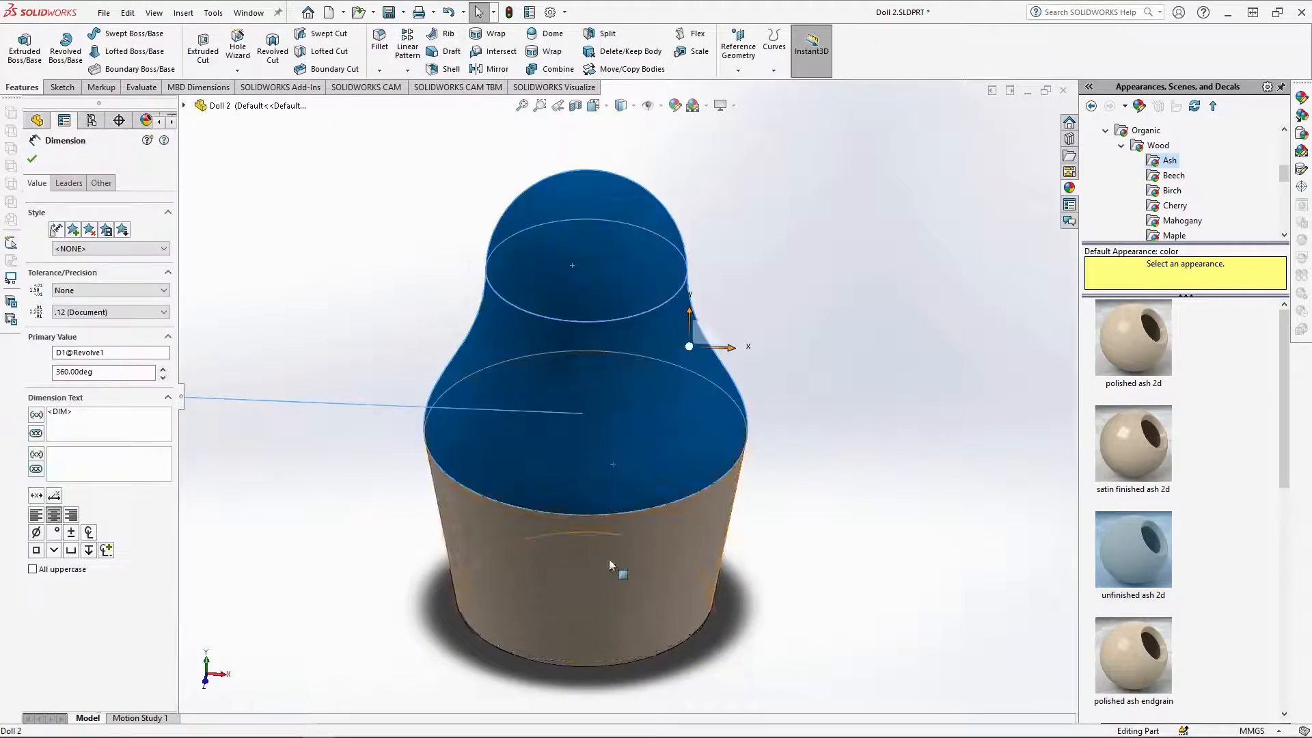
left_click(609, 563, "ctrl")
middle_click_drag(614, 690, 615, 650)
left_click(615, 649, "ctrl")
left_click(605, 645, "ctrl")
left_click(594, 105)
left_click(612, 157)
left_click(1301, 98)
left_click(1154, 189)
left_click(1133, 443)
left_click(159, 521)
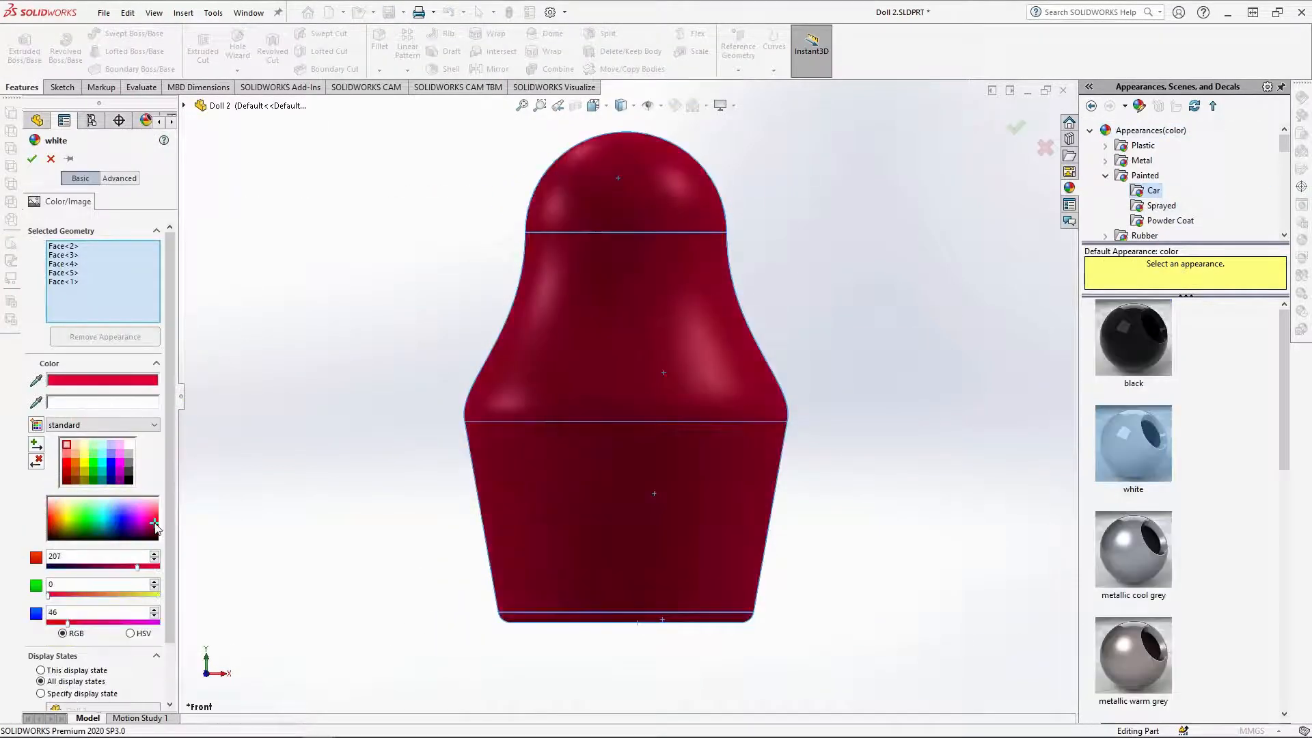
left_click(32, 158)
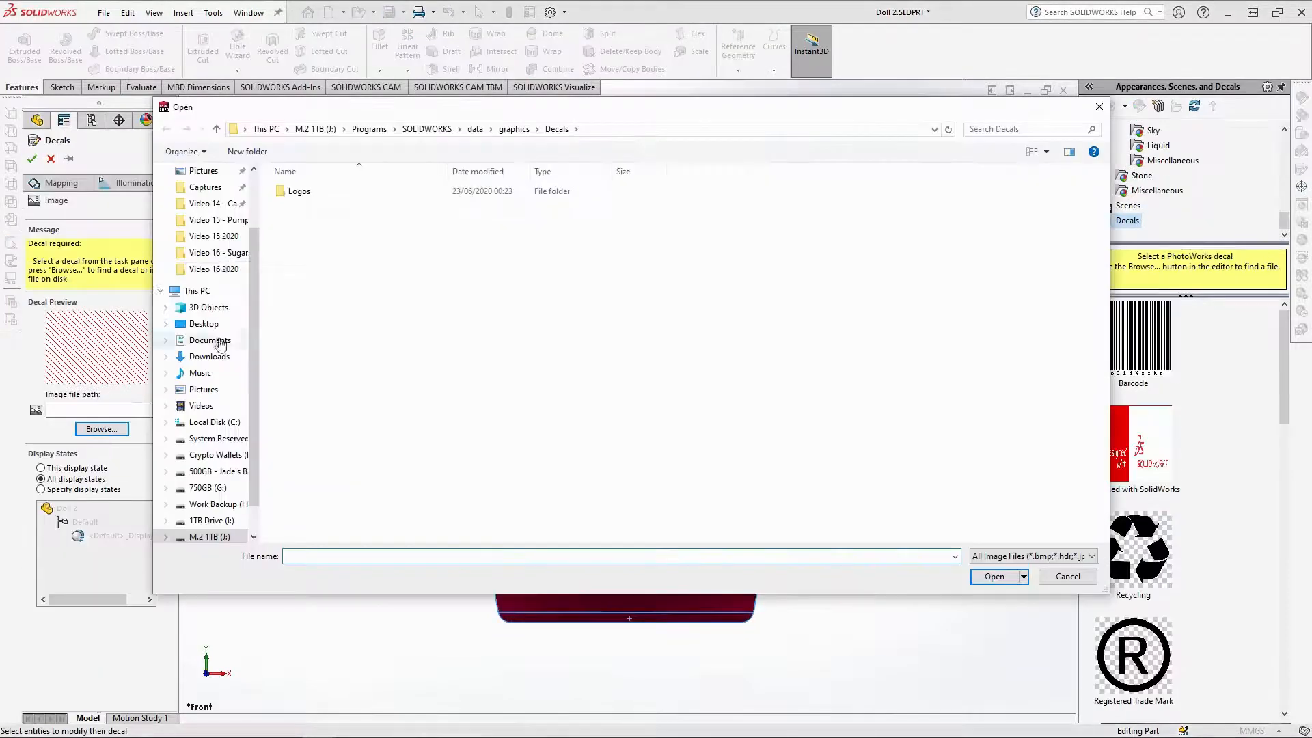
Load the sugar skull image as a decal on Doll 2's outer faces and mask it with the image's alpha channel
left_click(205, 260)
double_click(381, 205)
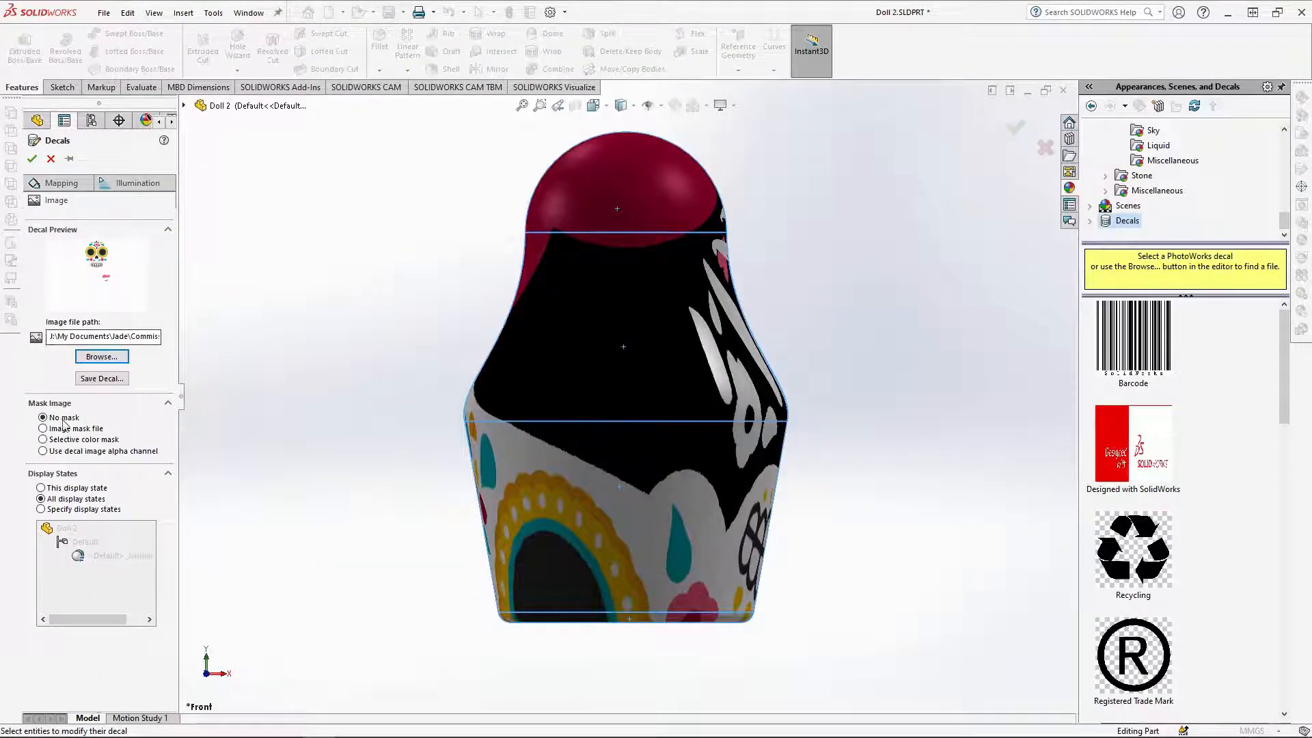
left_click(43, 452)
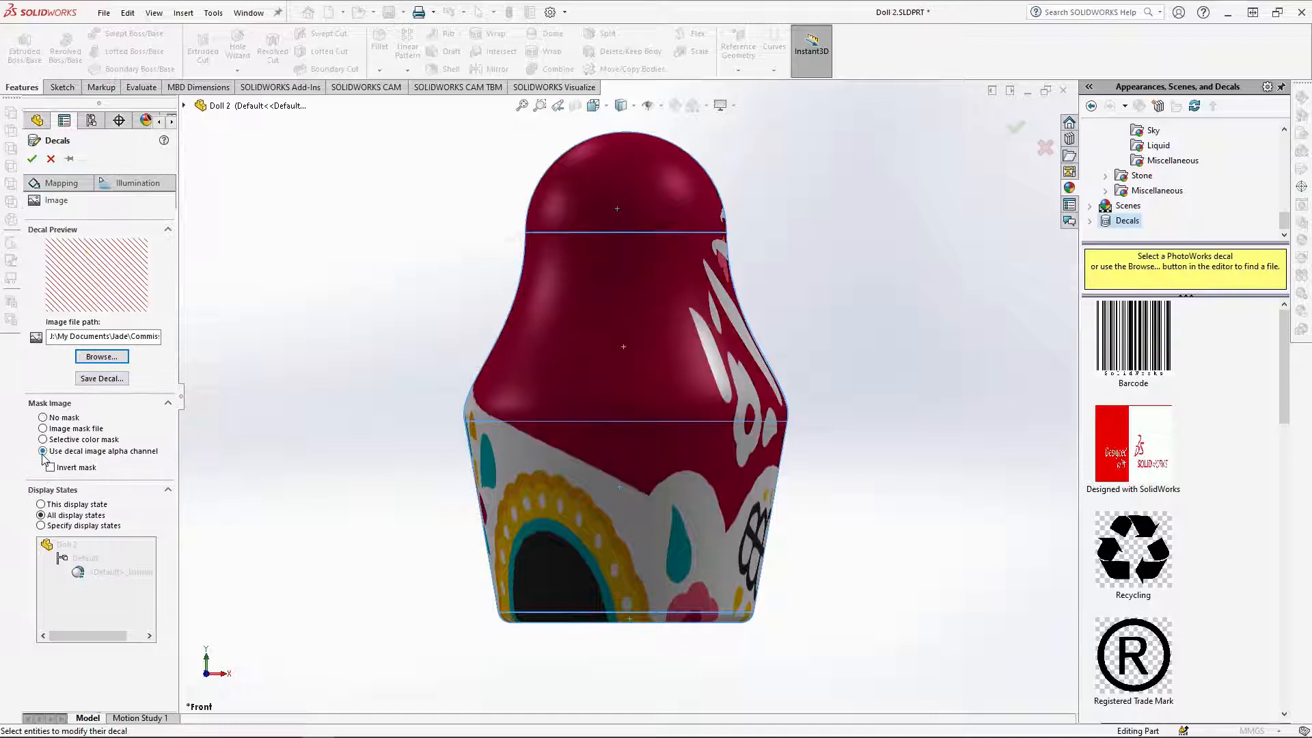
left_click(43, 418)
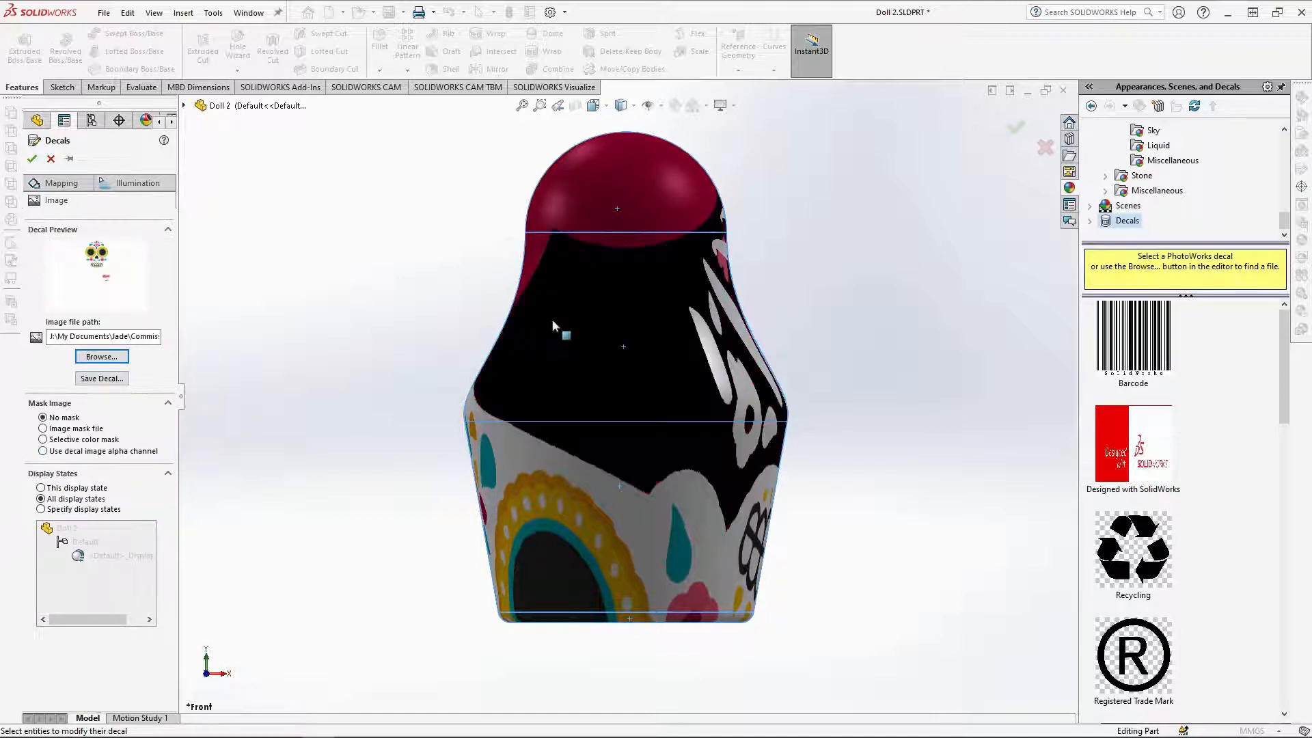
left_click(43, 451)
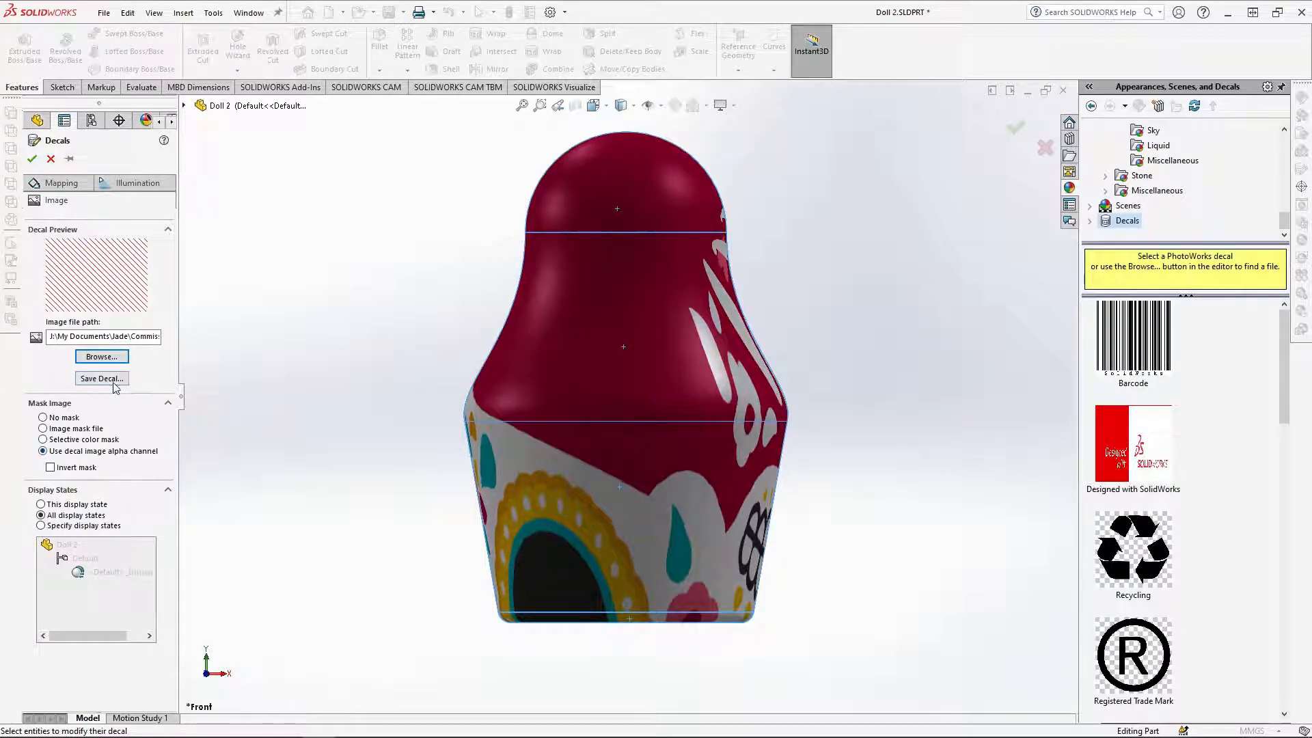
Set the Doll 2 decal's mapping to projection with the current view as direction
left_click(61, 182)
left_click(88, 344)
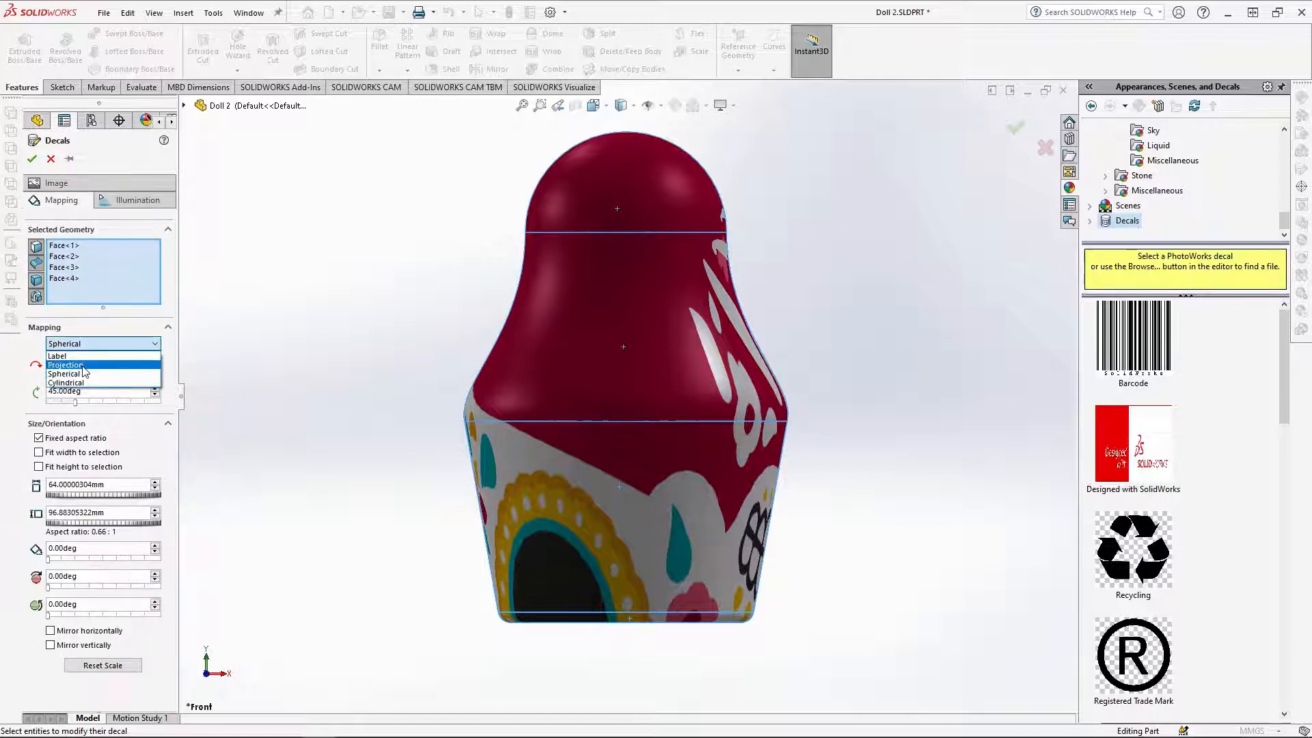
left_click(82, 366)
left_click(102, 365)
left_click(75, 375)
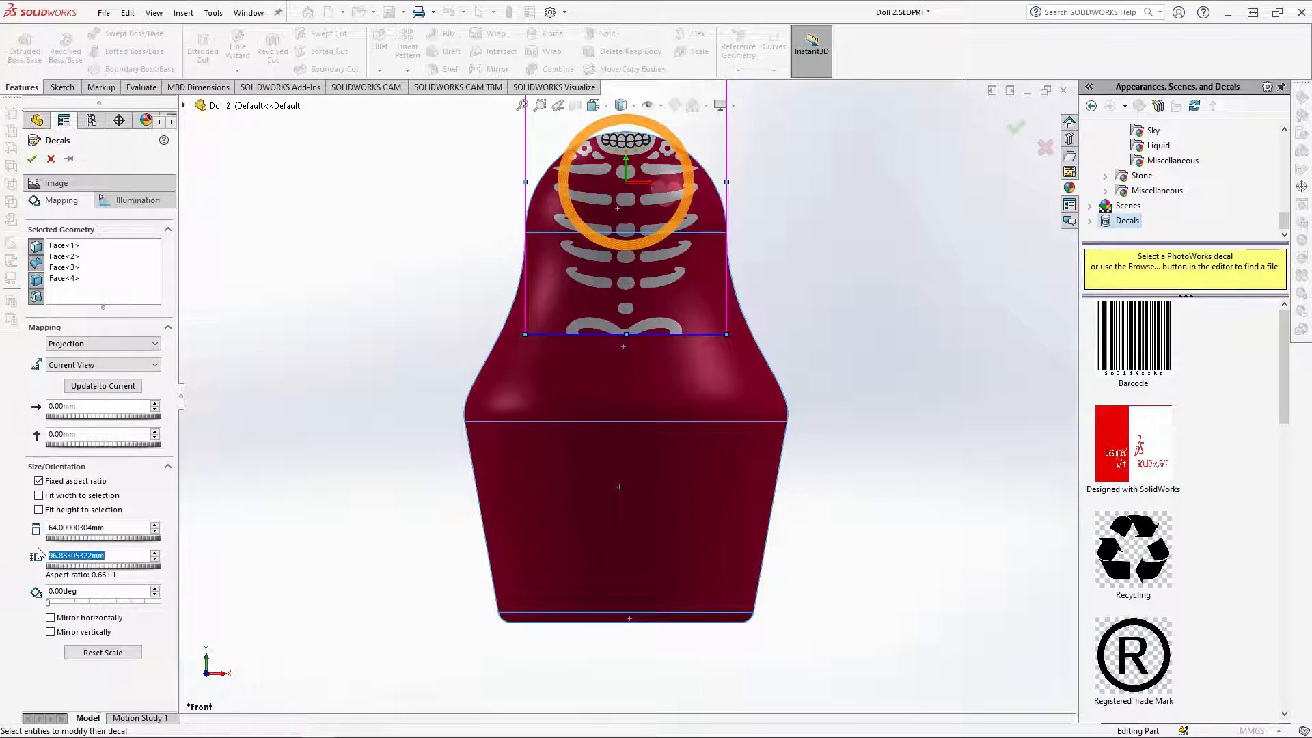
Set the decal height to 156 mm, shift it down about 62 mm to cover Doll 2's front, and accept it
type("156")
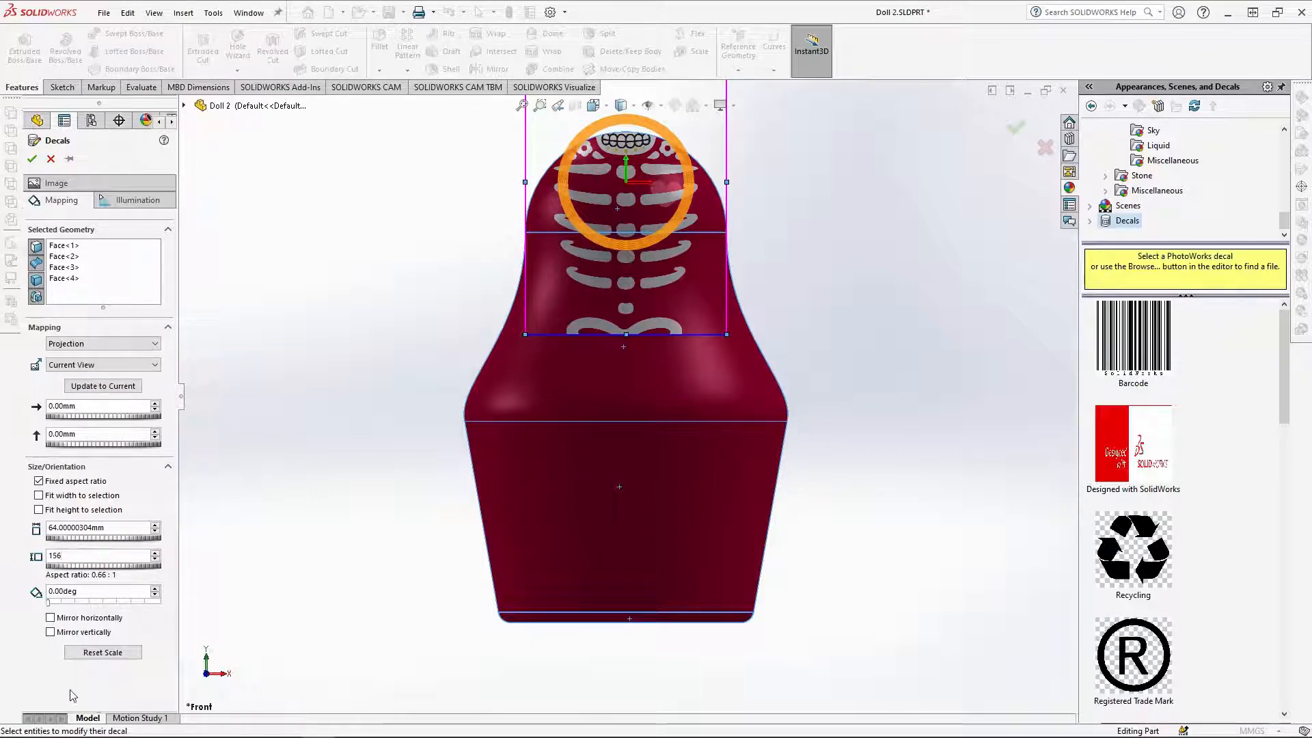
key("Return")
left_click_drag(610, 310, 609, 481)
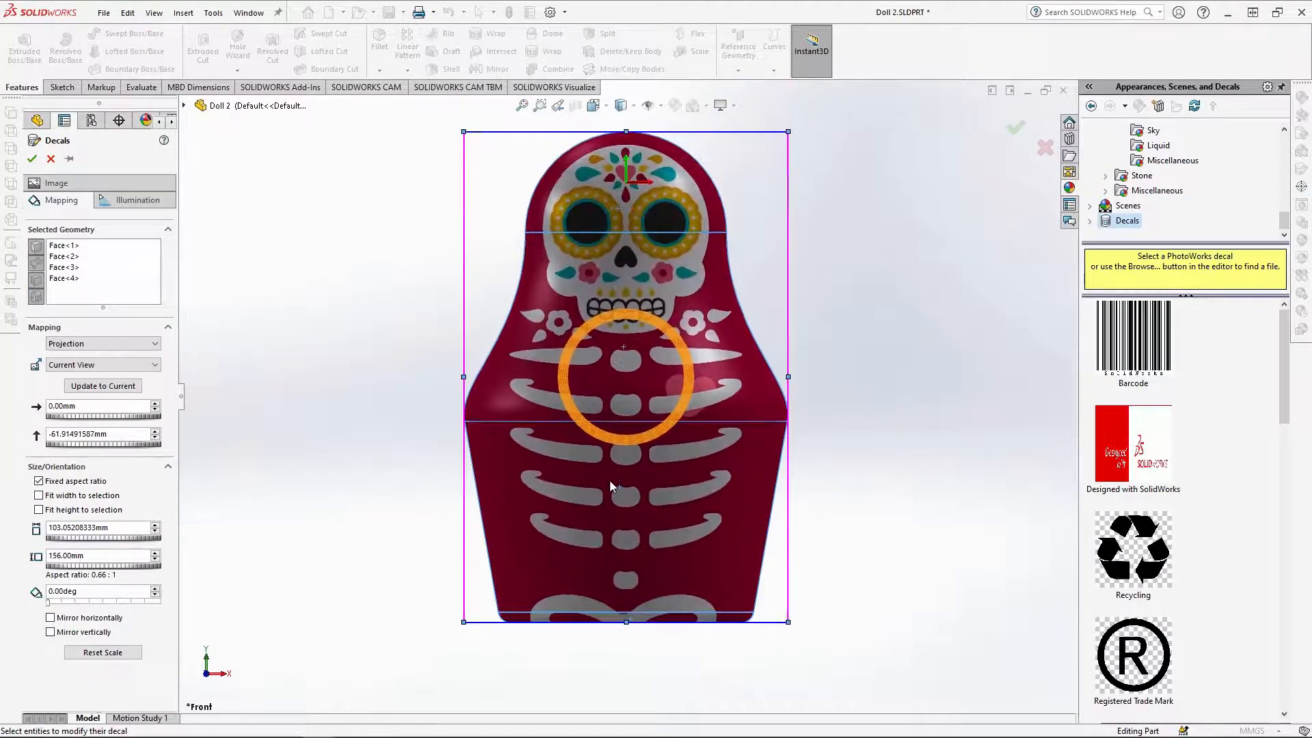
middle_click_drag(525, 560, 635, 512)
left_click(31, 158)
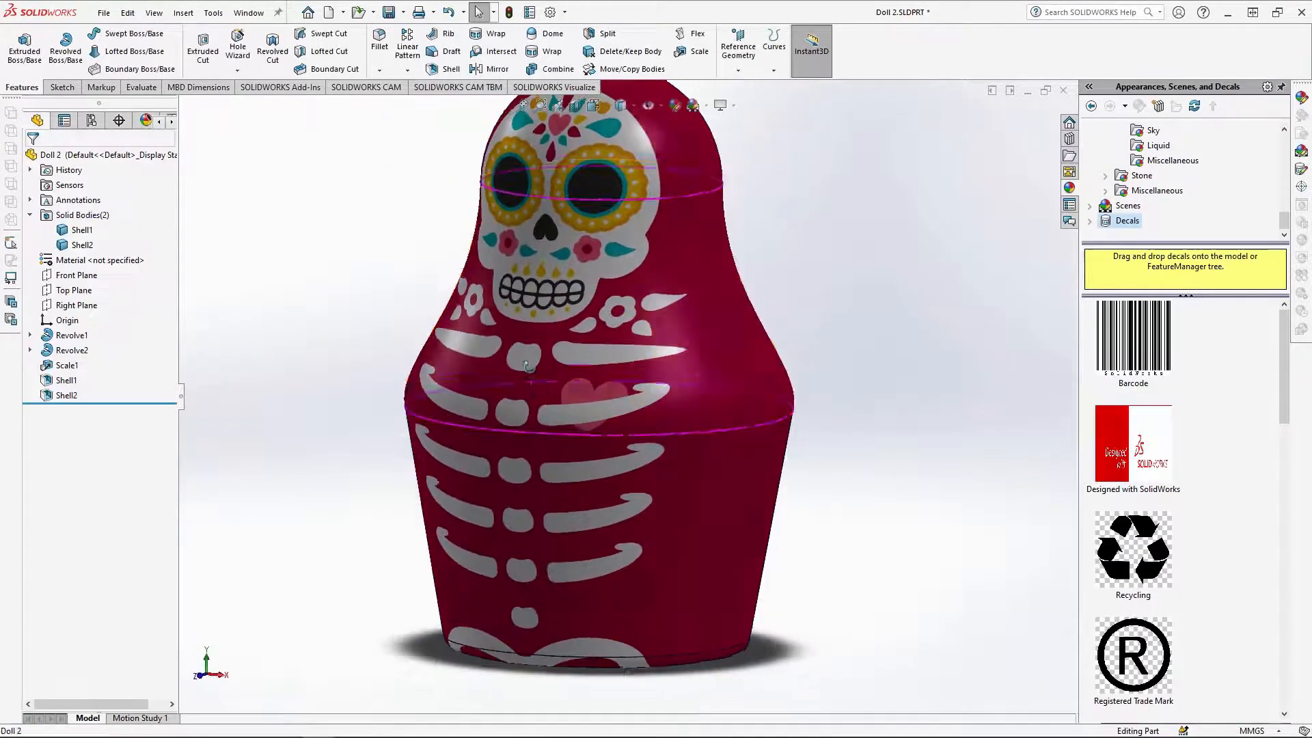
Save and close Doll 2 and switch to the open part Doll 3.SLDPRT
scroll(576, 342, "up", 2)
key("ctrl+s")
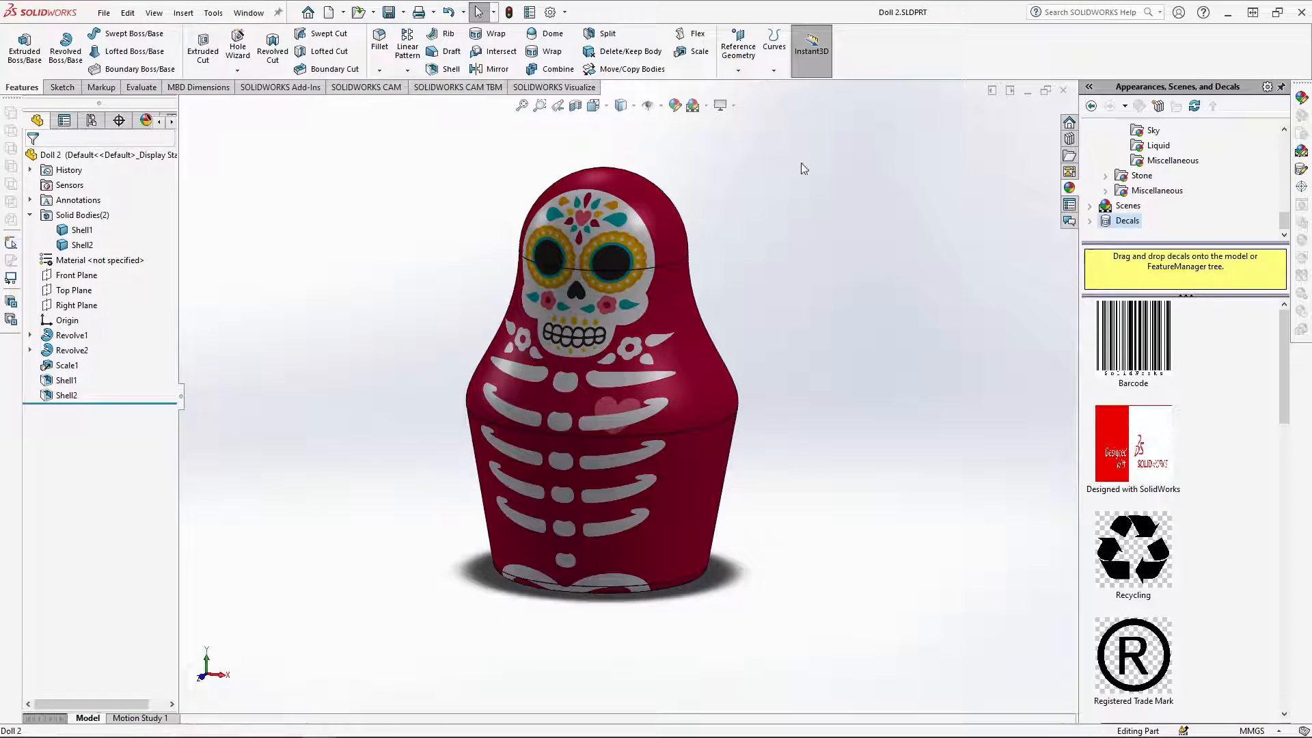
left_click(1064, 91)
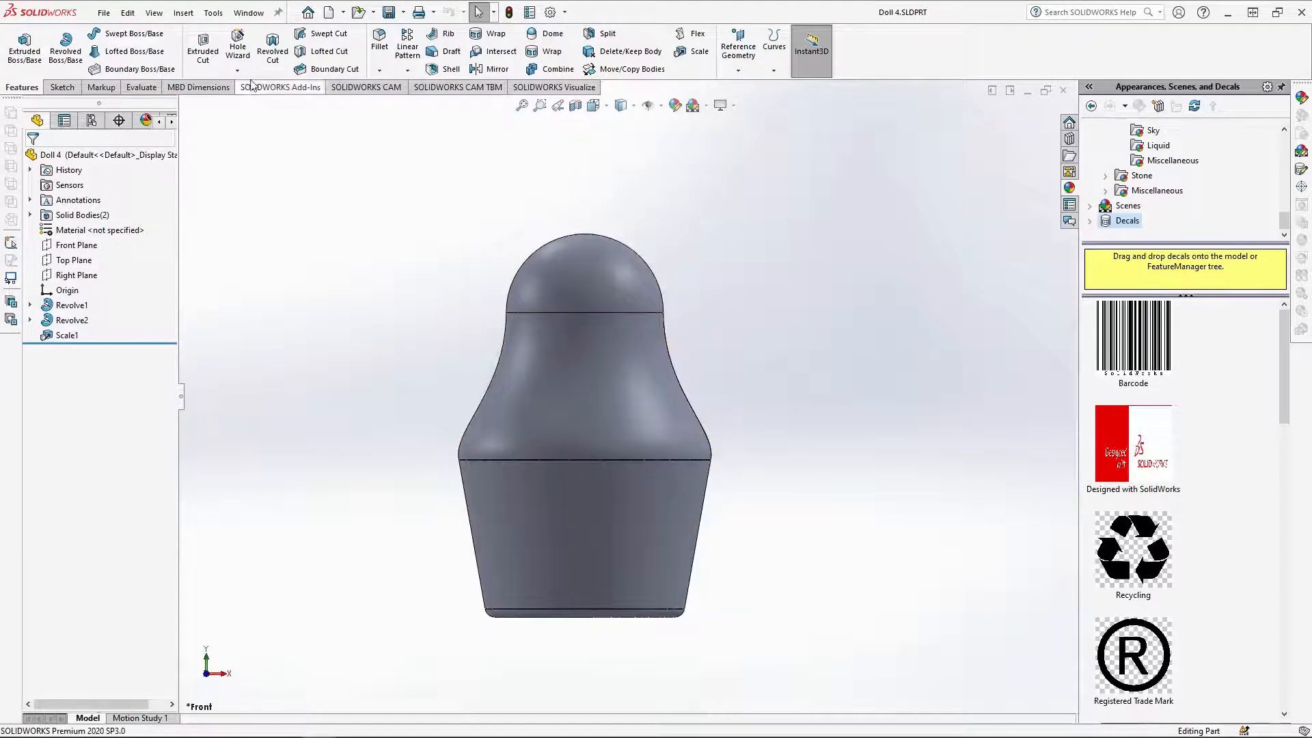
left_click(215, 13)
mouse_move(236, 15)
left_click(276, 189)
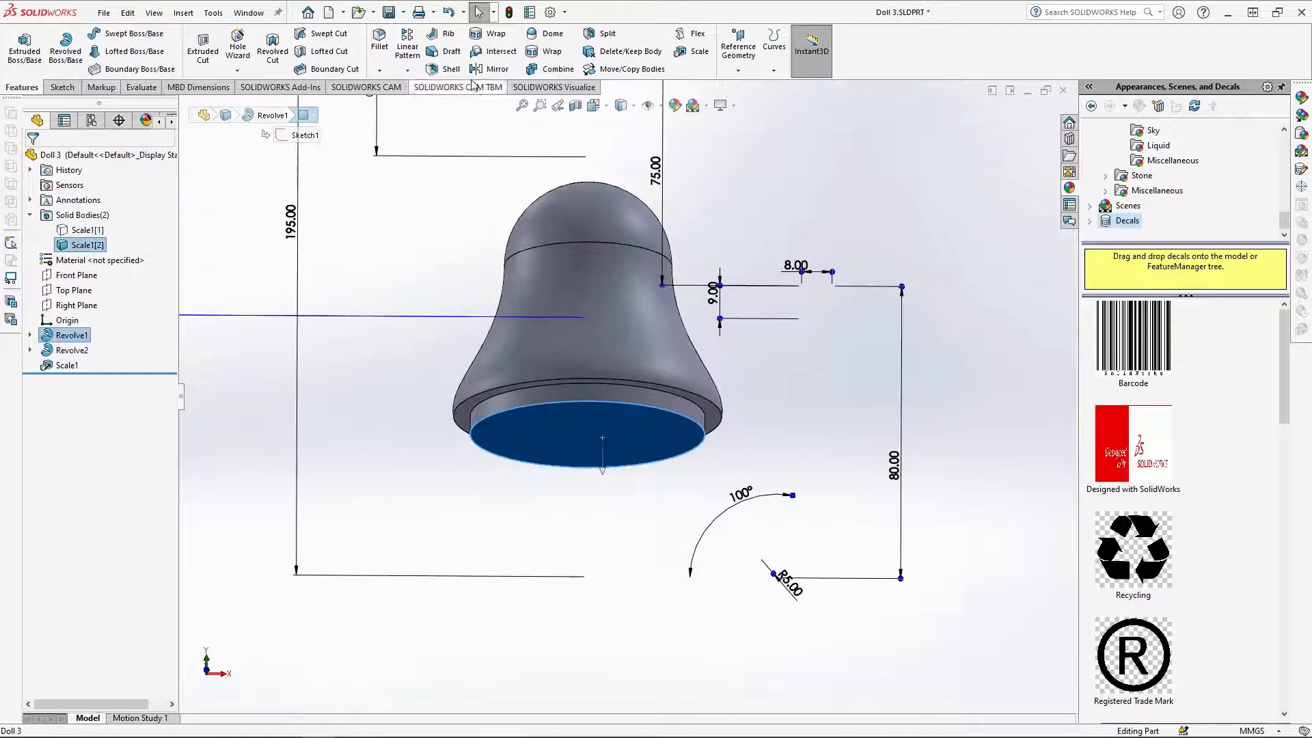
Shell both bodies of Doll 3 with a 3 mm wall, removing the flat mating face of each
left_click(443, 69)
key("Return")
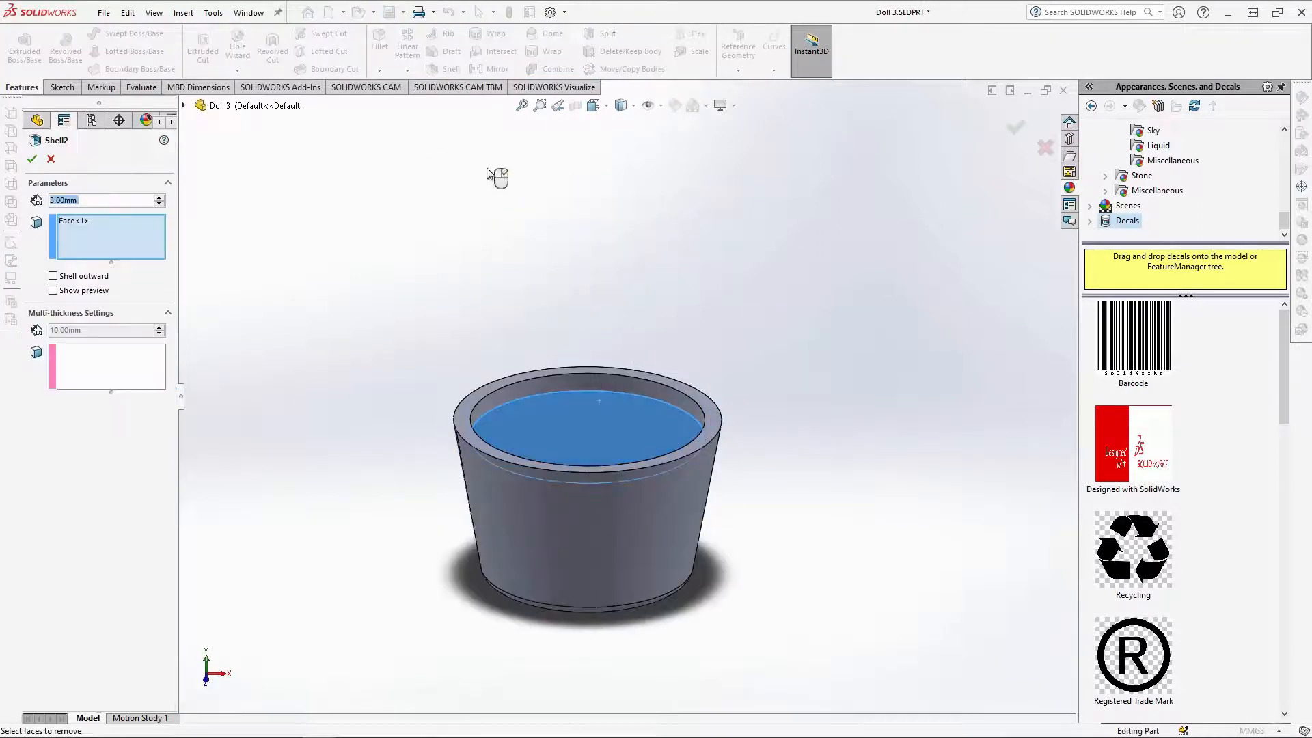
key("Return")
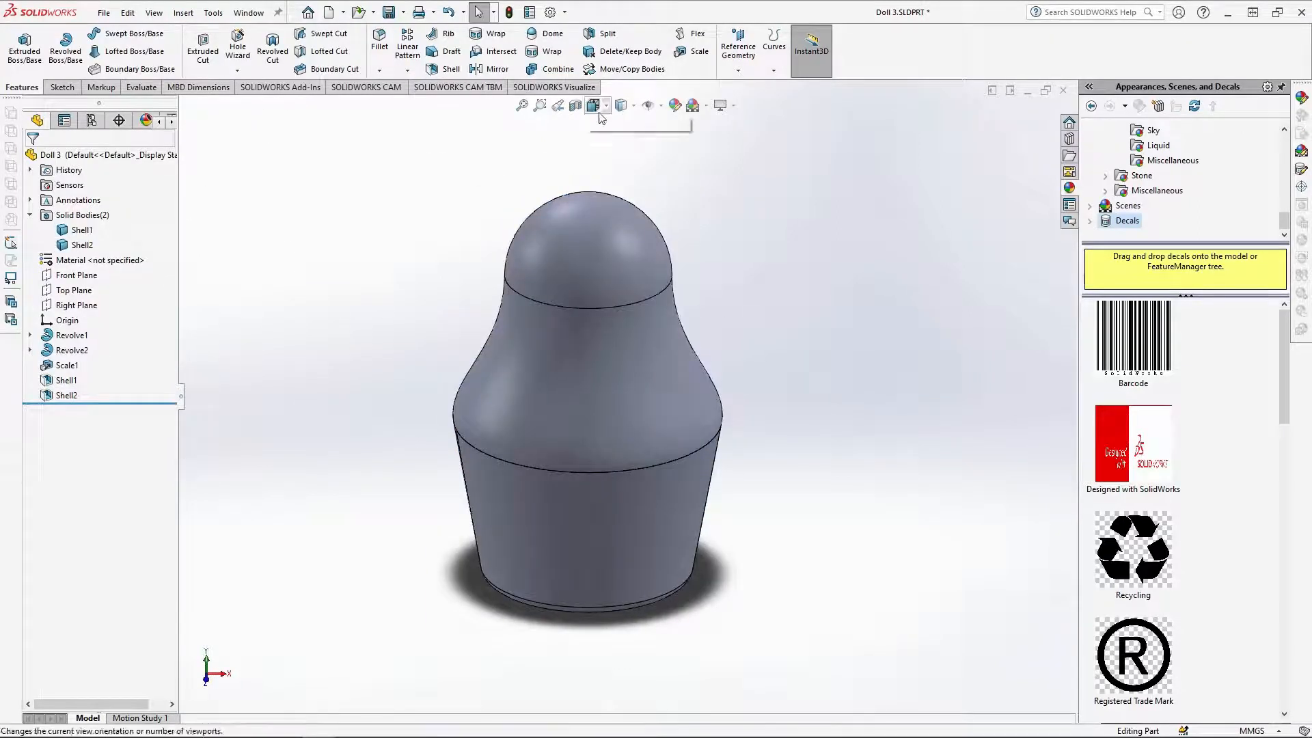
Apply the unfinished ash 2d wood appearance to both shelled bodies of Doll 3
key("ctrl+1")
left_click(81, 230)
left_click(81, 245, "ctrl")
left_click(1301, 97)
scroll(1161, 185, "down", 4)
left_click(1157, 145)
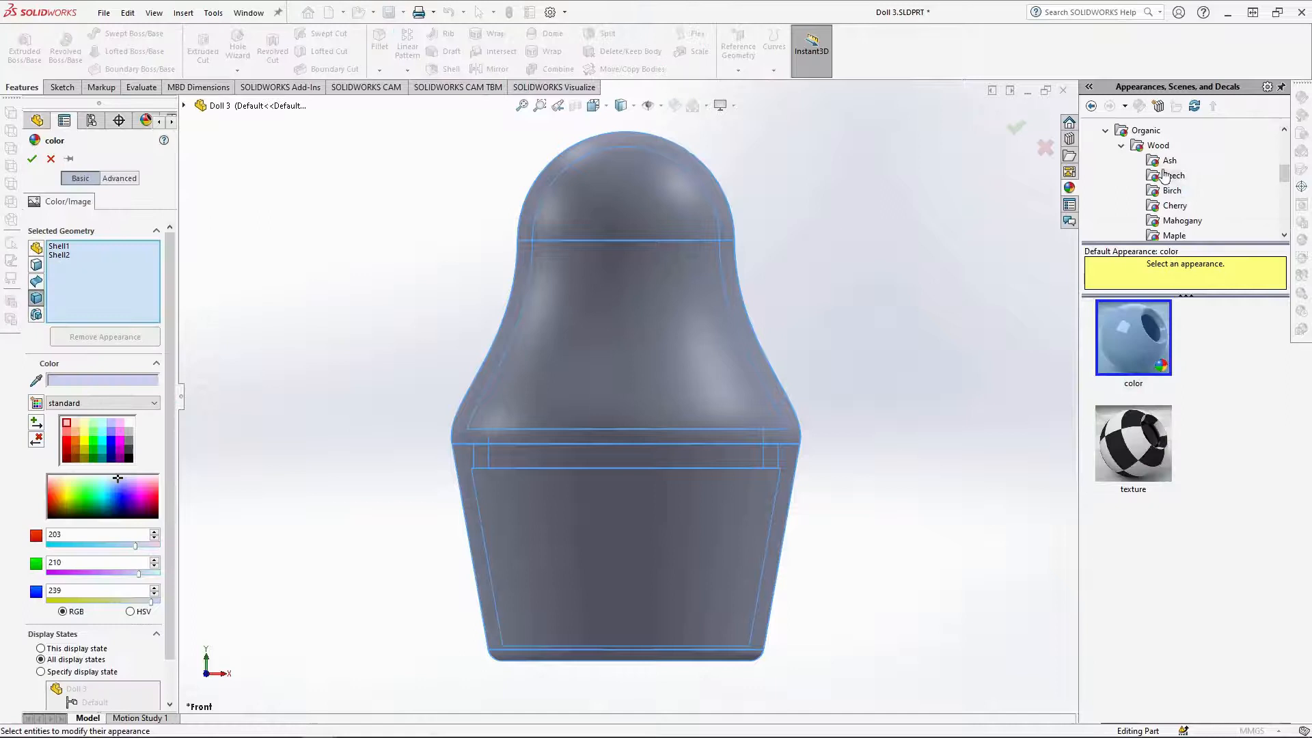
left_click(1164, 161)
left_click(1133, 548)
left_click(1016, 127)
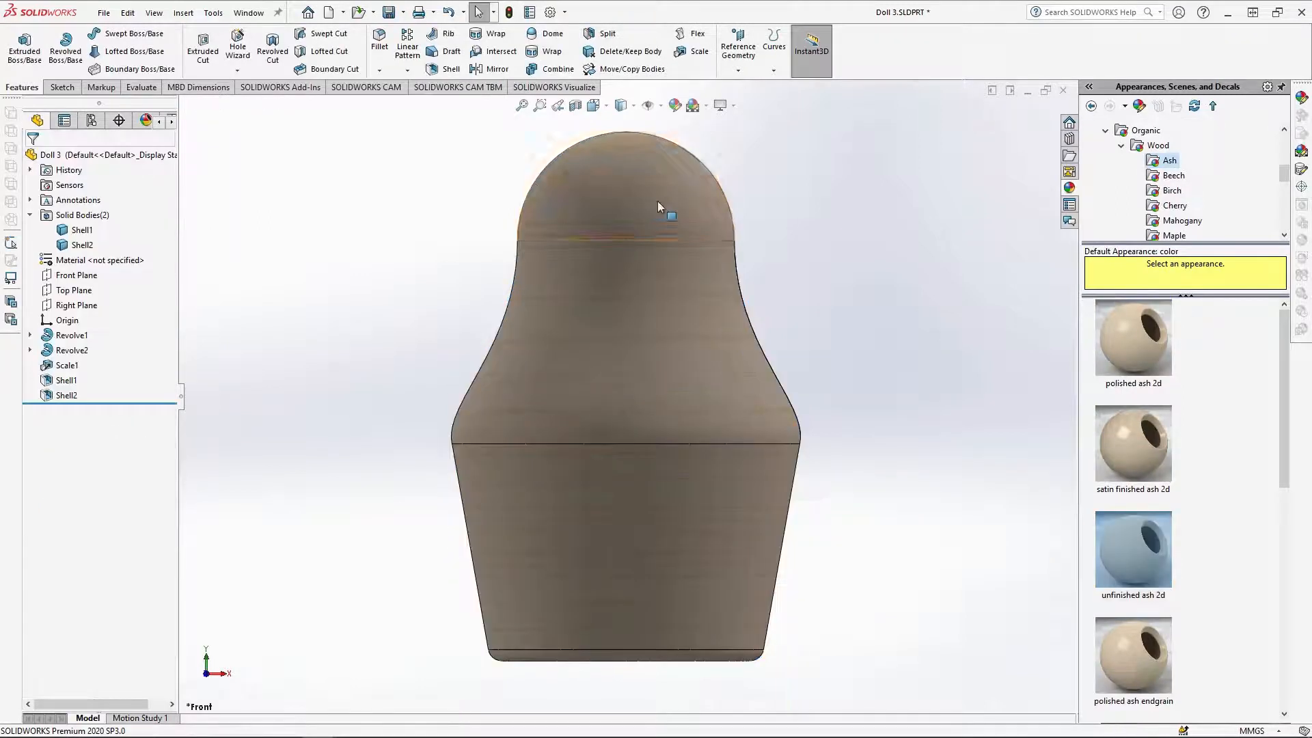
Paint Doll 3's five outer faces with the white car paint appearance recoloured to orange, RGB 255, 157, 15
left_click(657, 201)
left_click(663, 354, "ctrl")
left_click(624, 622, "ctrl")
left_click(649, 659, "ctrl")
middle_click_drag(678, 680, 680, 662)
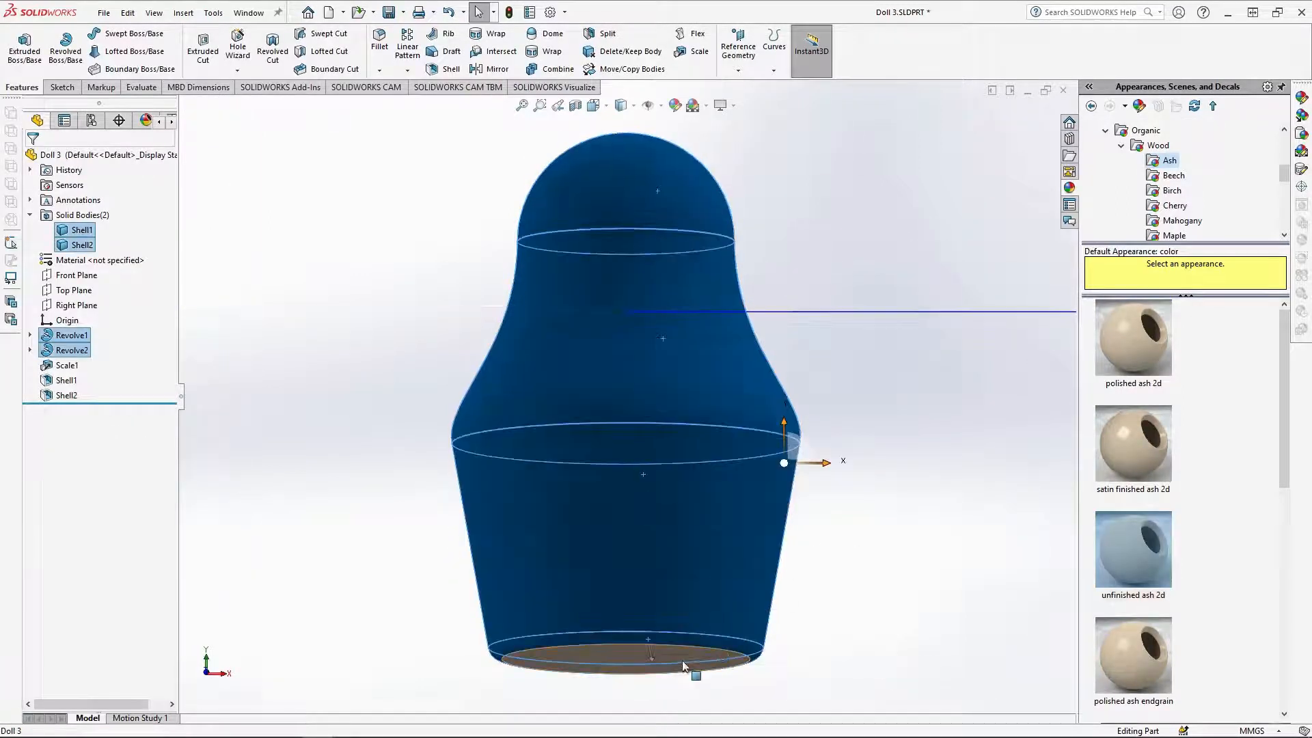
left_click(679, 661, "ctrl")
left_click(1301, 97)
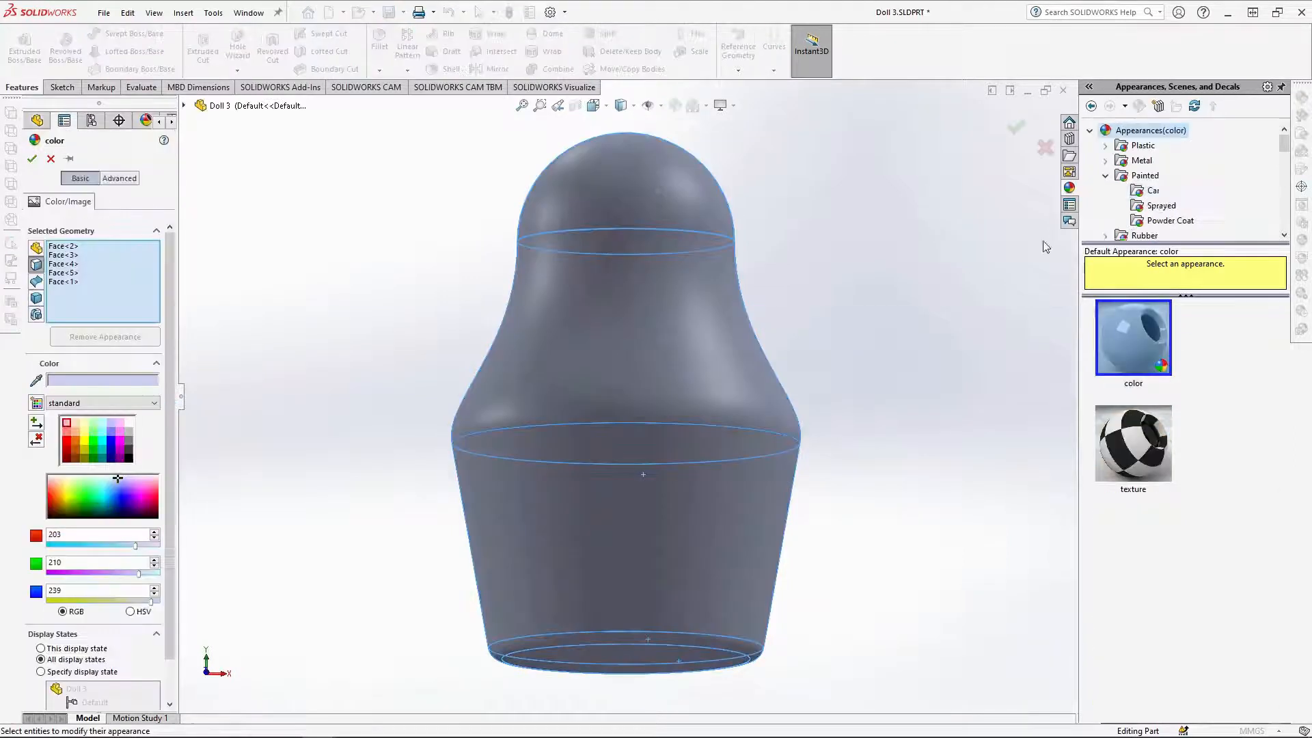
left_click(61, 521)
middle_click_drag(513, 363, 512, 376)
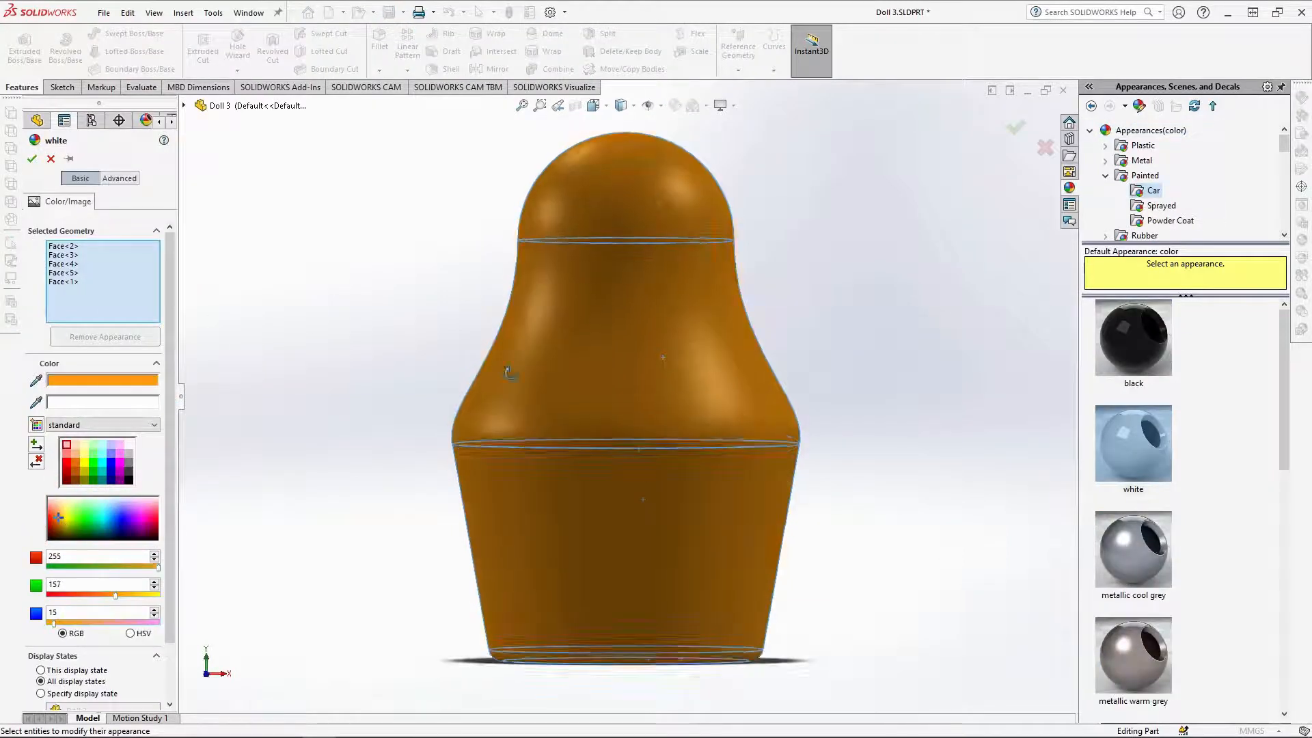
key("Return")
Add the sugar skull image as a decal on Doll 3's outer faces in front view, masked by its alpha channel
left_click(602, 213)
left_click(610, 358, "ctrl")
left_click(641, 542, "ctrl")
left_click(622, 660, "ctrl")
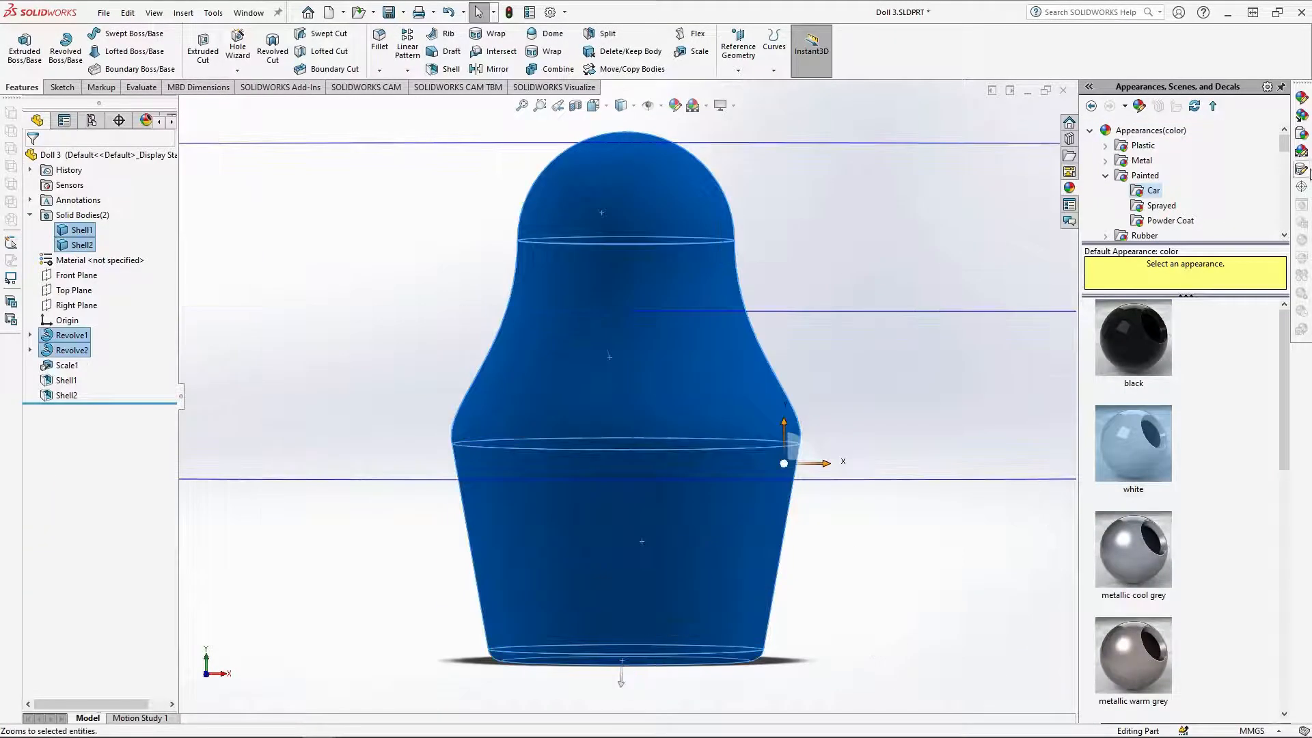
left_click(1301, 169)
left_click(593, 105)
left_click(610, 162)
left_click(101, 428)
left_click(225, 254)
double_click(383, 211)
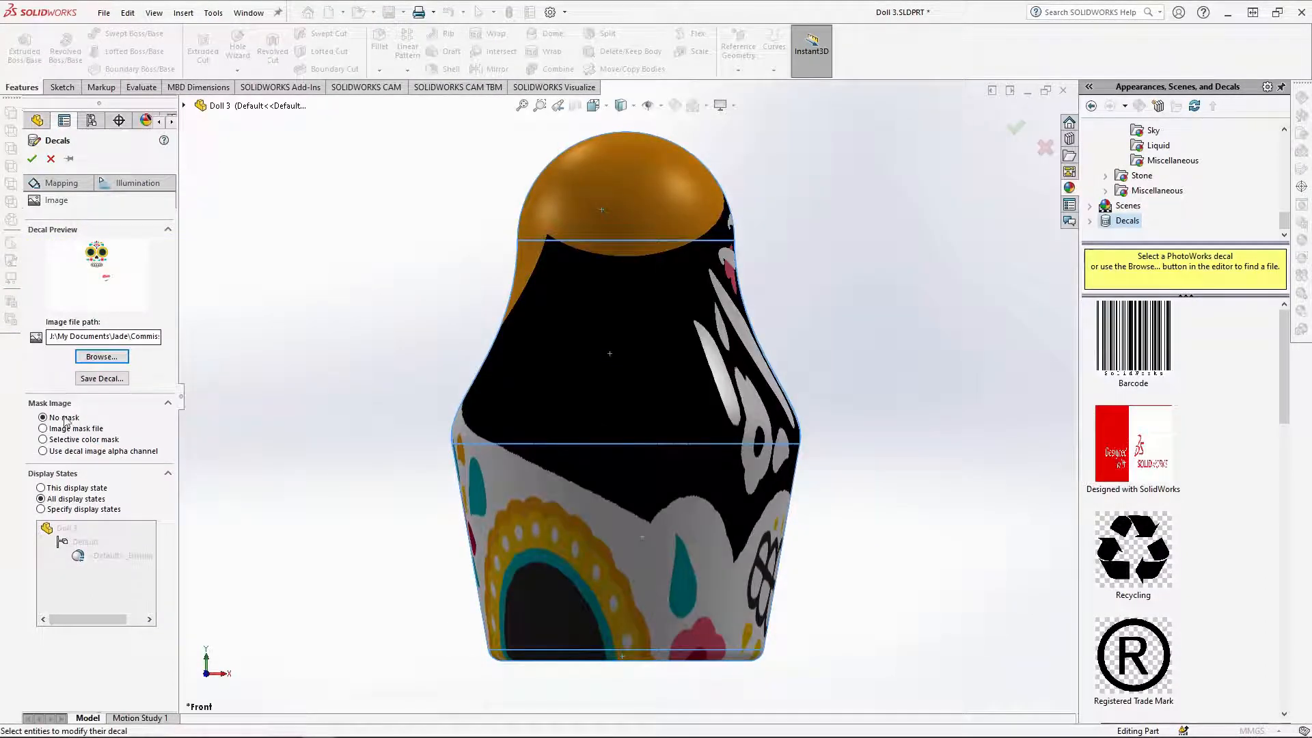
left_click(61, 452)
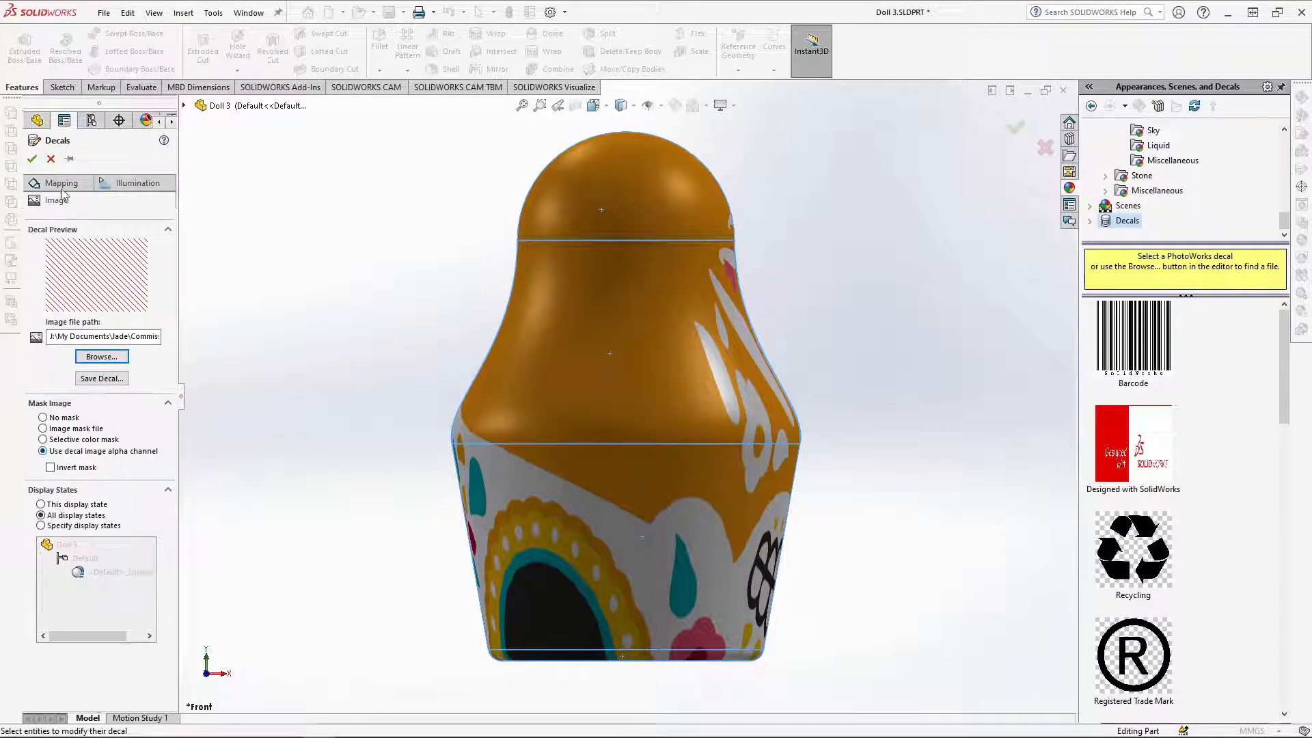
Project Doll 3's decal along the current view, set its height to 107.25 mm, shift it down about 42.5 mm, and accept it
left_click(62, 189)
left_click(94, 347)
left_click(89, 366)
left_click(94, 364)
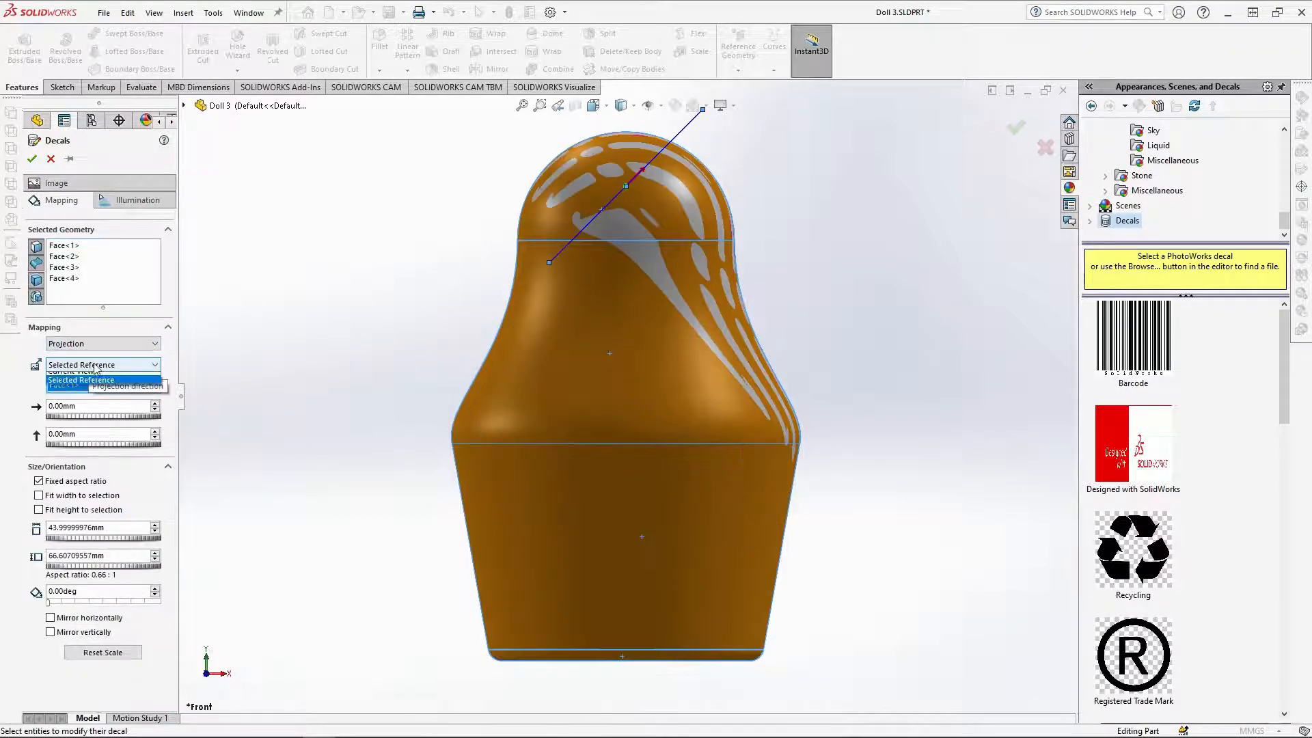
left_click(92, 375)
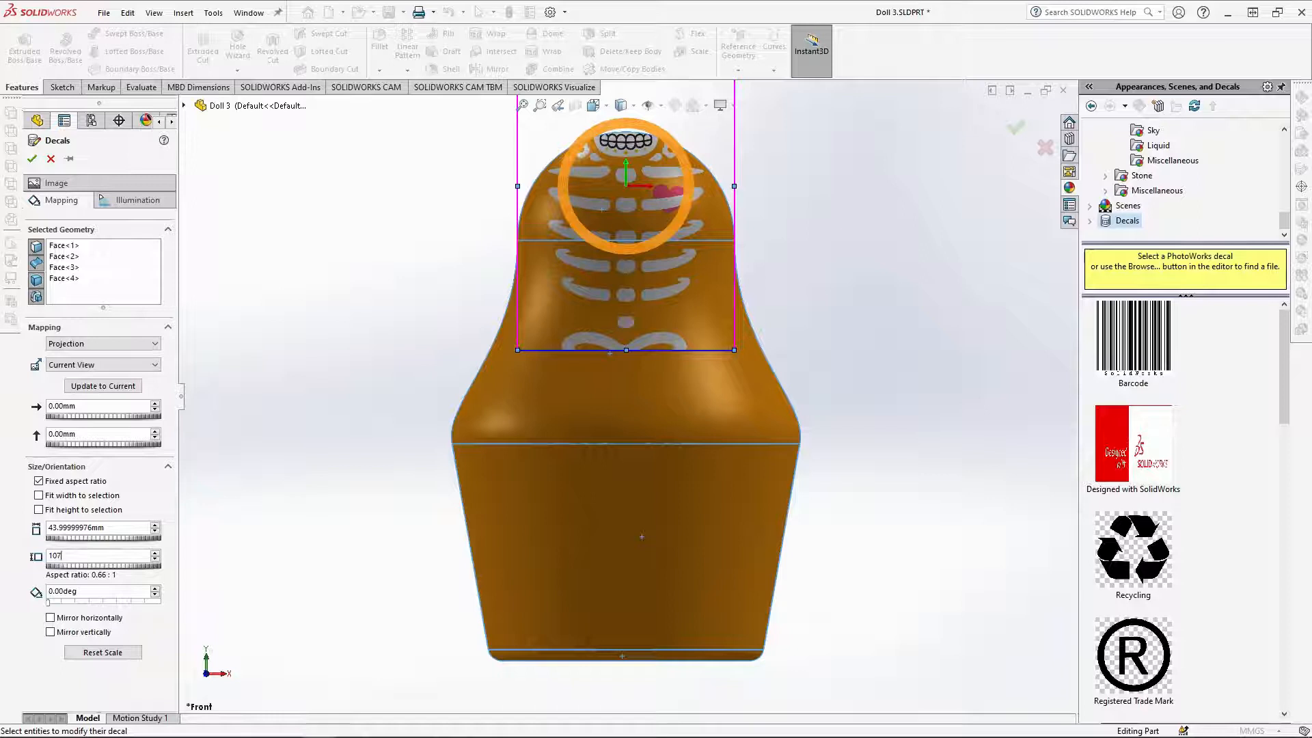
key("Return")
left_click_drag(628, 279, 637, 515)
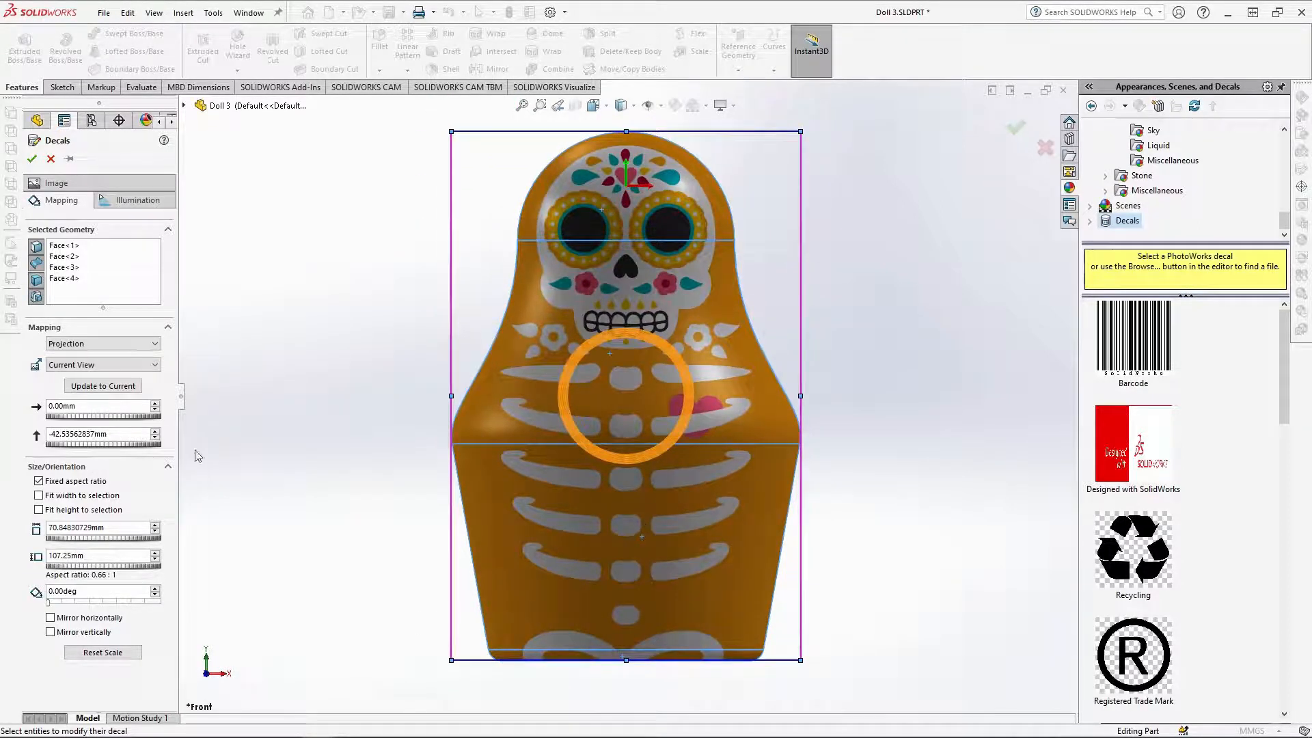
left_click(32, 159)
middle_click_drag(383, 356, 680, 385)
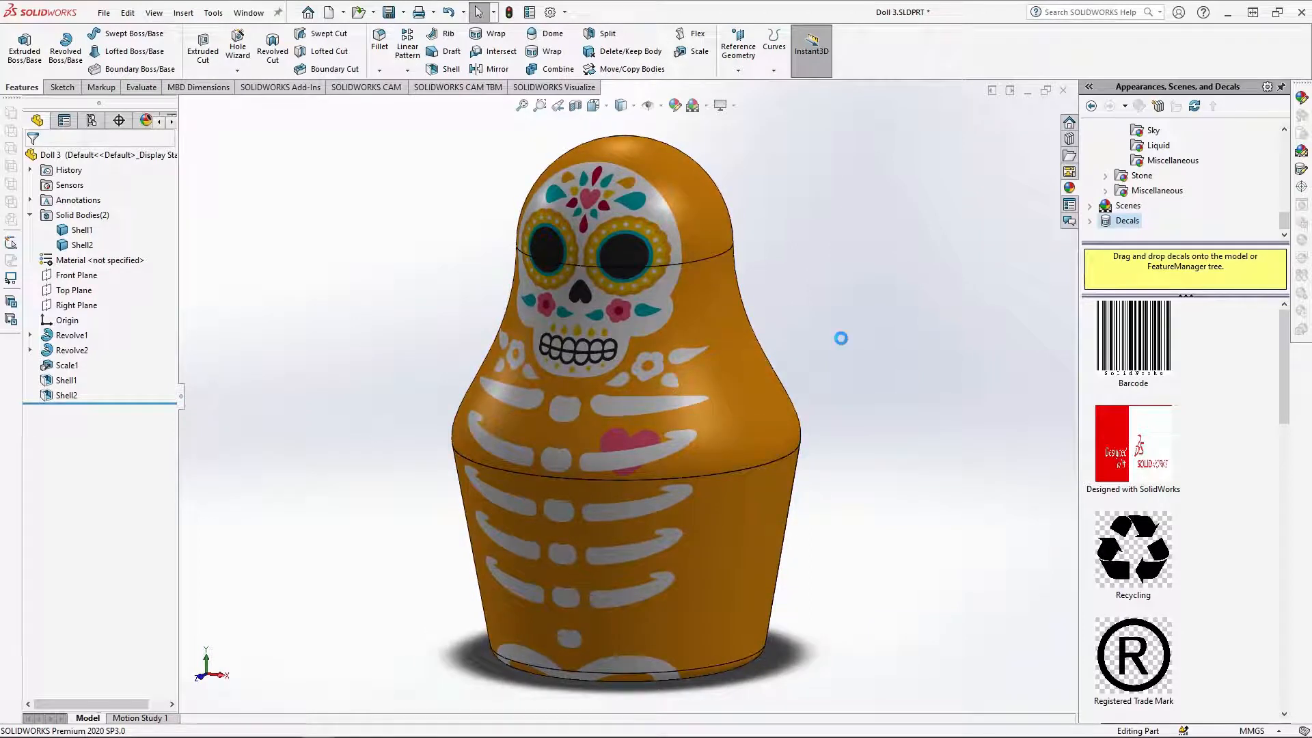
Close Doll 3 and shell both bodies of Doll 4, removing the flat mating face of each
left_click(1063, 93)
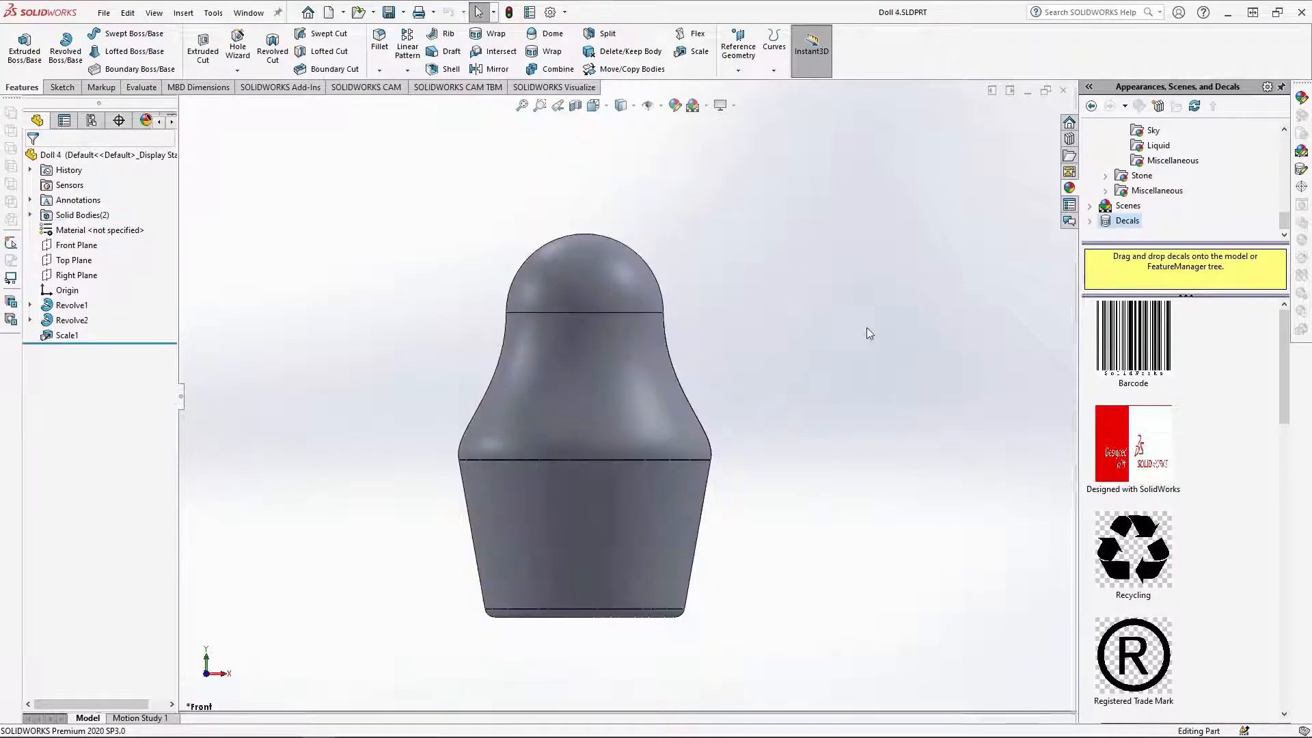
left_click(82, 231)
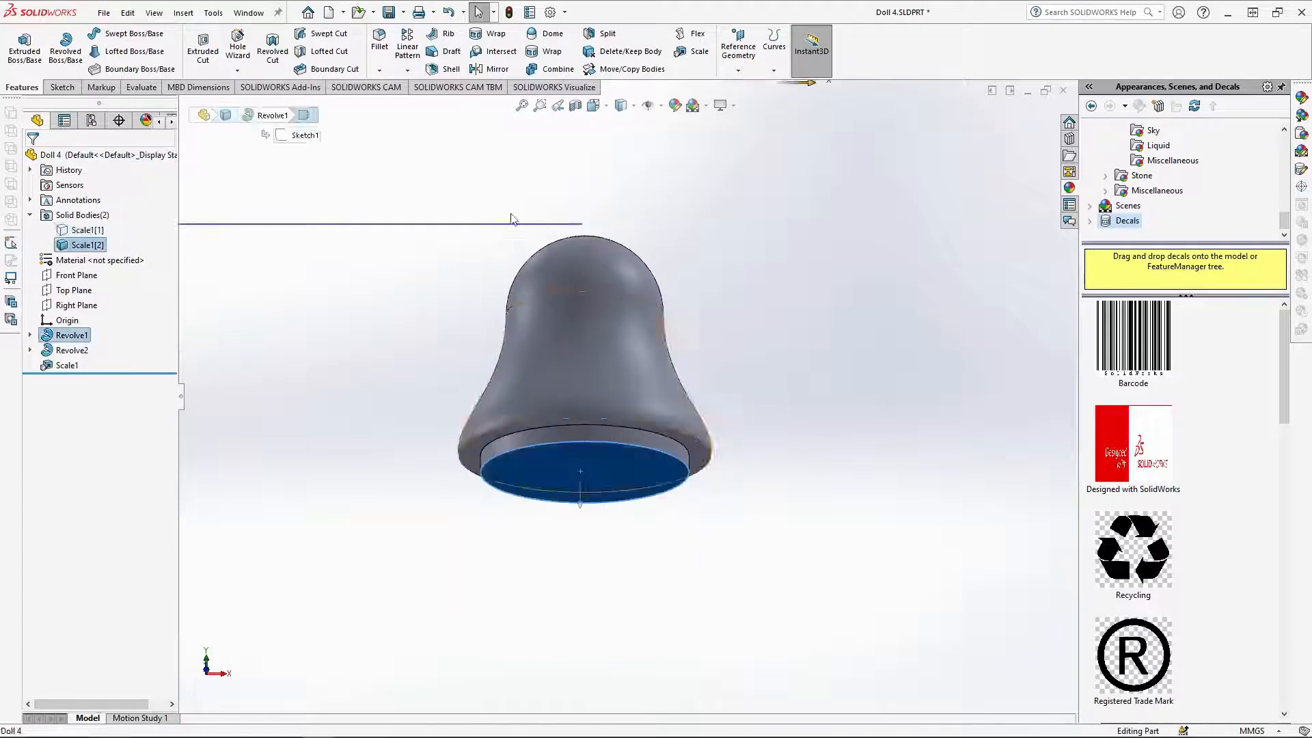
left_click(85, 244)
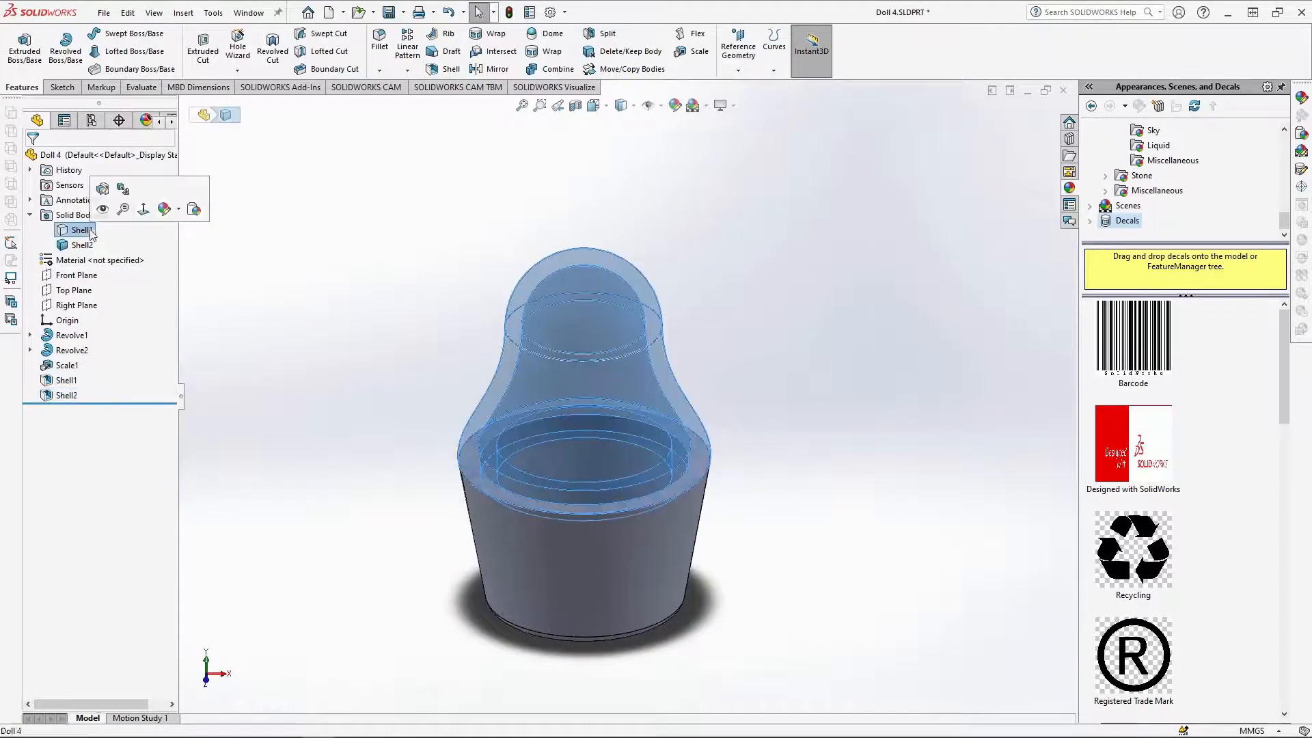
left_click(352, 356)
Apply the unfinished ash 2d wood appearance to both shelled bodies of Doll 4, adjust its mapping, and accept it
left_click(594, 105)
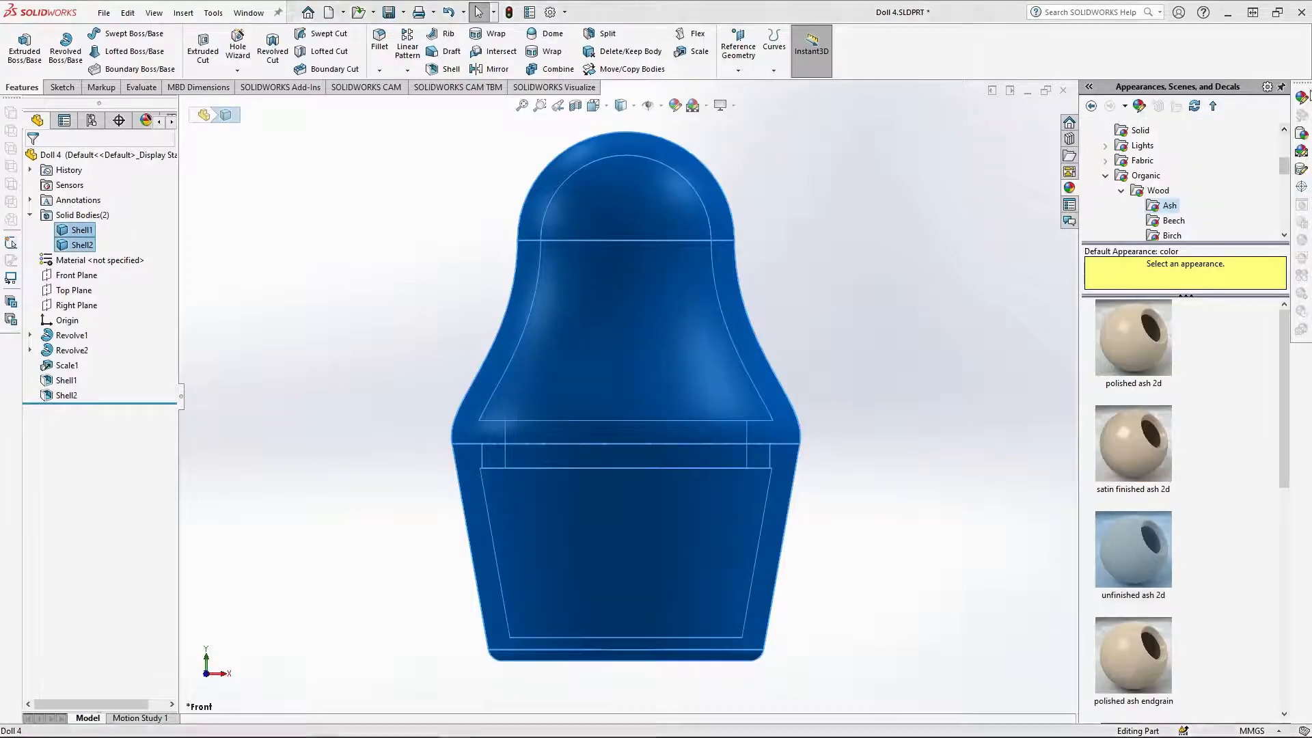
left_click(1301, 96)
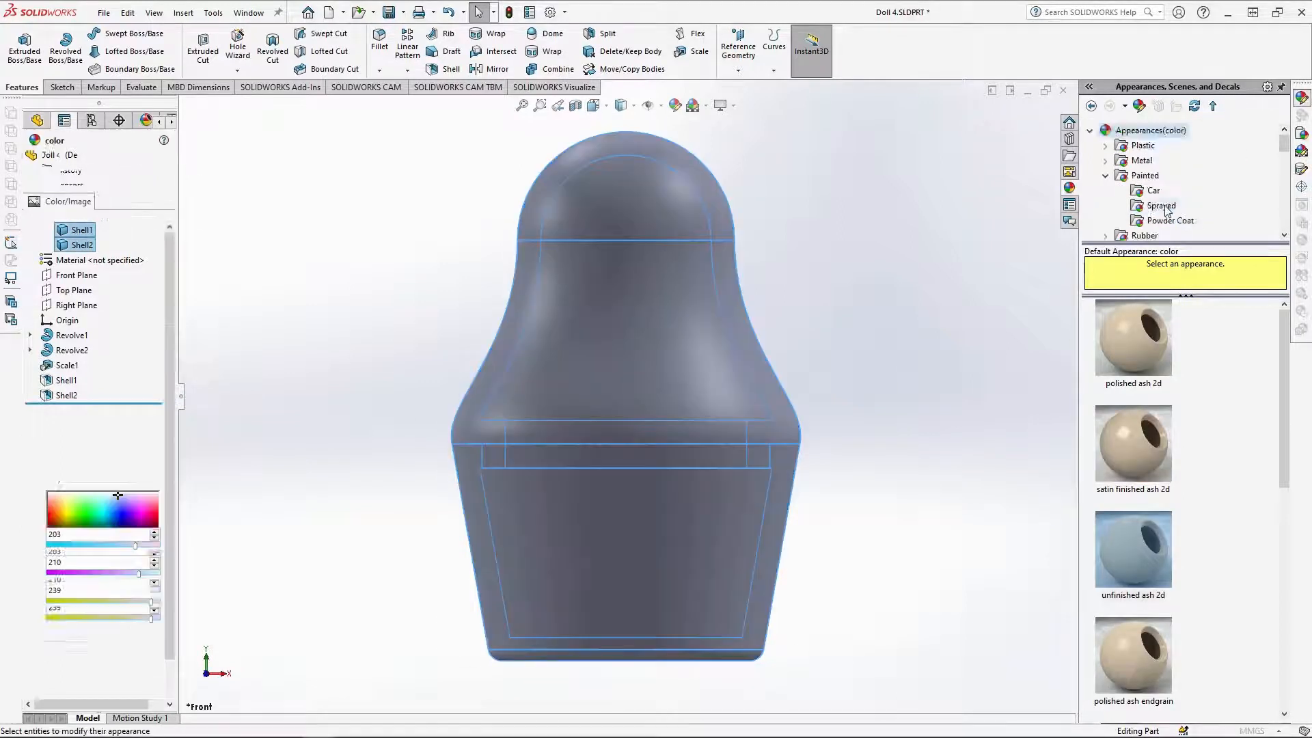
left_click(1171, 163)
left_click(1132, 548)
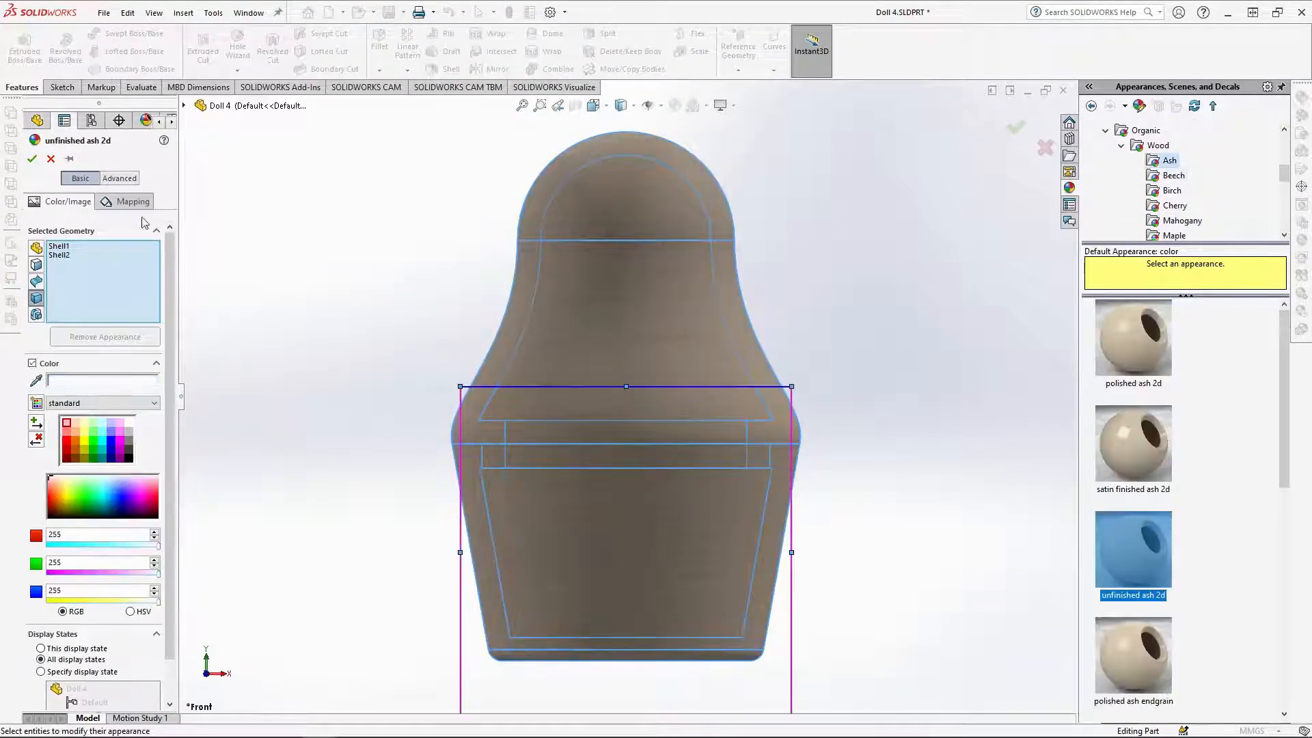
left_click(125, 201)
left_click(111, 432)
left_click(32, 158)
Paint all of Doll 4's outer faces with the white car paint appearance recoloured to teal
left_click(596, 222)
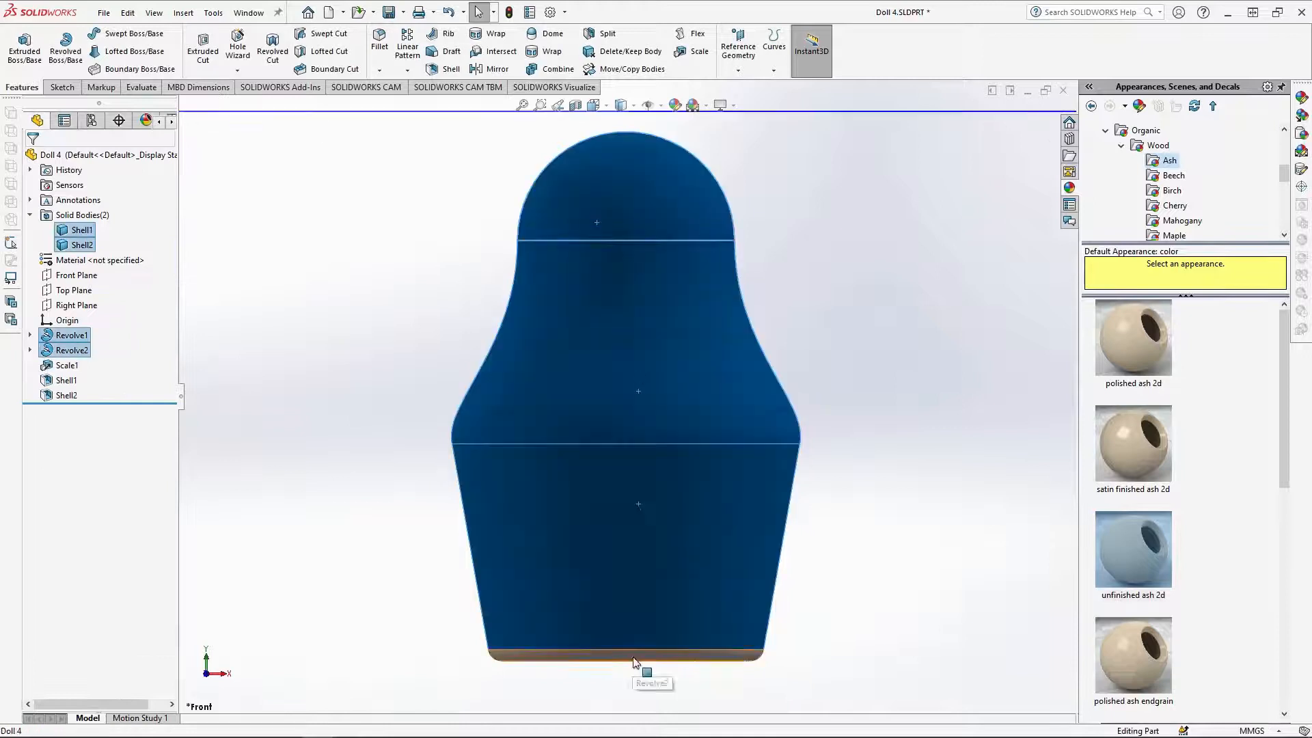
left_click(1154, 453)
left_click(106, 524)
left_click(32, 158)
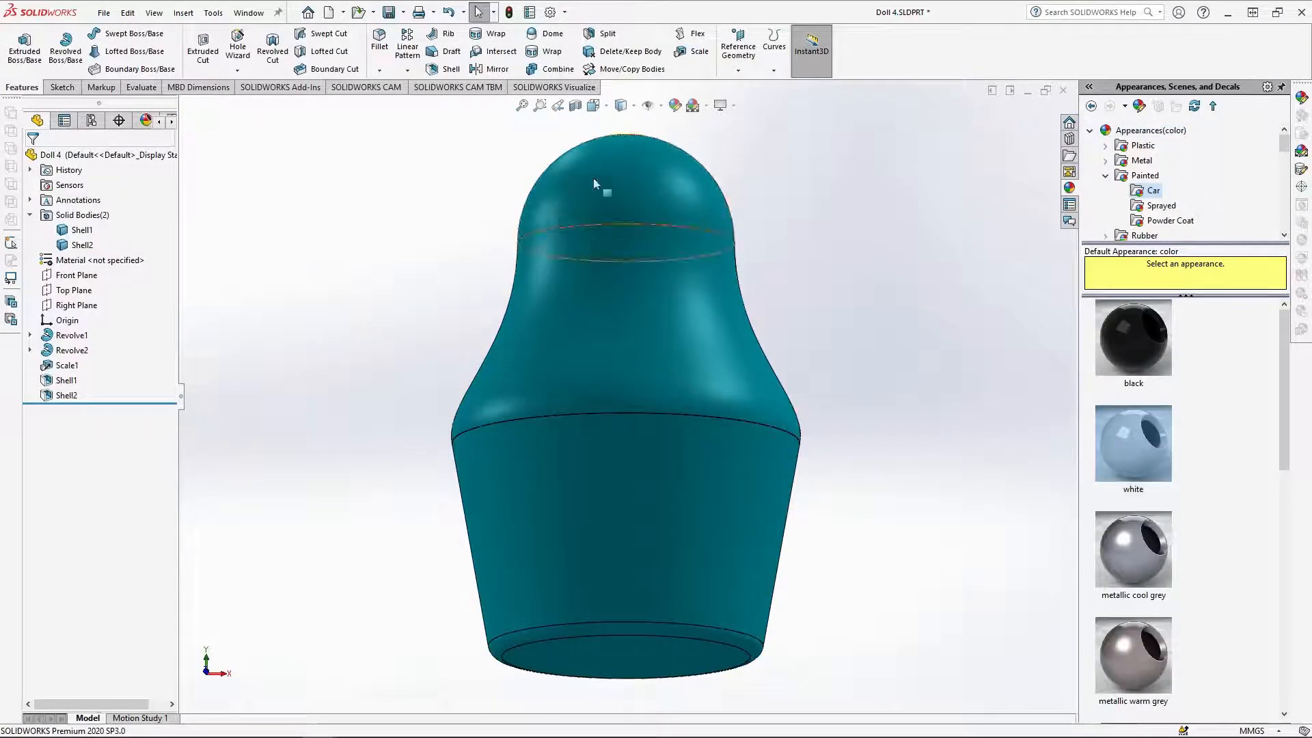
Add the sugar skull image as a decal on Doll 4's teal outer faces, masked by its alpha channel
left_click(655, 182)
left_click(1302, 169)
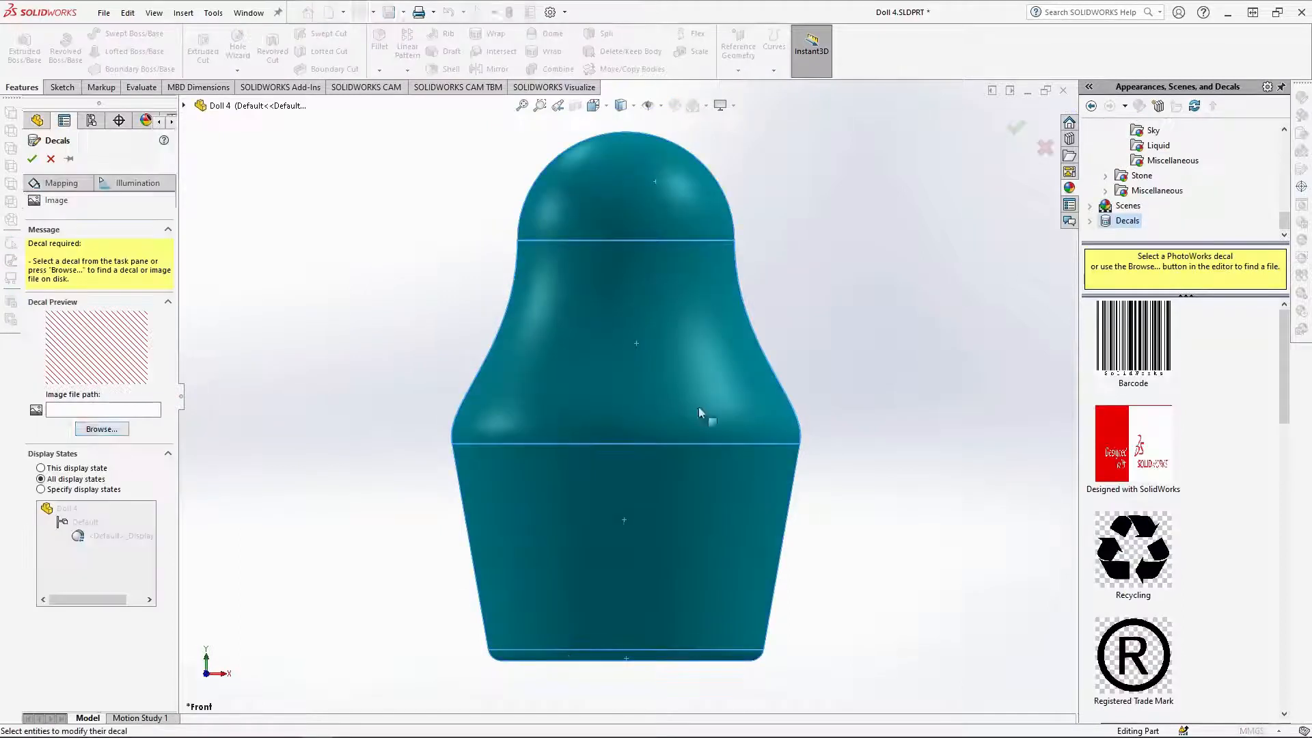
left_click(101, 428)
left_click(229, 253)
double_click(375, 202)
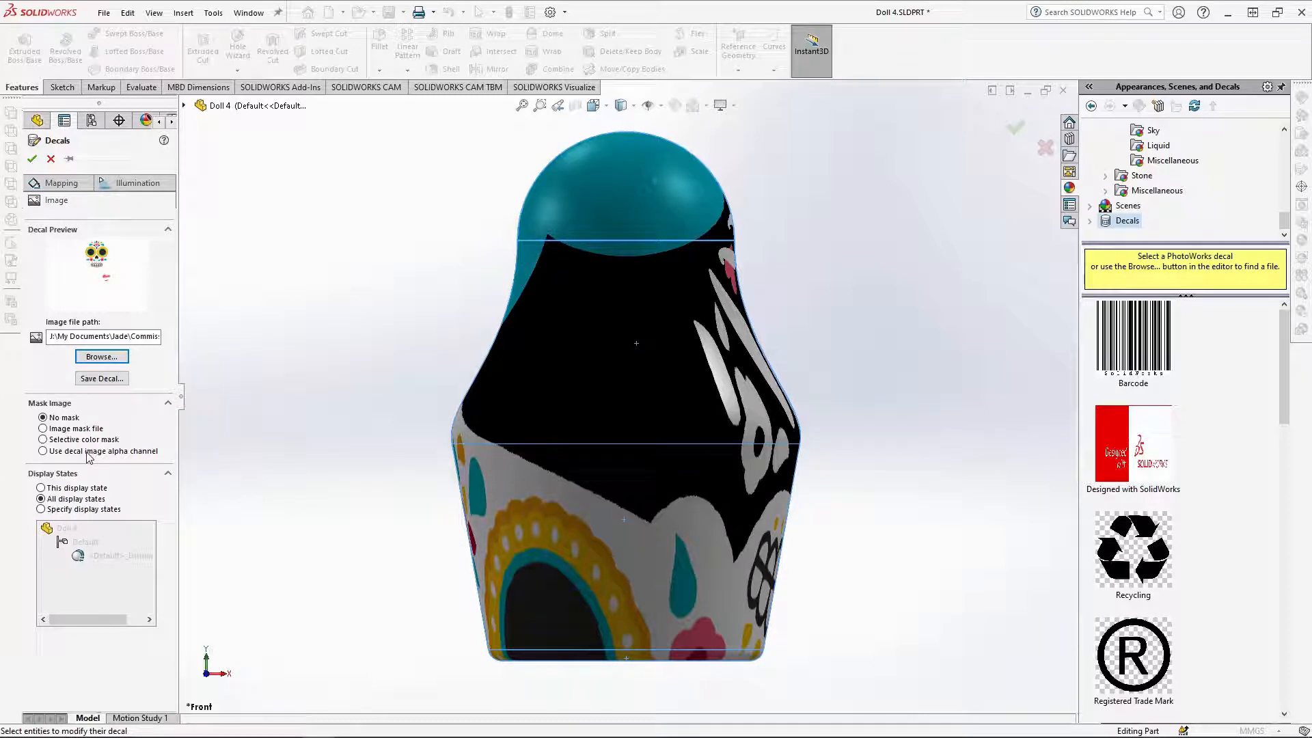
left_click(43, 451)
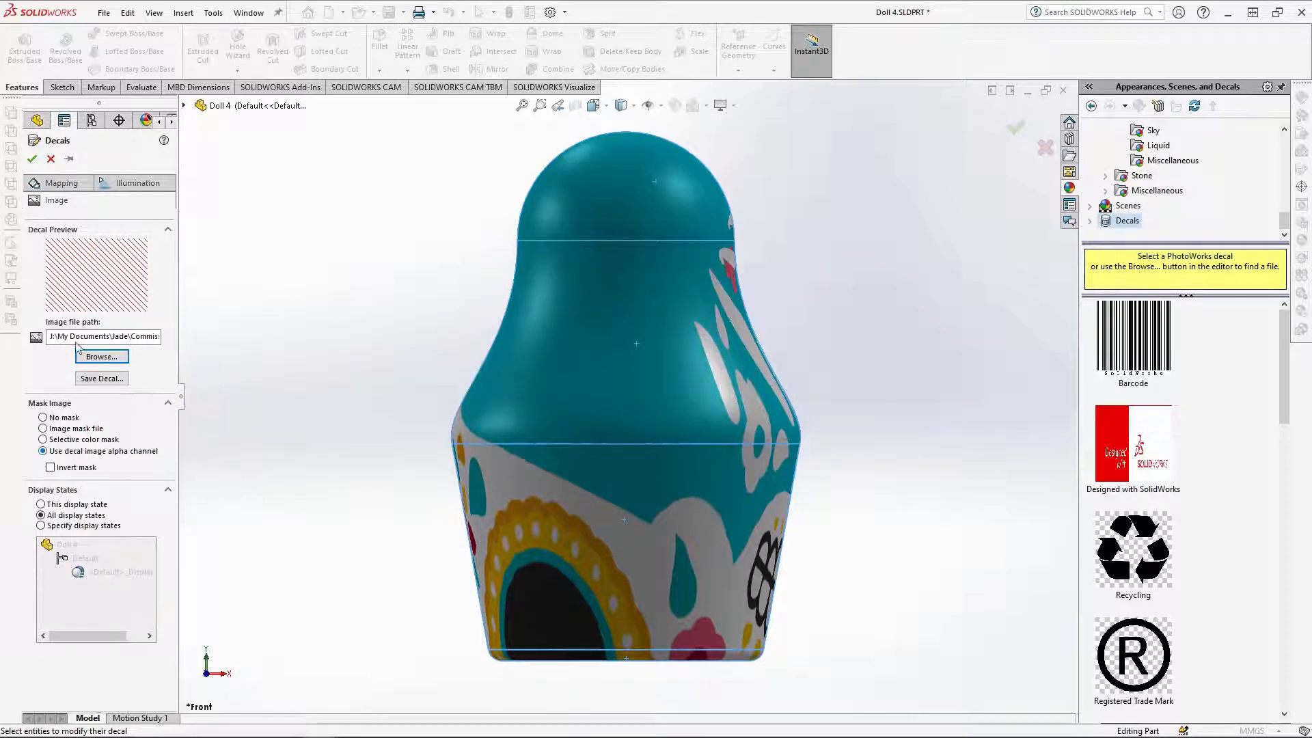
Project Doll 4's decal along the current view, set its height to 68.25 mm, shift it down about 27 mm, and accept it
left_click(61, 183)
left_click(102, 343)
left_click(102, 386)
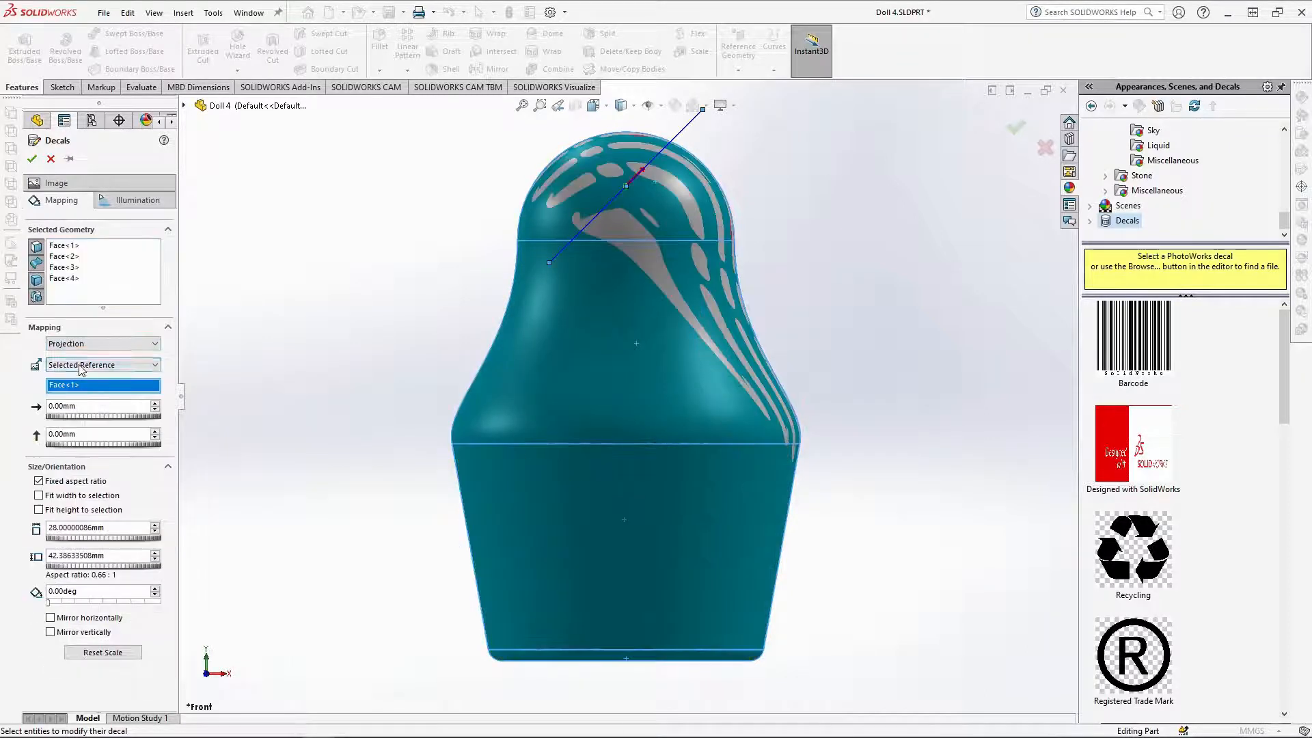
left_click(95, 373)
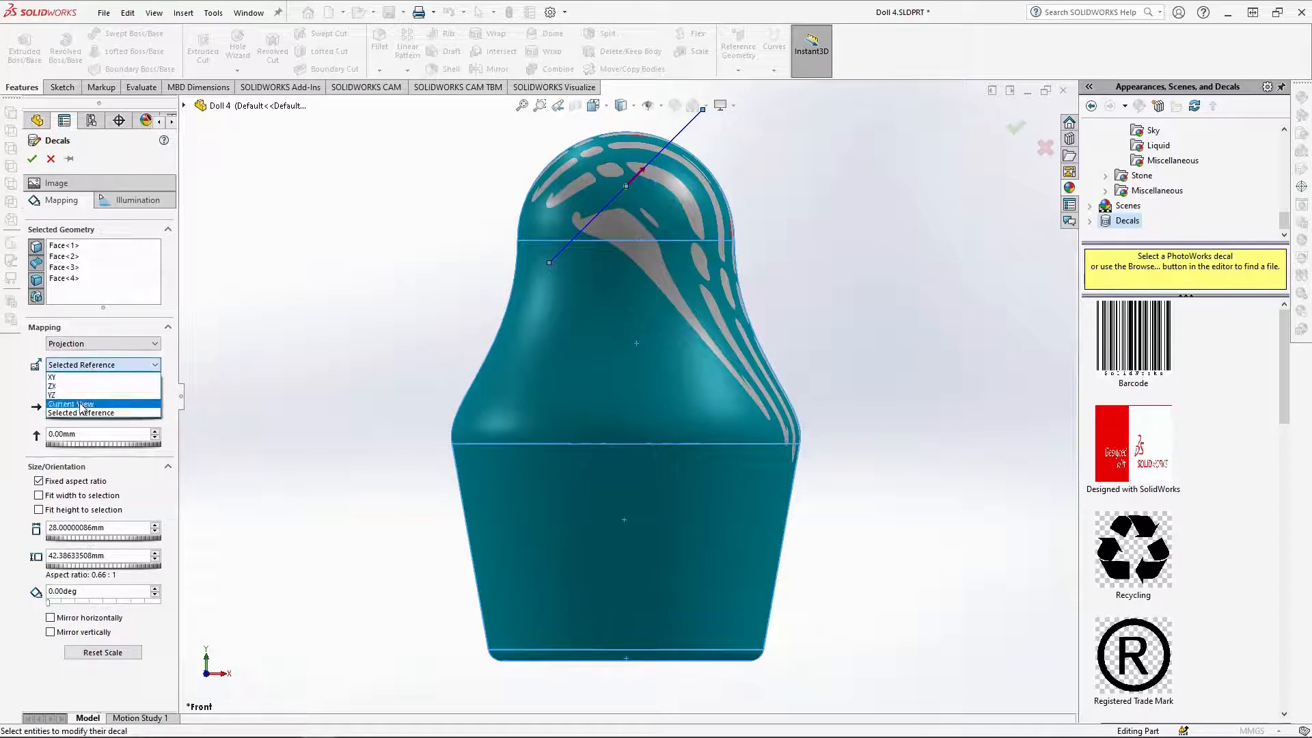
left_click(78, 409)
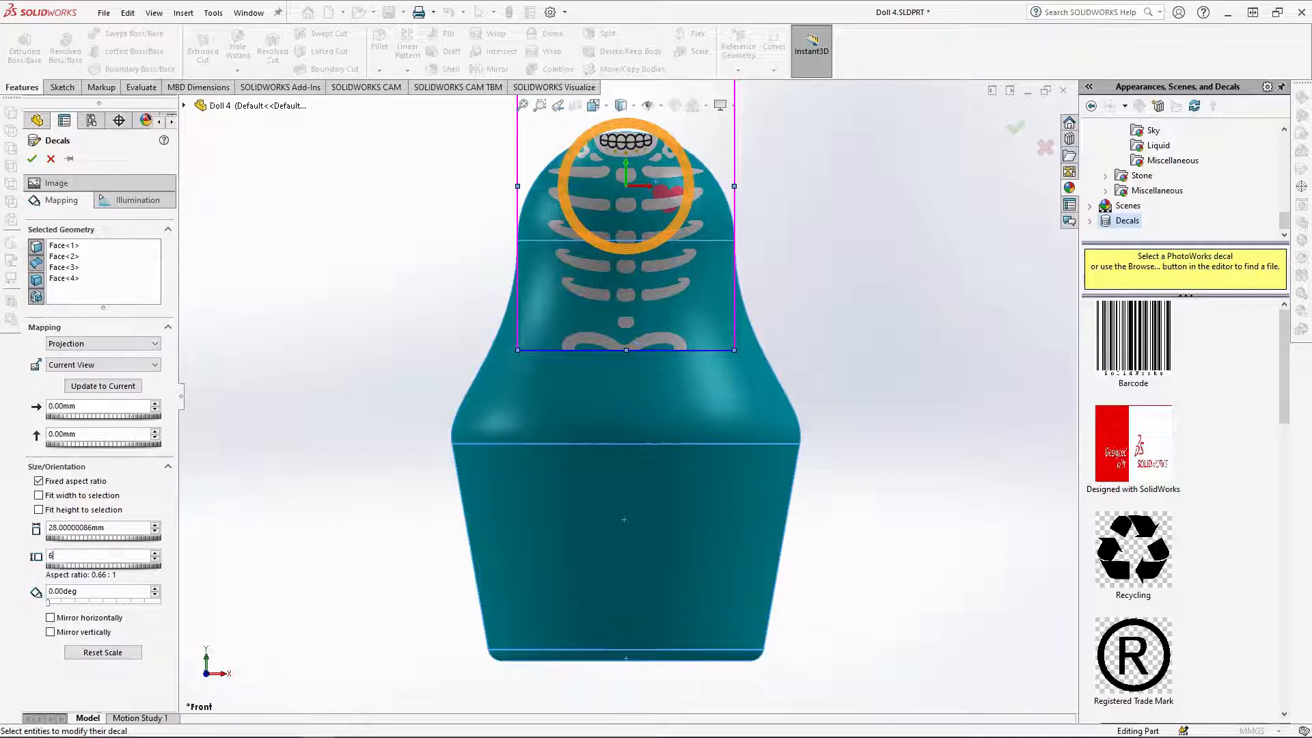
key("Return")
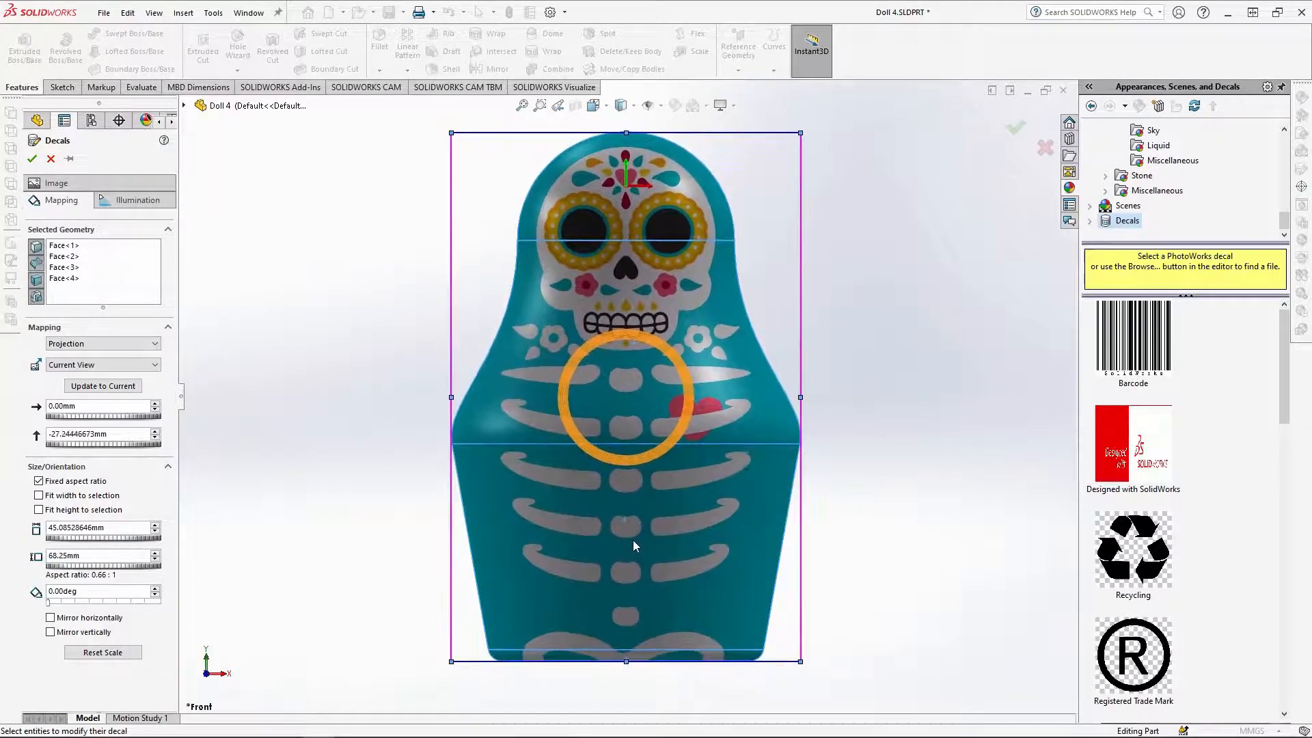
key("Return")
Save and close Doll 4 and switch to the open part Doll 5.SLDPRT
middle_click_drag(737, 429, 767, 429)
key("ctrl+s")
left_click(1063, 91)
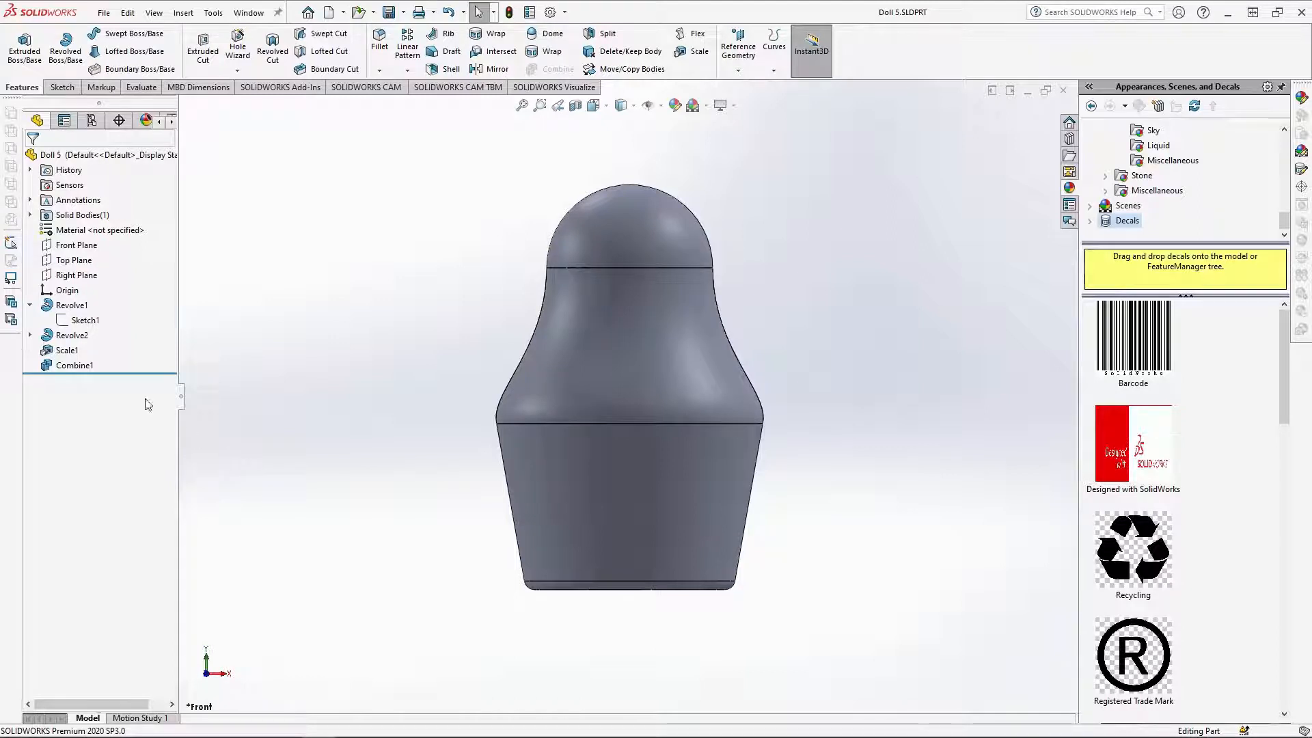
Paint Doll 5's solid body with the white car paint appearance recoloured to yellow, RGB 255, 218, 7
left_click(29, 214)
left_click(93, 232)
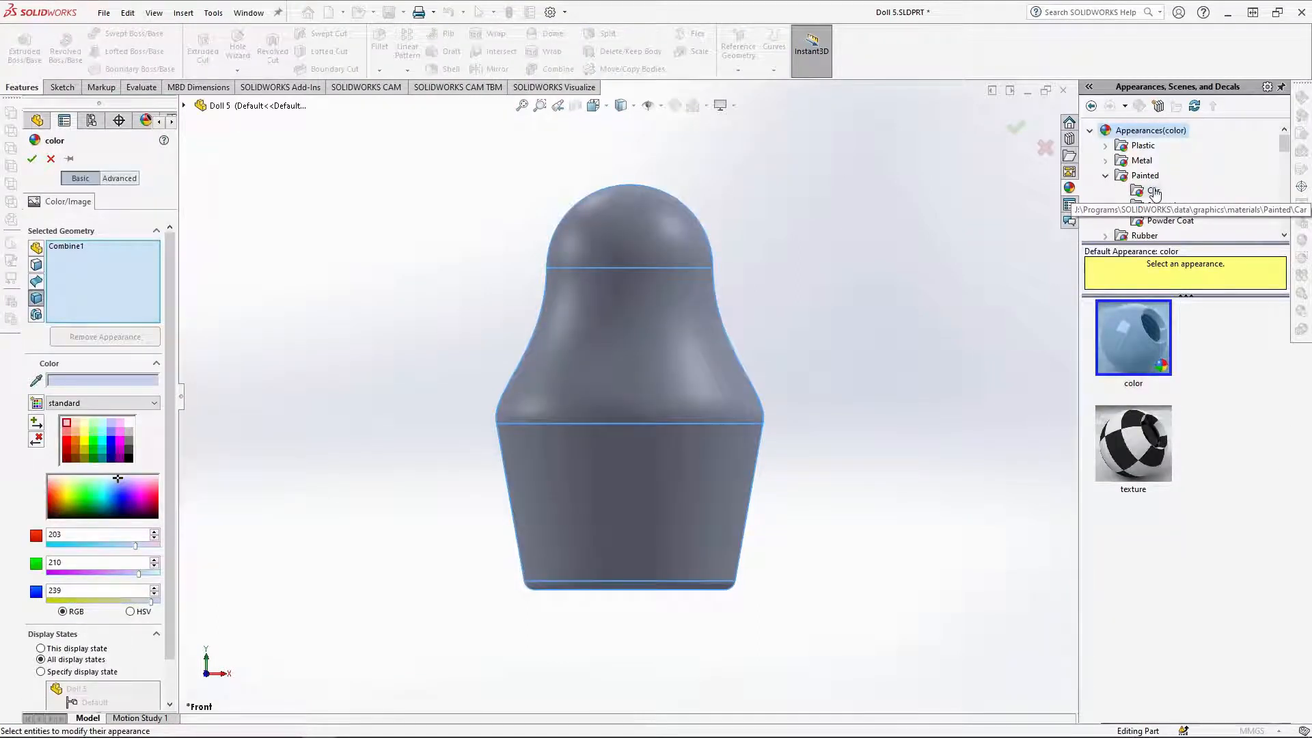
left_click(1153, 192)
left_click(1132, 442)
left_click(64, 519)
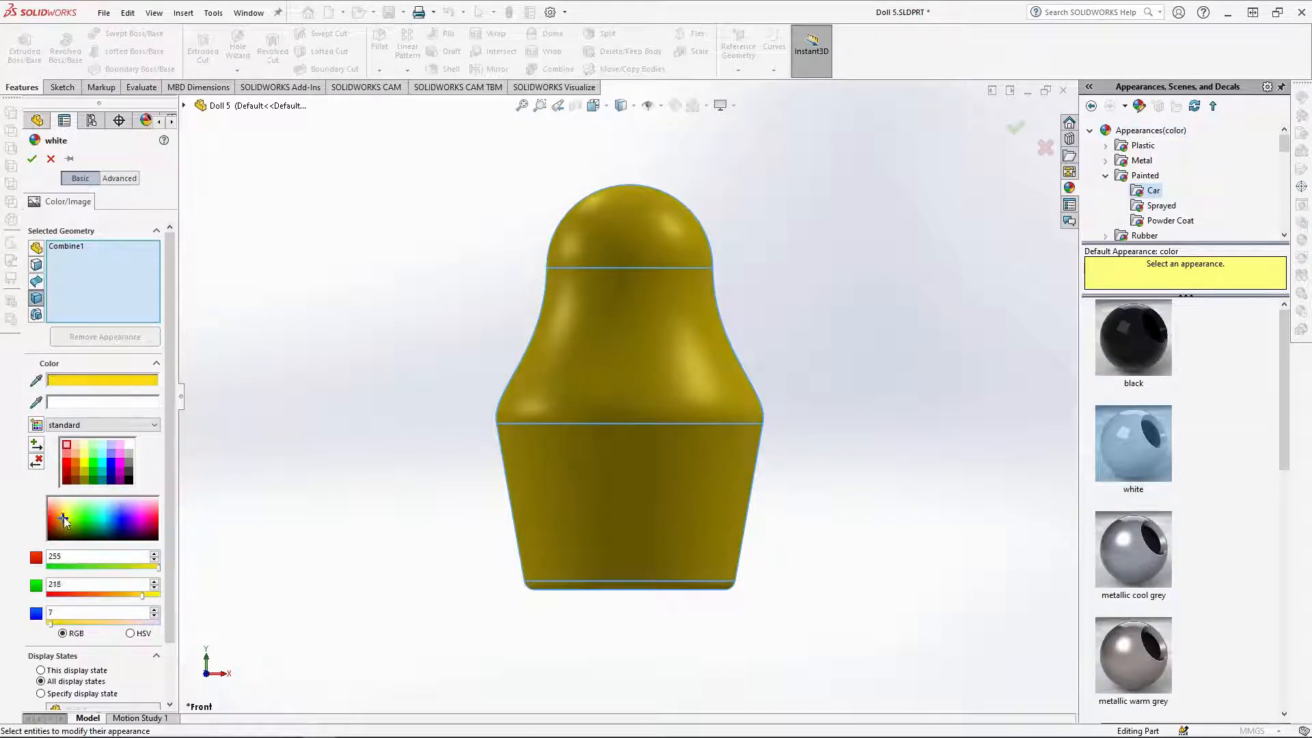
left_click(31, 159)
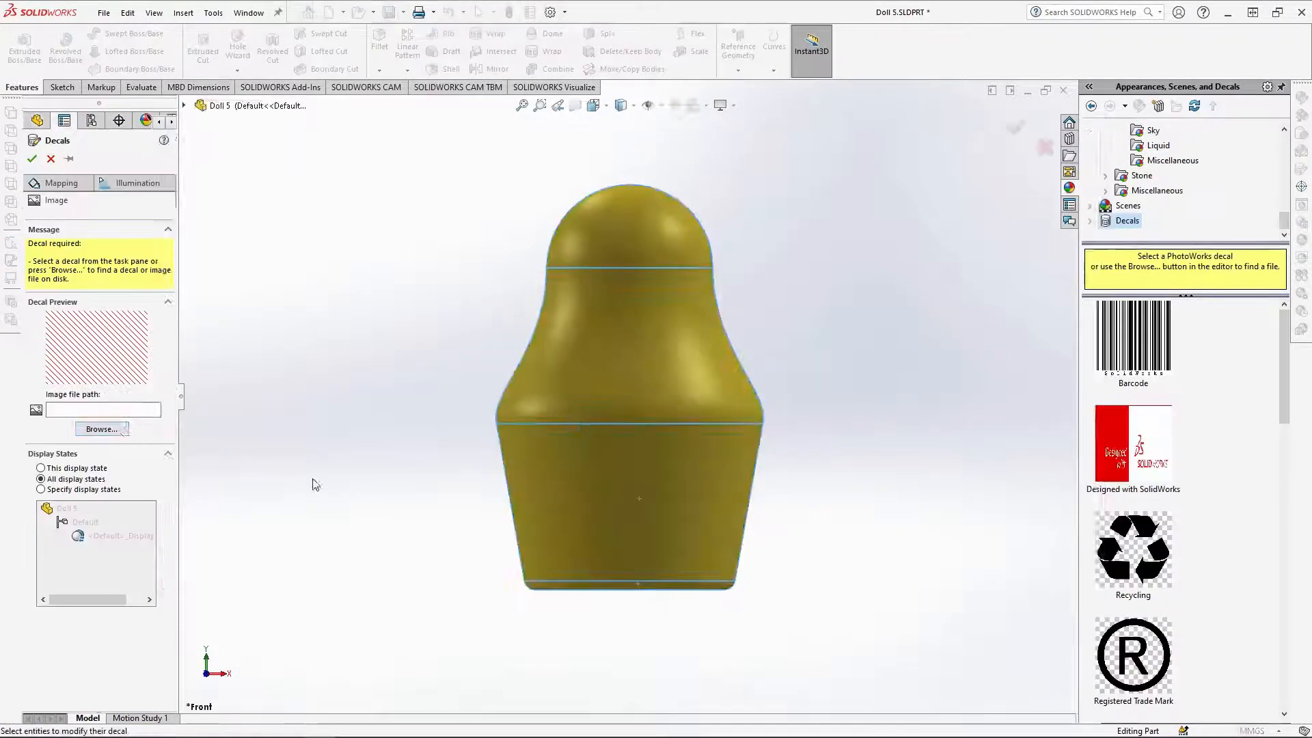
Add the sugar skull decal to Doll 5's outer faces, projected along the current view, 33.15 mm high and shifted down about 13 mm
left_click(97, 428)
double_click(381, 219)
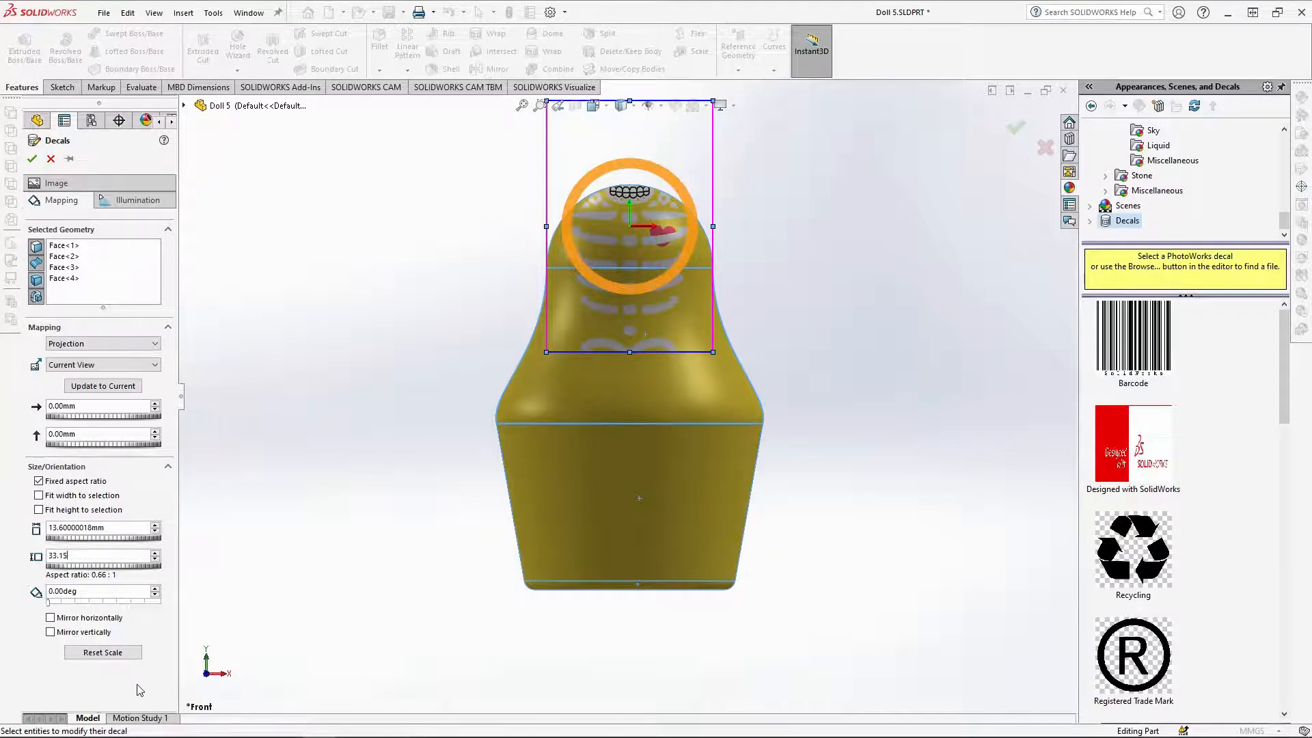
key("Return")
left_click_drag(624, 465, 627, 508)
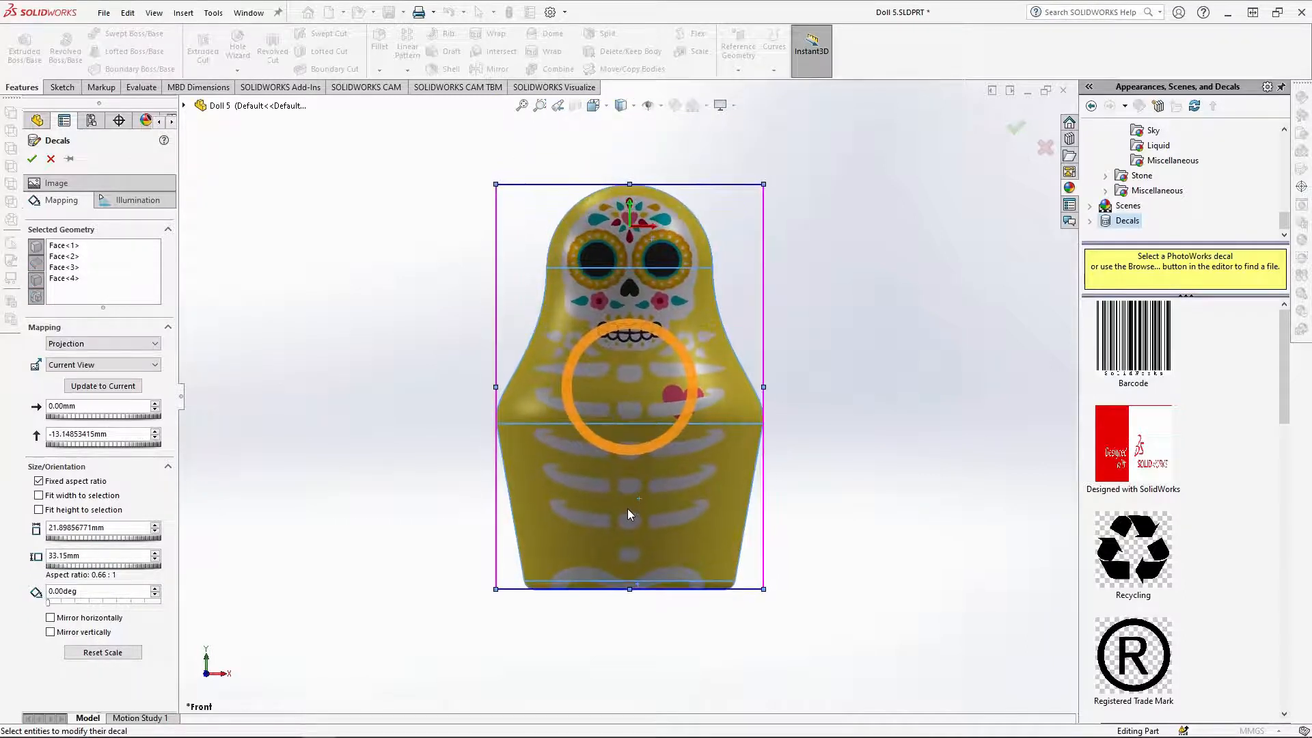
left_click(32, 159)
middle_click_drag(961, 514, 829, 490)
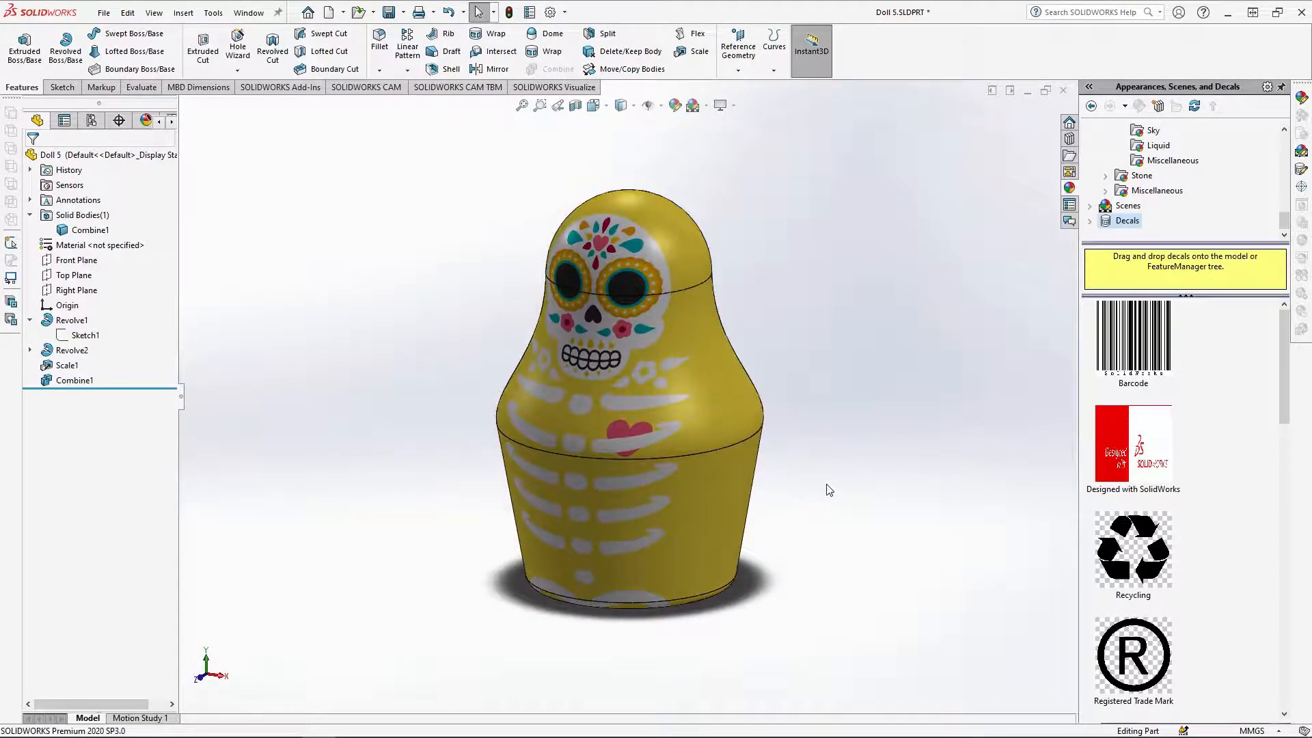
Close Doll 5 and create a new assembly document
left_click(1064, 91)
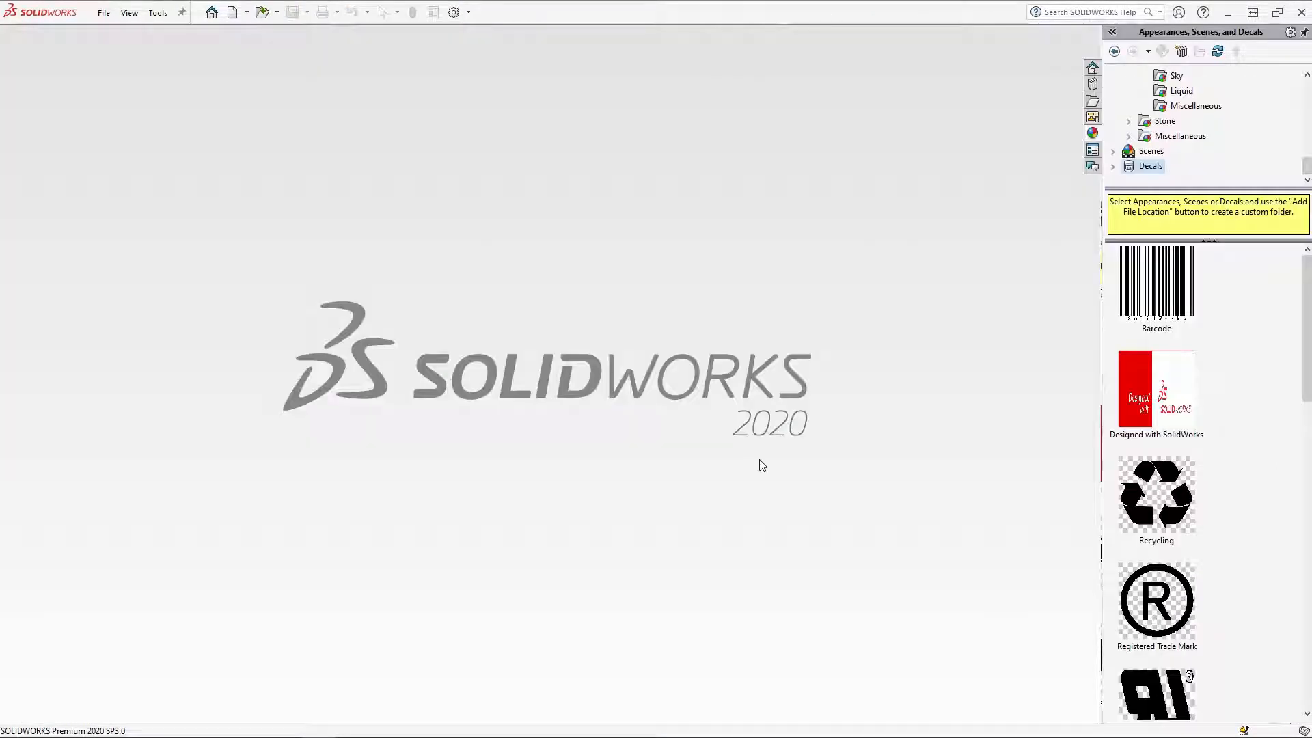
key("ctrl+n")
left_click(470, 328)
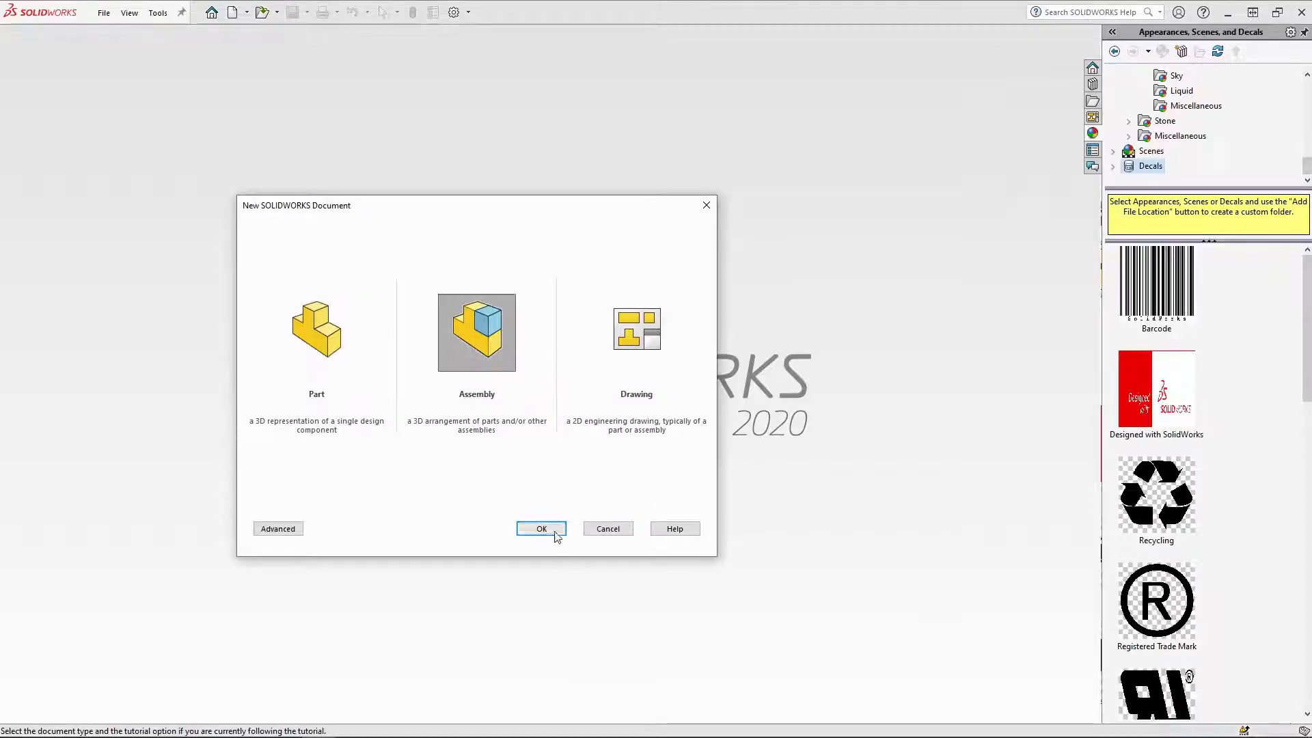
left_click(541, 529)
Insert Doll 1 to Doll 5 into the assembly, placing Dolls 2 to 5 roughly centred over Doll 1 in the top view
left_click(384, 205)
left_click(686, 205, "shift")
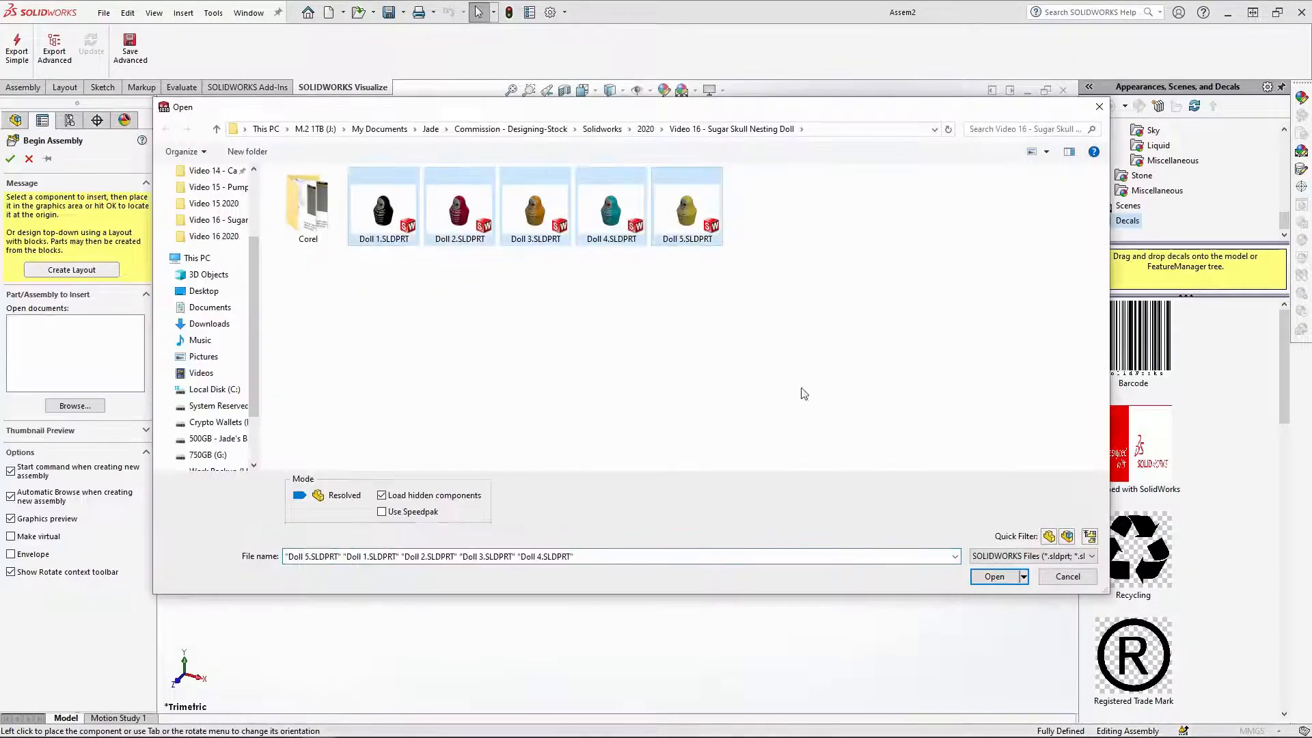
left_click(994, 576)
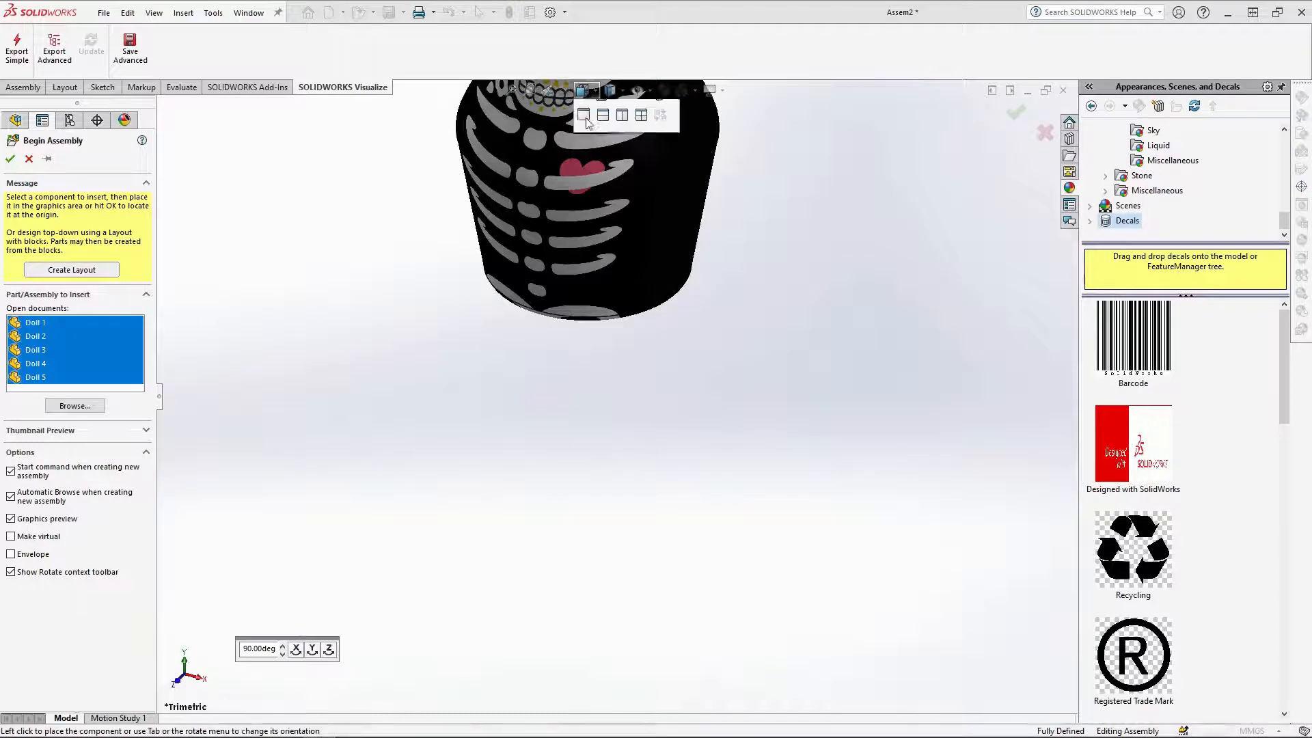
left_click(574, 376)
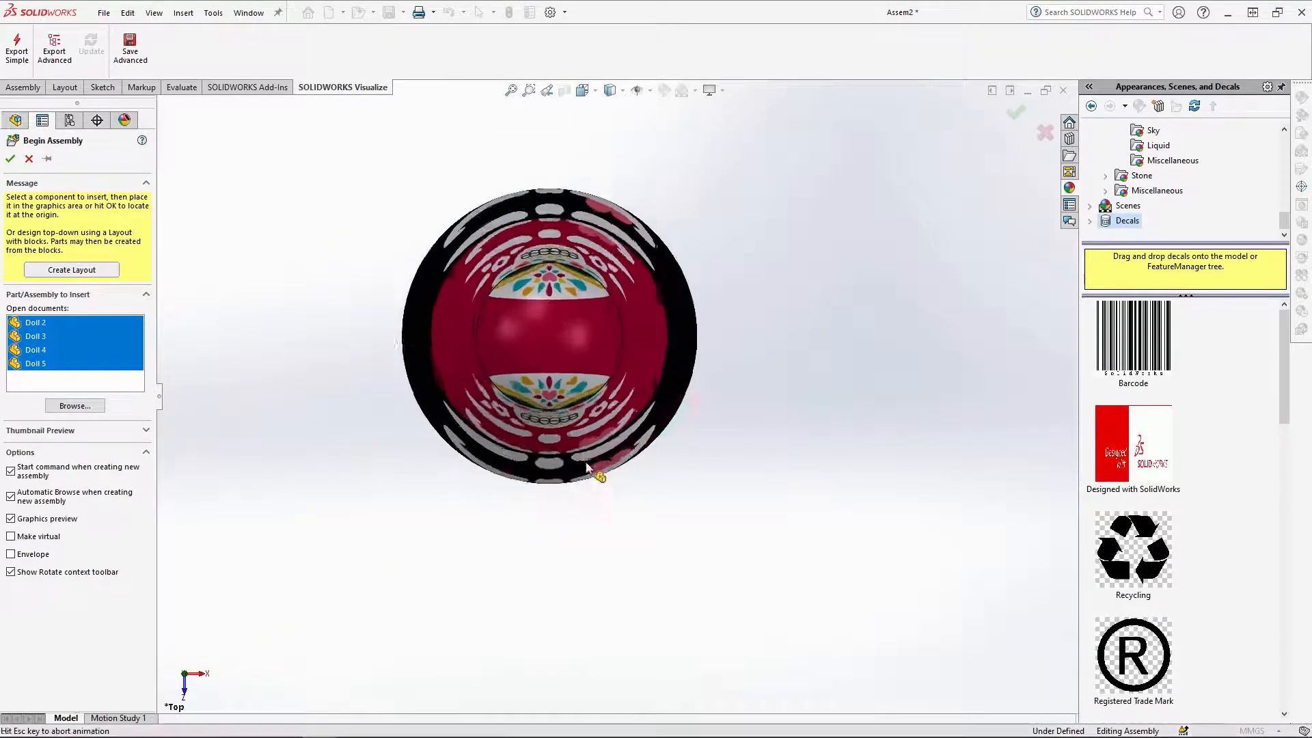
left_click(536, 319)
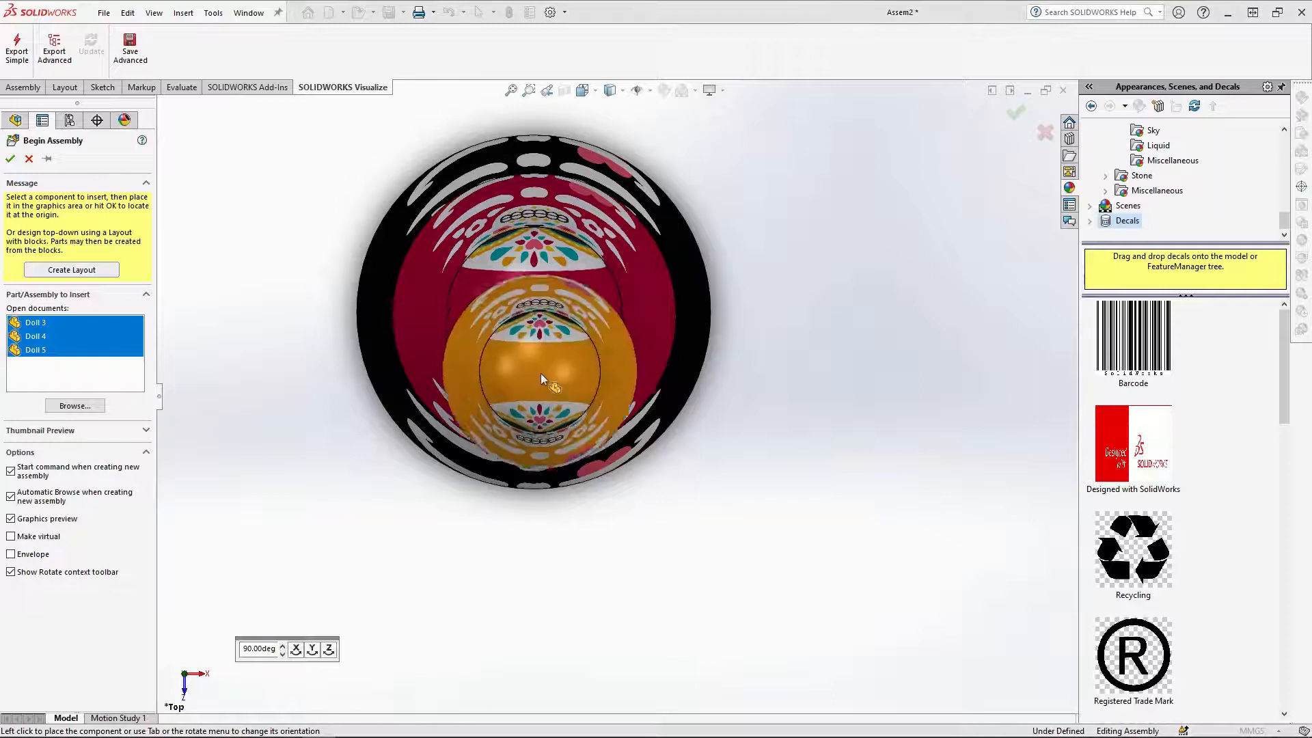
left_click(534, 316)
left_click(534, 316)
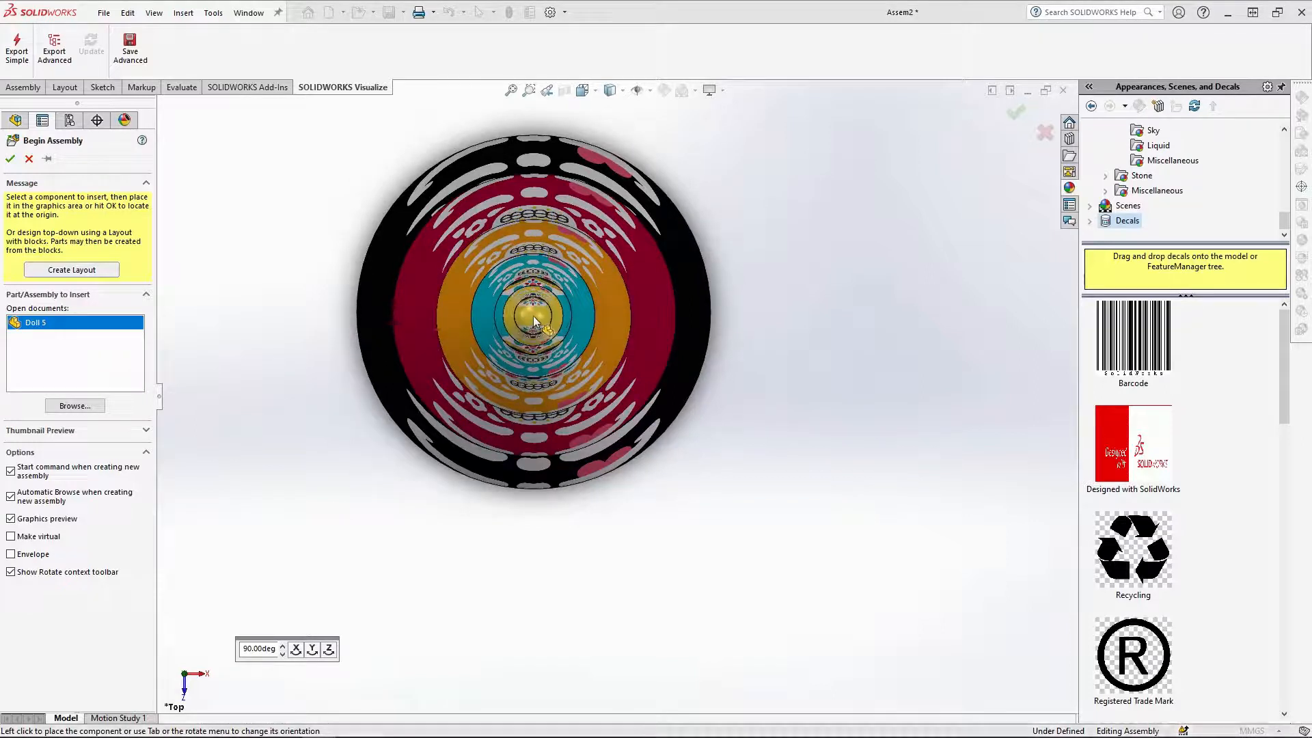
left_click(532, 316)
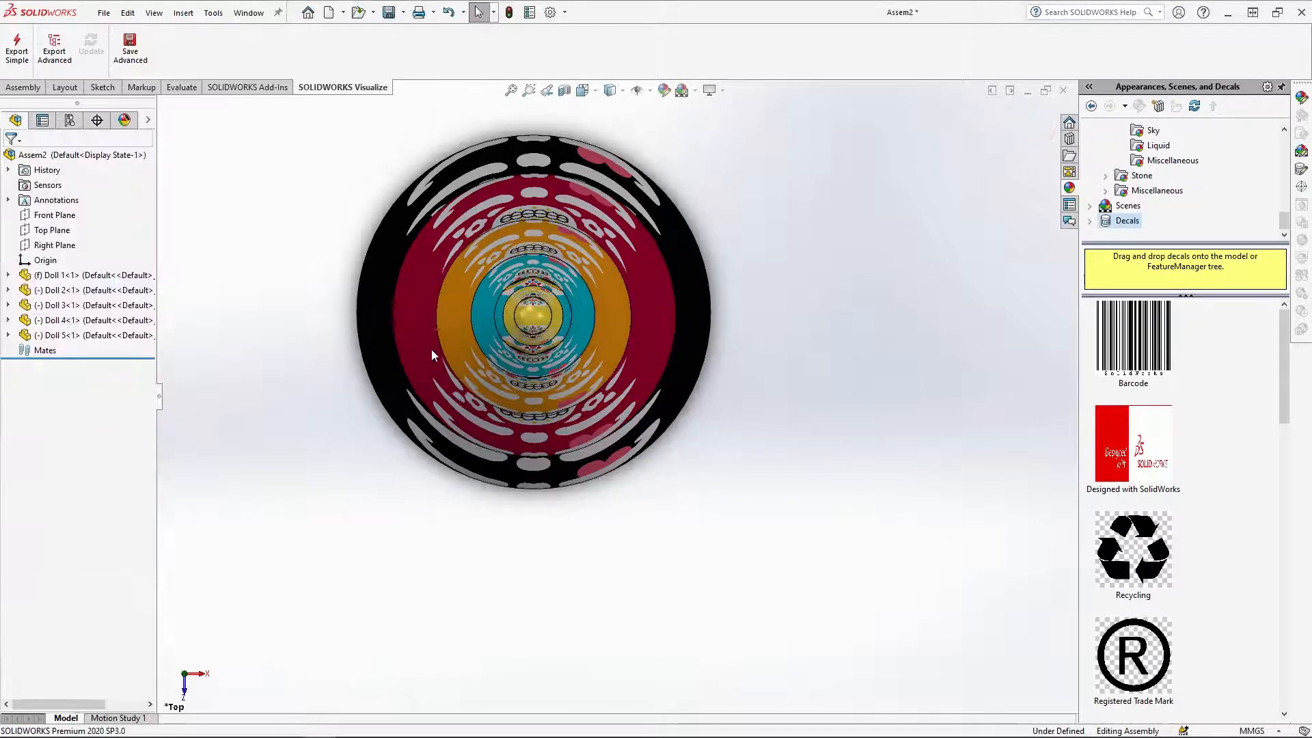
Create a section view on the Front Plane with a -71 mm offset and reversed direction, cutting through the middle of the dolls
left_click(564, 91)
left_click_drag(531, 431, 543, 244)
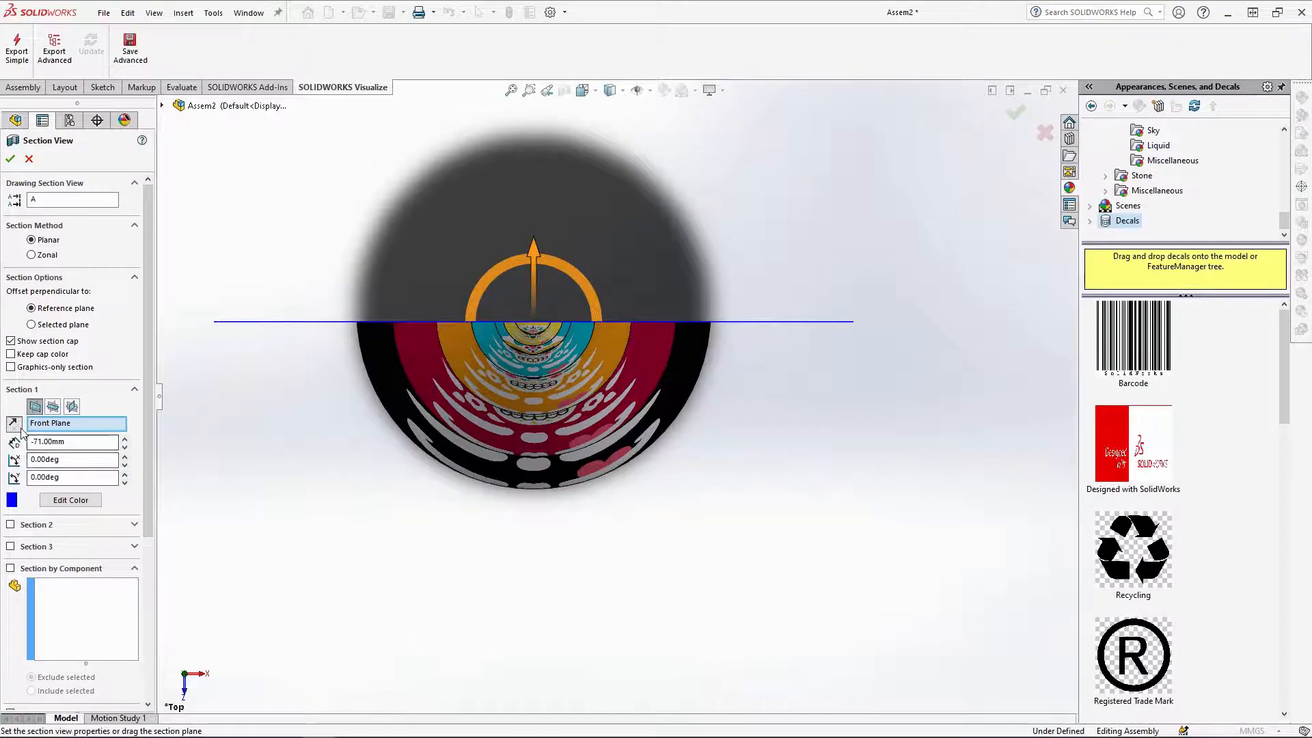
left_click(13, 423)
middle_click_drag(718, 307, 725, 427)
key("ctrl+1")
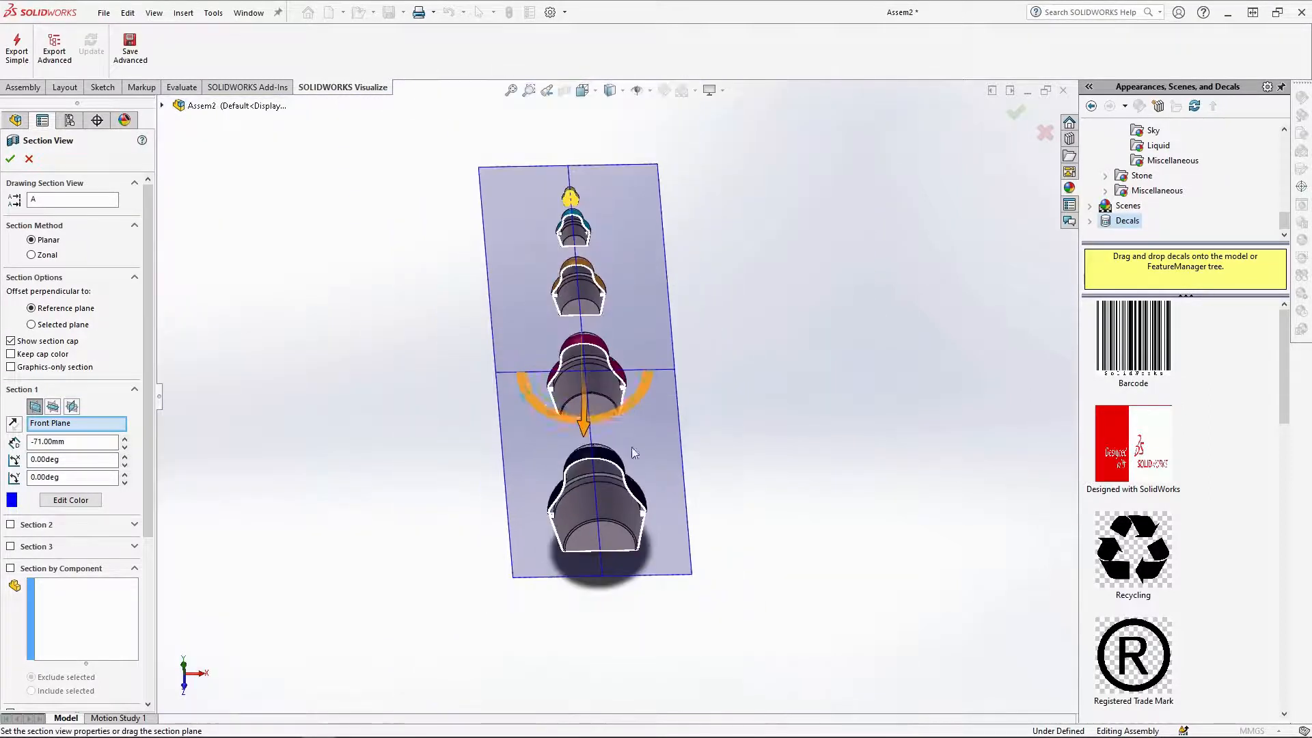
left_click(10, 161)
Mate the underside of Doll 2 coincident with the inner floor of Doll 1
middle_click_drag(622, 432, 649, 387)
scroll(615, 267, "down", 3)
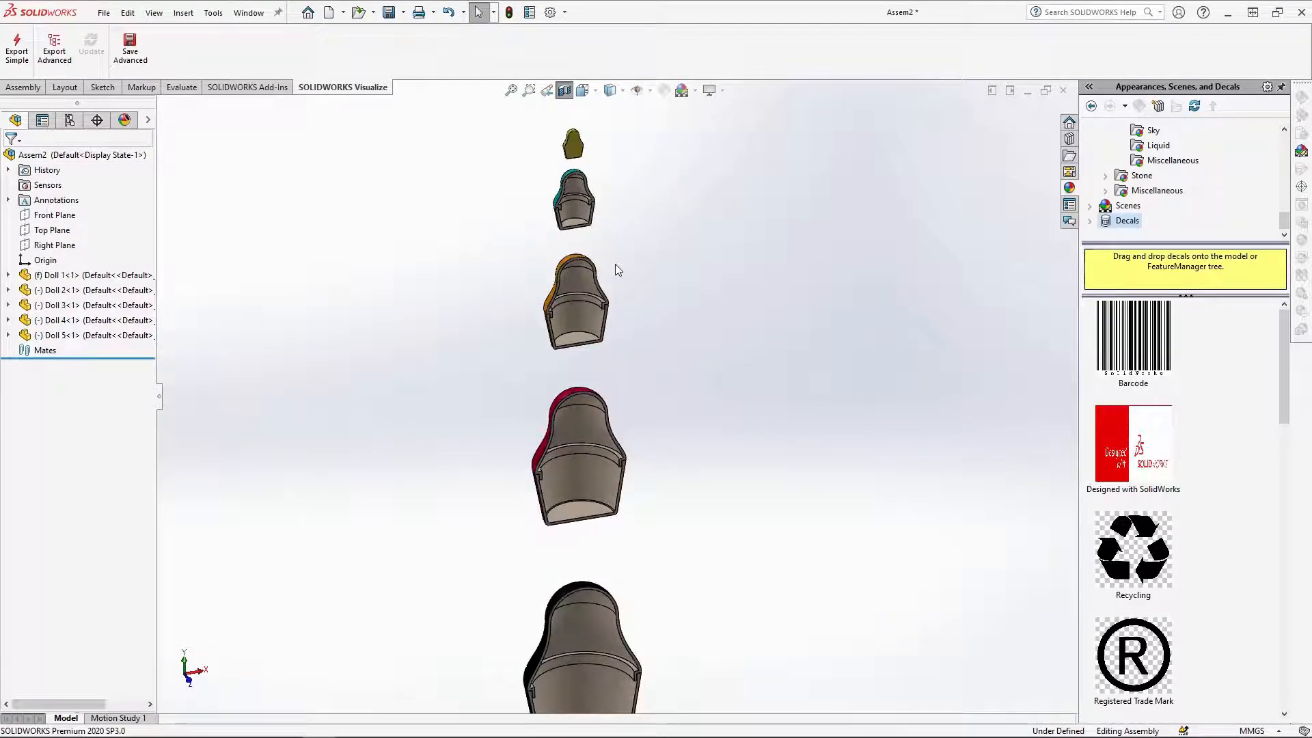
middle_click_drag(689, 544, 644, 545)
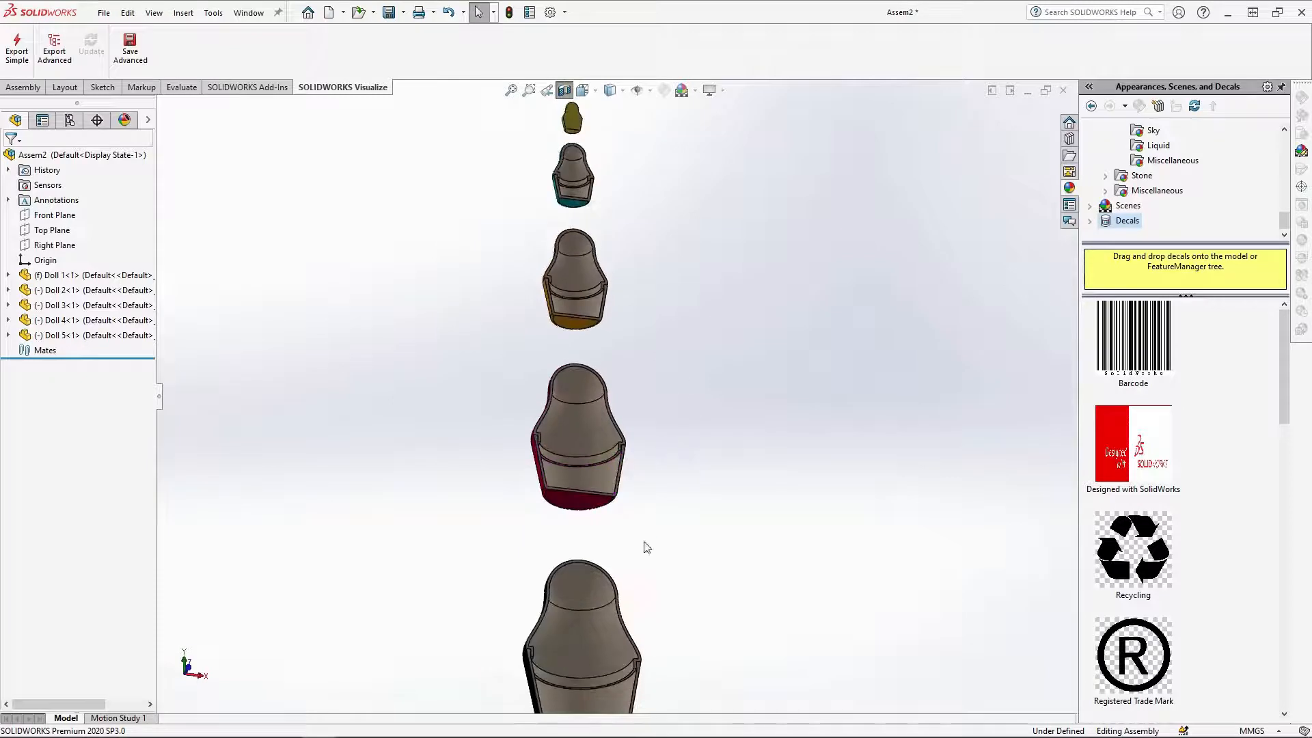
scroll(621, 540, "down", 3)
left_click(503, 427)
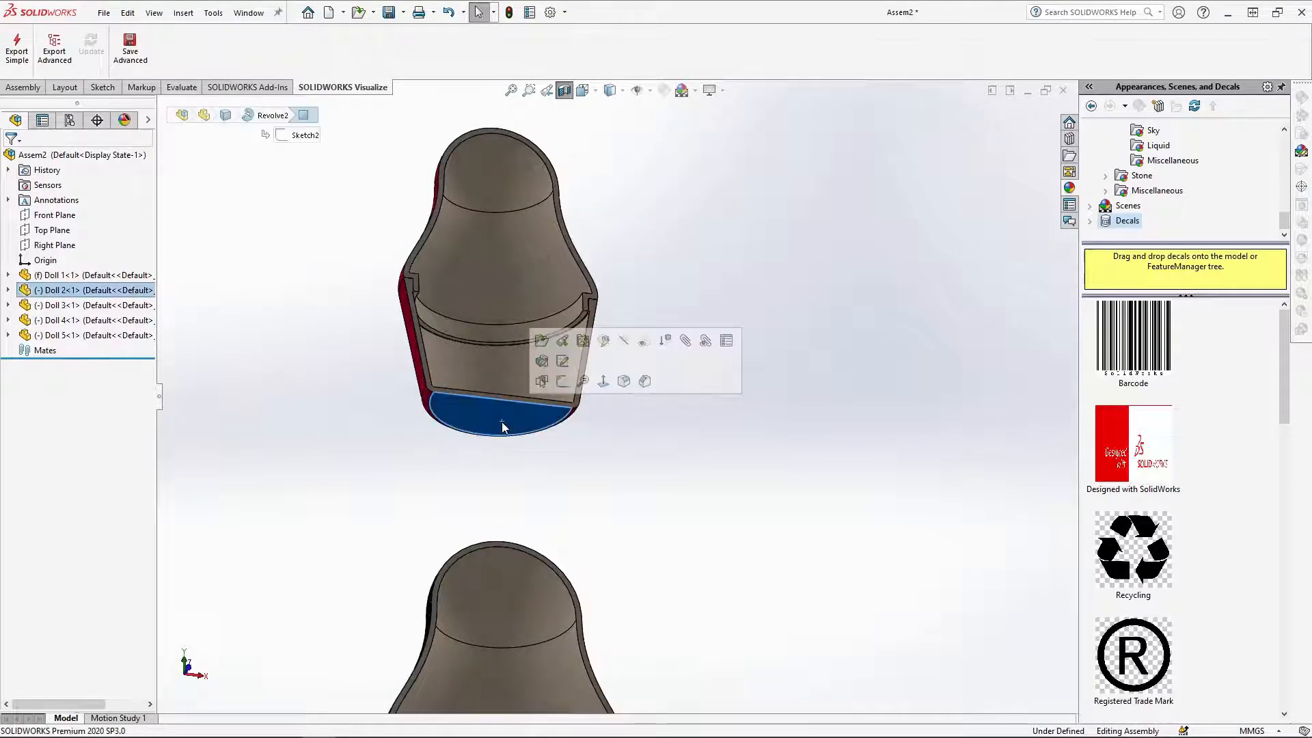
left_click(685, 341)
scroll(640, 473, "up", 4)
middle_click_drag(595, 589, 565, 667)
left_click(560, 658)
scroll(567, 656, "down", 5)
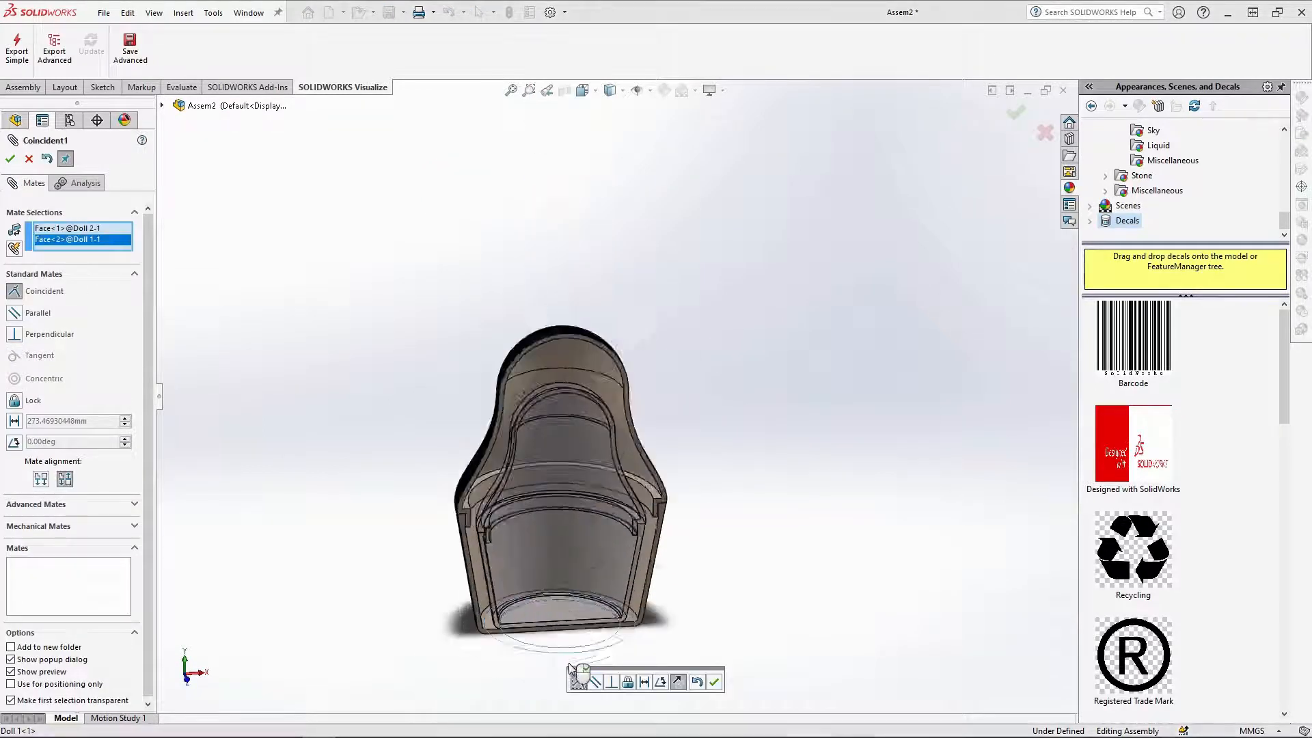
left_click(715, 682)
Add a concentric mate between Doll 2's circular bottom edge and the circular edge of Doll 1's inner floor
scroll(509, 576, "down", 4)
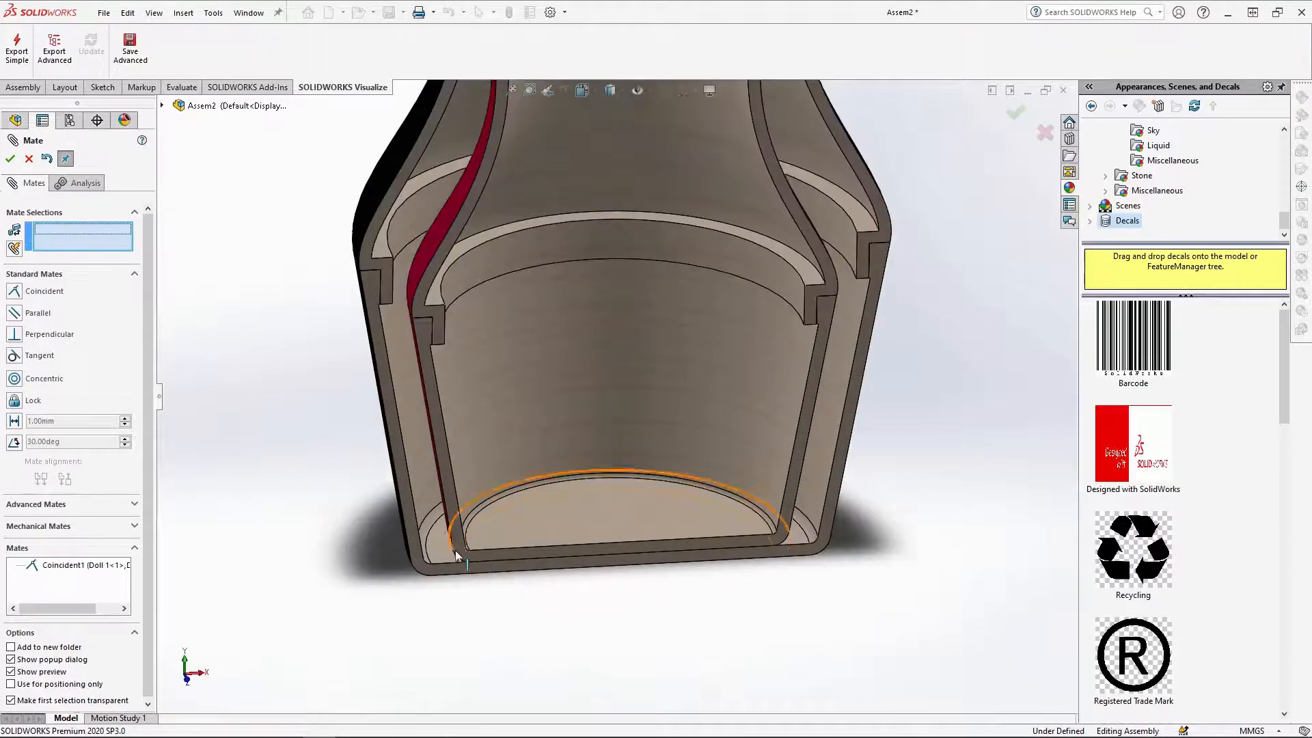
left_click(480, 519)
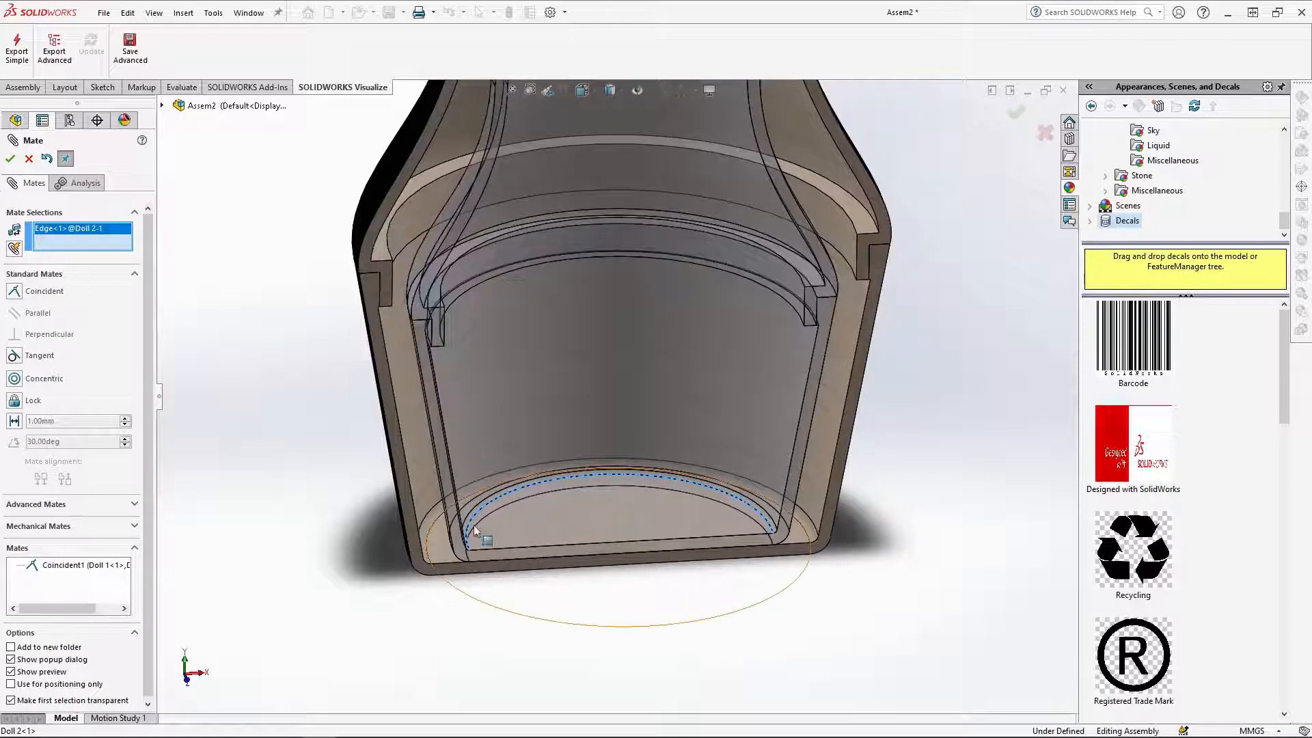
left_click(432, 535)
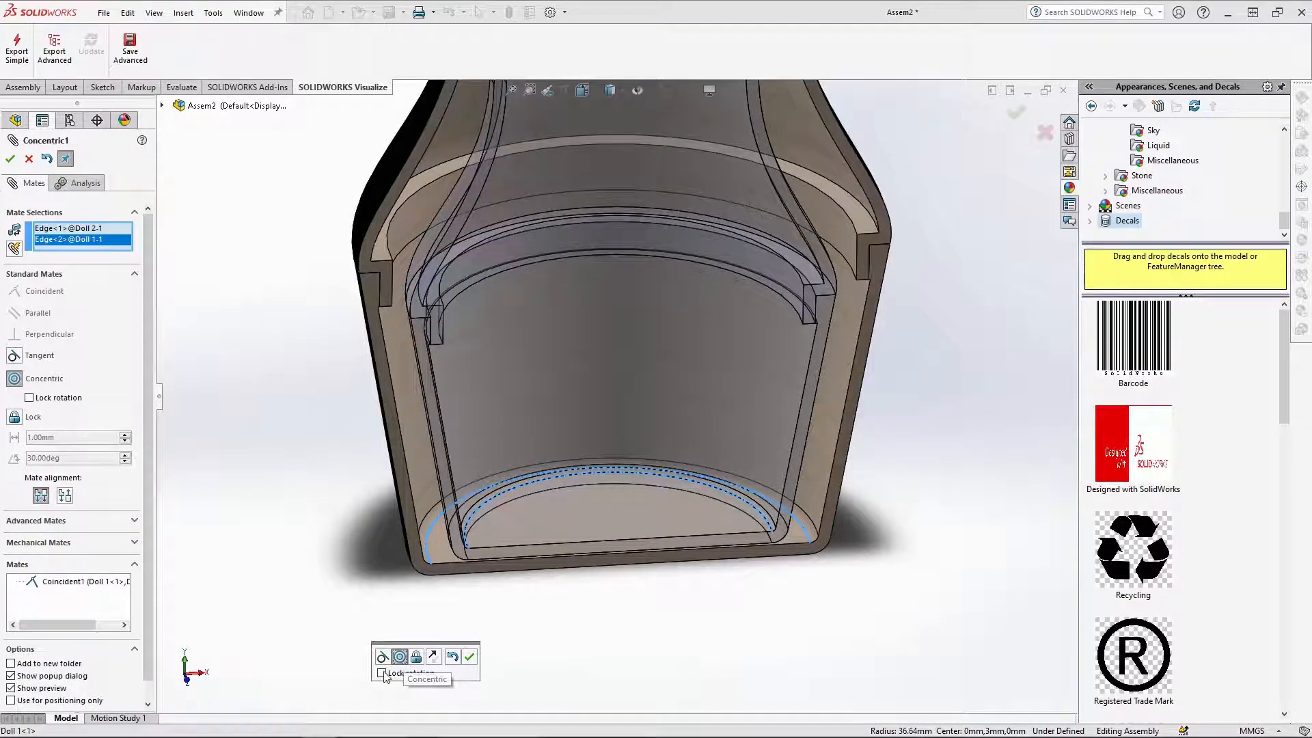
left_click(470, 657)
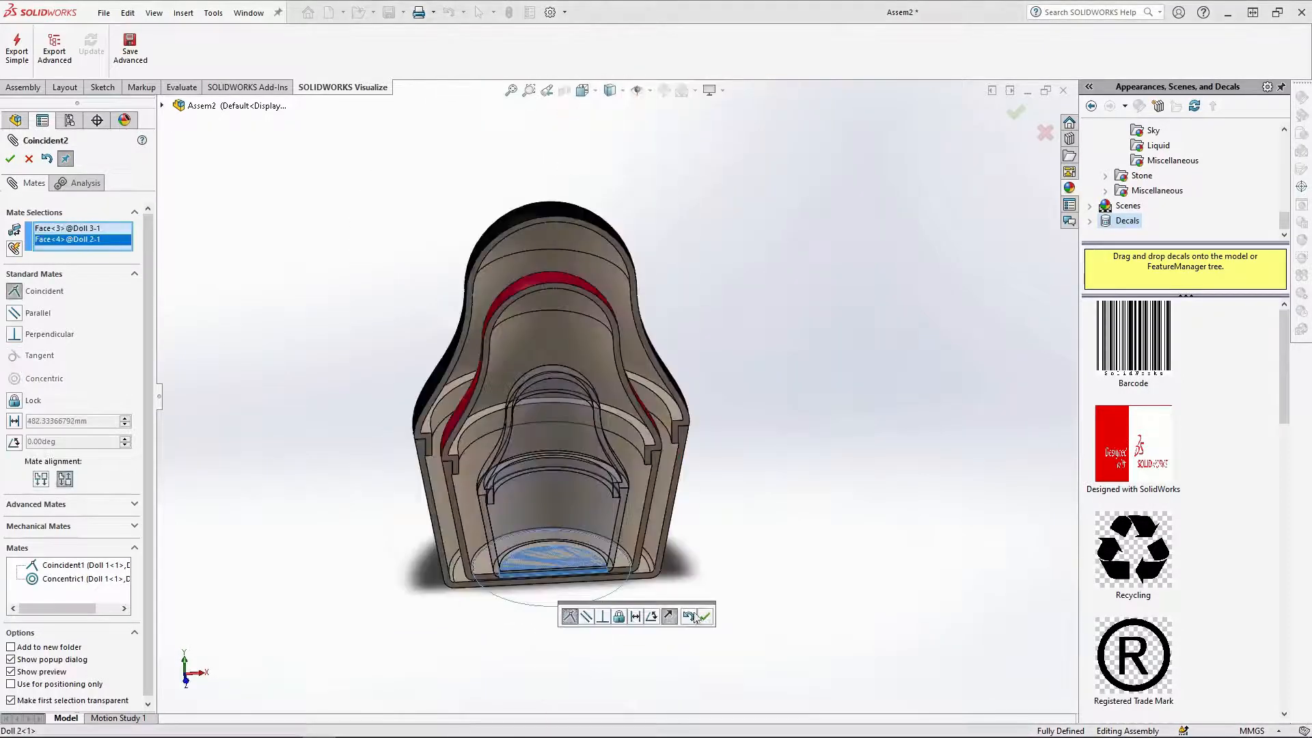
Seat Doll 3 inside Doll 2 and Doll 4 inside Doll 3 with coincident floor mates and concentric edge mates
left_click(703, 617)
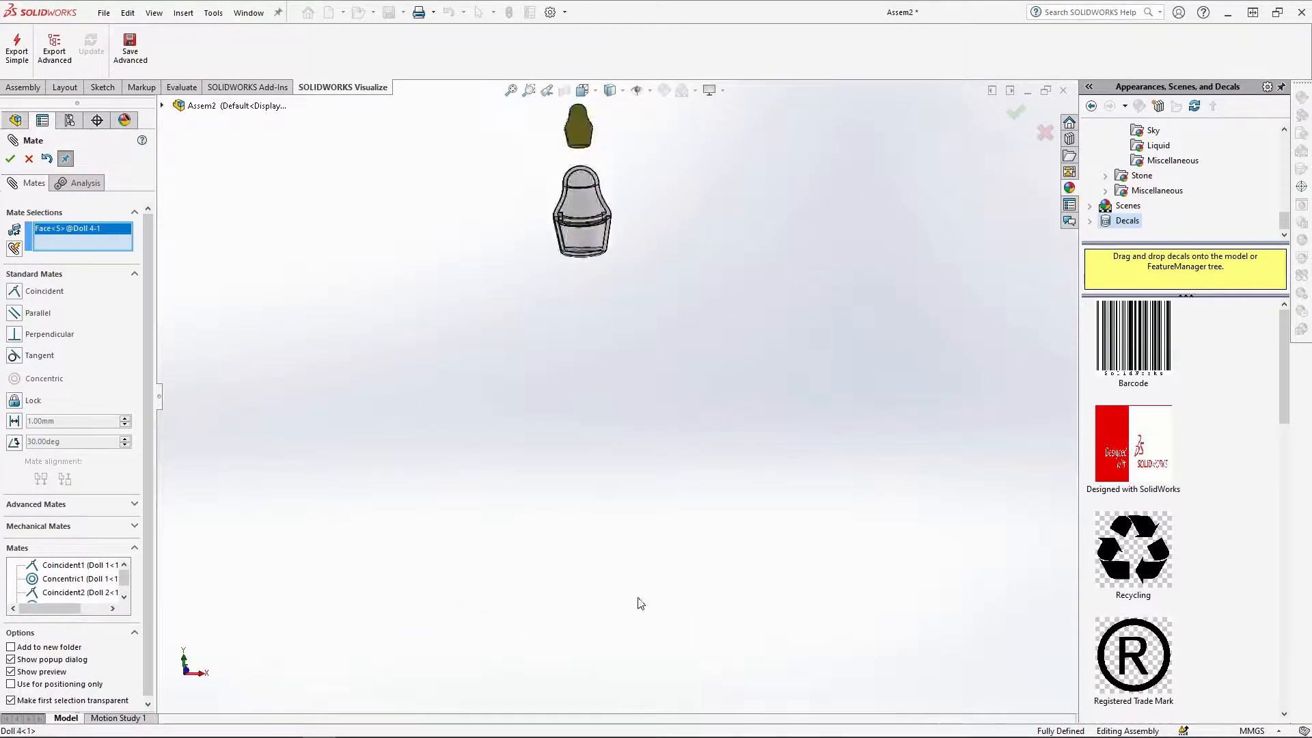
left_click(640, 603)
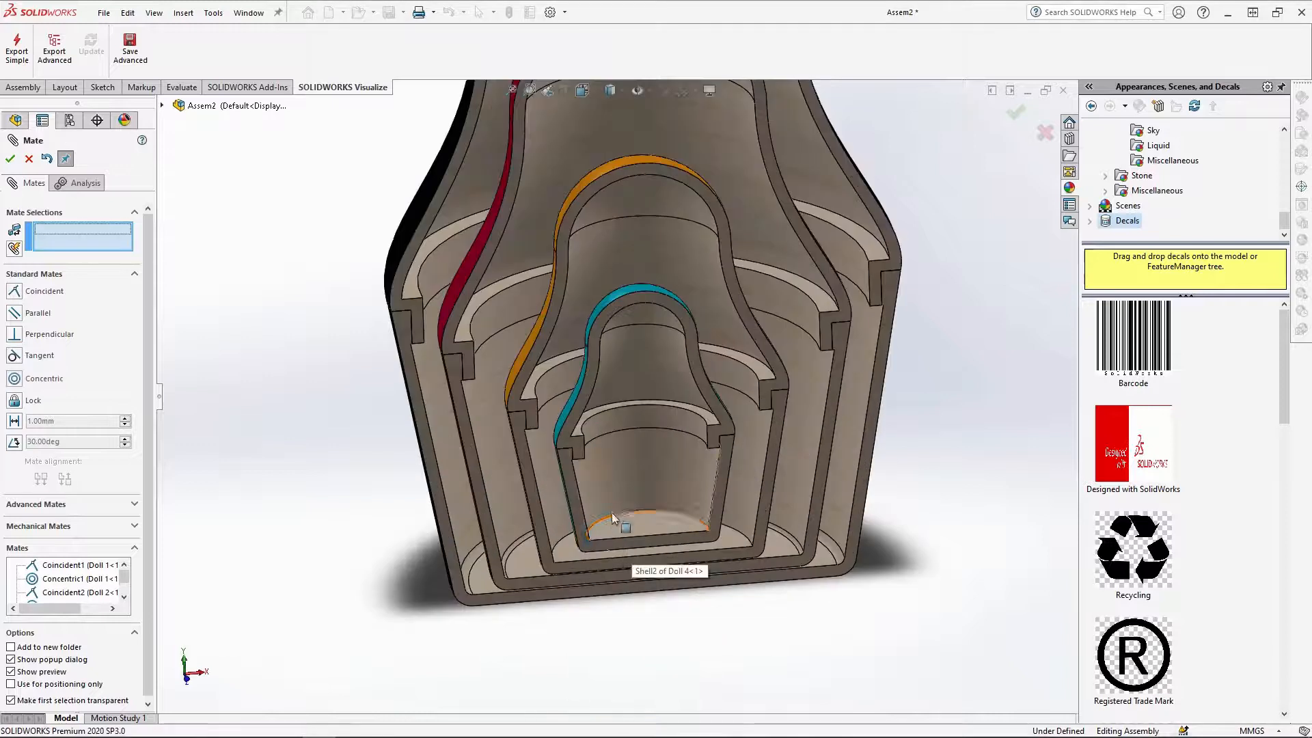
left_click(612, 513)
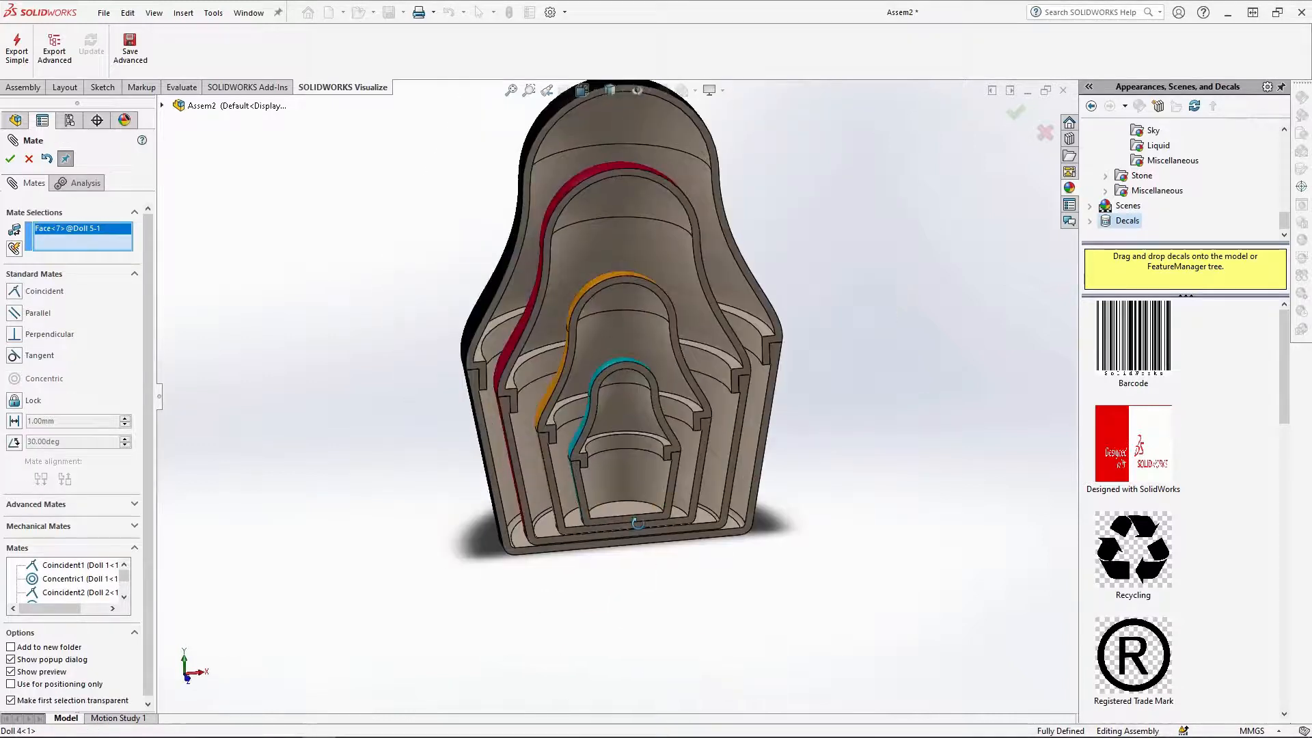
Mate Doll 5's underside onto the inner floor of Doll 4, centre it concentrically and finish mating
scroll(601, 410, "down", 5)
left_click(601, 473)
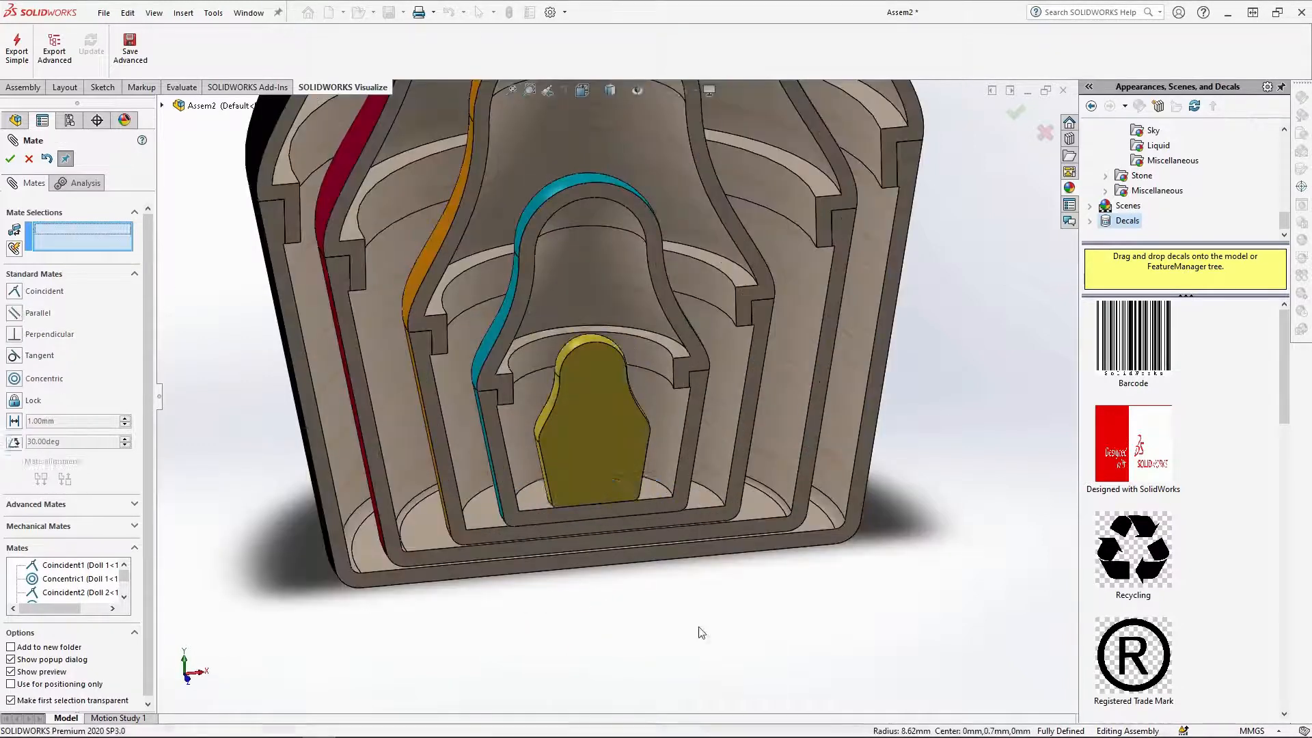
key("Return")
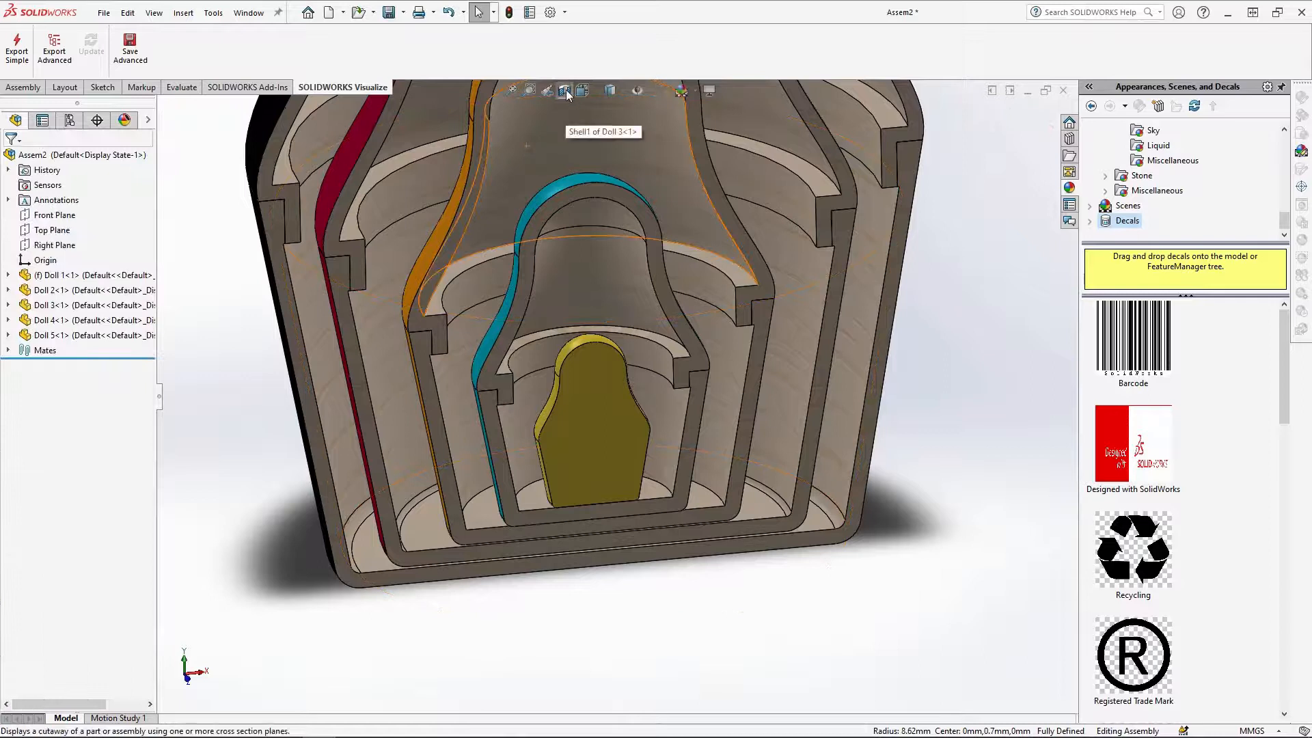
Turn off the front section, inspect the nested dolls in a section parallel to the Right Plane, and return to the full model
left_click(565, 91)
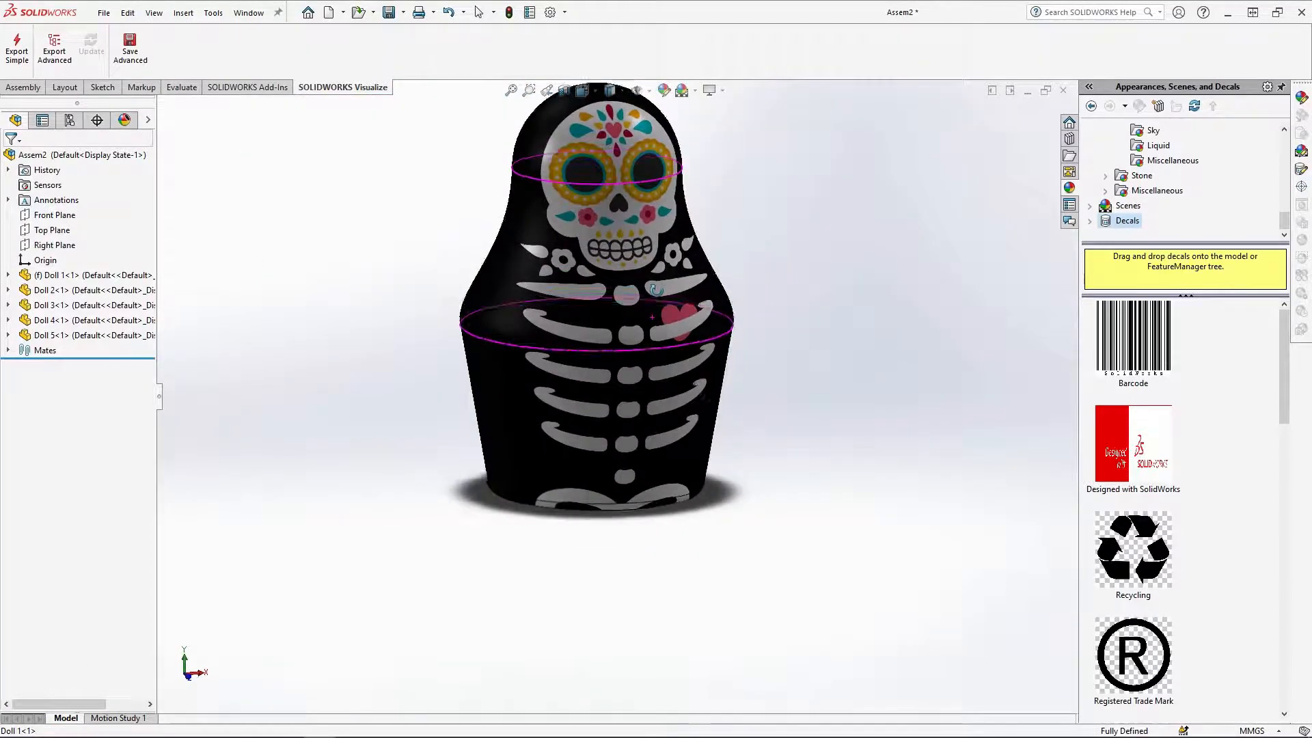
left_click(565, 91)
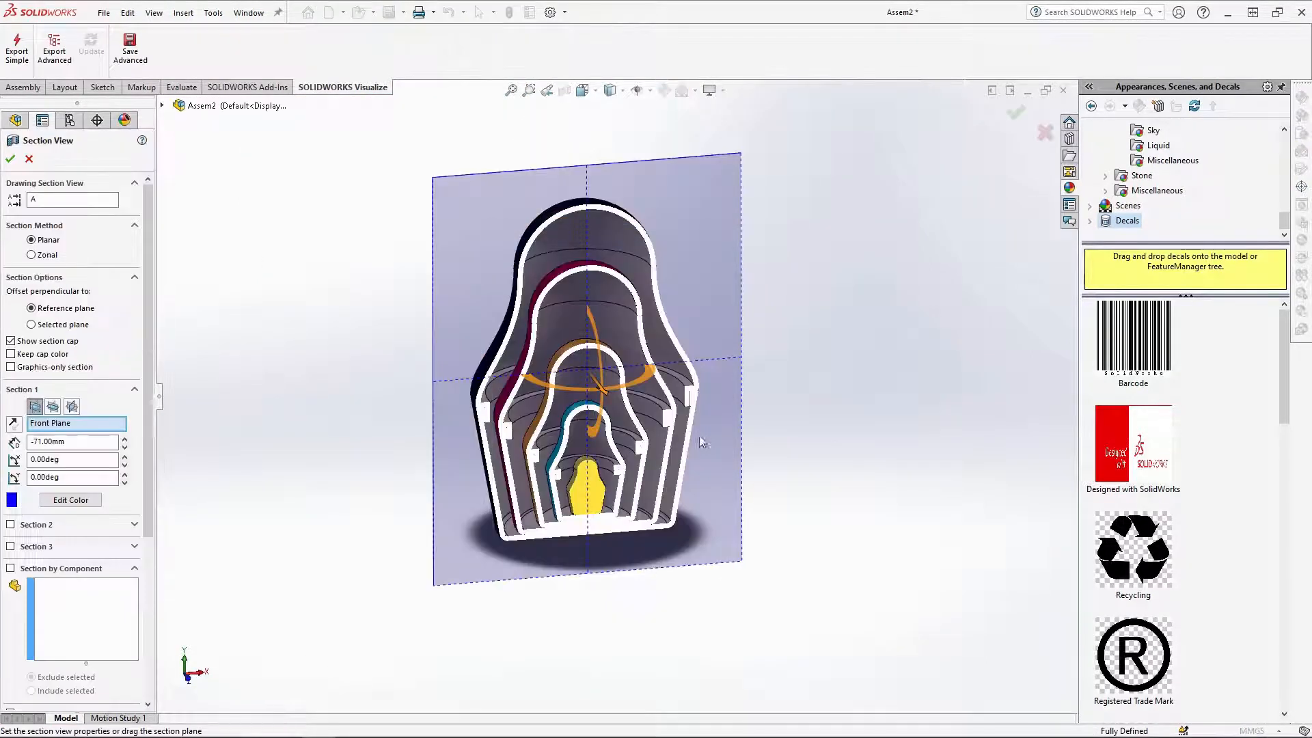
left_click(72, 406)
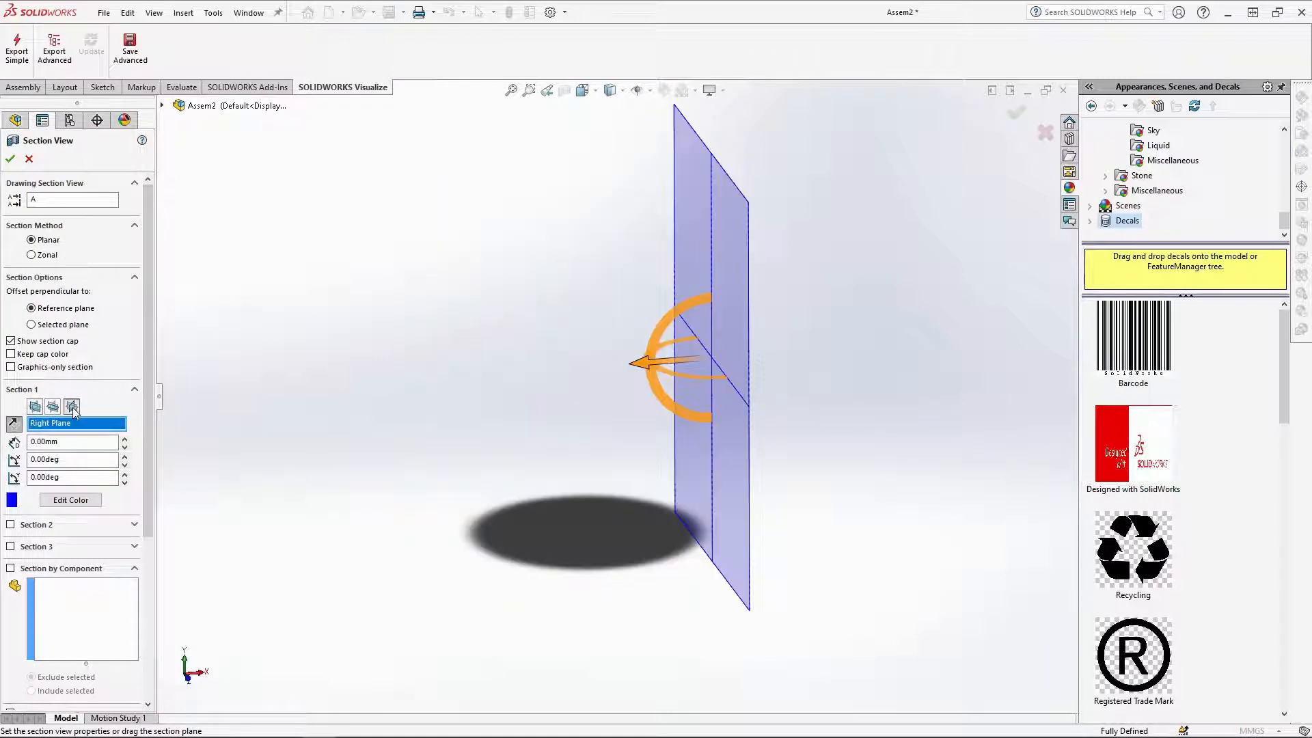
left_click_drag(630, 359, 535, 409)
key("Return")
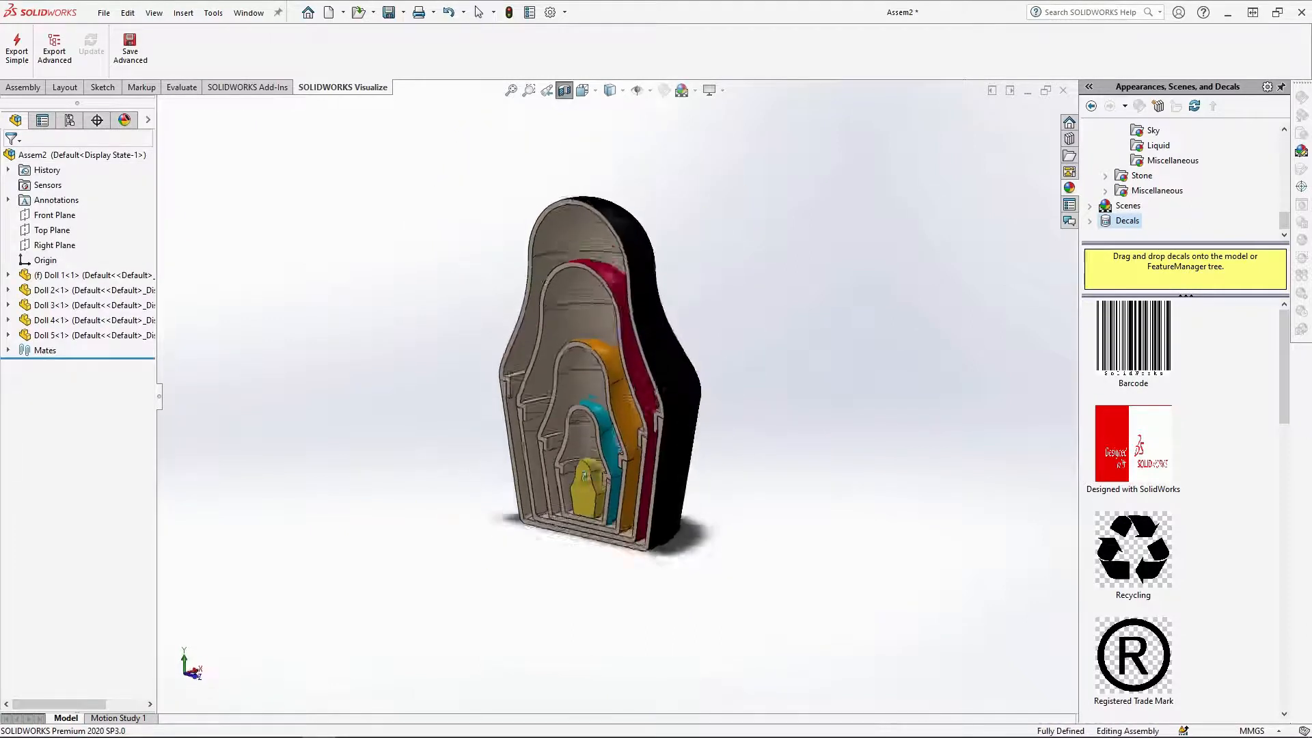
left_click(564, 90)
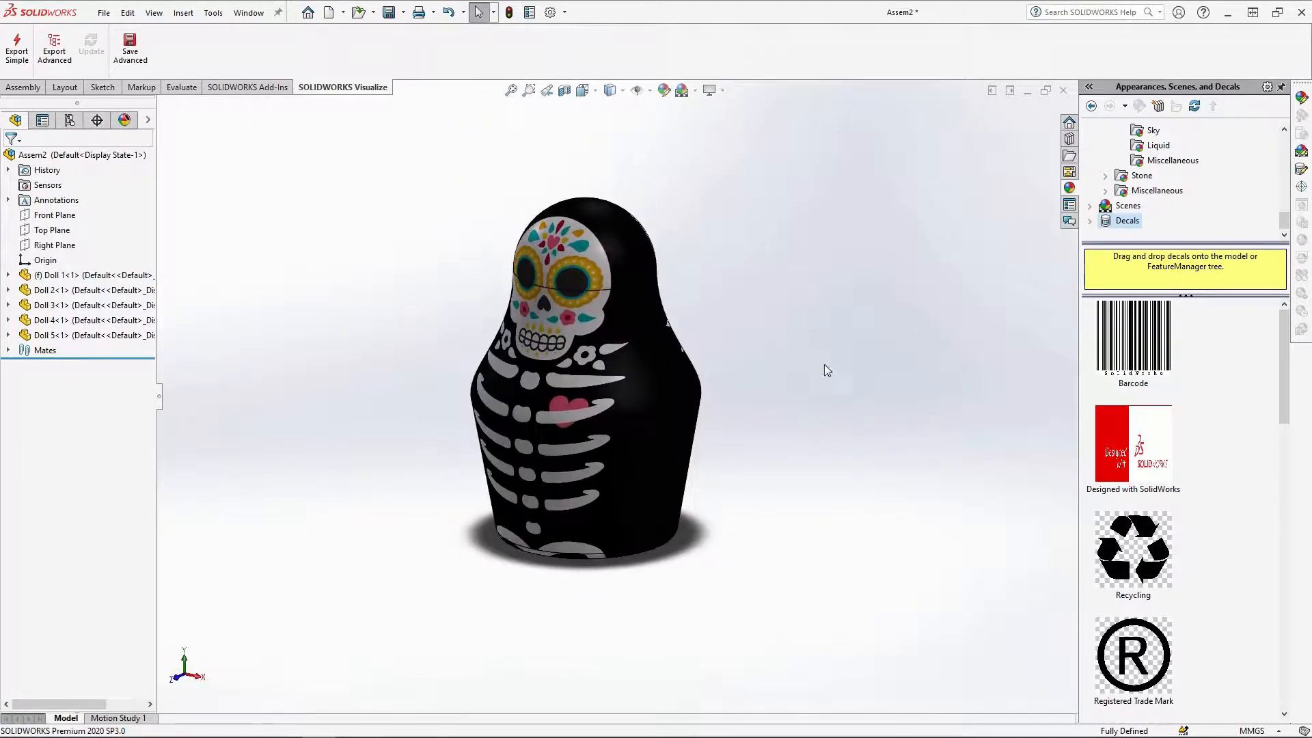
Save the assembly as Sugar Skull Nesting Dolls
key("ctrl+s")
type("Sugar Skull Nesting Dolls")
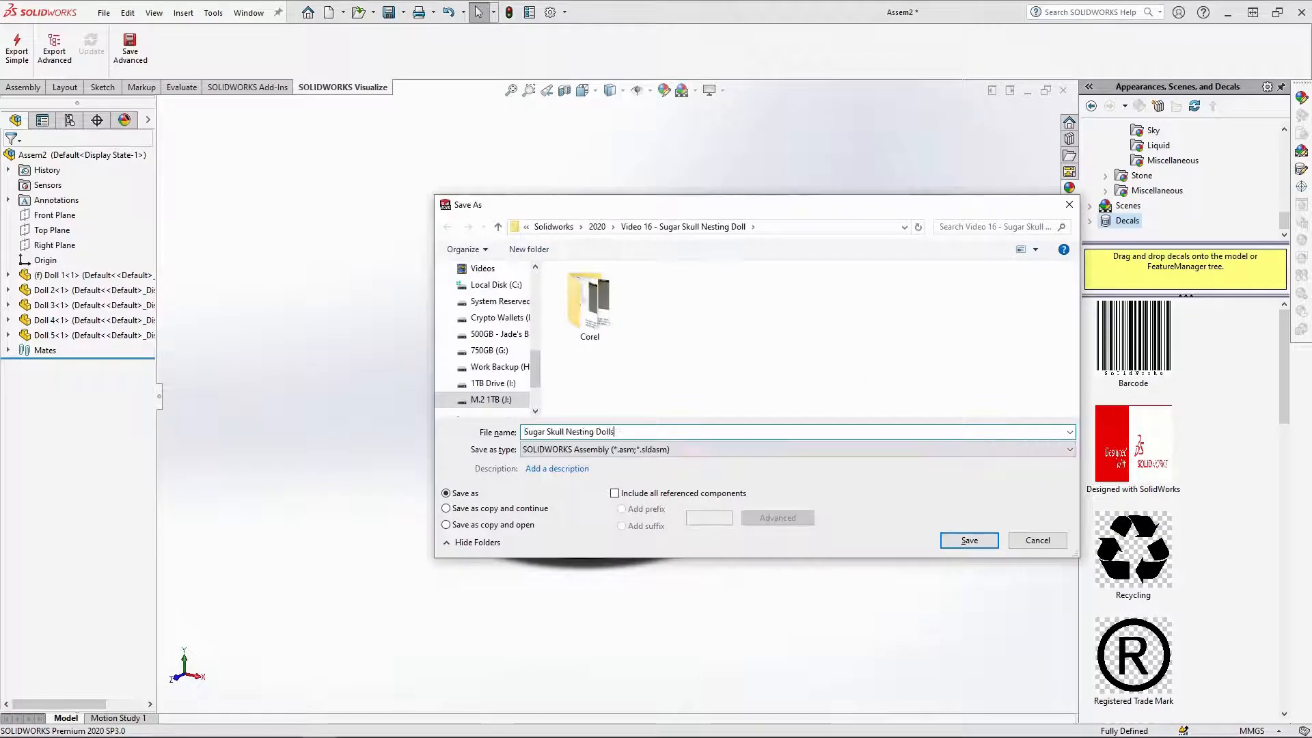
key("Return")
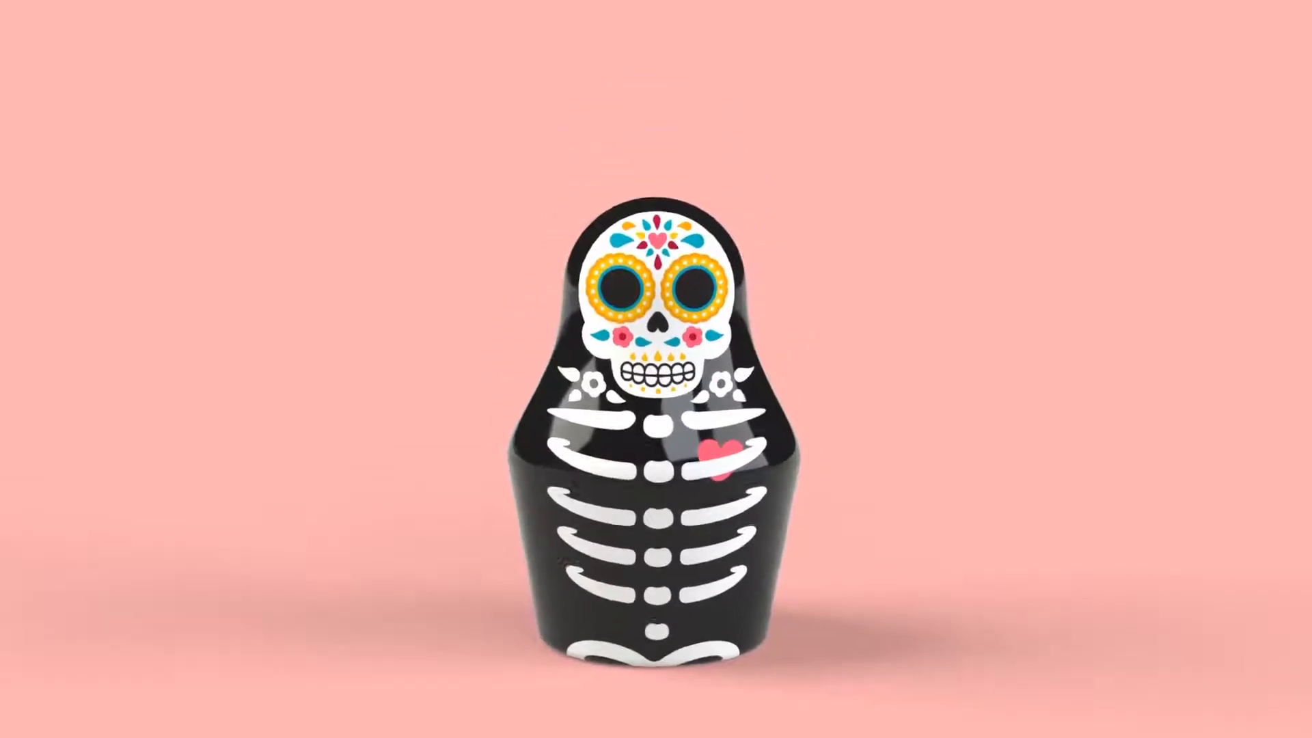